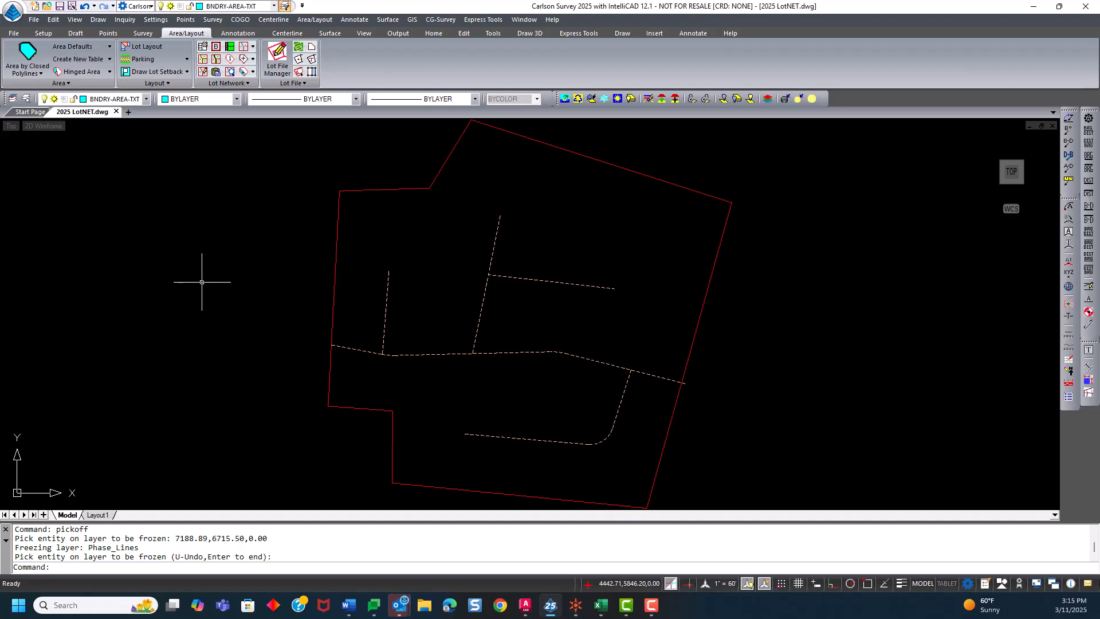
Open the lot network settings and review the network files, starting lot name and starting block name.
scroll(195, 295, "down", 1)
middle_click_drag(195, 295, 172, 299)
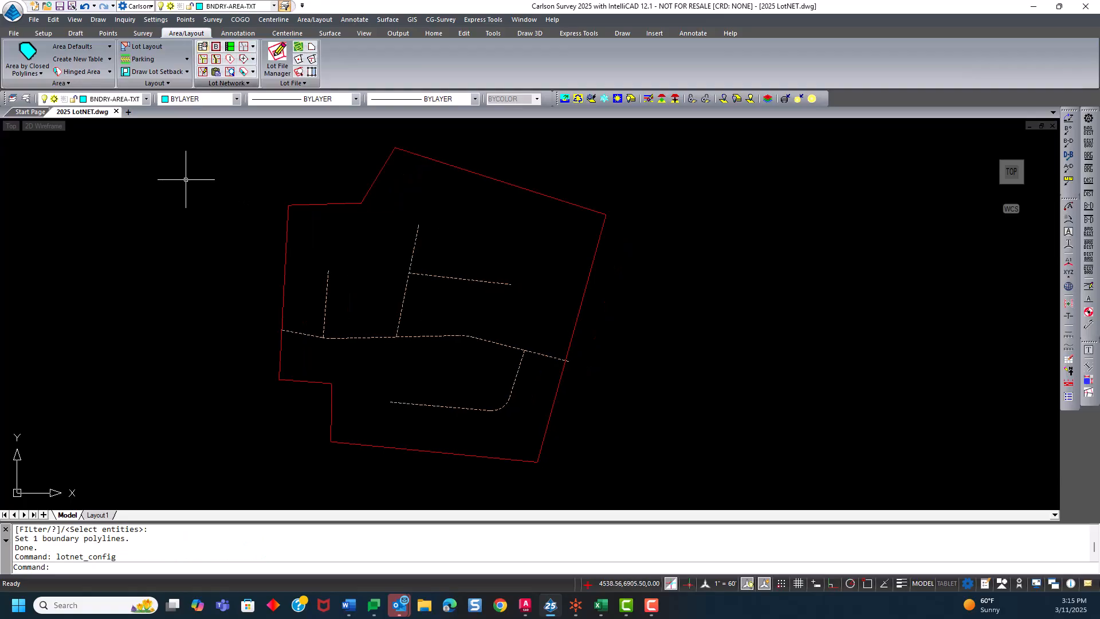
middle_click_drag(237, 182, 221, 183)
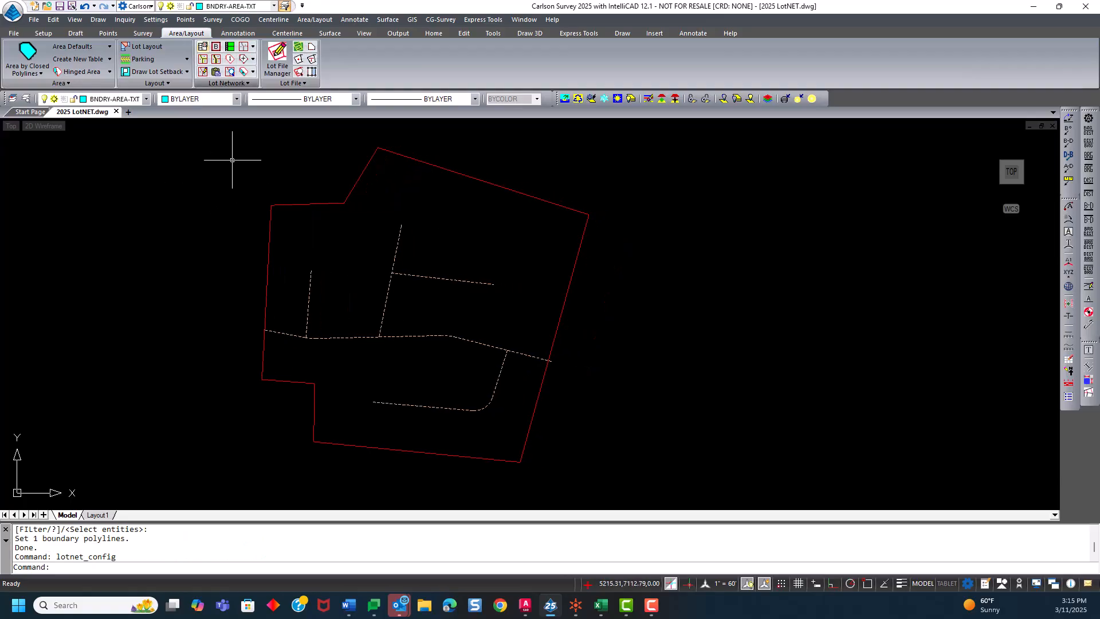
left_click(202, 47)
left_click_drag(527, 118, 347, 62)
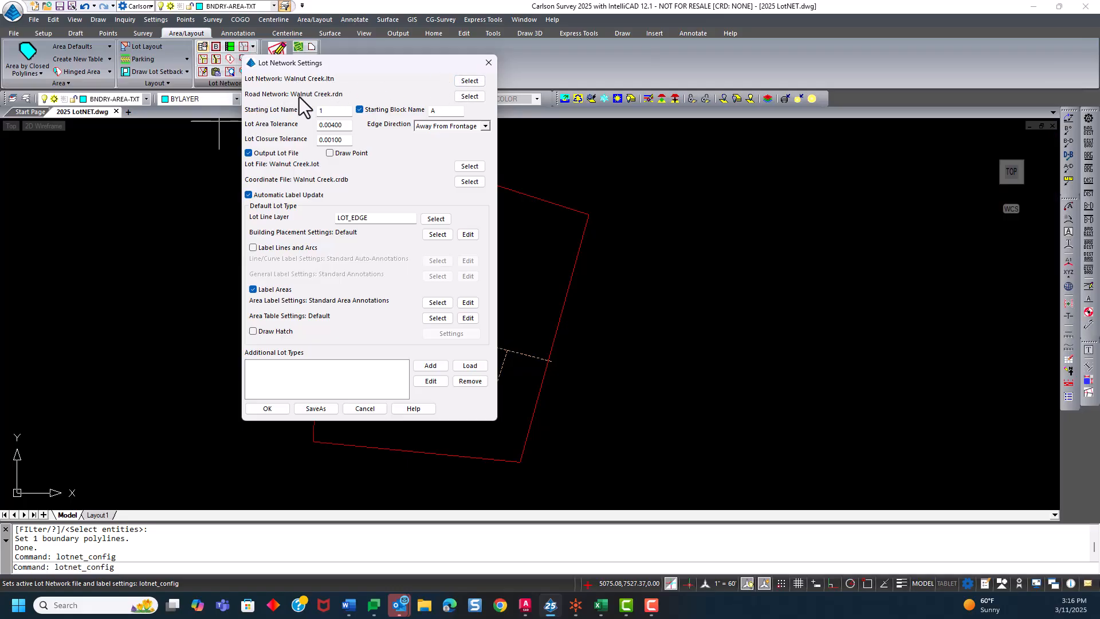
left_click_drag(343, 61, 485, 44)
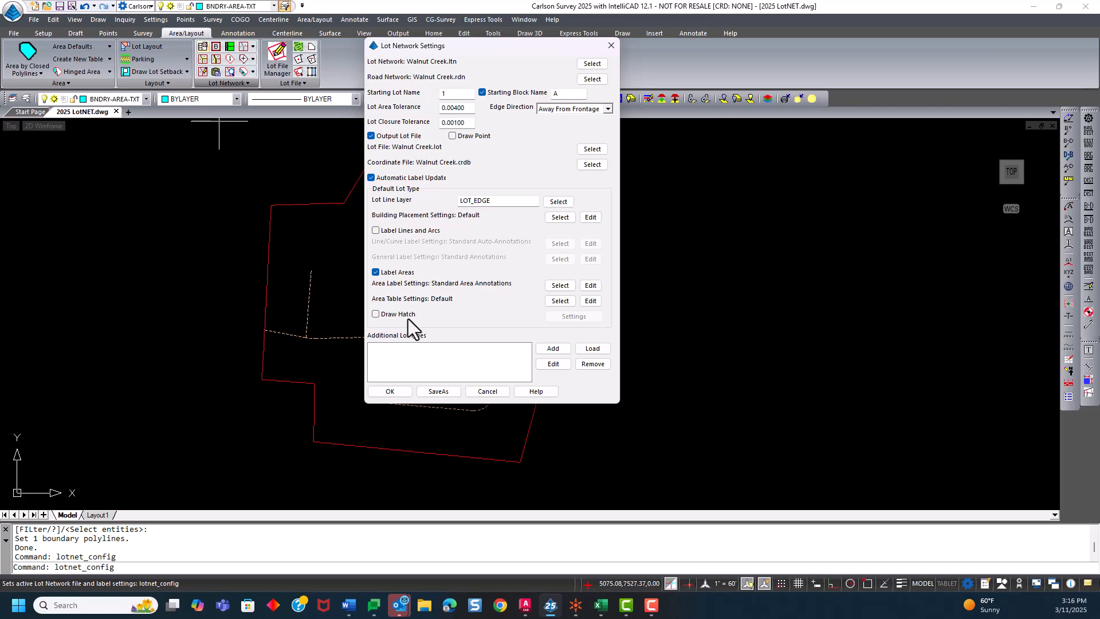
left_click_drag(483, 47, 448, 32)
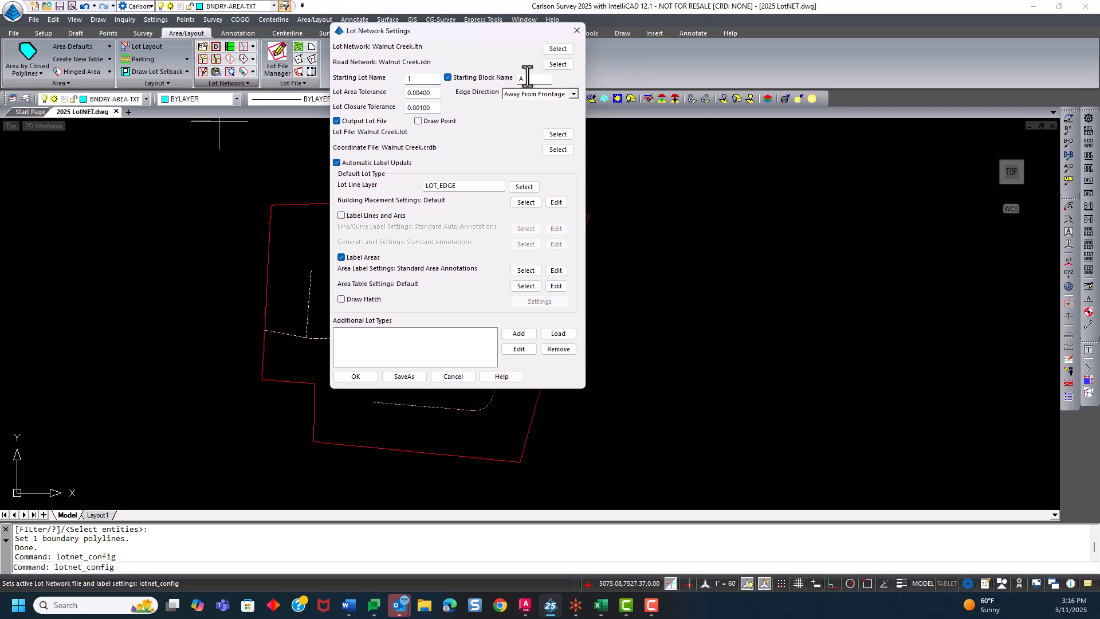
left_click(414, 81)
left_click_drag(473, 33, 745, 41)
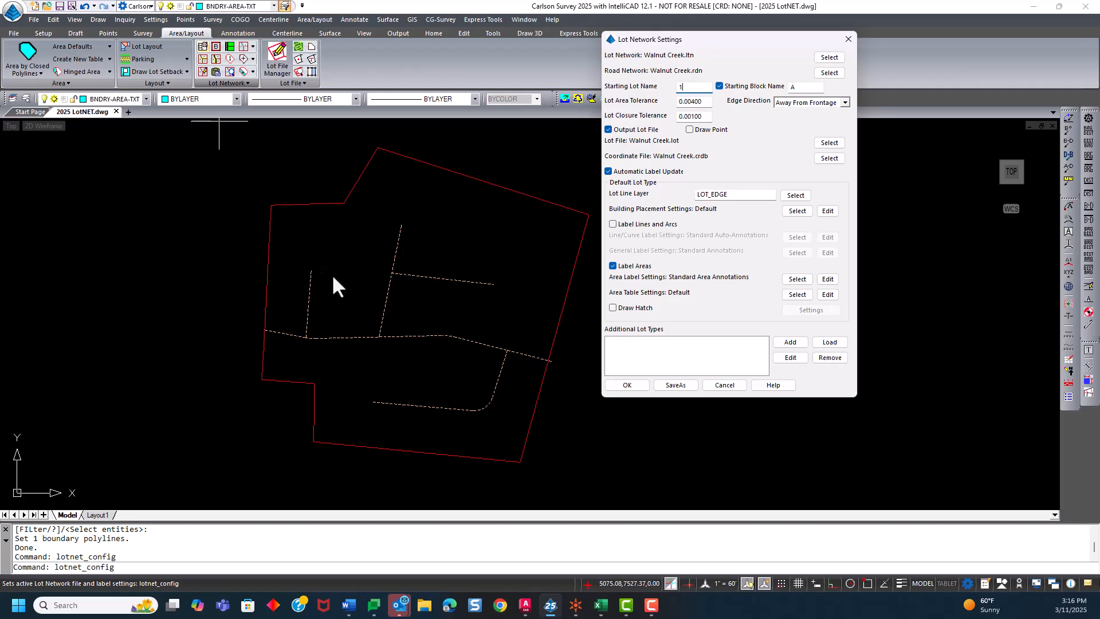
left_click_drag(747, 43, 675, 39)
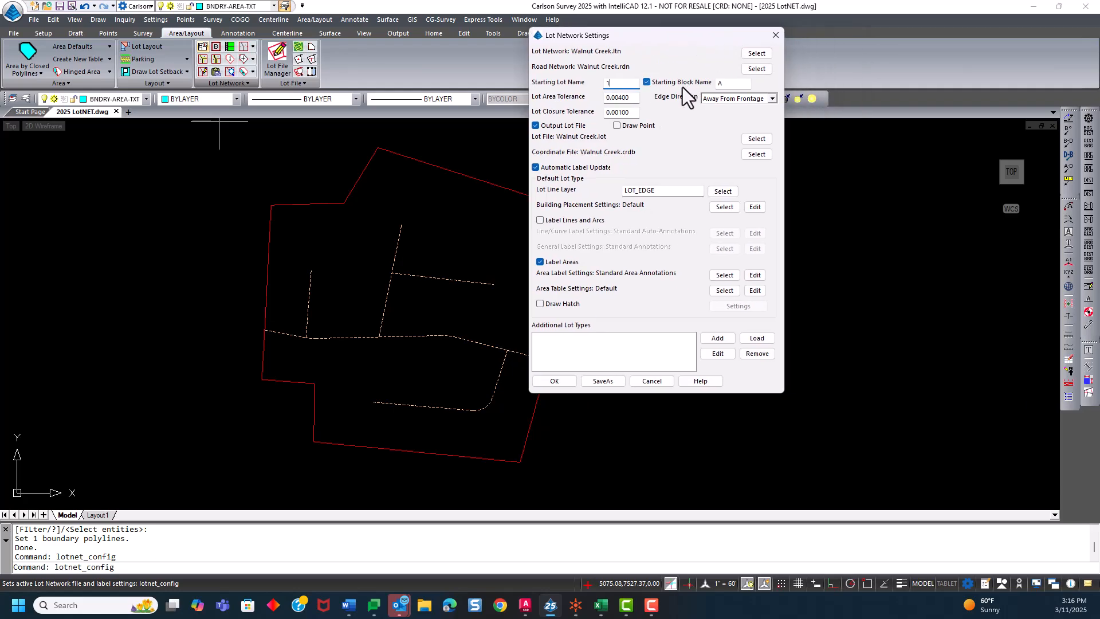
left_click(727, 86)
left_click_drag(637, 40, 668, 30)
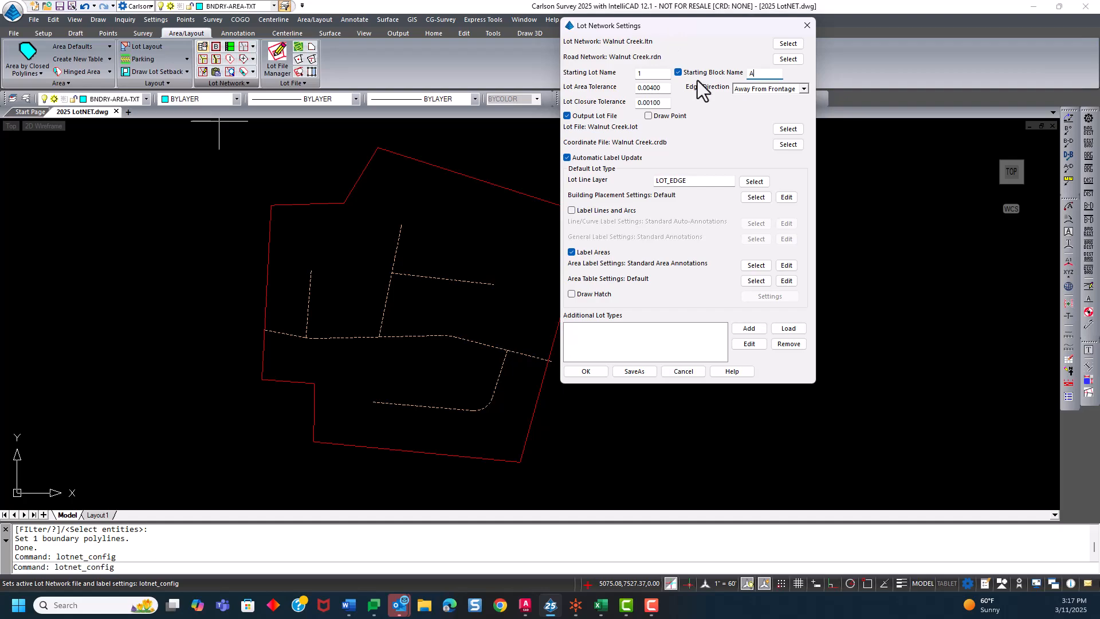
Review the lot line layer and the default building placement setbacks, and accept the lot network settings.
left_click(700, 181)
left_click(787, 197)
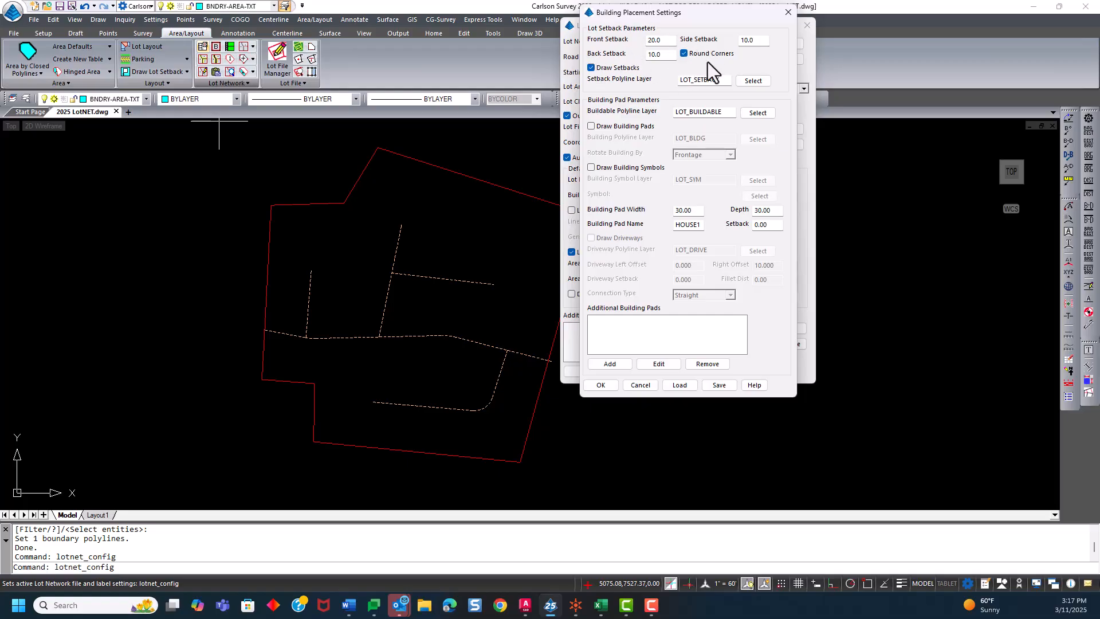
left_click(609, 386)
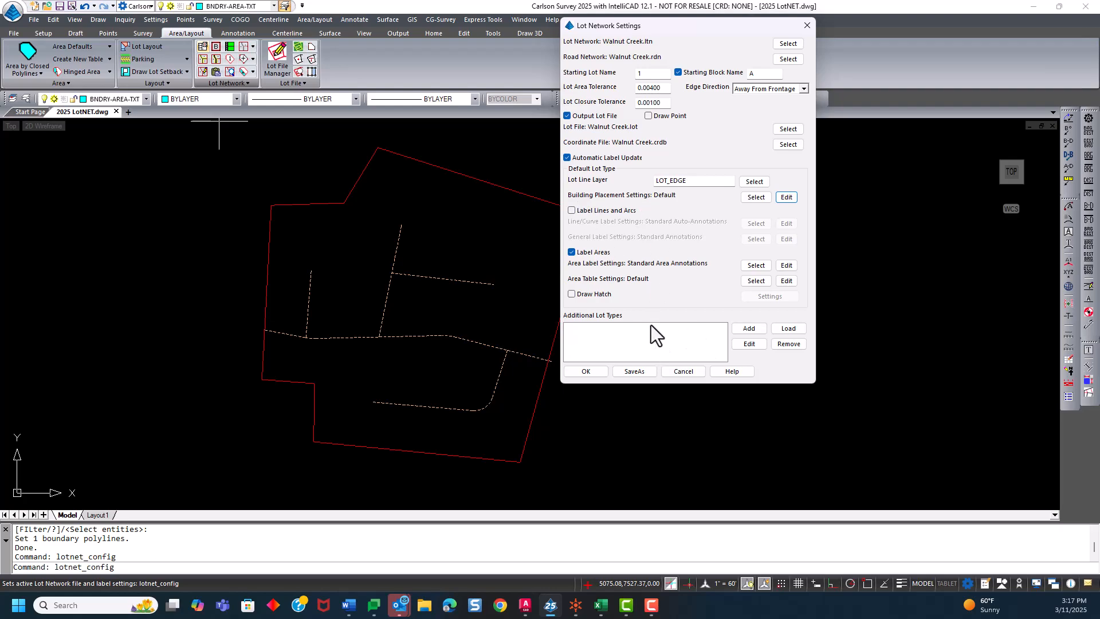
left_click(587, 371)
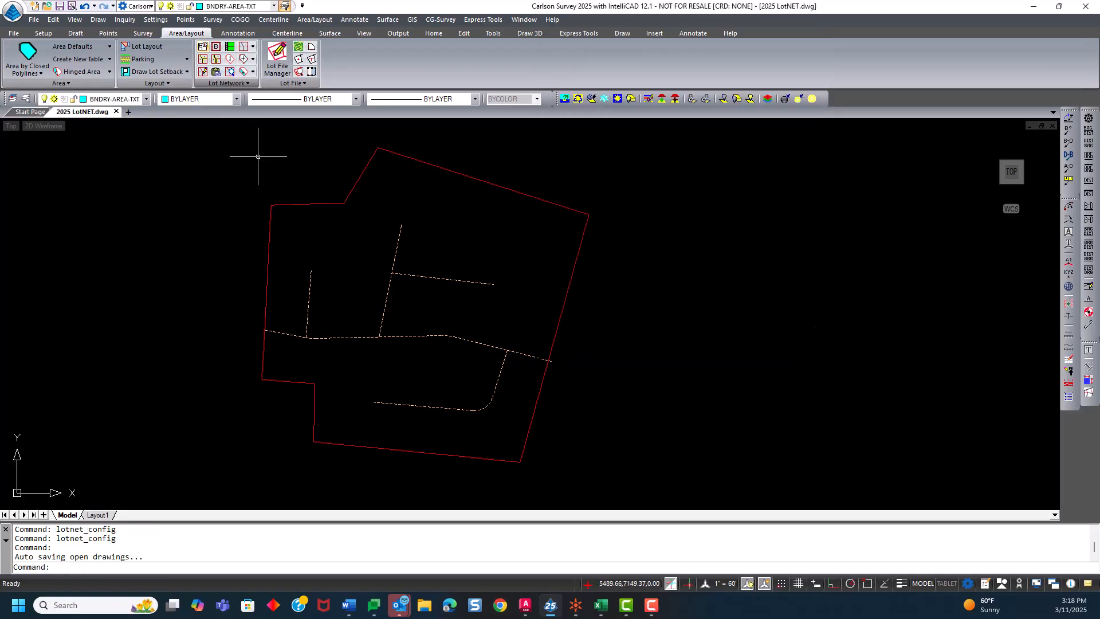
Set the red outer boundary polyline as the limit of the lot network.
left_click(216, 48)
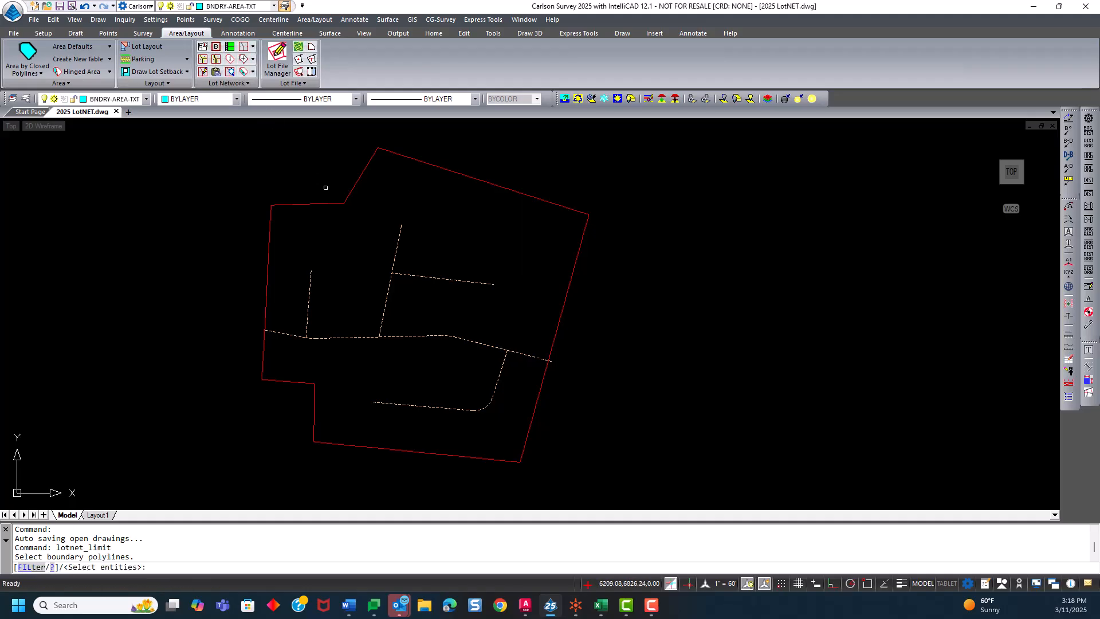
left_click(328, 203)
key("Return")
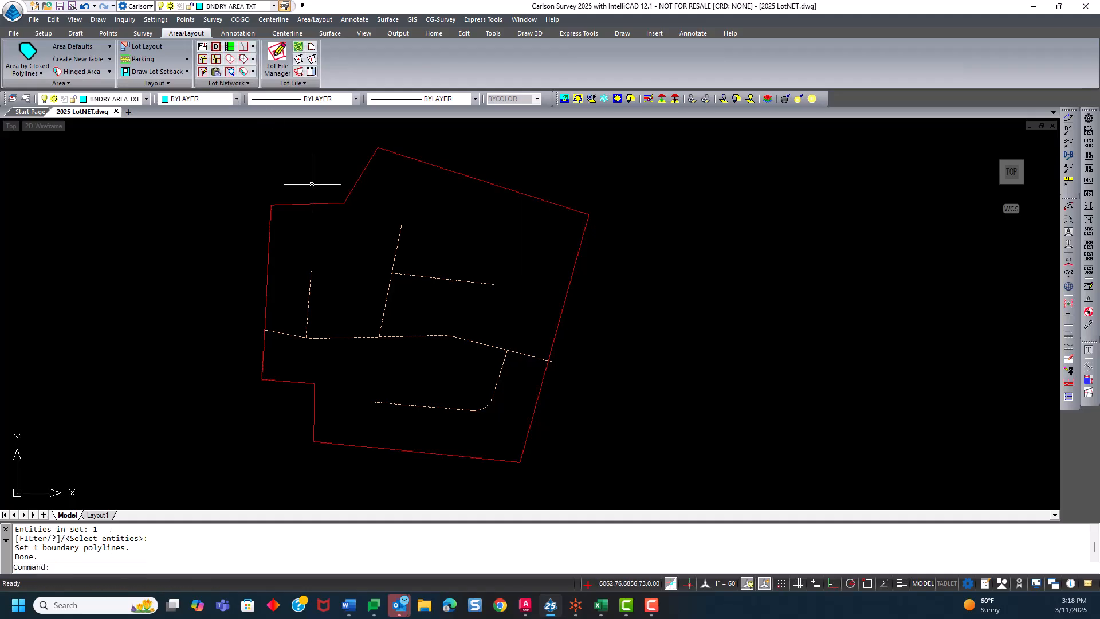
left_click(395, 152)
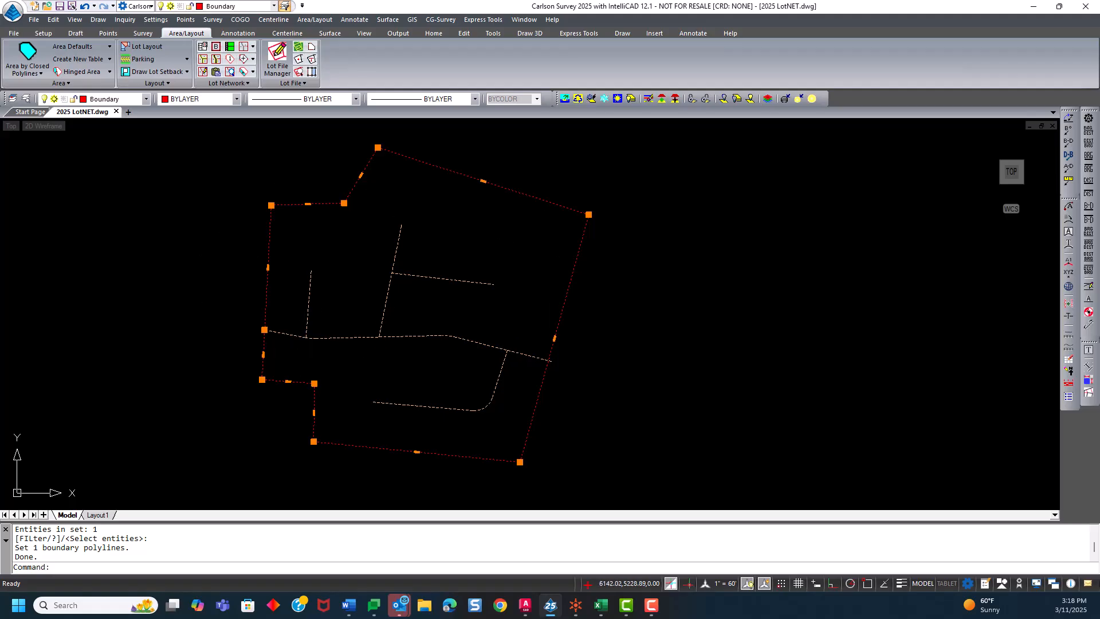
key("Escape")
key("Escape")
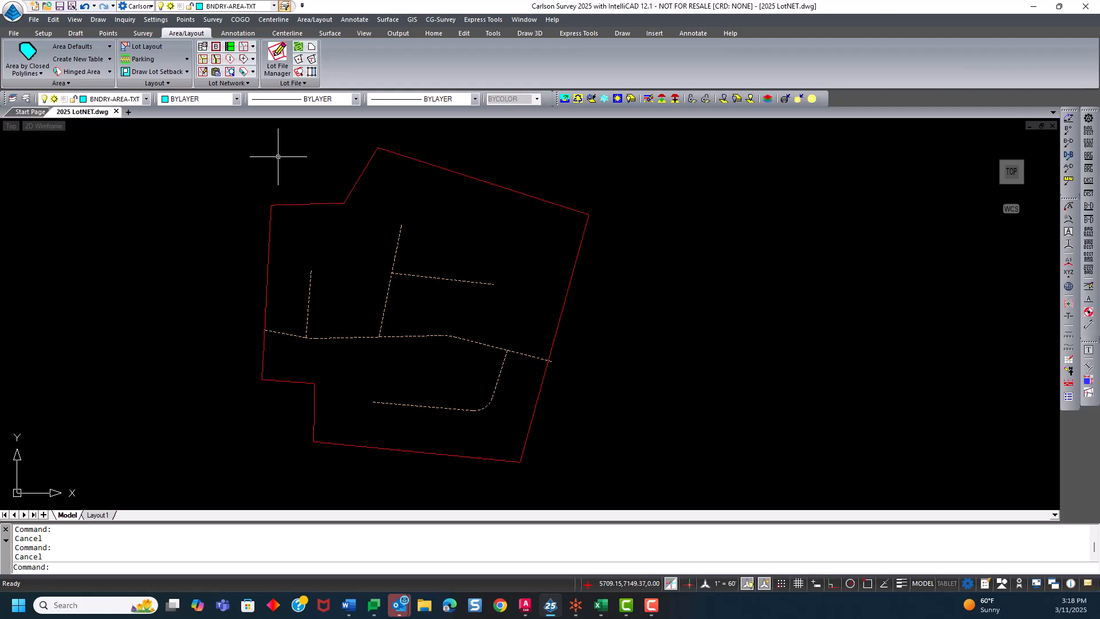
Open the Walnut Creek road network and highlight its roads one after another in the drawing.
left_click(229, 47)
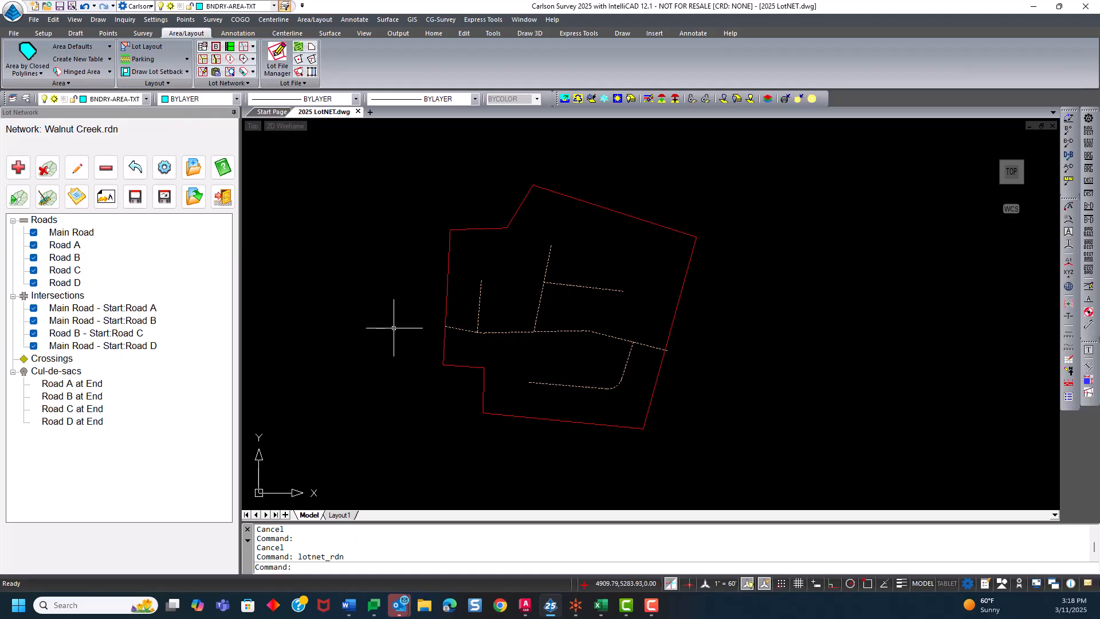
middle_click_drag(407, 299, 398, 295)
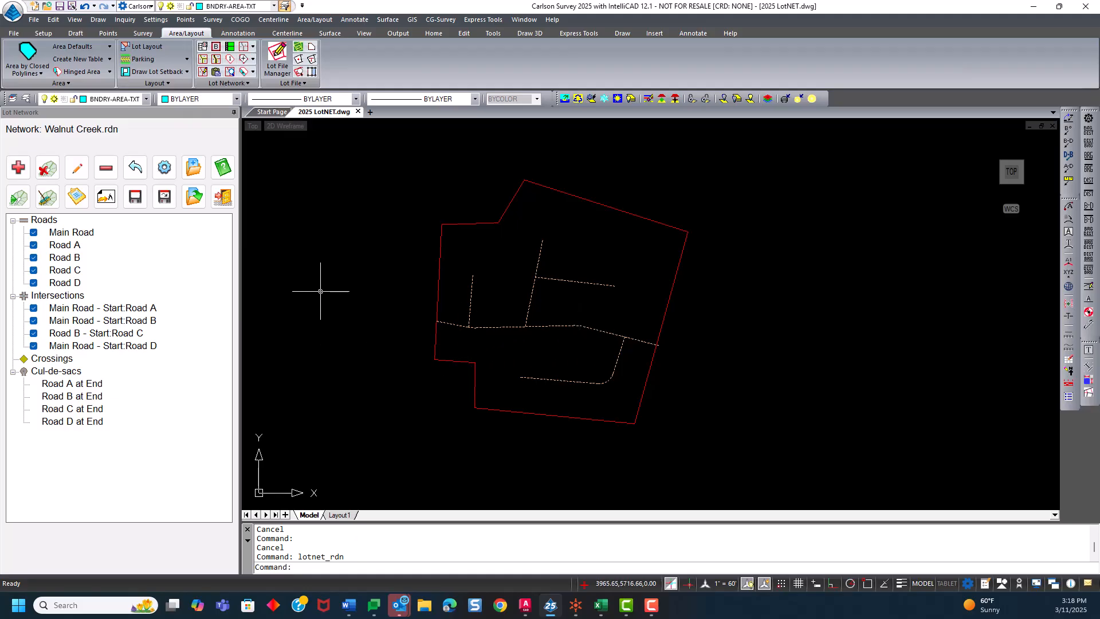
left_click(77, 236)
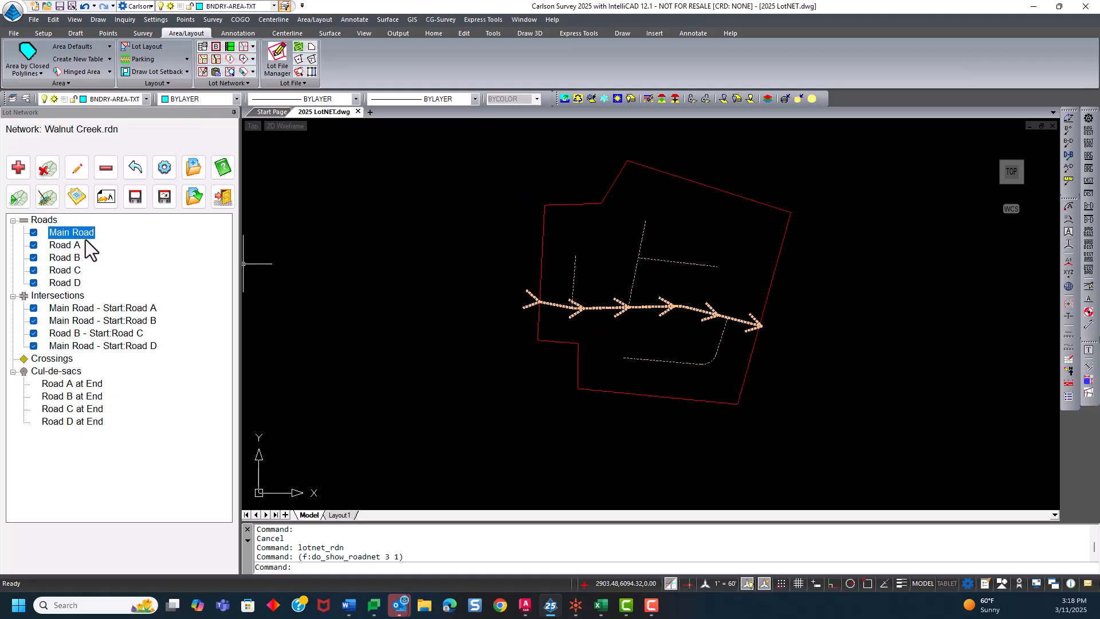
left_click(66, 257)
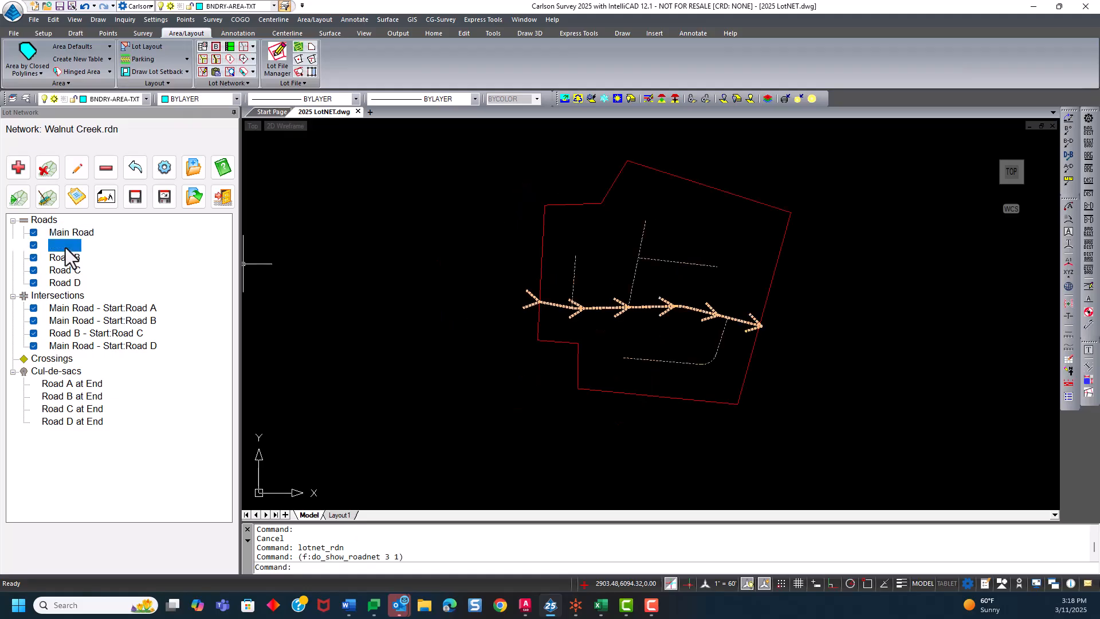
left_click(66, 269)
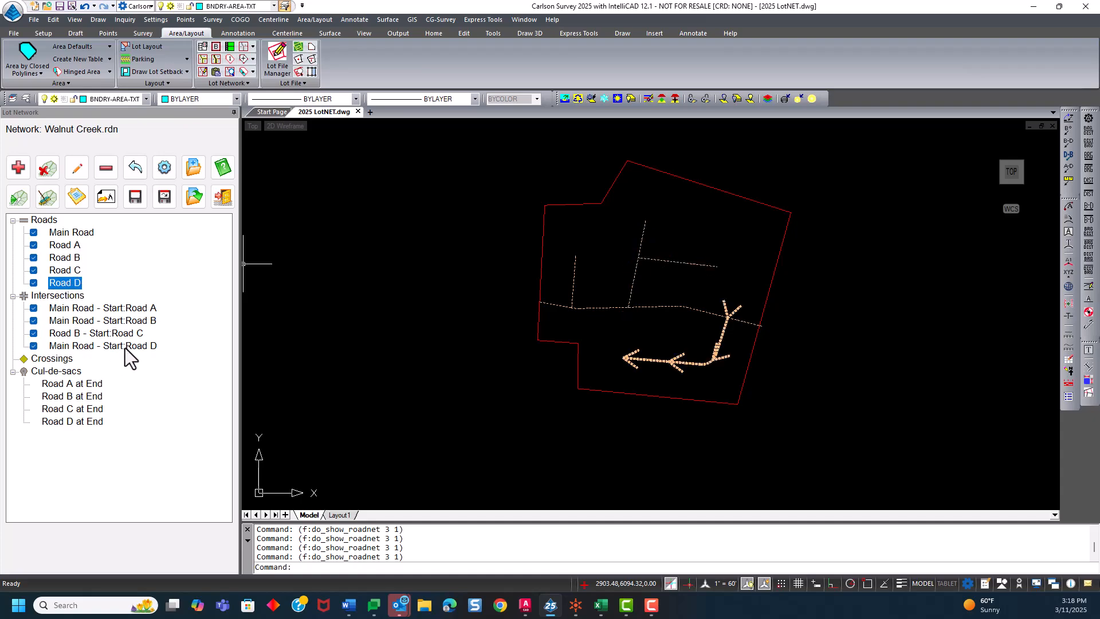
Highlight the Main Road and Road A intersection and each road's cul-de-sac in the drawing.
left_click(92, 310)
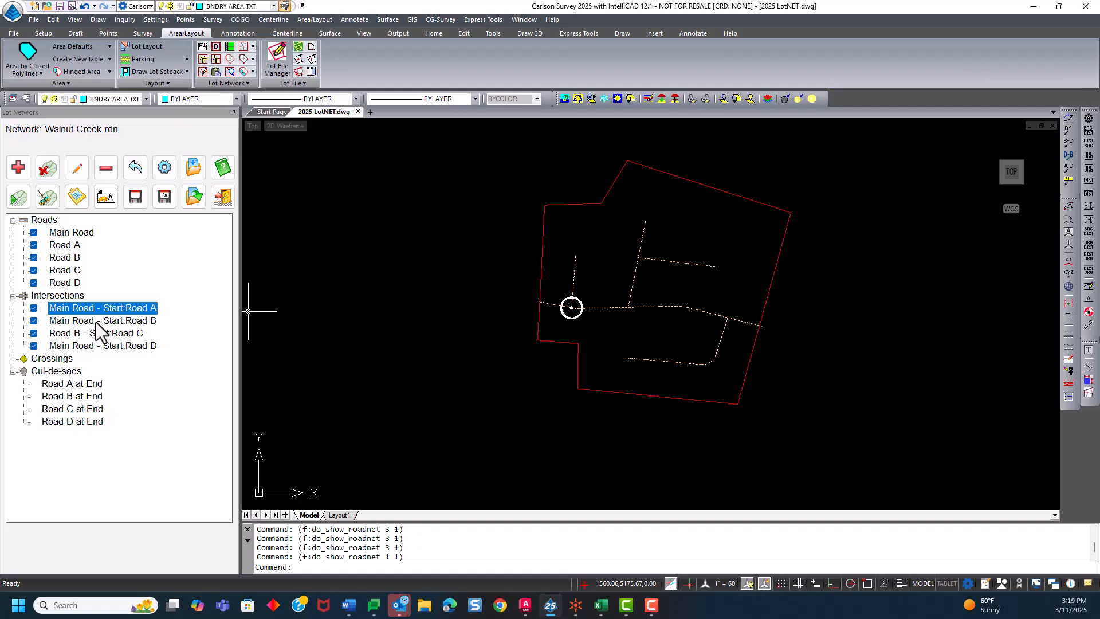
left_click(71, 384)
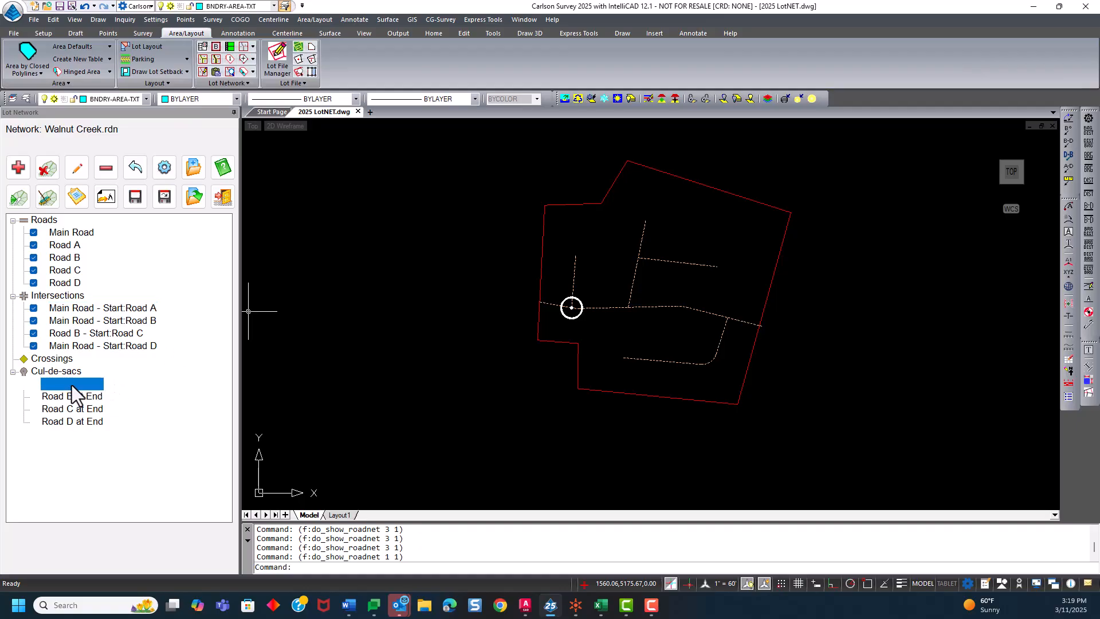
left_click(79, 396)
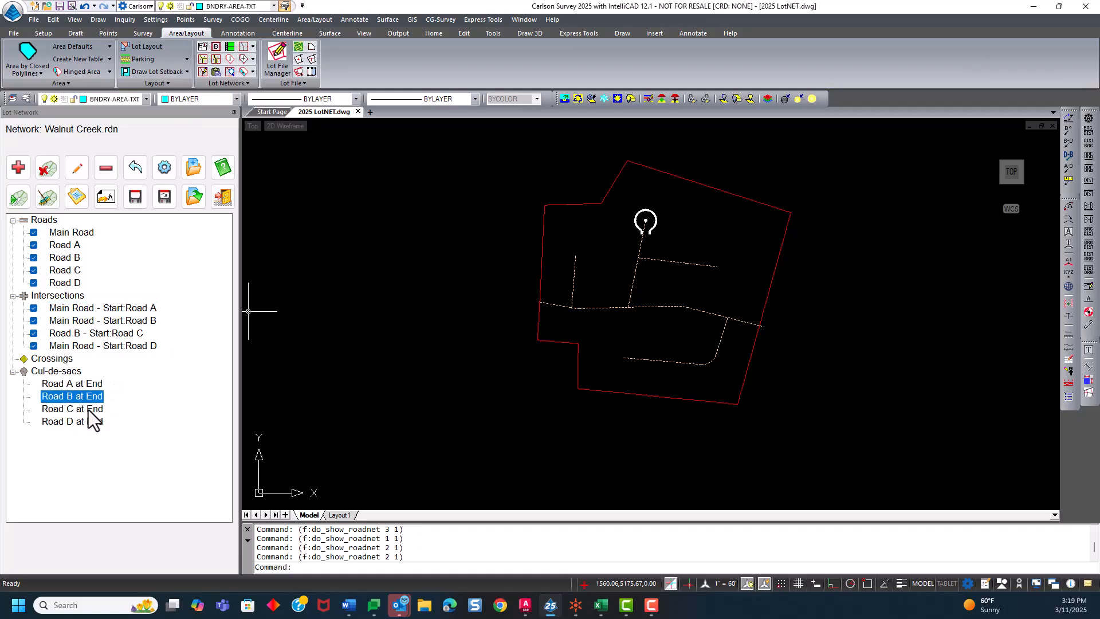
left_click(87, 409)
left_click(81, 422)
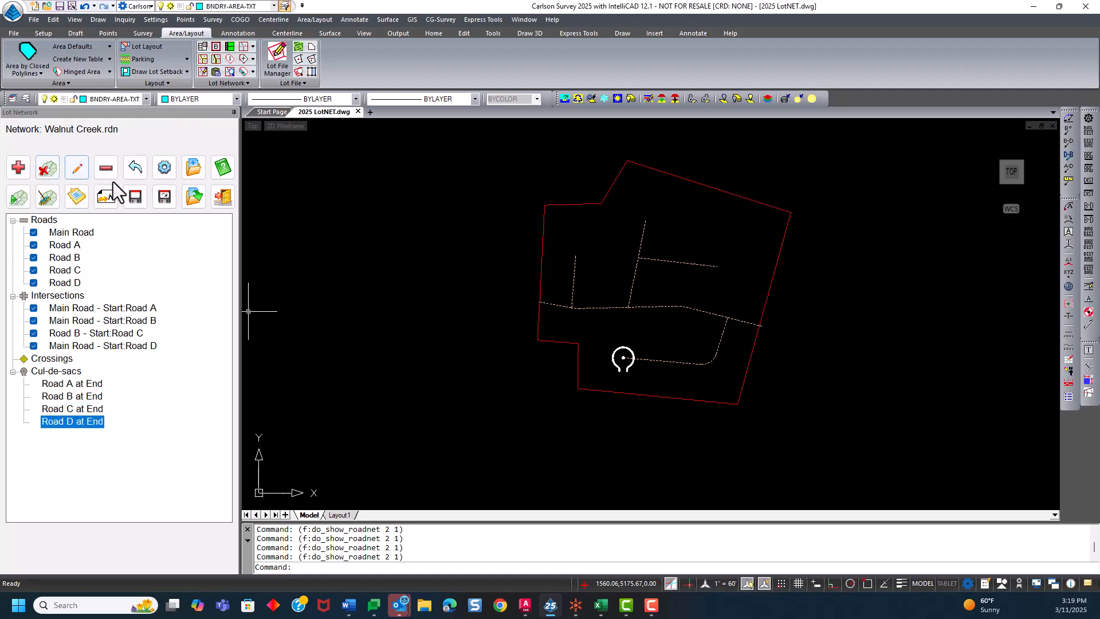
Review the network's process options and the right-of-way offsets assigned to Main Road.
left_click(164, 168)
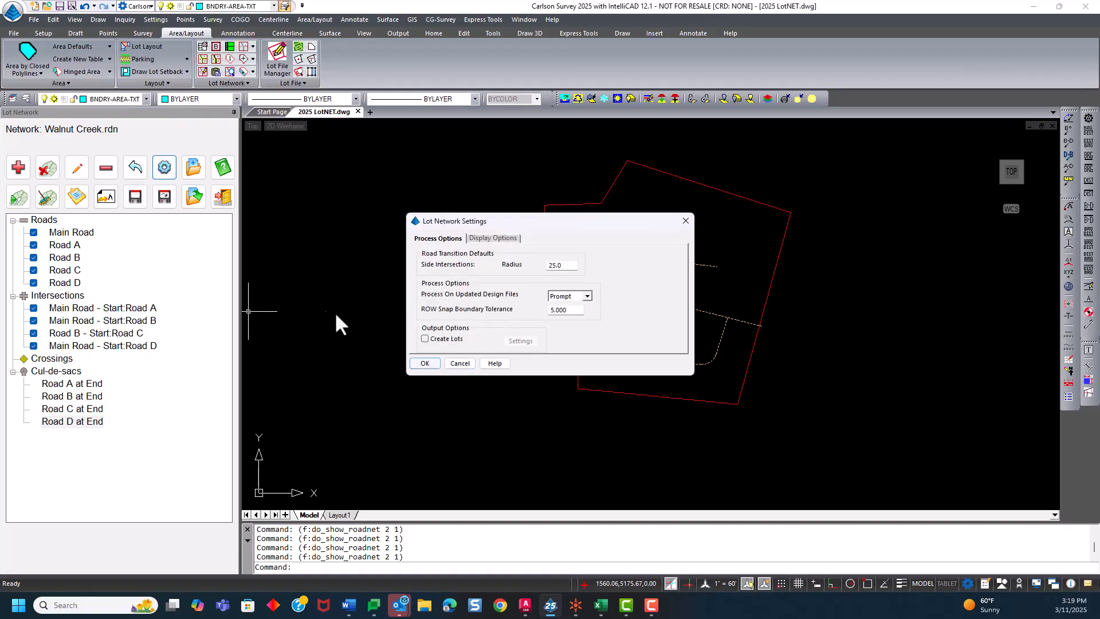
left_click(424, 363)
double_click(67, 233)
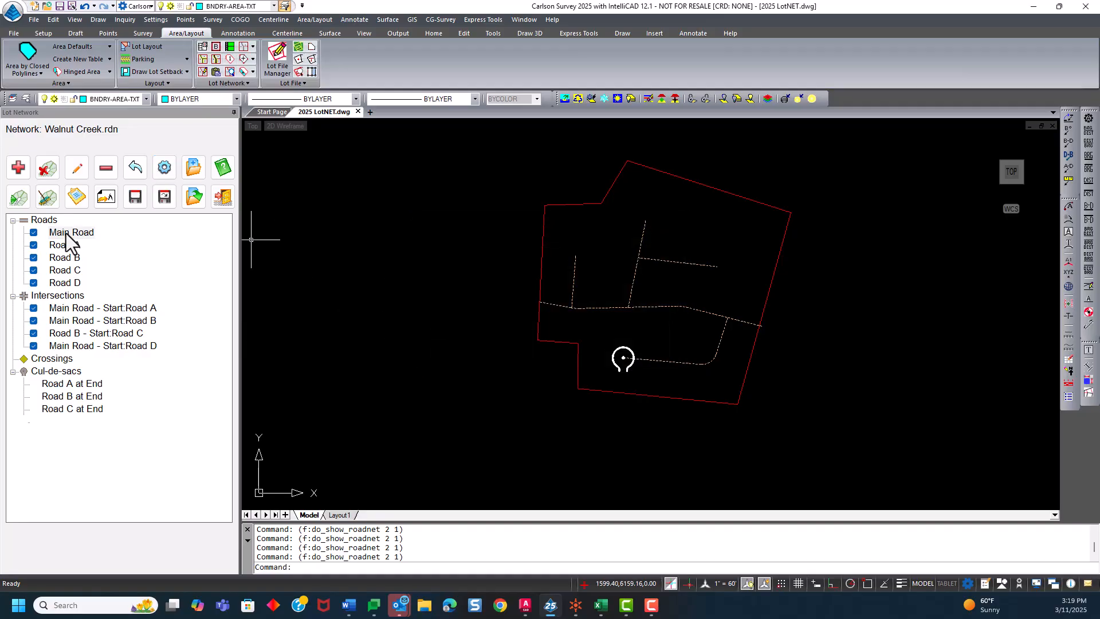
mouse_move(525, 235)
left_mouse_down()
mouse_move(495, 123)
mouse_move(452, 109)
left_mouse_up()
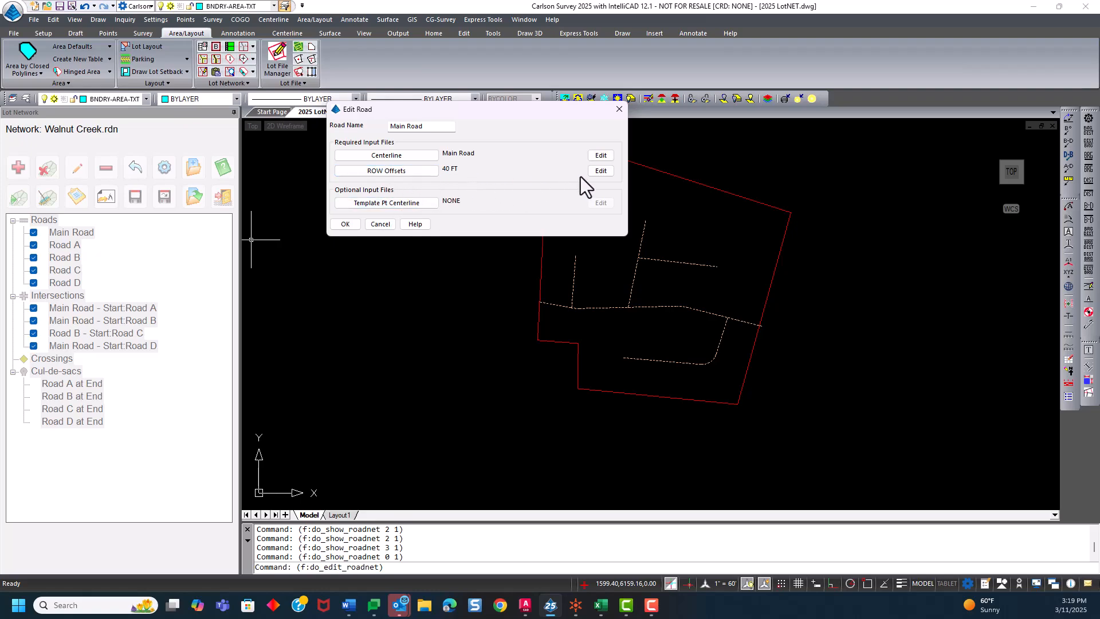
left_click(600, 171)
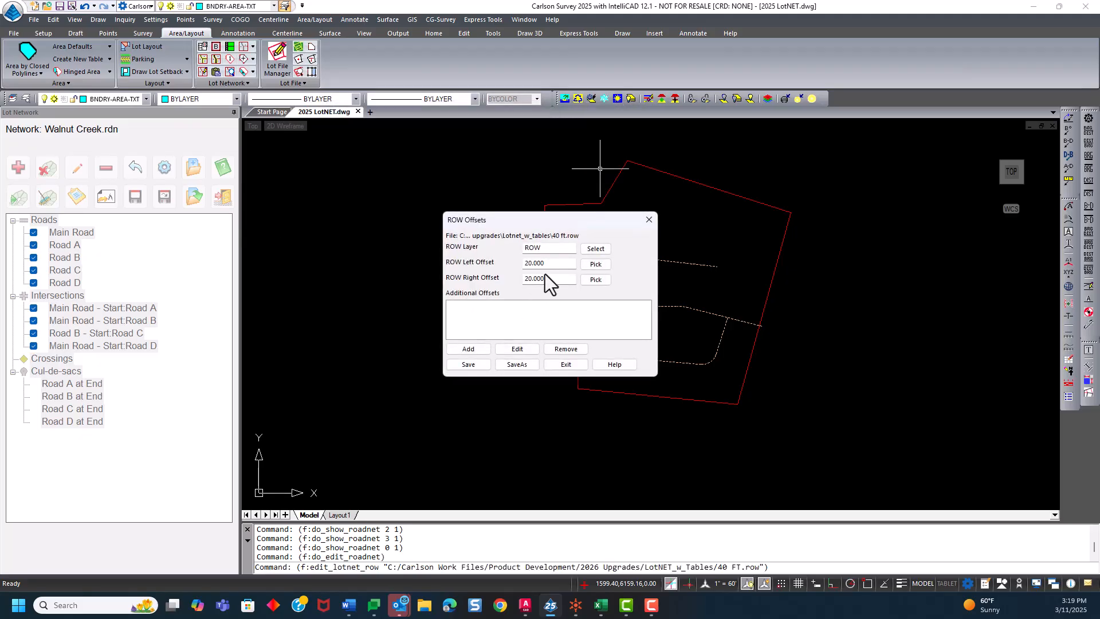
left_click(559, 281)
left_click(561, 366)
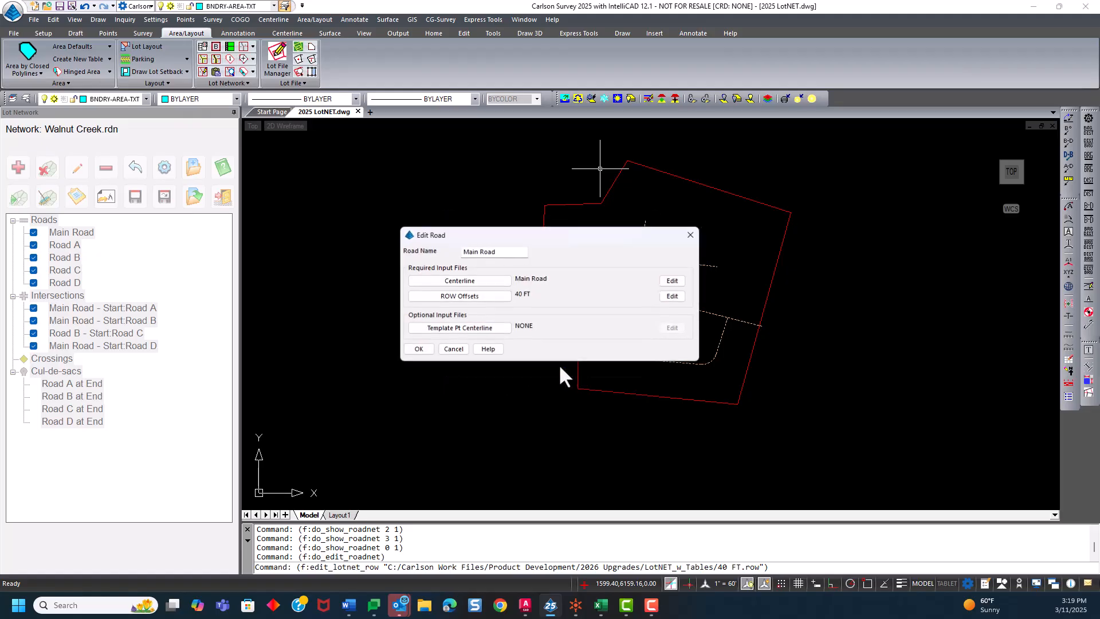
left_click(428, 350)
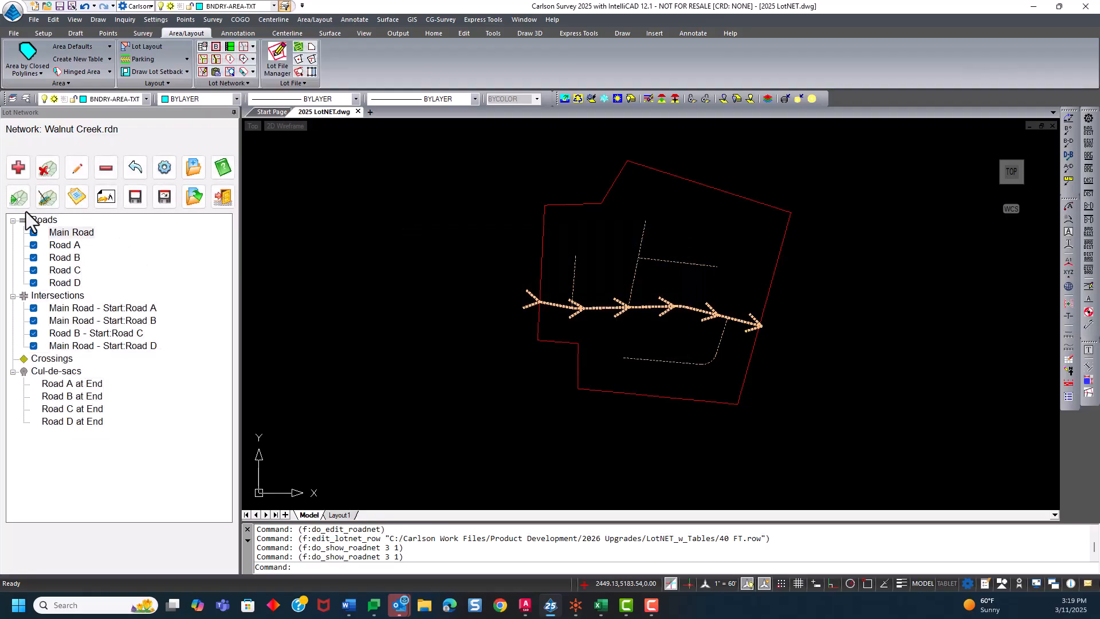
Process the road network to draw the rights-of-way, and set the highlight style for the current selection to Dashed.
left_click(19, 196)
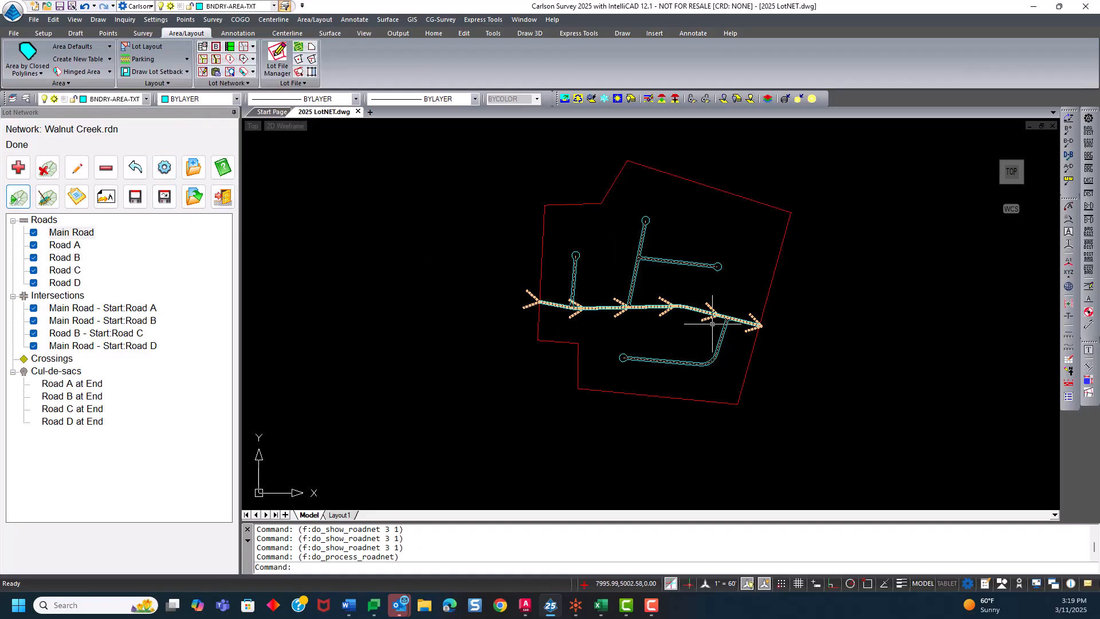
left_click(160, 173)
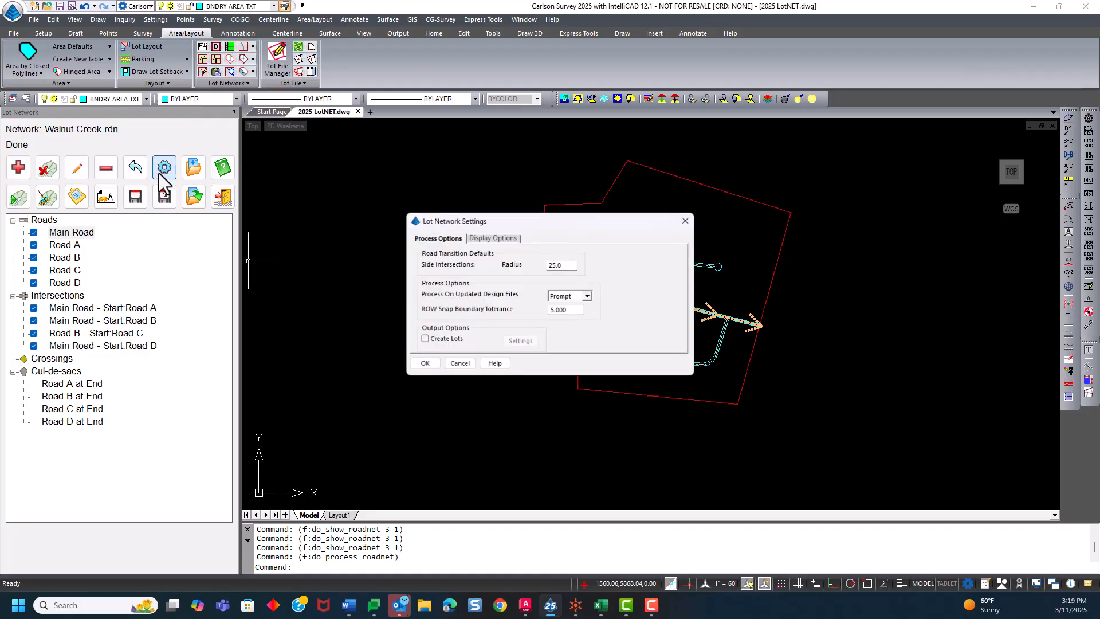
left_click(512, 242)
left_click(535, 265)
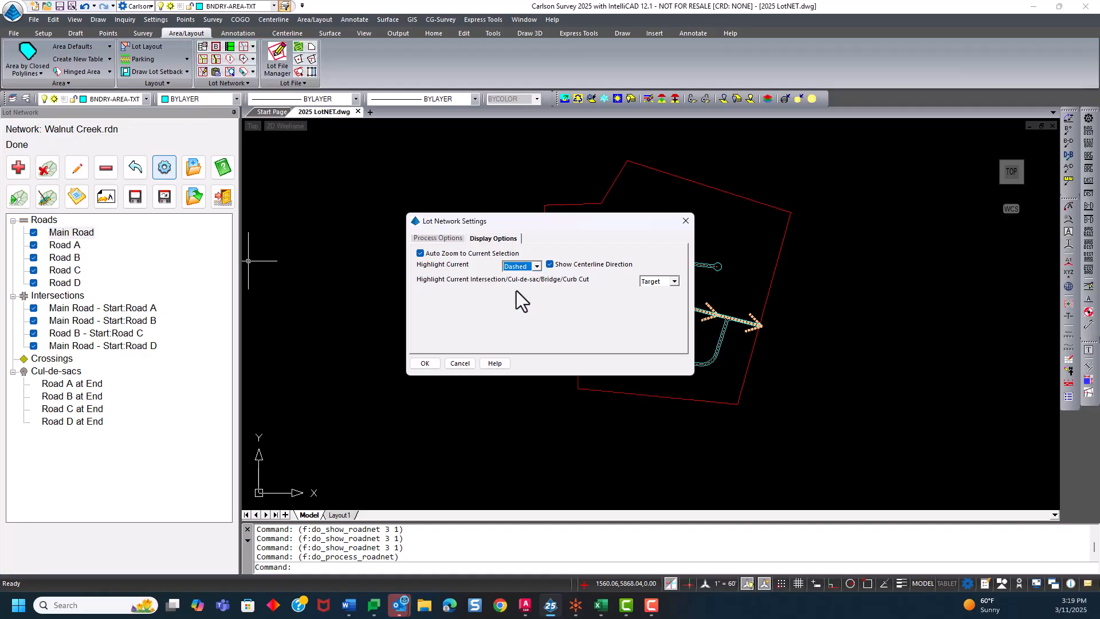
left_click(425, 363)
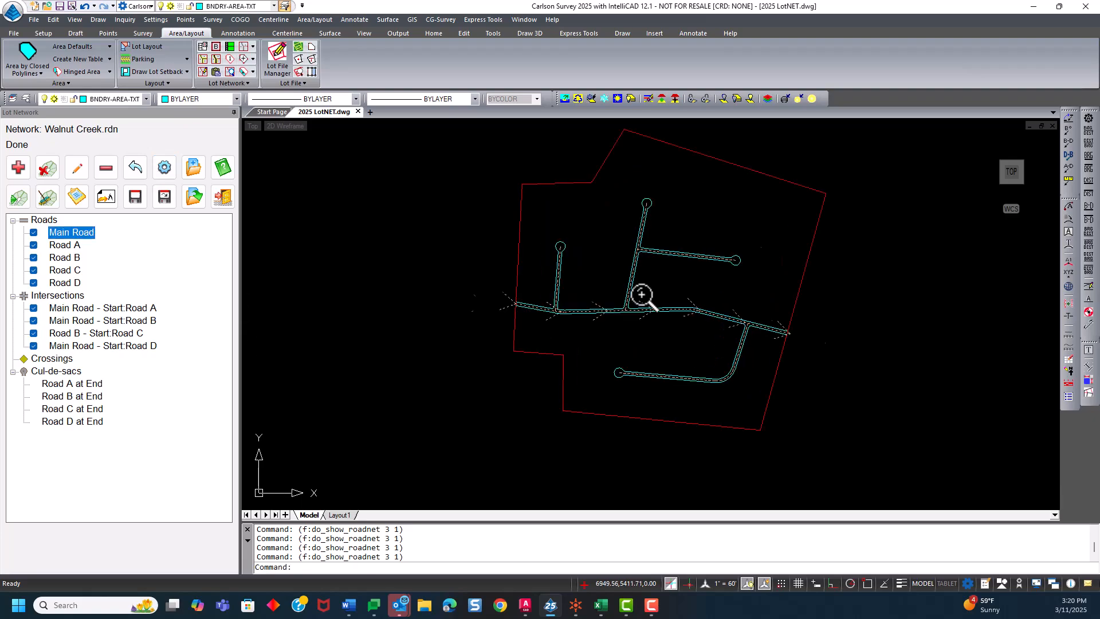
scroll(670, 283, "up", 4)
scroll(385, 252, "up", 1)
scroll(441, 255, "down", 4)
mouse_move(484, 260)
middle_mouse_down()
mouse_move(456, 255)
mouse_move(462, 292)
middle_mouse_up()
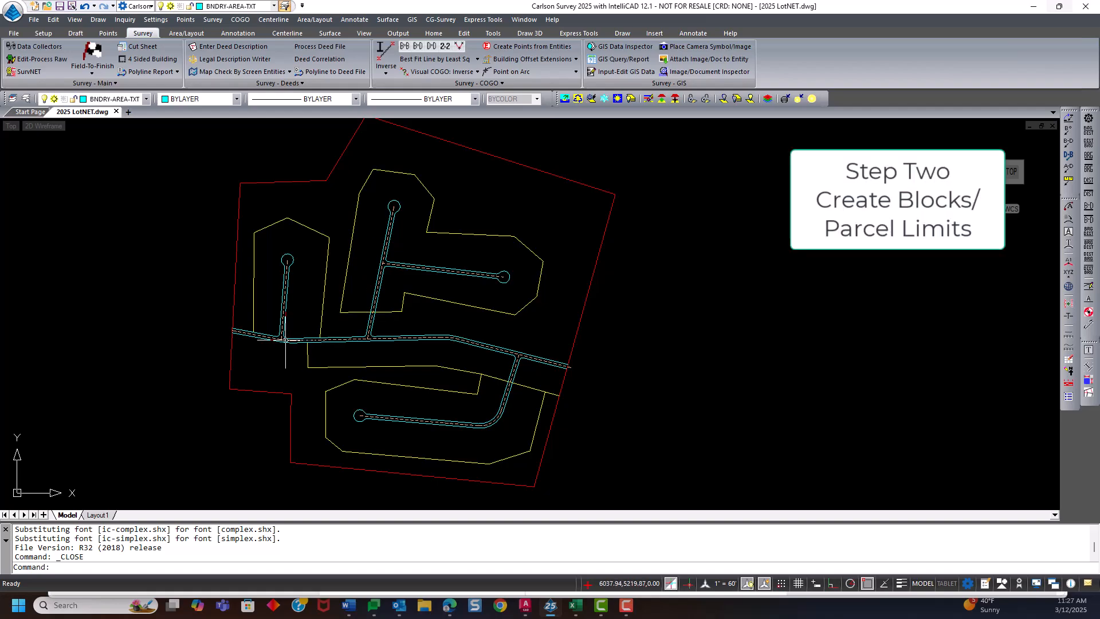
Highlight the phase lines around the two northern cul-de-sac areas, then clear the selection.
left_click(254, 321)
left_click(343, 298)
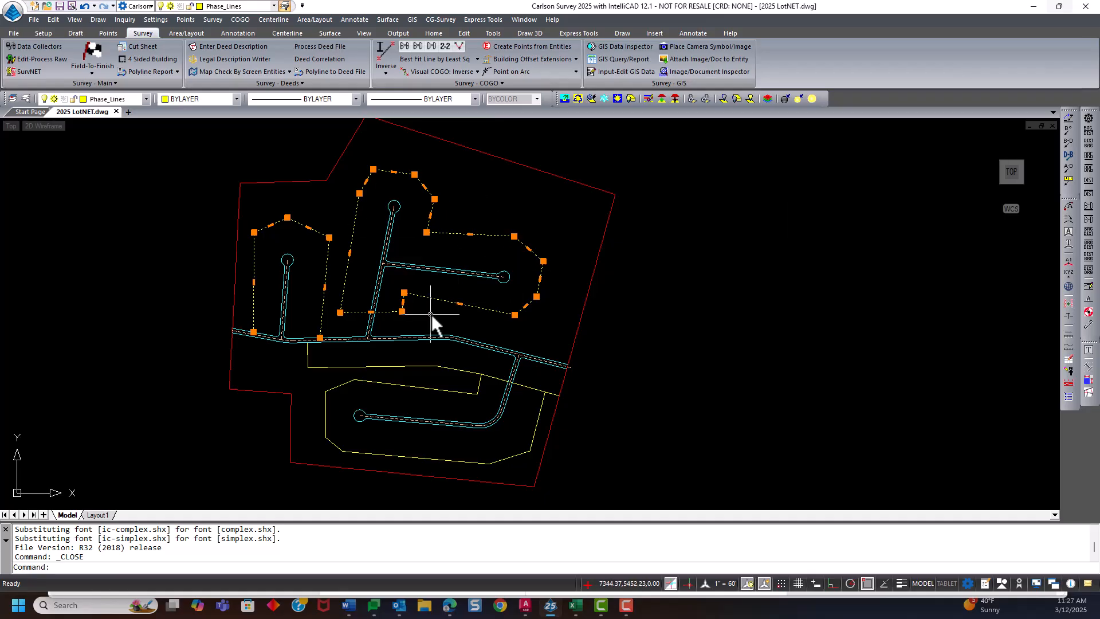
key("Escape")
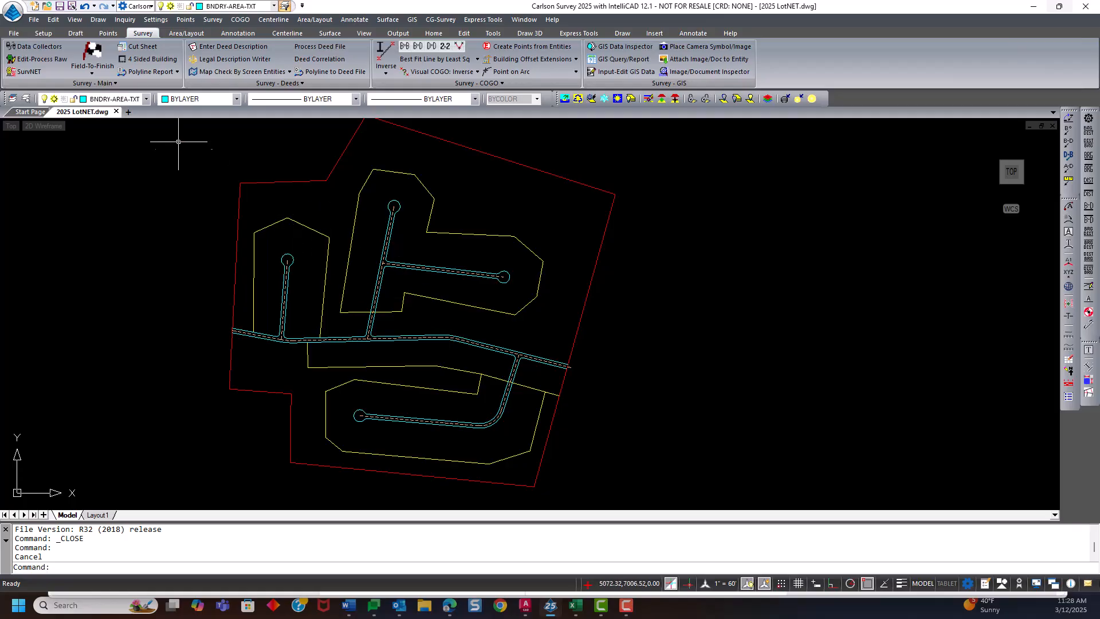
Add all the yellow phase lines to the lot network as lot edges to divide the site into blocks.
left_click(181, 32)
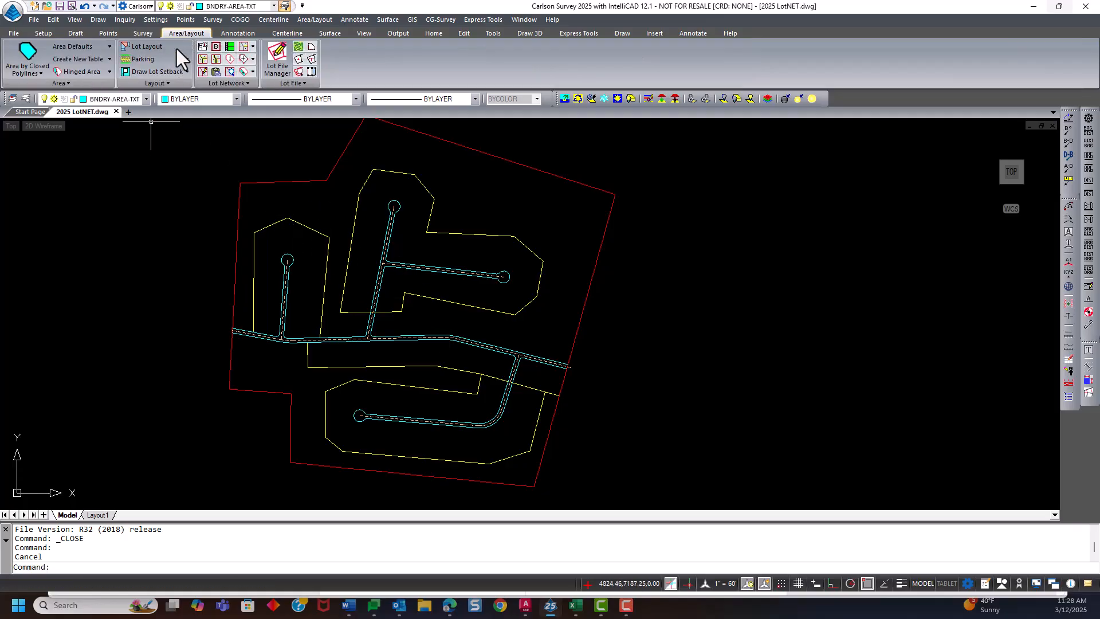
left_click(253, 47)
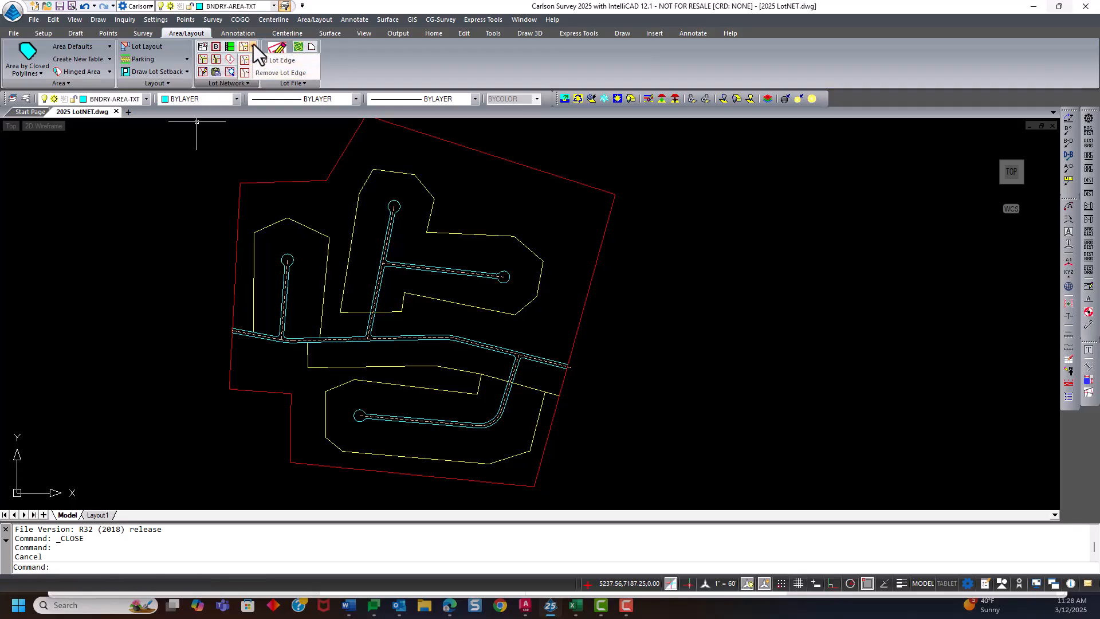
left_click(280, 62)
left_click(357, 286)
left_click(321, 251)
left_click(488, 390)
left_click(462, 366)
left_click(551, 394)
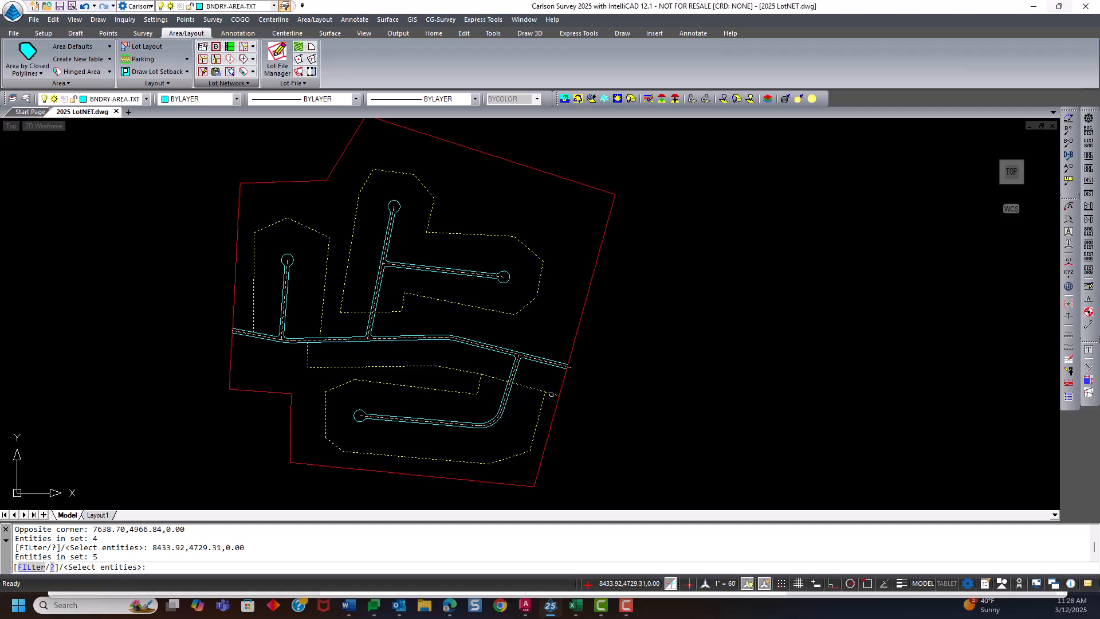
key("Return")
key("Return")
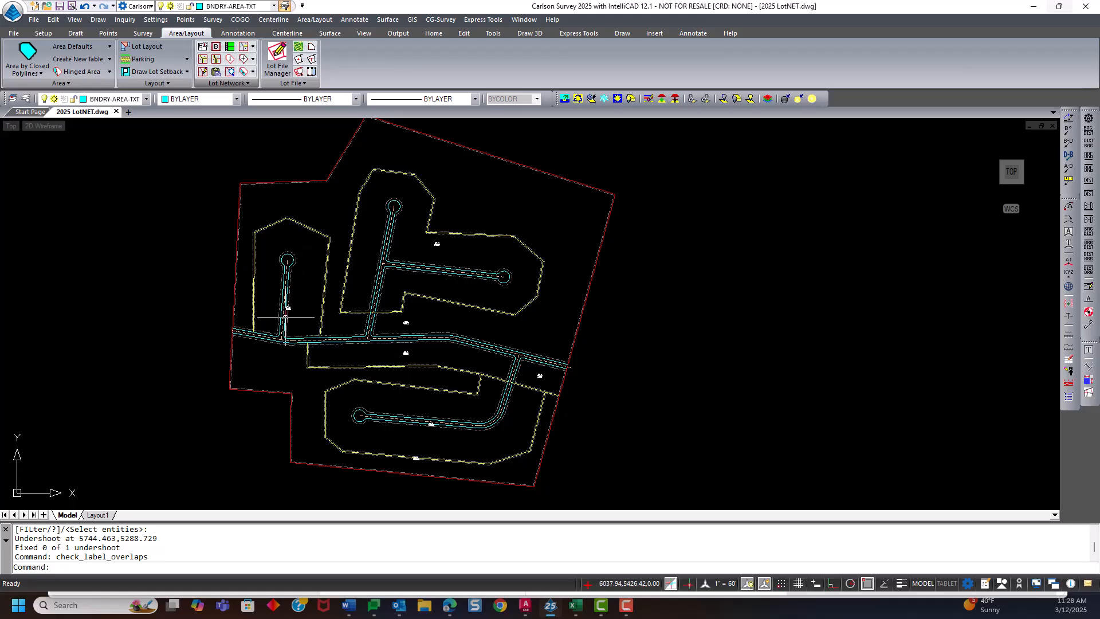
Examine the newly formed blocks, their labels and setback lines across the whole site.
type("ZE")
key("Return")
scroll(413, 350, "up", 3)
scroll(410, 347, "up", 2)
scroll(385, 301, "up", 2)
middle_click_drag(299, 246, 289, 362)
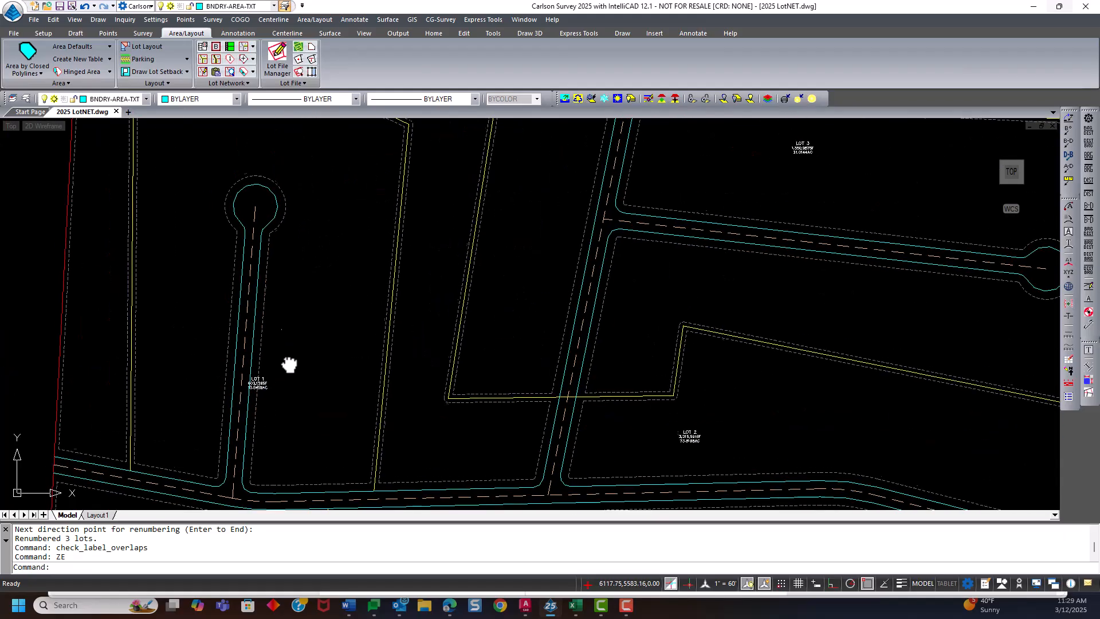
middle_click_drag(687, 424, 372, 374)
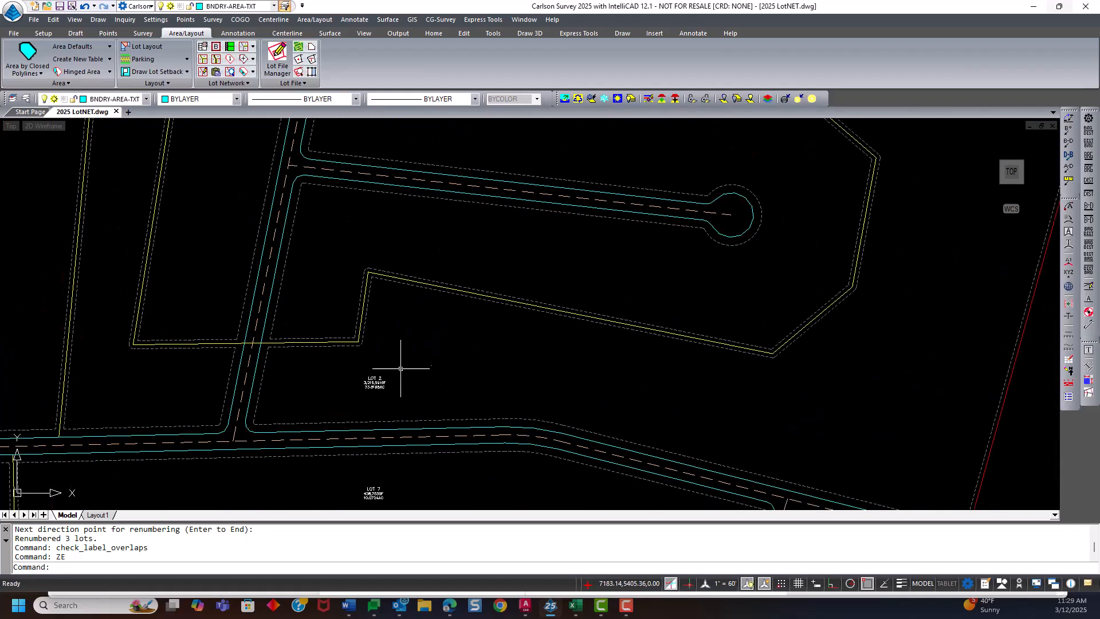
scroll(378, 375, "down", 3)
scroll(475, 247, "up", 2)
scroll(474, 229, "down", 2)
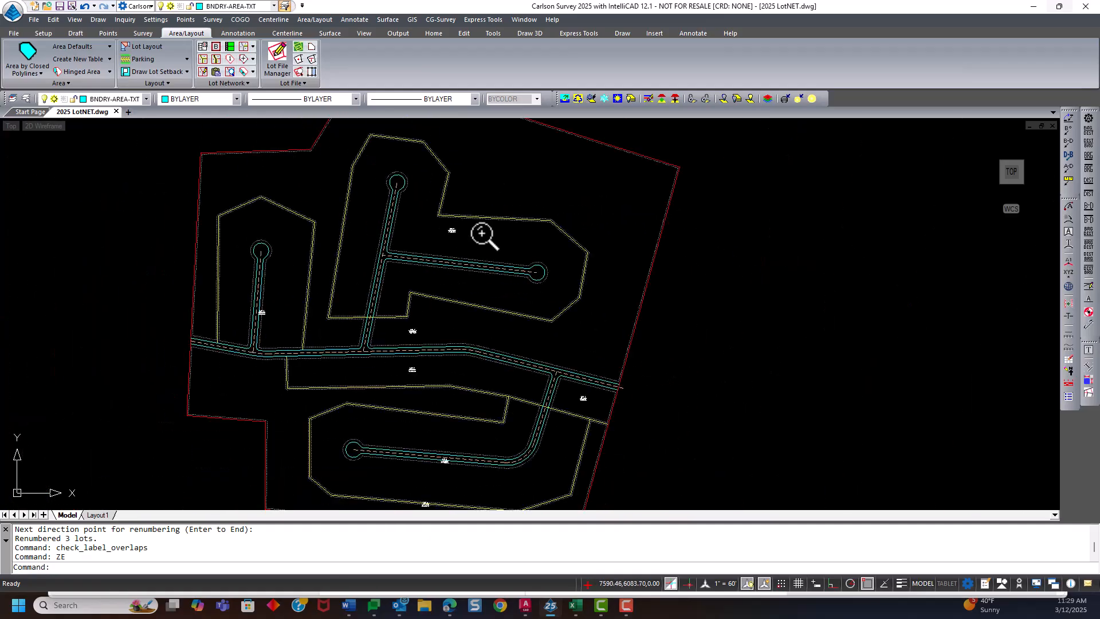
middle_click_drag(436, 341, 365, 206)
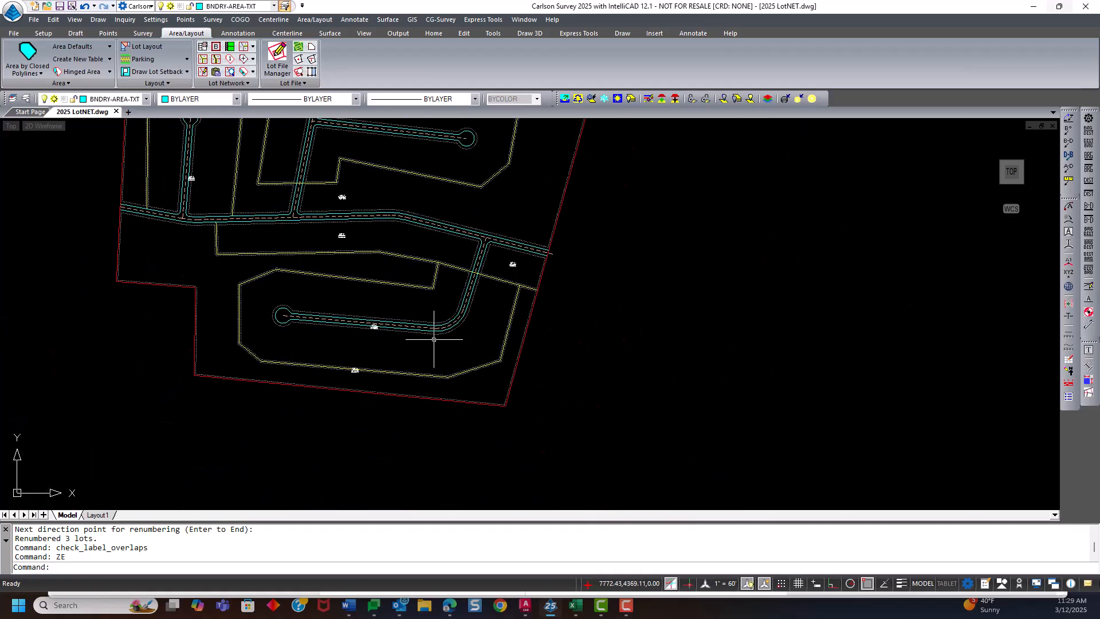
scroll(354, 232, "up", 3)
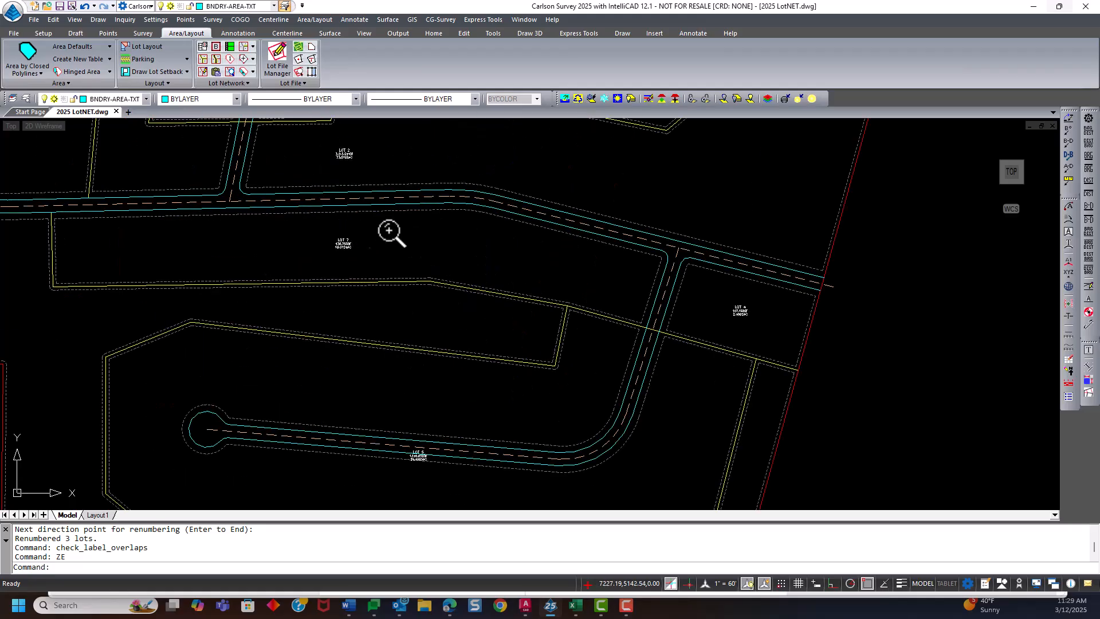
scroll(444, 265, "down", 2)
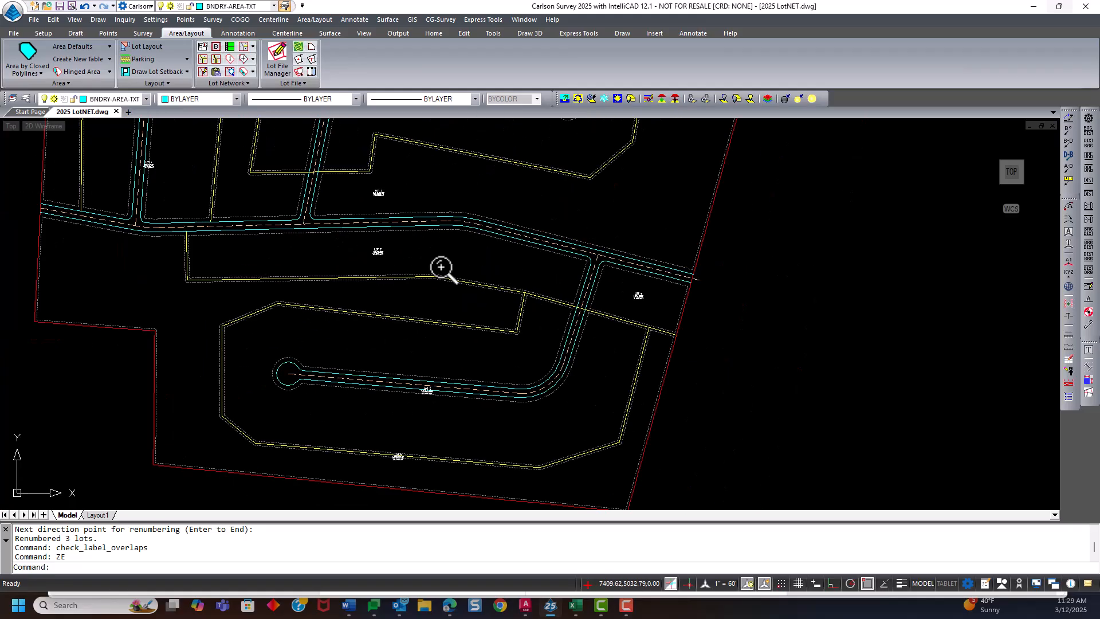
key("Return")
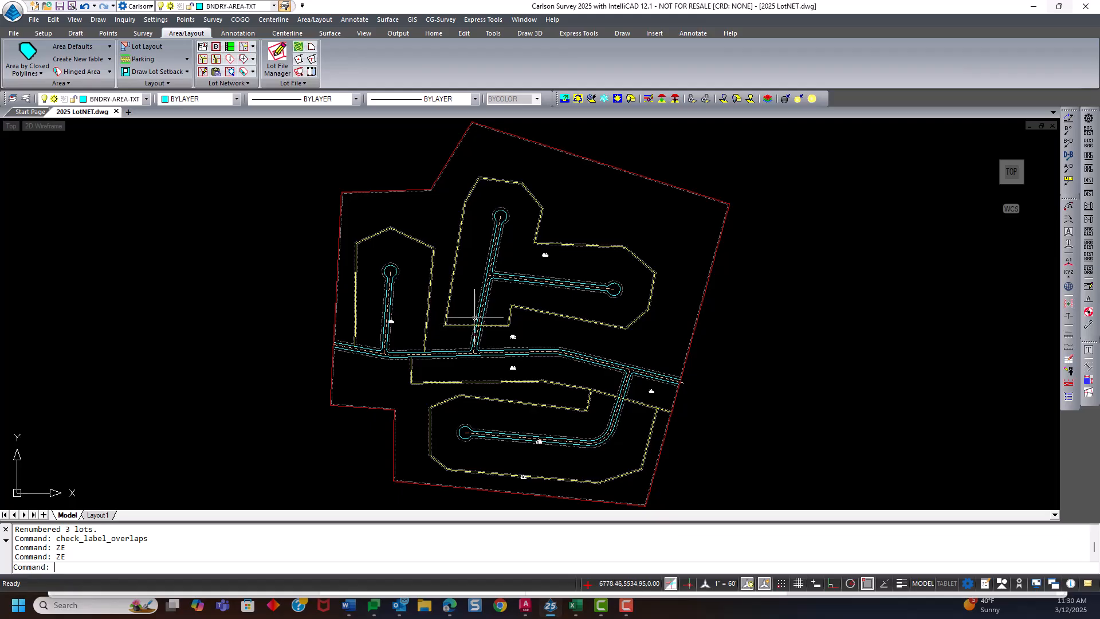
Set up automatic lot creation for the western cul-de-sac block: 20000 SF target area, 100 minimum frontage, edges perpendicular to ROW, starting lot 1, block A.
left_click(201, 61)
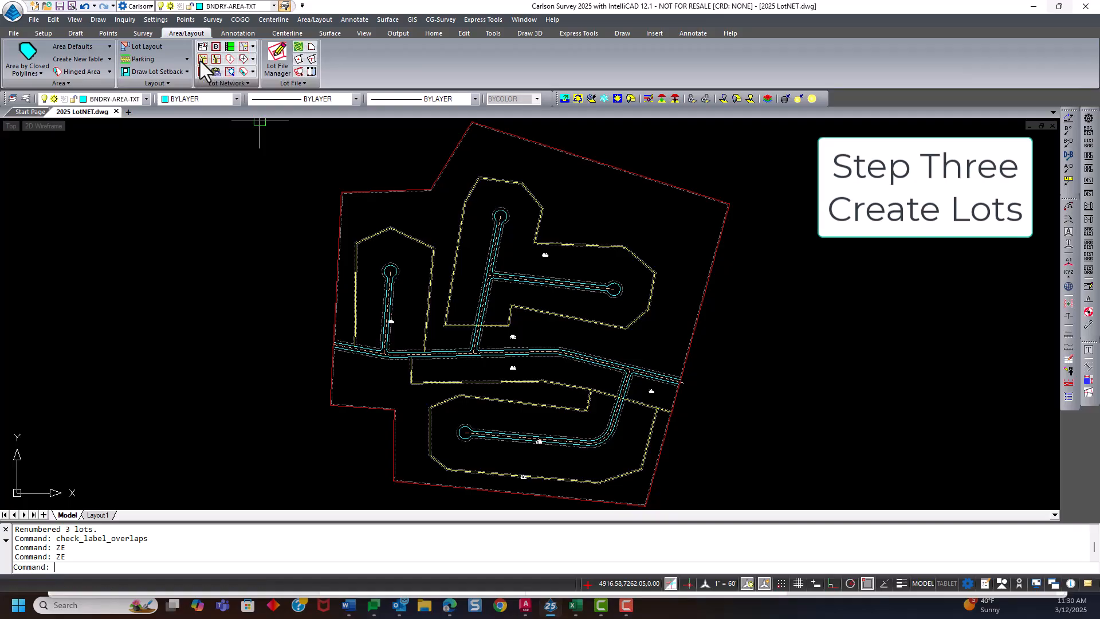
left_click(368, 325)
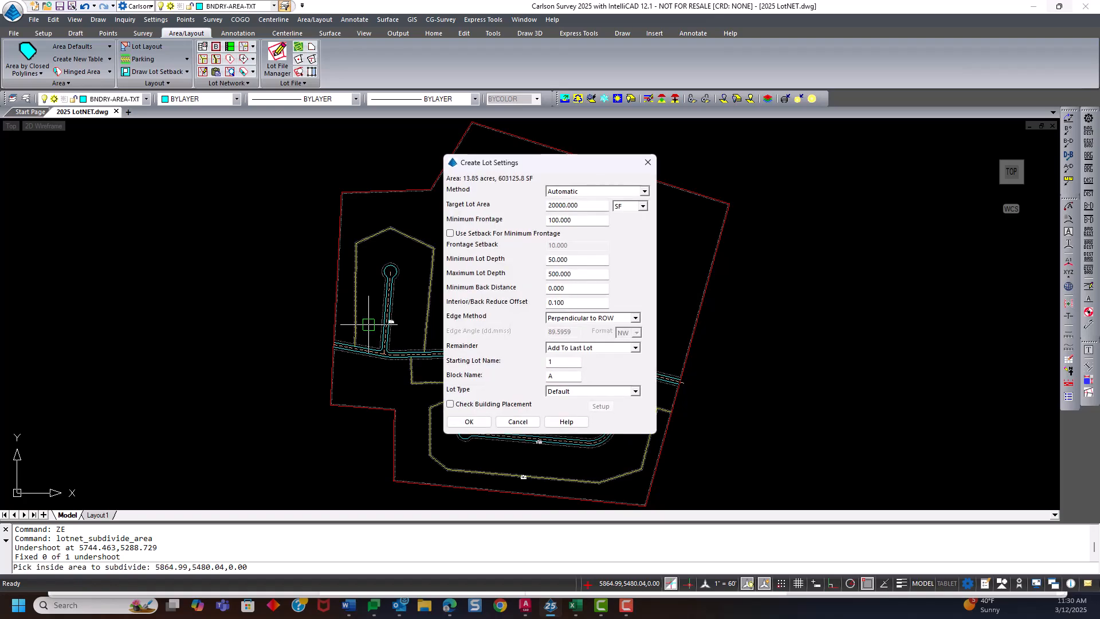
left_click_drag(589, 204, 532, 221)
left_click_drag(543, 162, 580, 122)
left_click(618, 219)
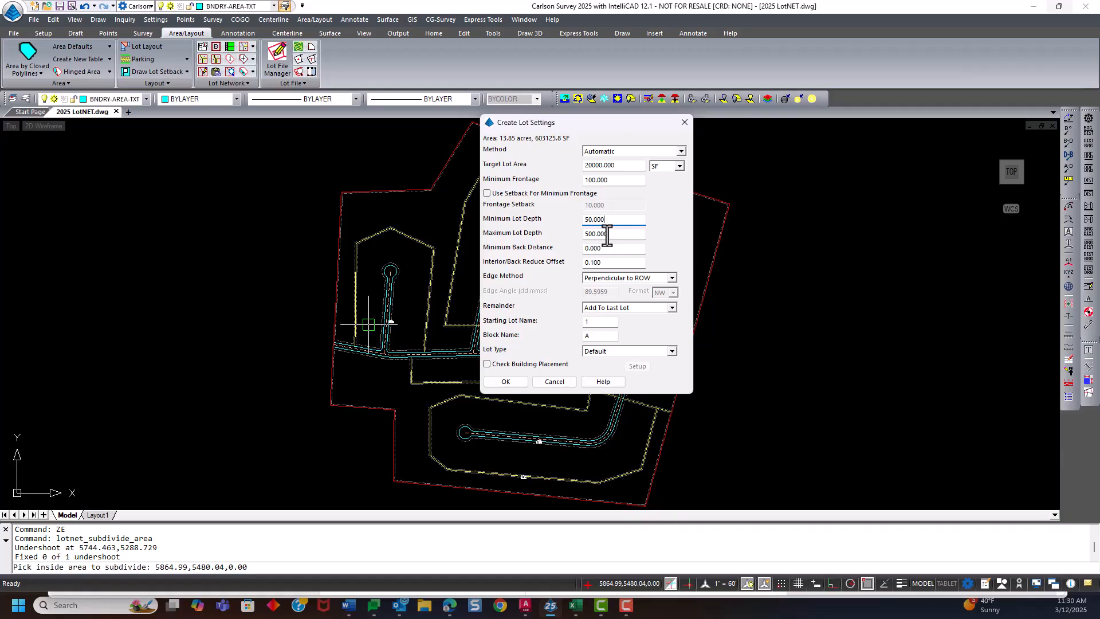
left_click_drag(581, 126, 709, 88)
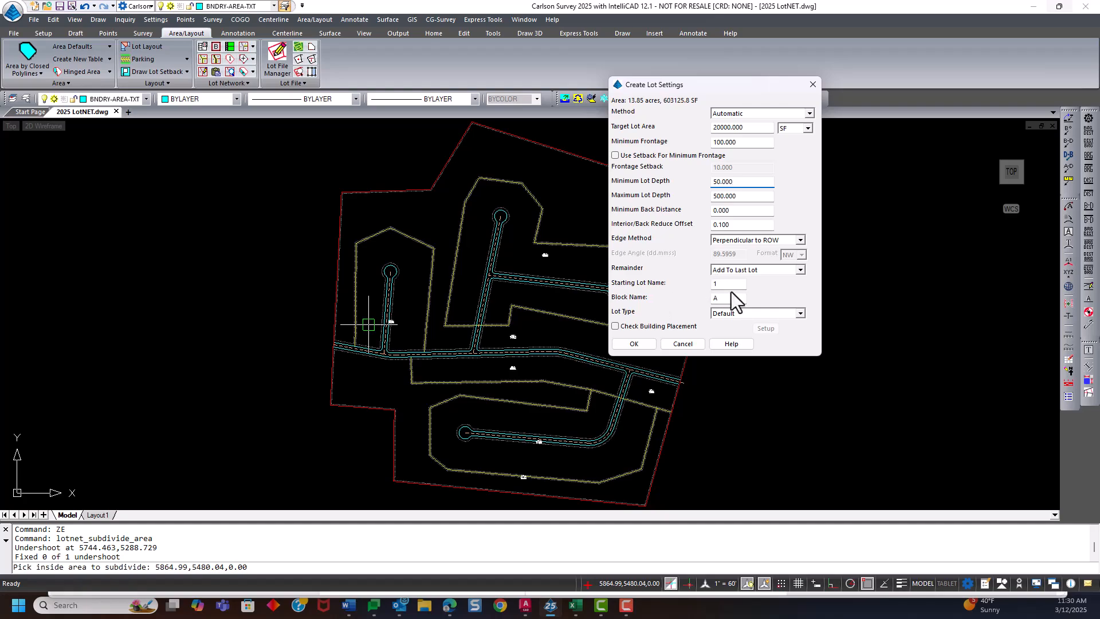
left_click(634, 343)
Generate the block's lots starting from the west end of the highlighted road frontage.
scroll(377, 367, "up", 3)
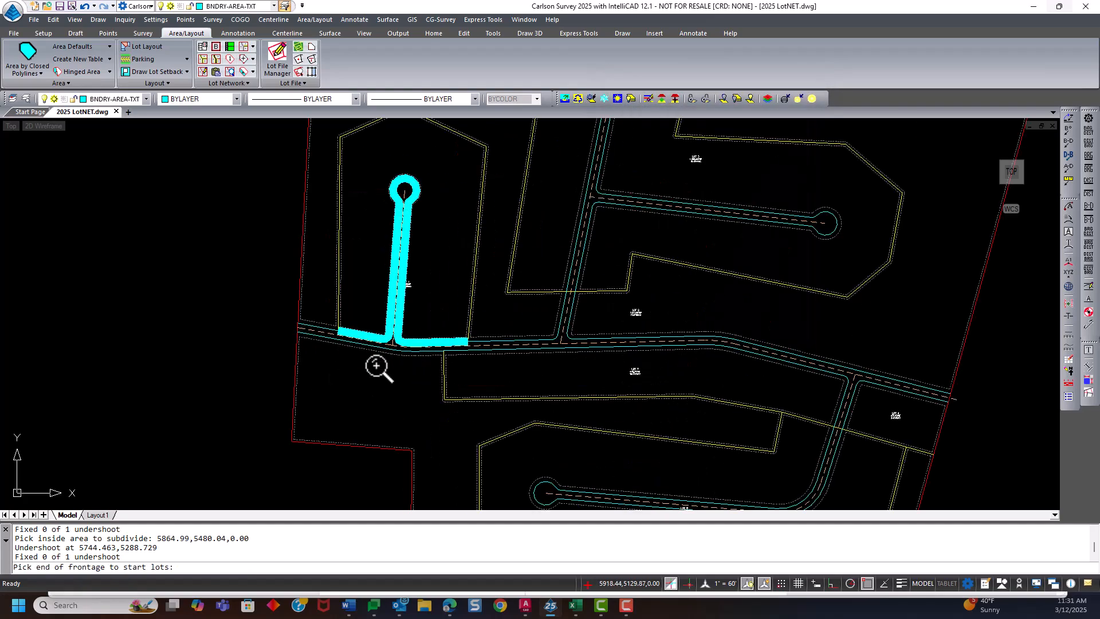
scroll(377, 366, "up", 3)
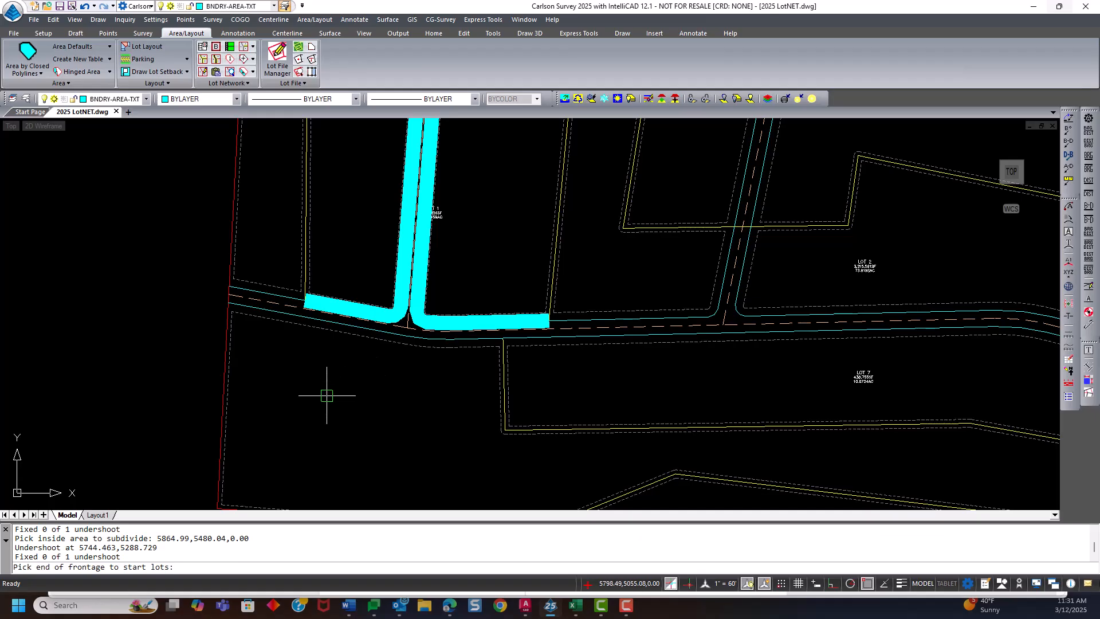
scroll(343, 387, "down", 3)
middle_click_drag(342, 387, 316, 447)
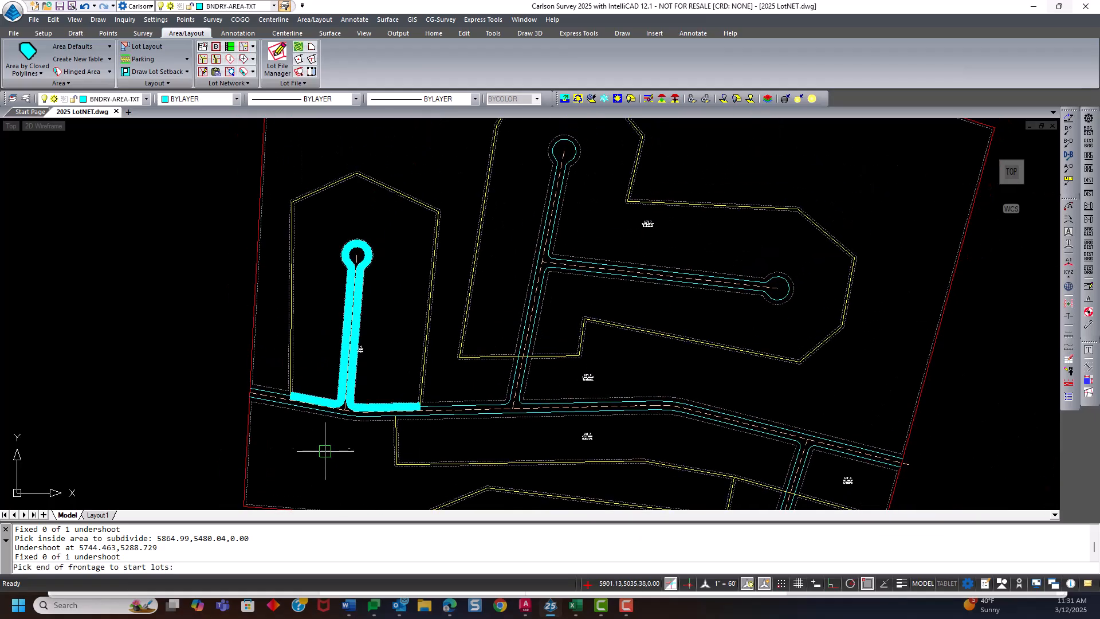
left_click(293, 395)
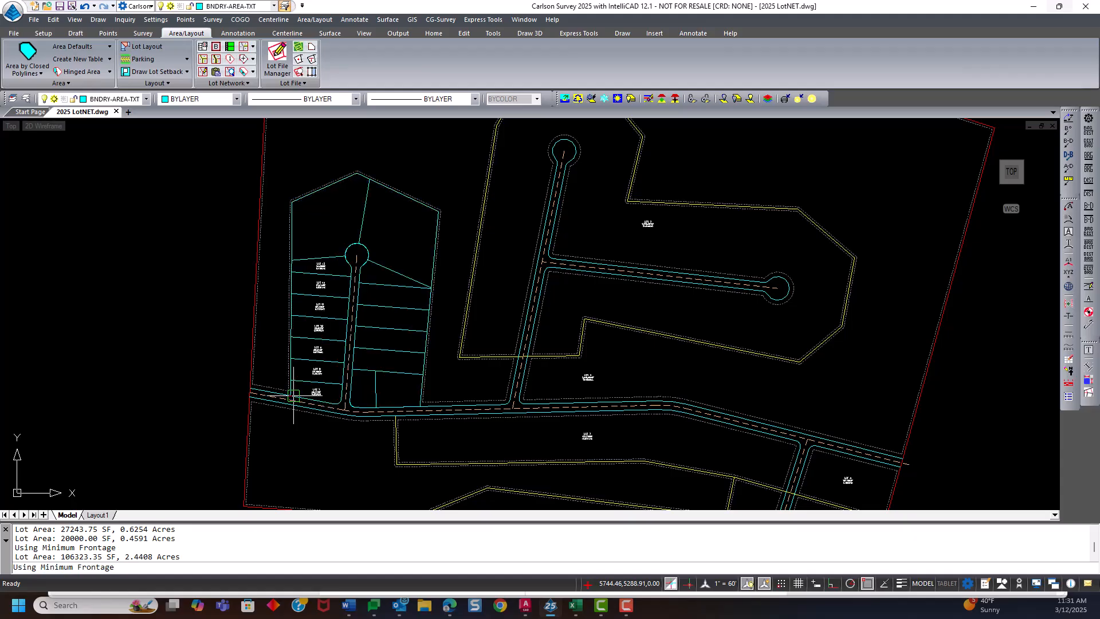
Examine the shapes and area labels of the new lots around the western cul-de-sac.
middle_click_drag(342, 461, 296, 381)
scroll(295, 356, "down", 2)
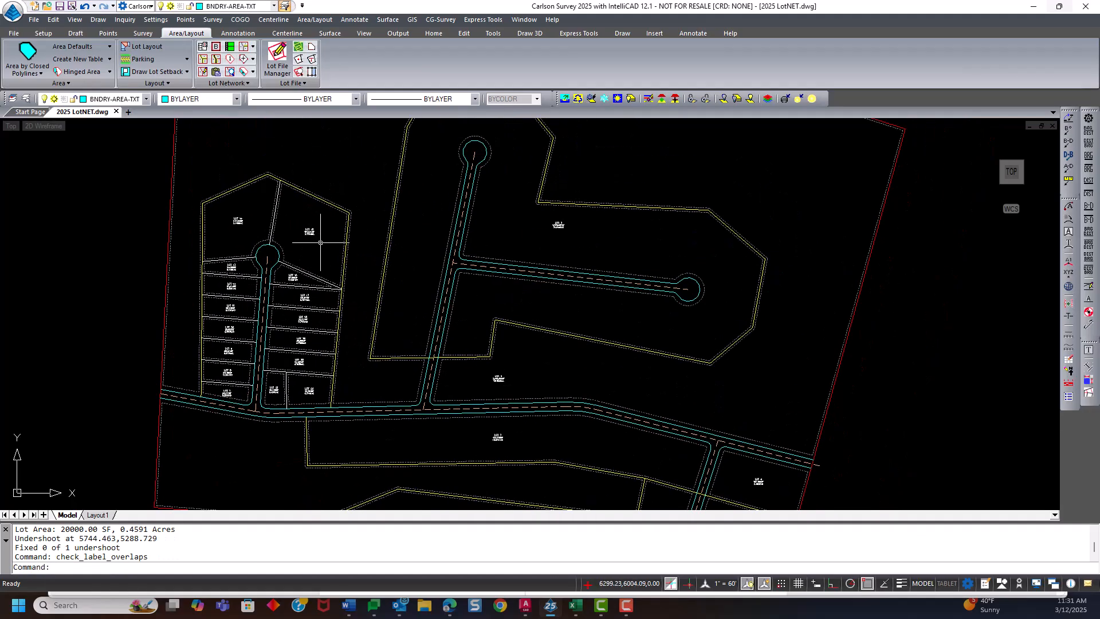
scroll(298, 287, "up", 5)
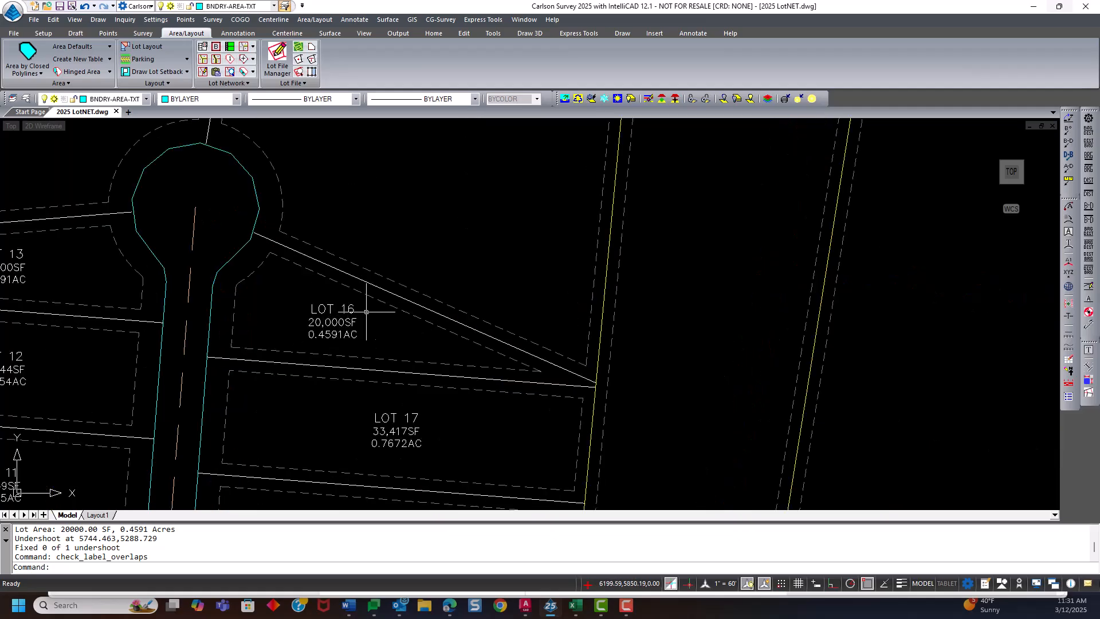
scroll(411, 330, "down", 3)
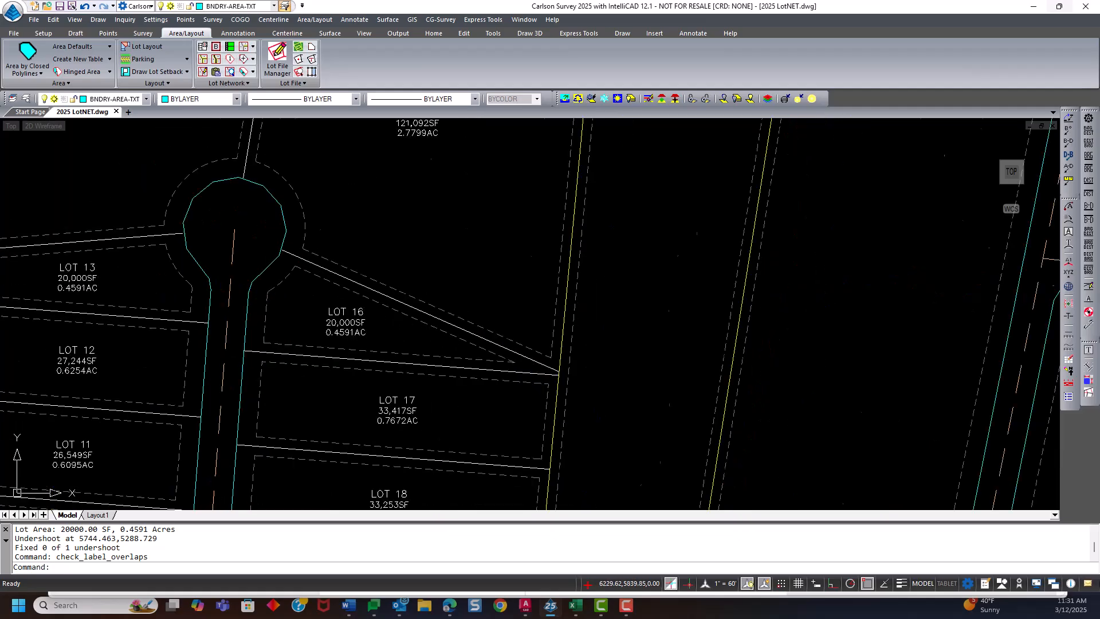
mouse_move(413, 316)
middle_mouse_down()
mouse_move(401, 265)
mouse_move(362, 294)
middle_mouse_up()
scroll(378, 295, "down", 1)
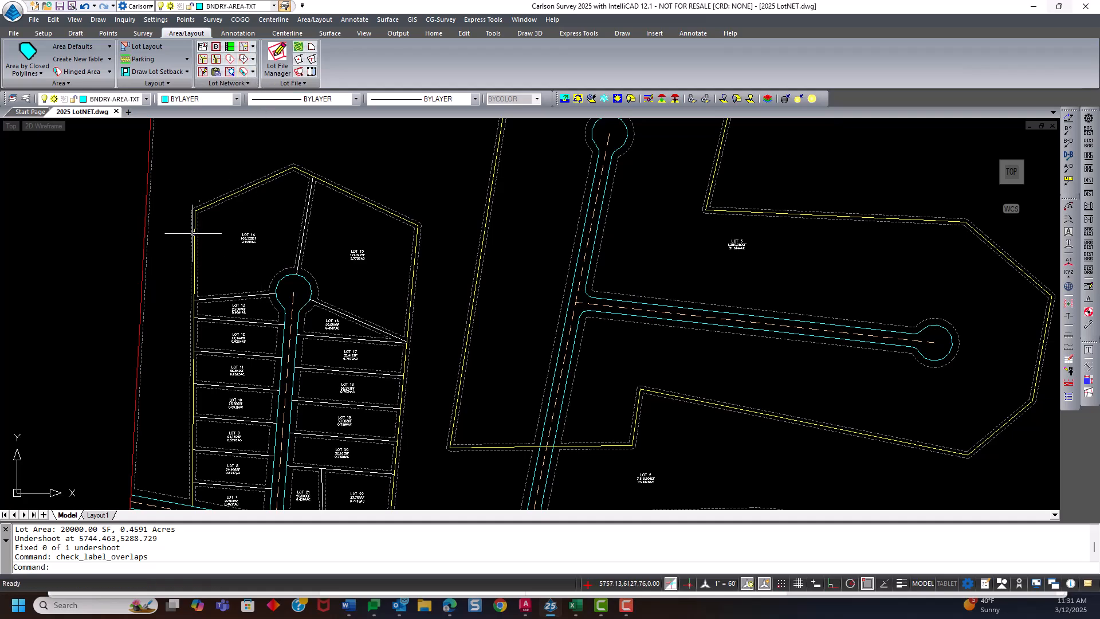
Stretch the outer end of the edge between lots 13 and 14 northward along the block's west line, using the Nearest snap.
scroll(199, 288, "up", 3)
scroll(199, 288, "up", 1)
left_click(193, 314)
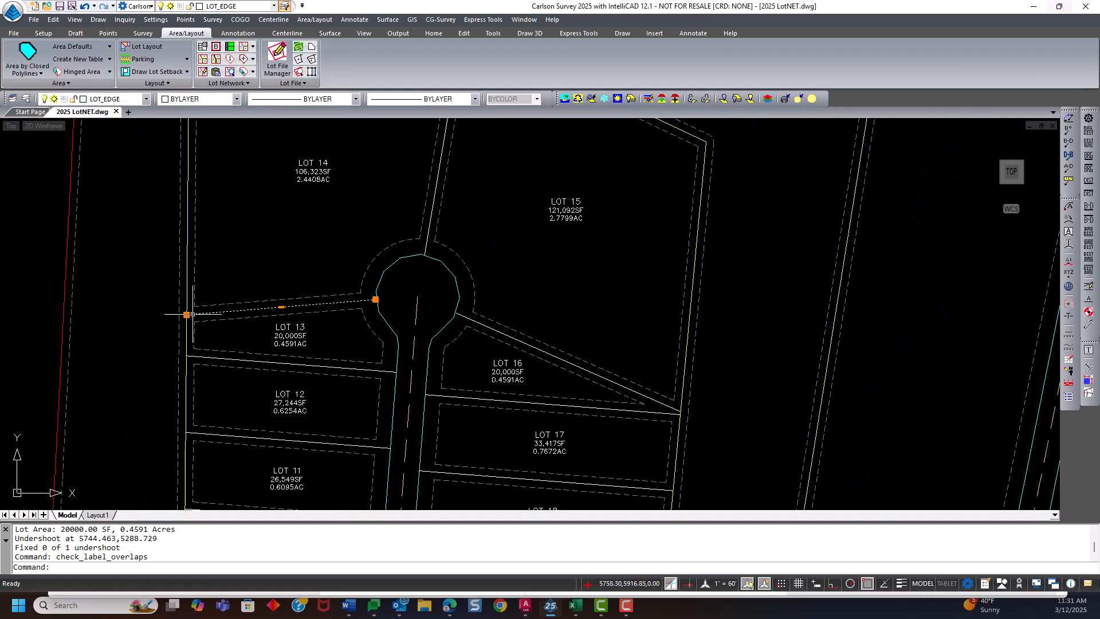
left_click(187, 314)
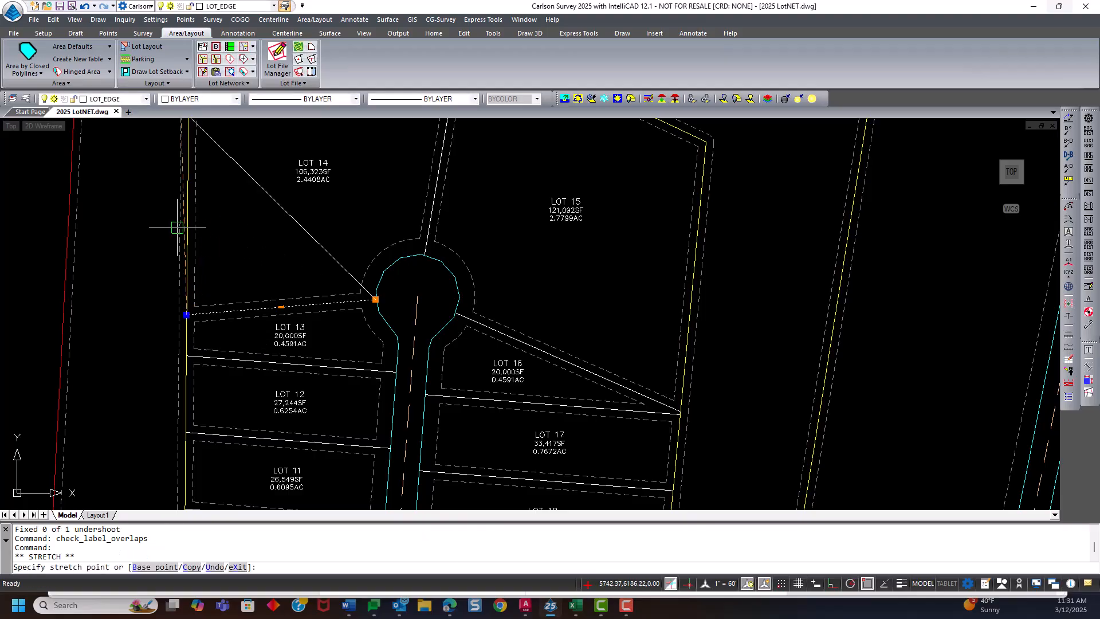
type("NEA")
key("Return")
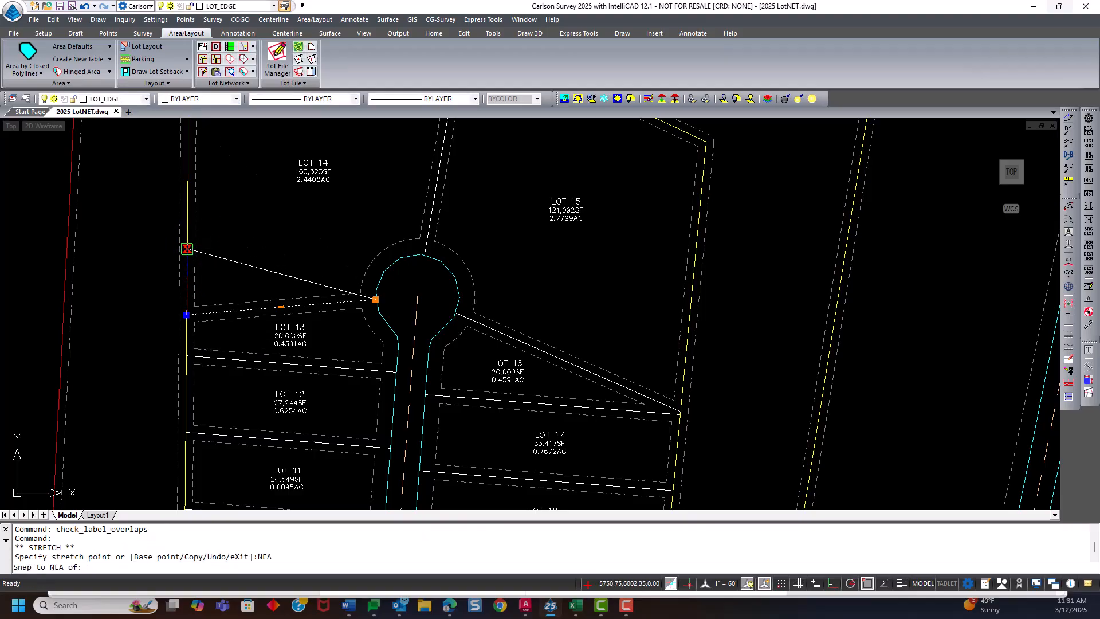
left_click(187, 267)
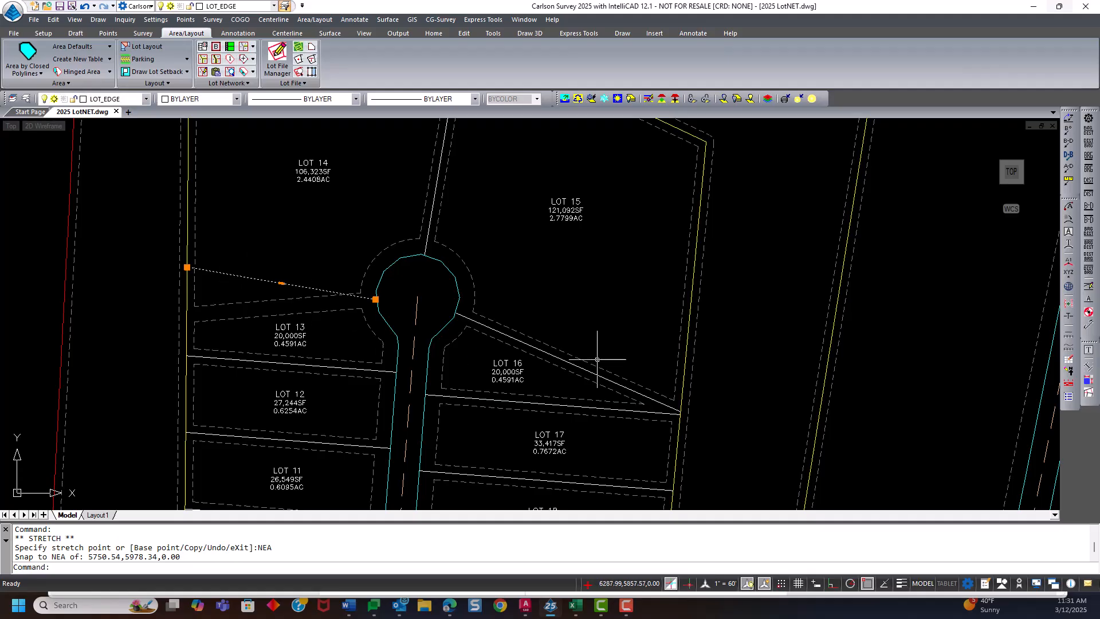
Stretch the outer end of the edge between lots 15 and 16 northward along the block's east line, using the Nearest snap.
left_click(620, 384)
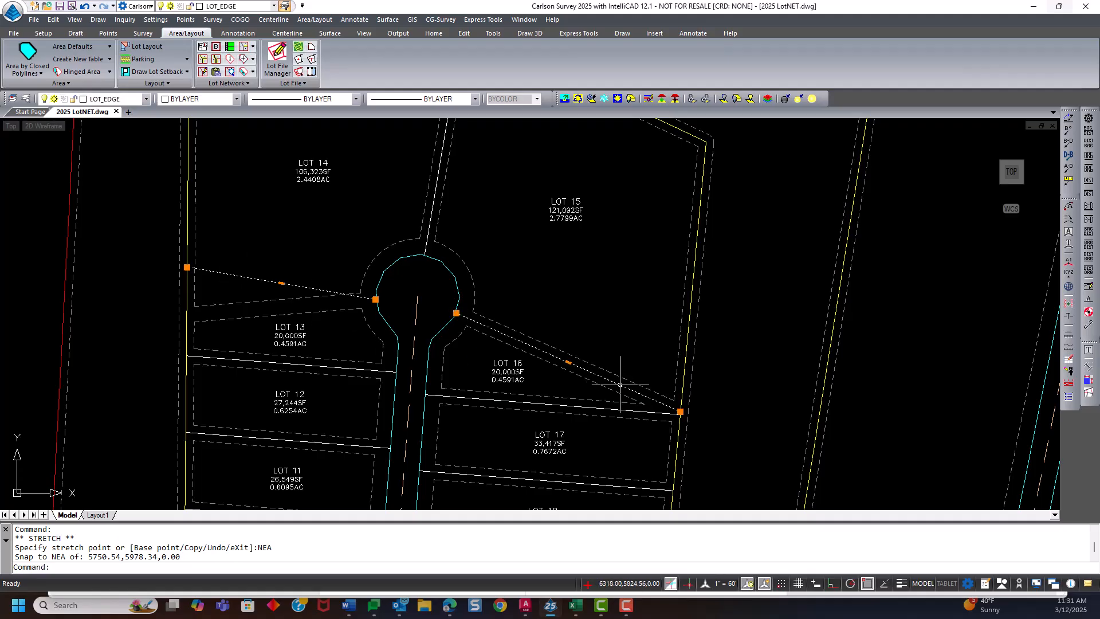
left_click(681, 412)
type("NEA")
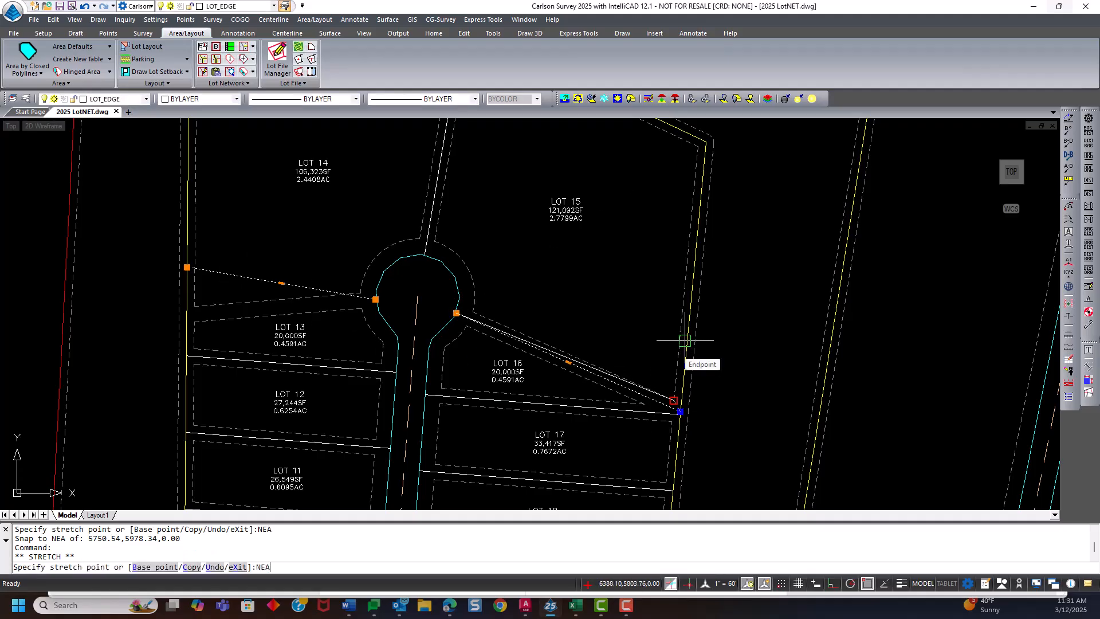
key("Return")
left_click(688, 328)
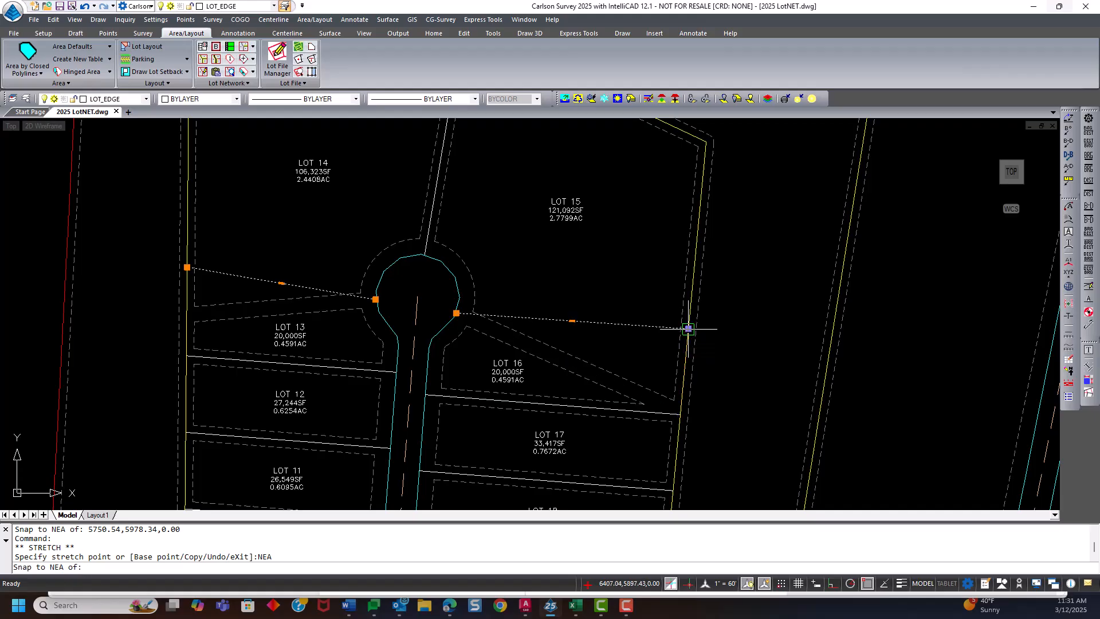
Update the lot network to apply the adjusted lot edges, and review the redrawn lots beside the neighbouring block.
left_click(200, 71)
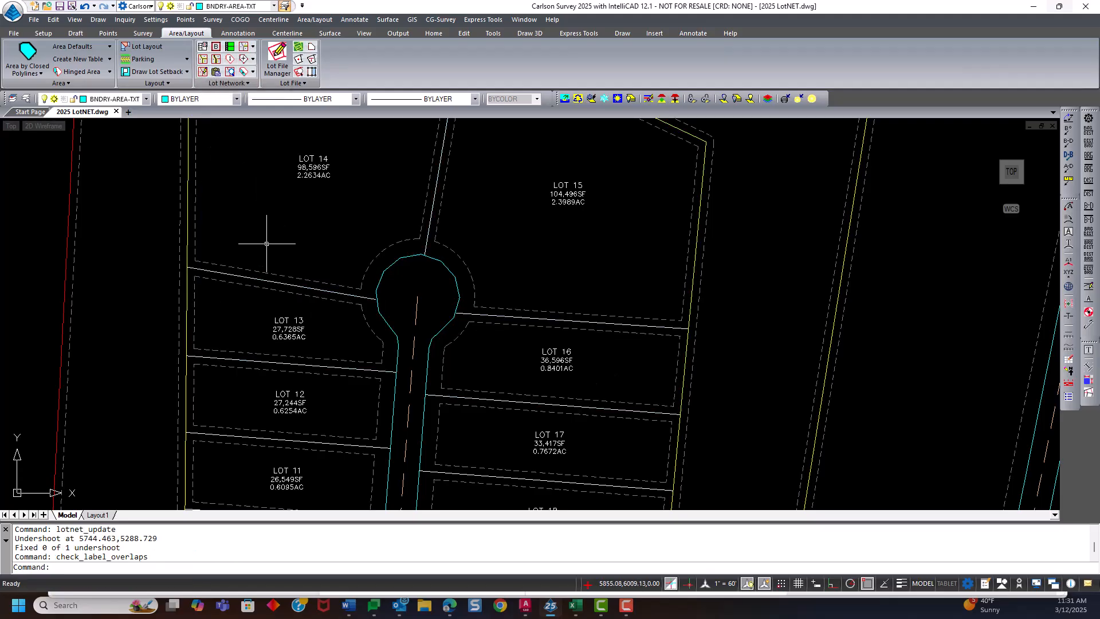
scroll(199, 260, "down", 6)
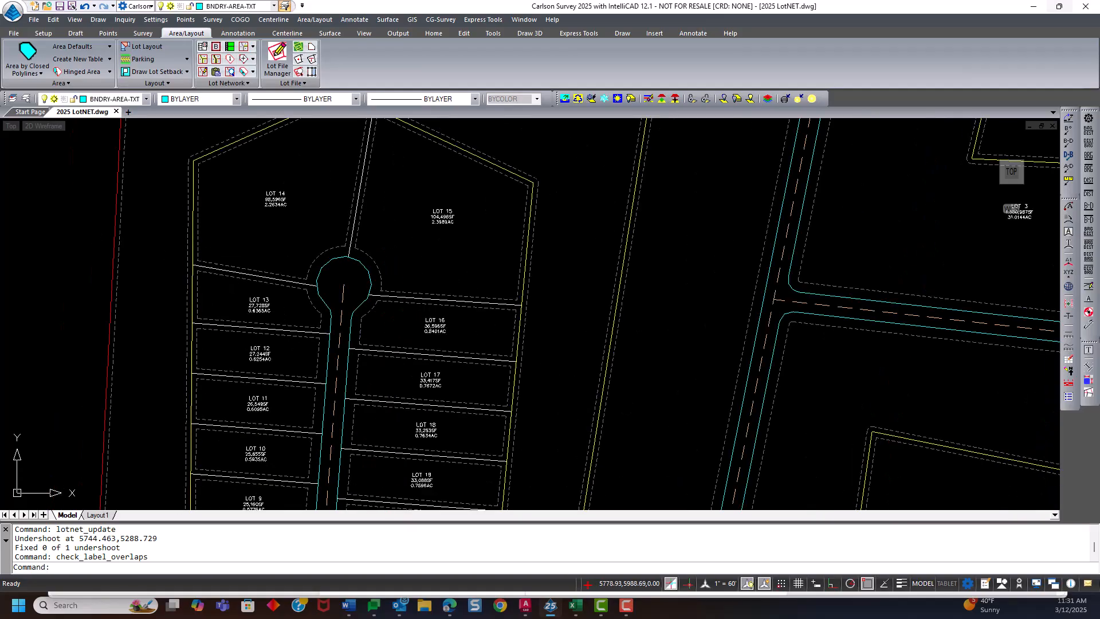
mouse_move(412, 311)
middle_mouse_down()
mouse_move(307, 278)
mouse_move(134, 289)
middle_mouse_up()
scroll(211, 280, "down", 2)
middle_click_drag(211, 280, 213, 310)
middle_click_drag(209, 359, 245, 338)
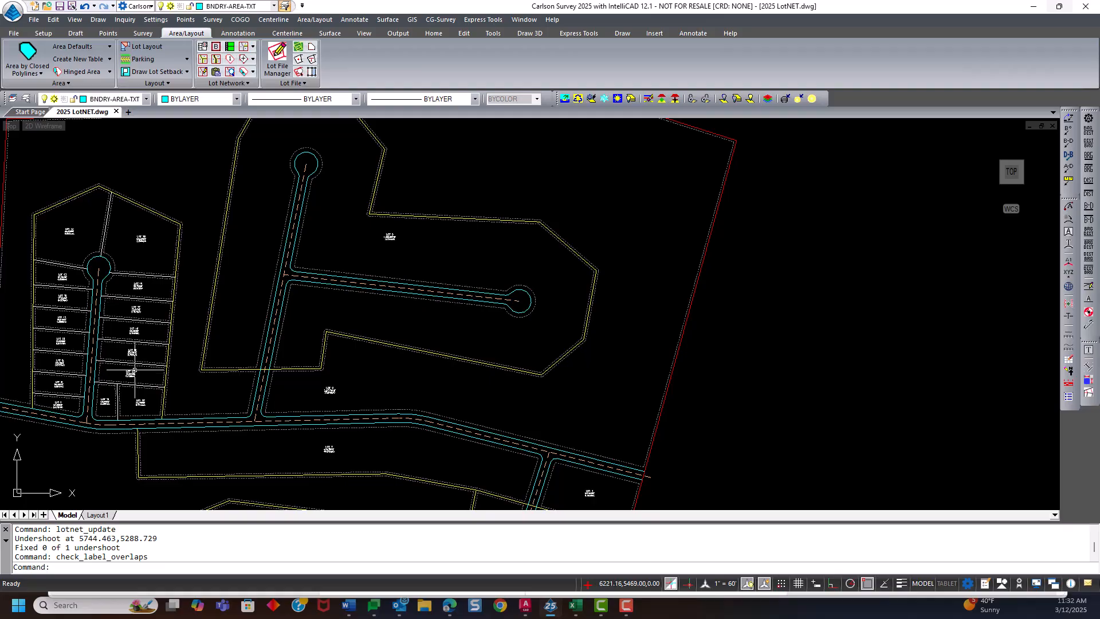
Subdivide the large block around the T-shaped street into 20000 SF automatic lots, starting at the frontage's south end west of the street.
middle_click_drag(162, 309, 113, 356)
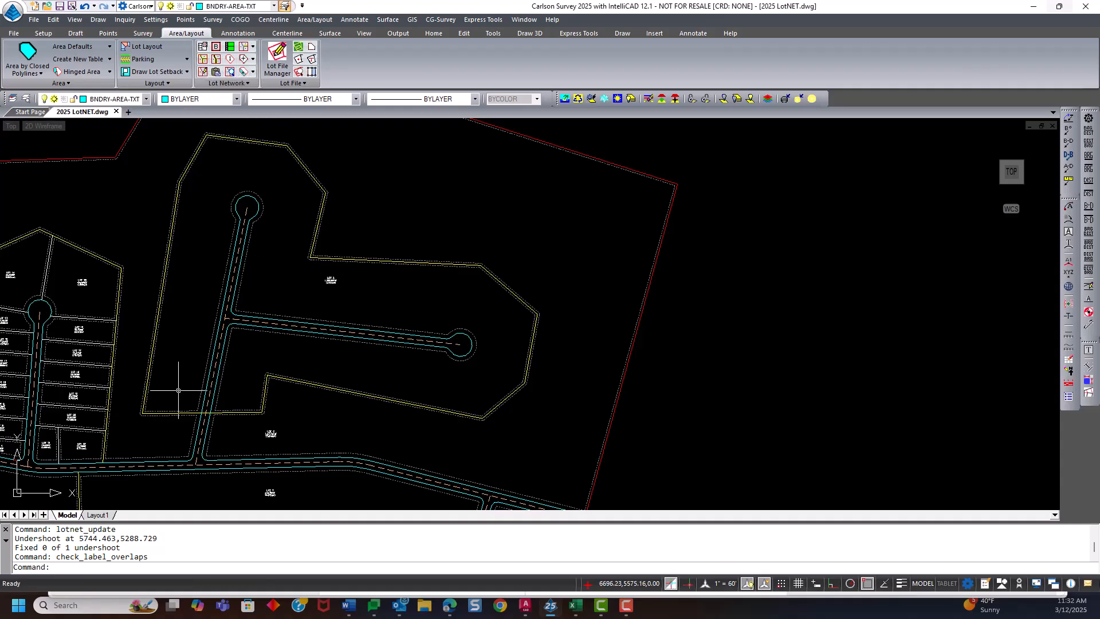
left_click(202, 60)
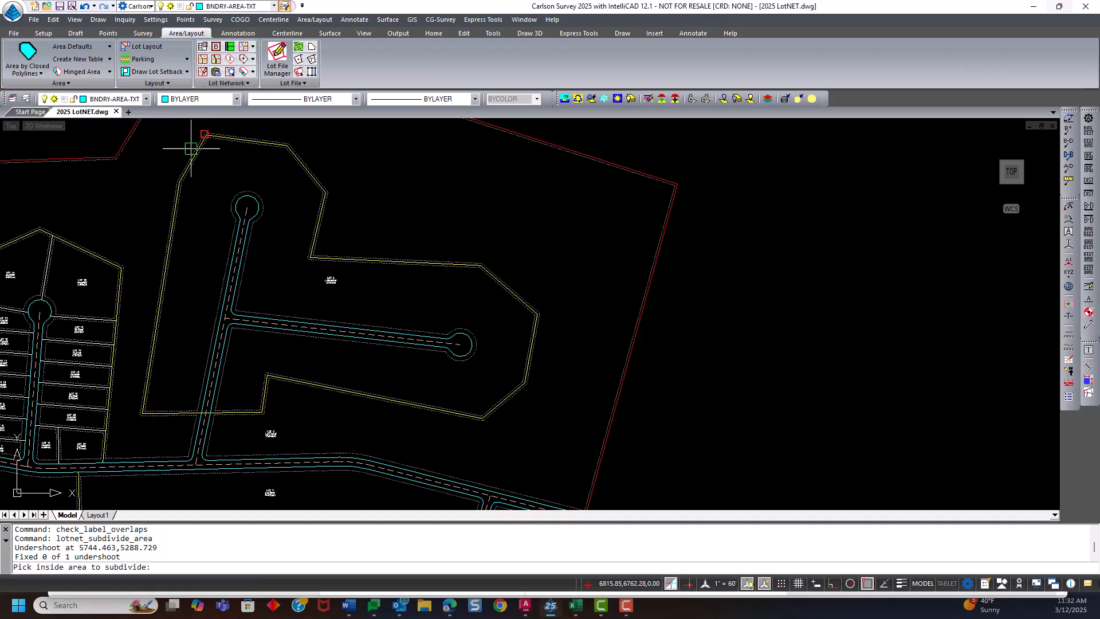
left_click(173, 357)
left_click(475, 422)
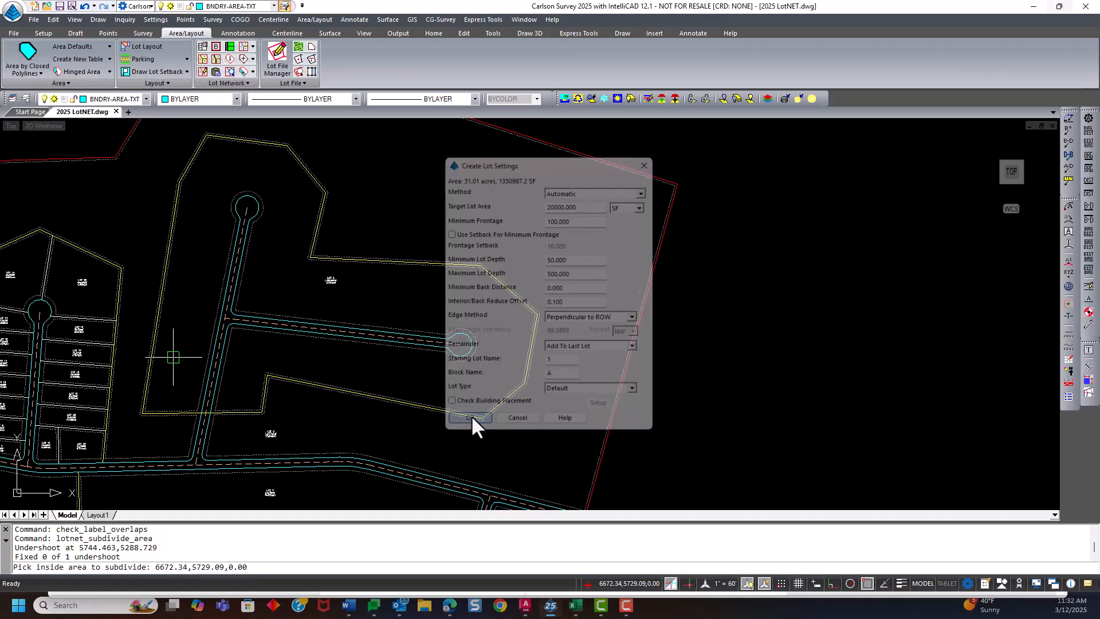
left_click(201, 412)
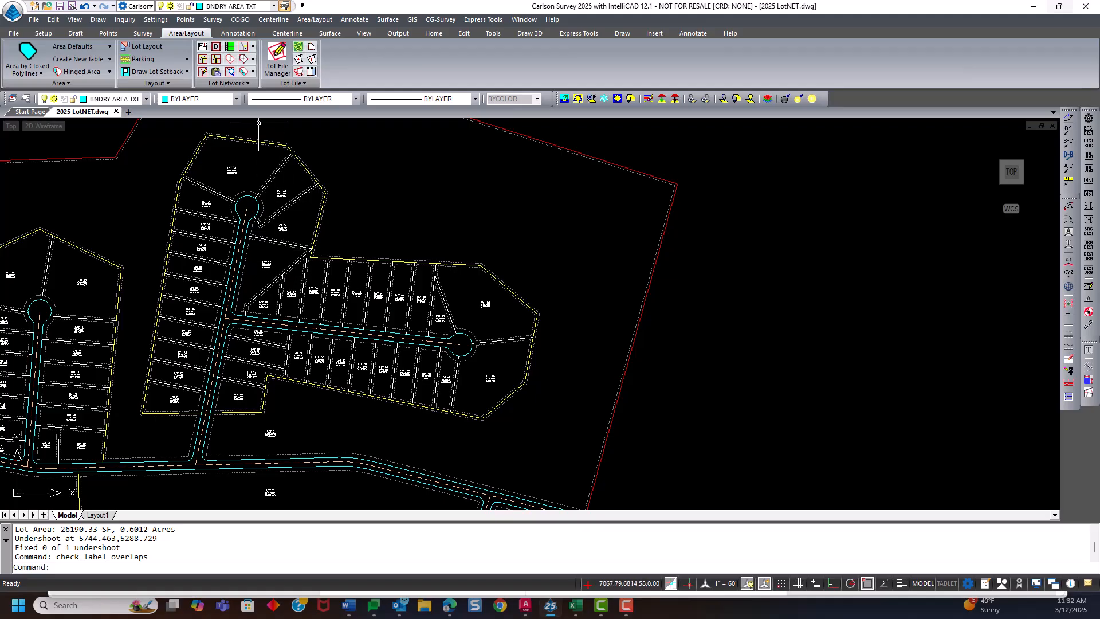
Remove the two irregular lot edges at the north-east corner of the T intersection to merge the lots there.
left_click(252, 47)
left_click(280, 73)
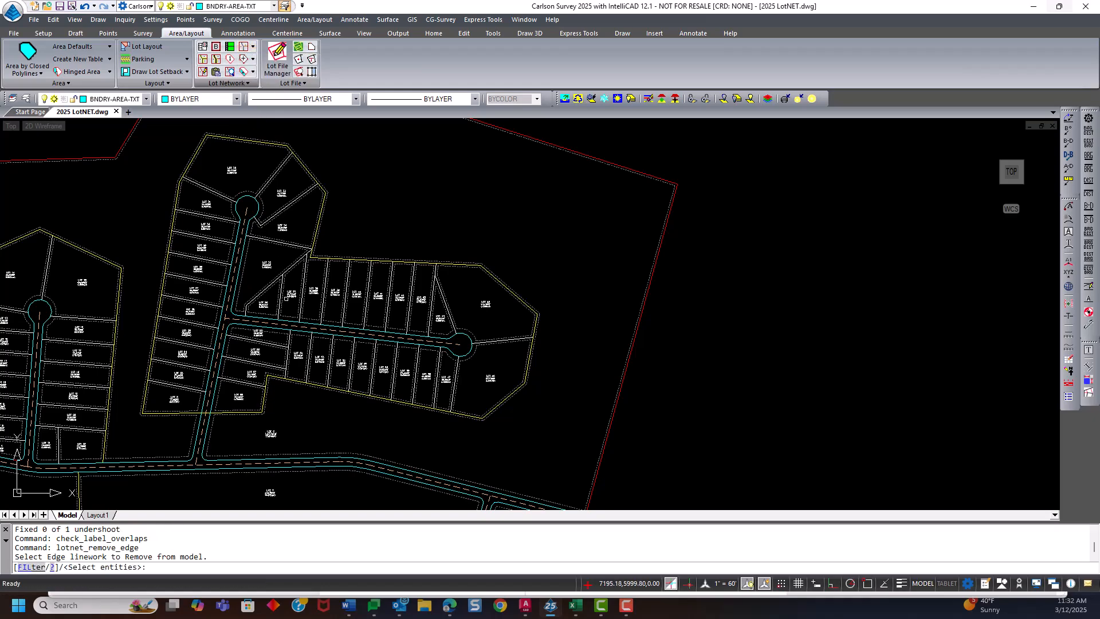
left_click(287, 309)
left_click(249, 284)
key("Return")
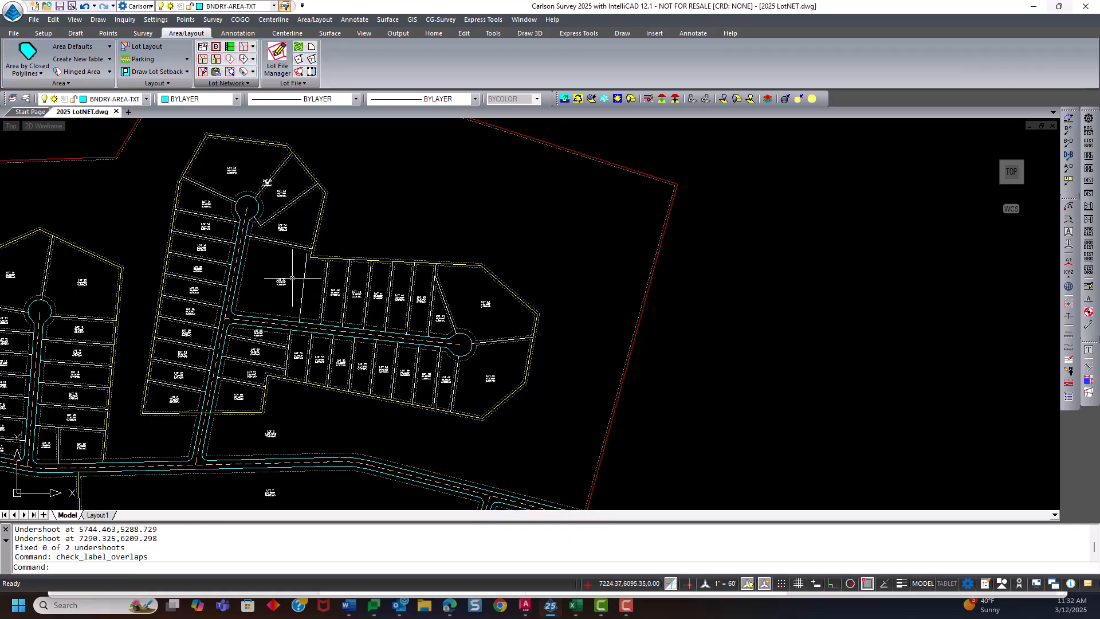
Stretch the north end of the merged lot's east edge to the block's inside corner, and update the lot network.
scroll(289, 279, "up", 6)
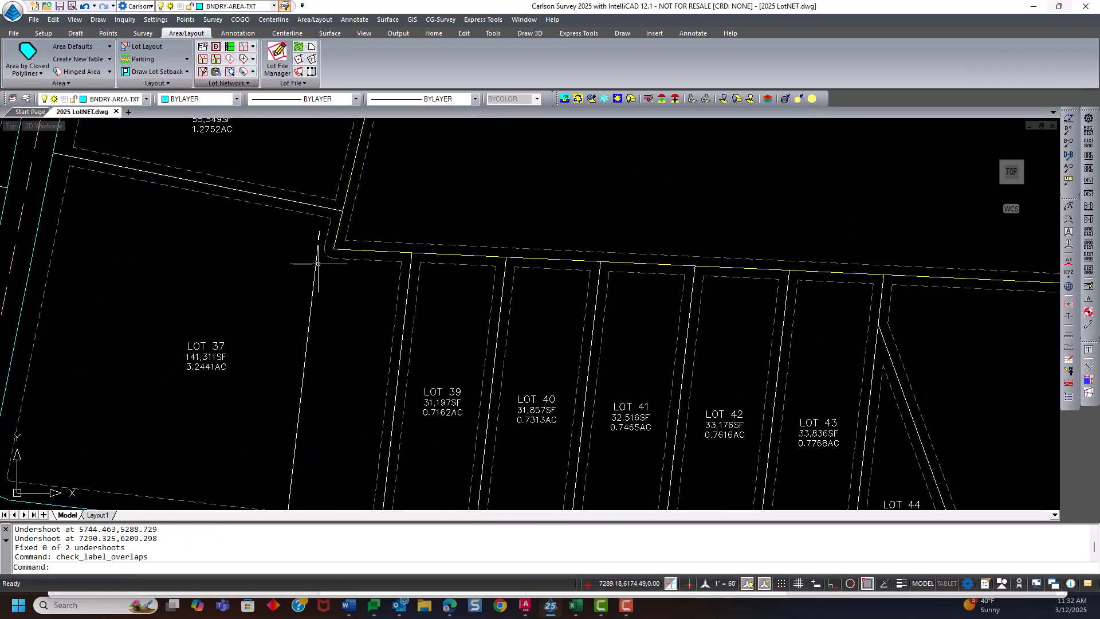
left_click(319, 230)
left_click(333, 248)
scroll(245, 273, "down", 4)
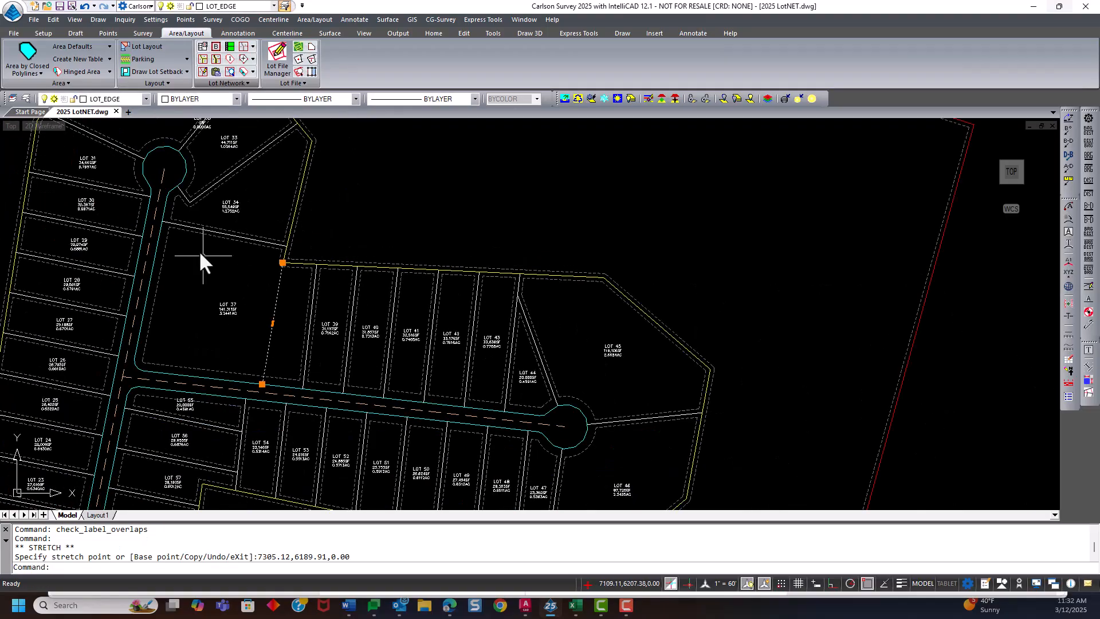
left_click(201, 70)
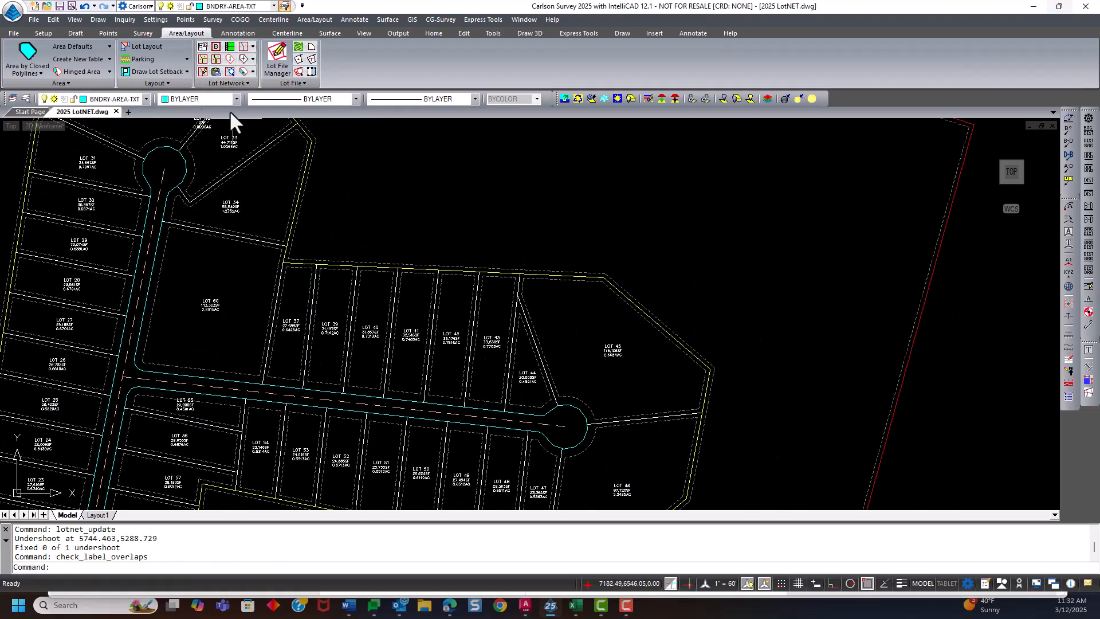
Subdivide merged lot 60 with the Automatic method and 20000 SF target area, starting from the east end of its frontage.
left_click(202, 61)
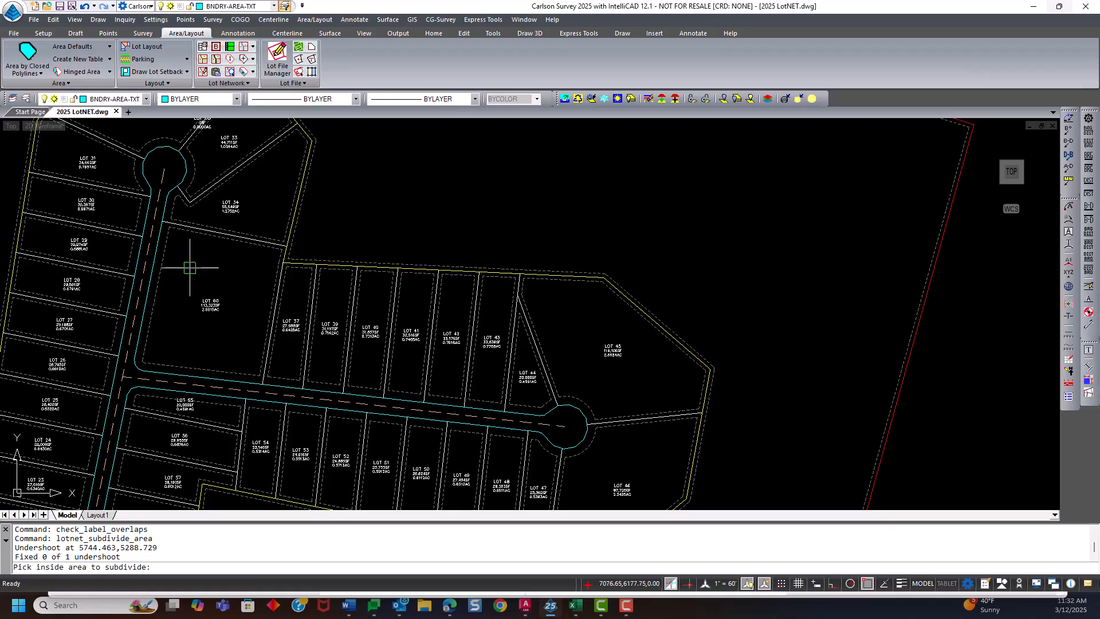
left_click(237, 351)
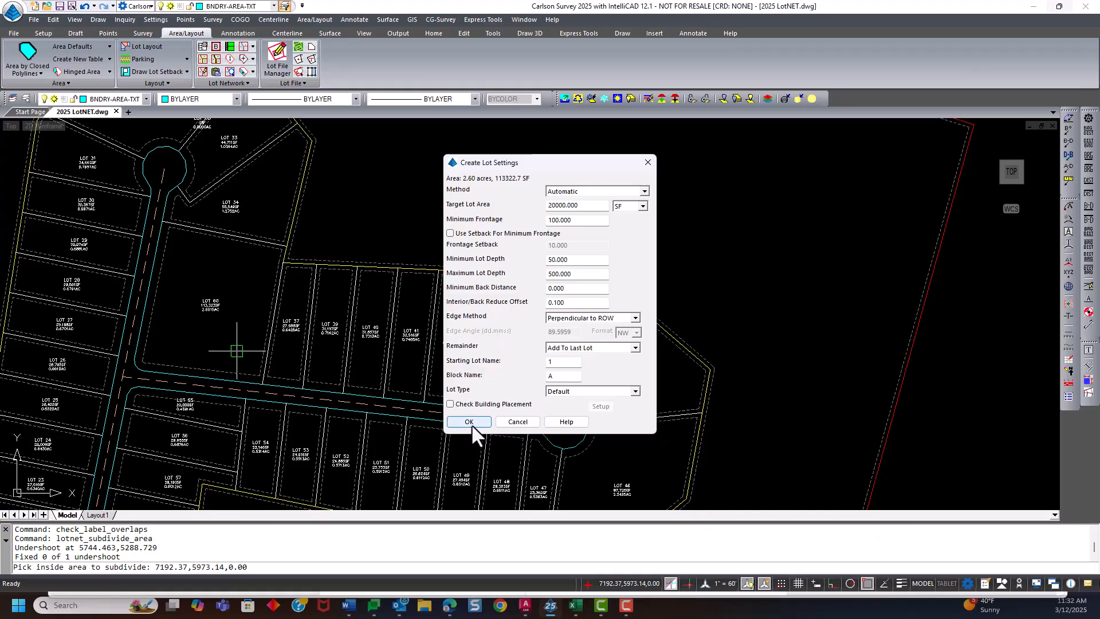
left_click(468, 421)
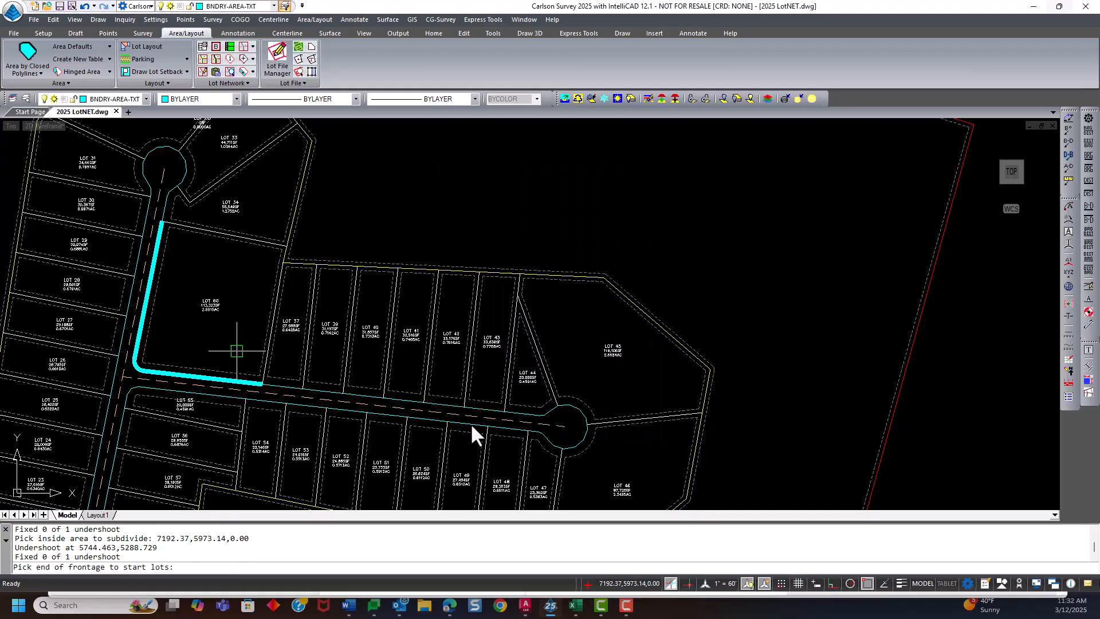
left_click(260, 383)
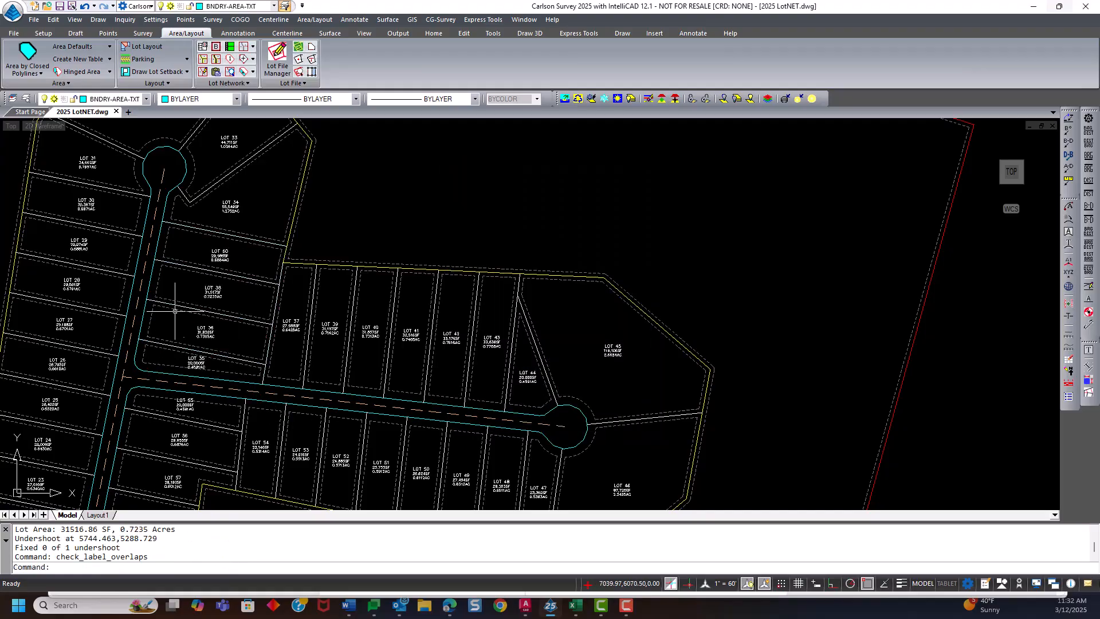
Move the bend point of the edge between lots 33 and 34 north-east to flatten the kink, and update the lot network.
middle_click_drag(260, 200, 324, 324)
scroll(278, 325, "up", 4)
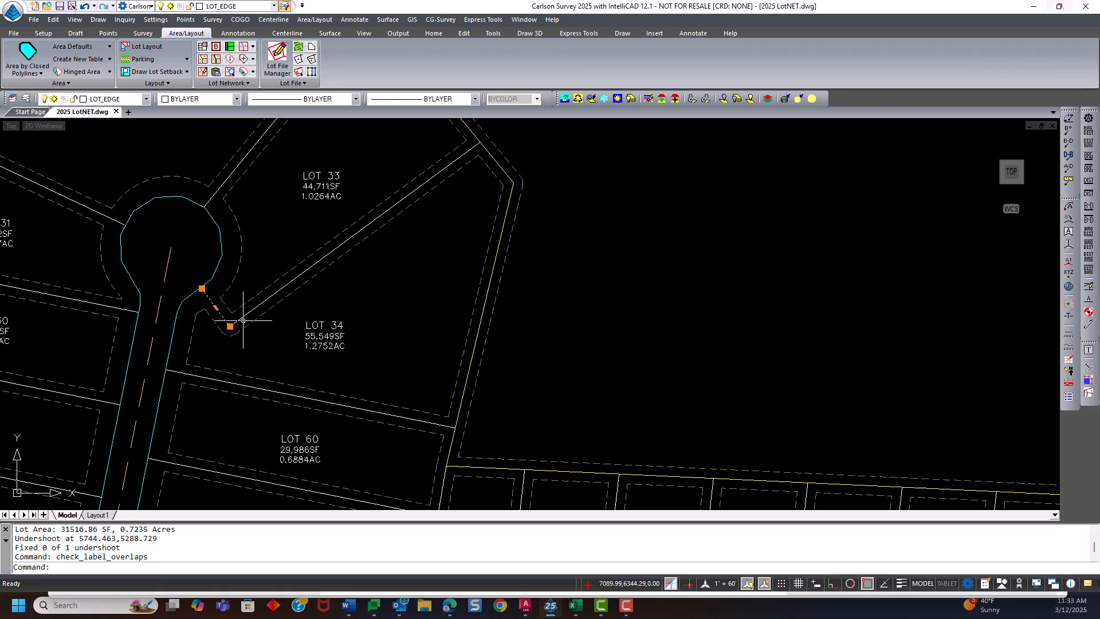
left_click(243, 319)
left_click(241, 314)
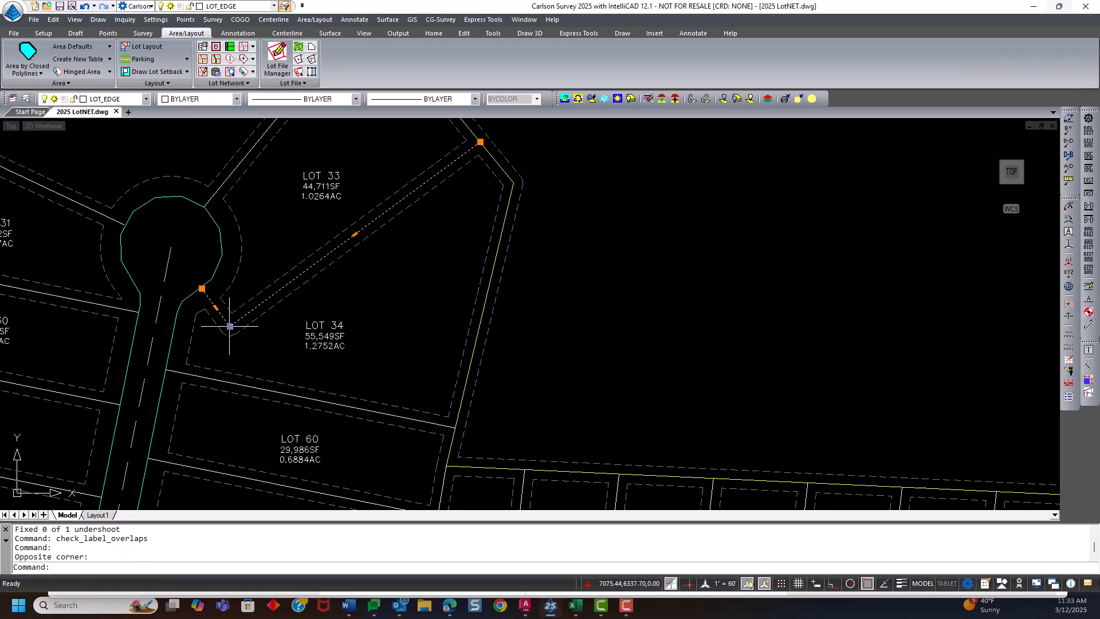
left_click(230, 326)
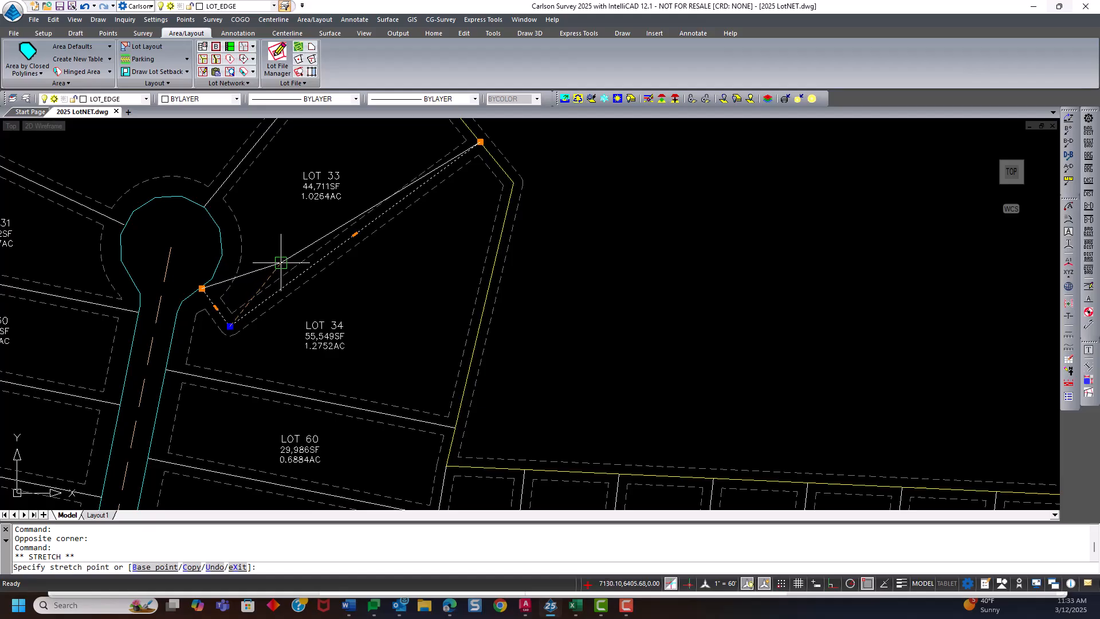
left_click(285, 259)
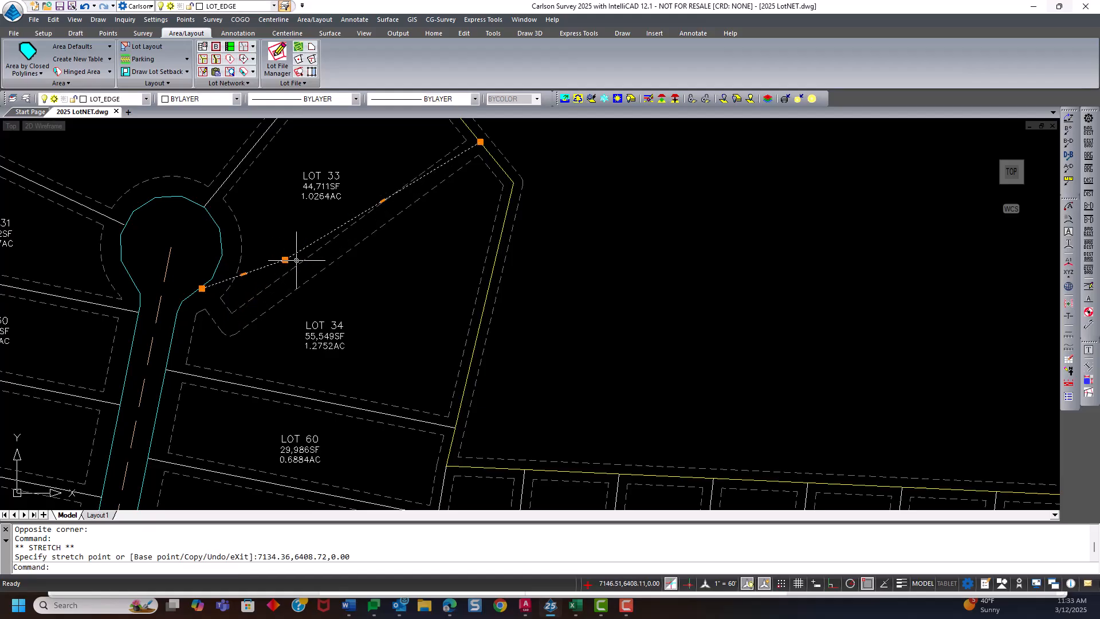
left_click(251, 57)
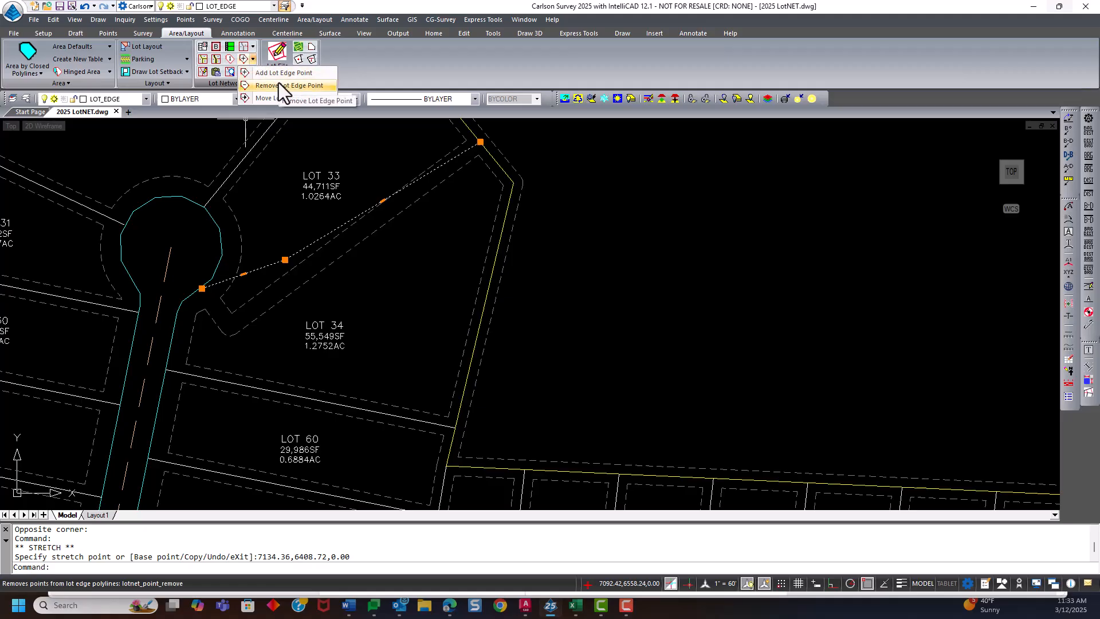
left_click(265, 192)
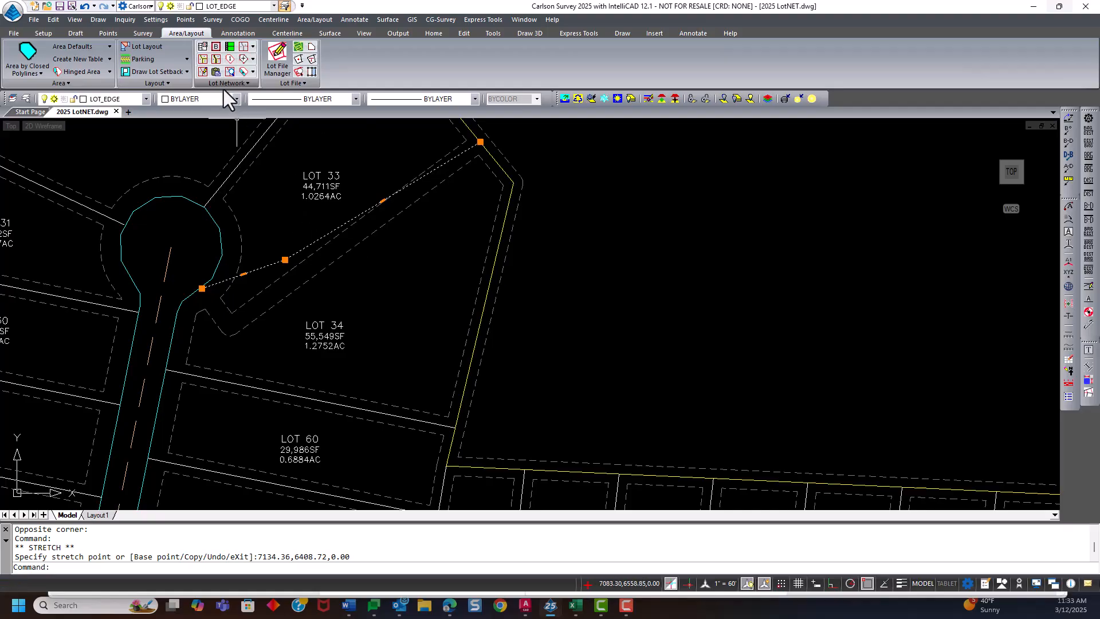
left_click(199, 70)
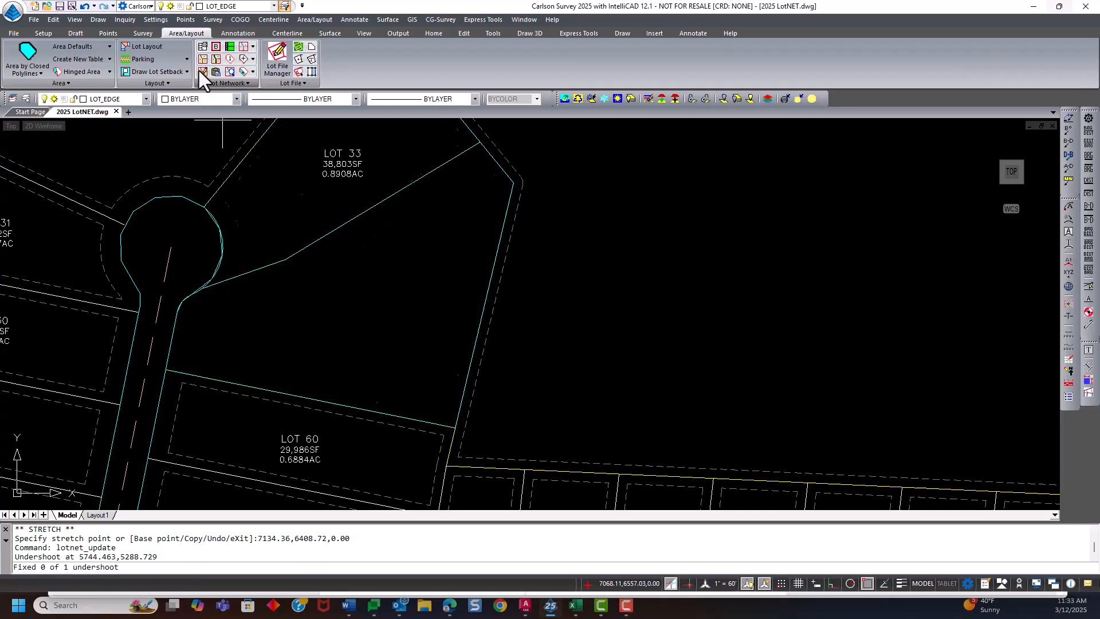
Stretch the north end of the edge between lots 44 and 45 east to the block's corner, and update the lot network.
scroll(269, 223, "down", 7)
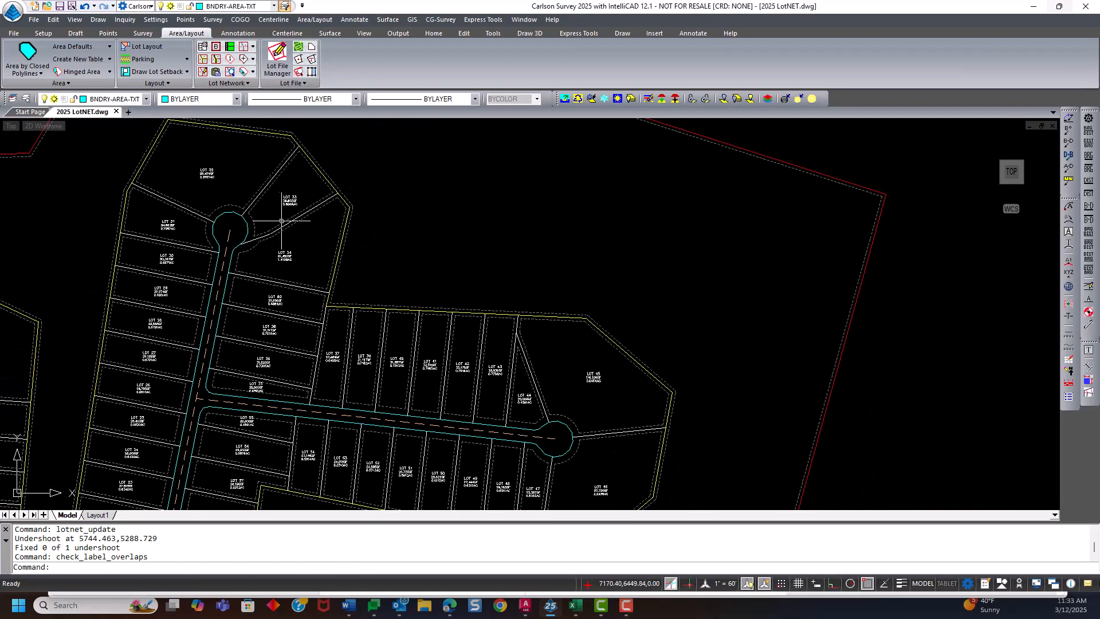
scroll(289, 226, "up", 4)
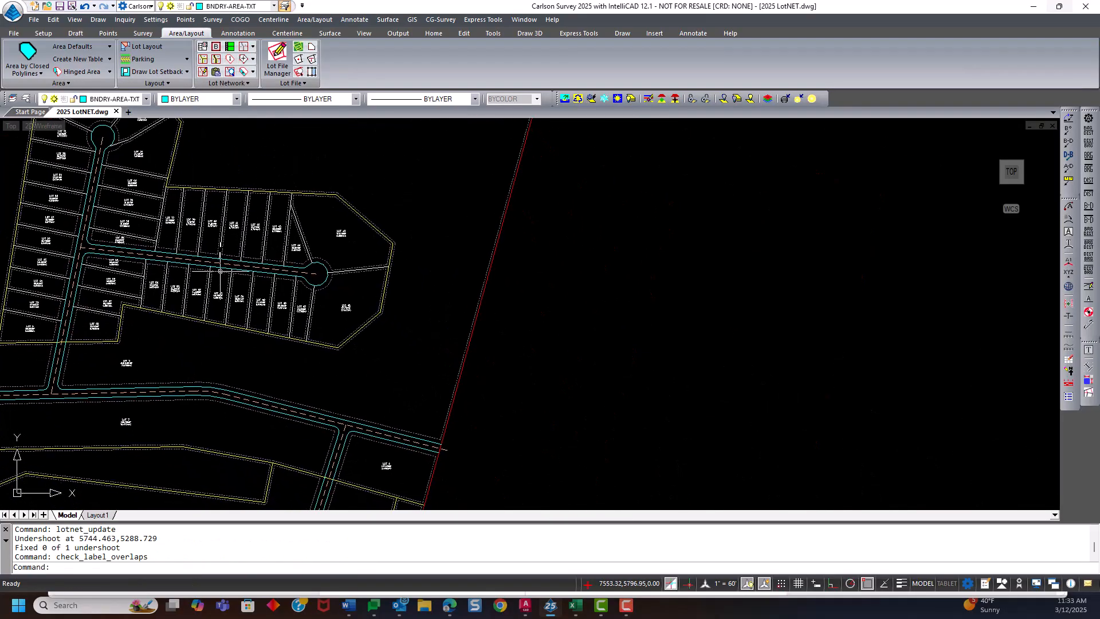
scroll(316, 219, "up", 2)
left_click(284, 216)
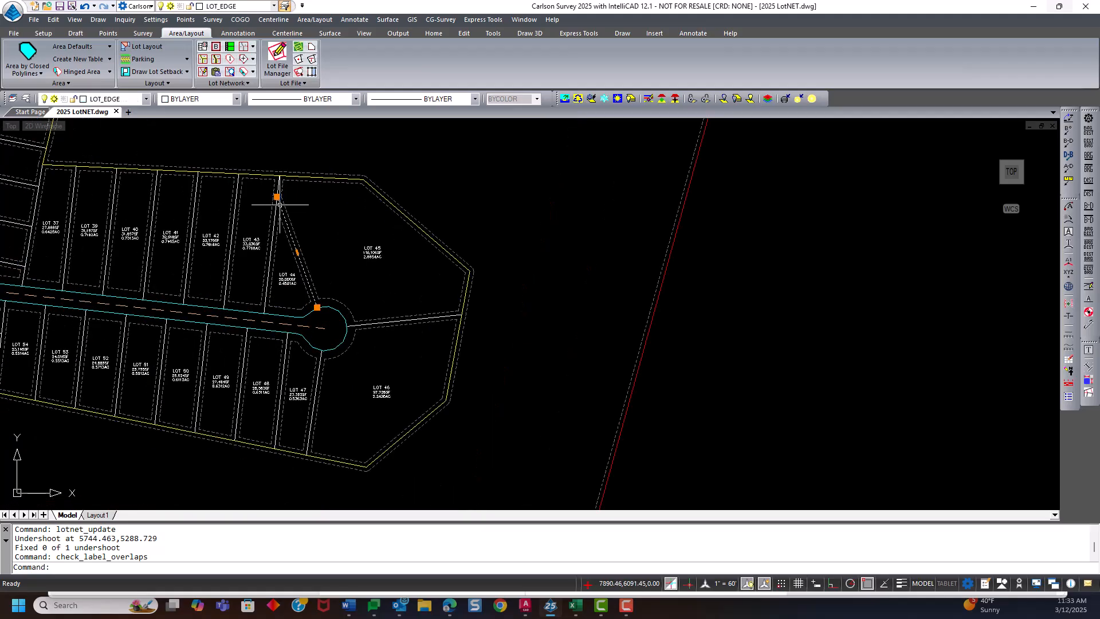
left_click(277, 197)
scroll(363, 178, "up", 2)
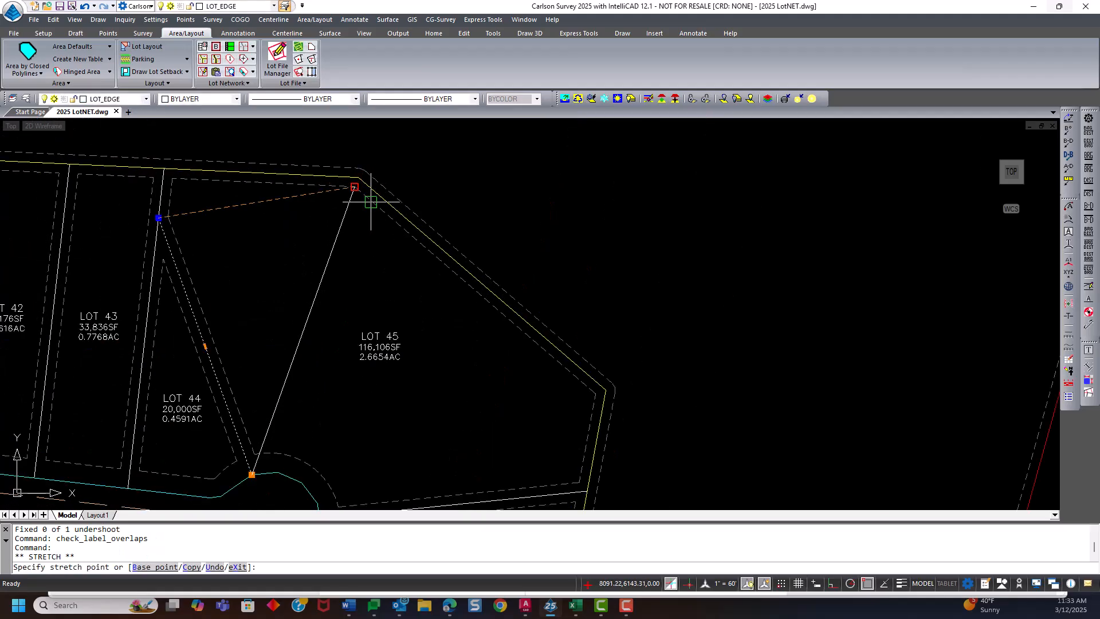
left_click(364, 182)
scroll(319, 189, "down", 5)
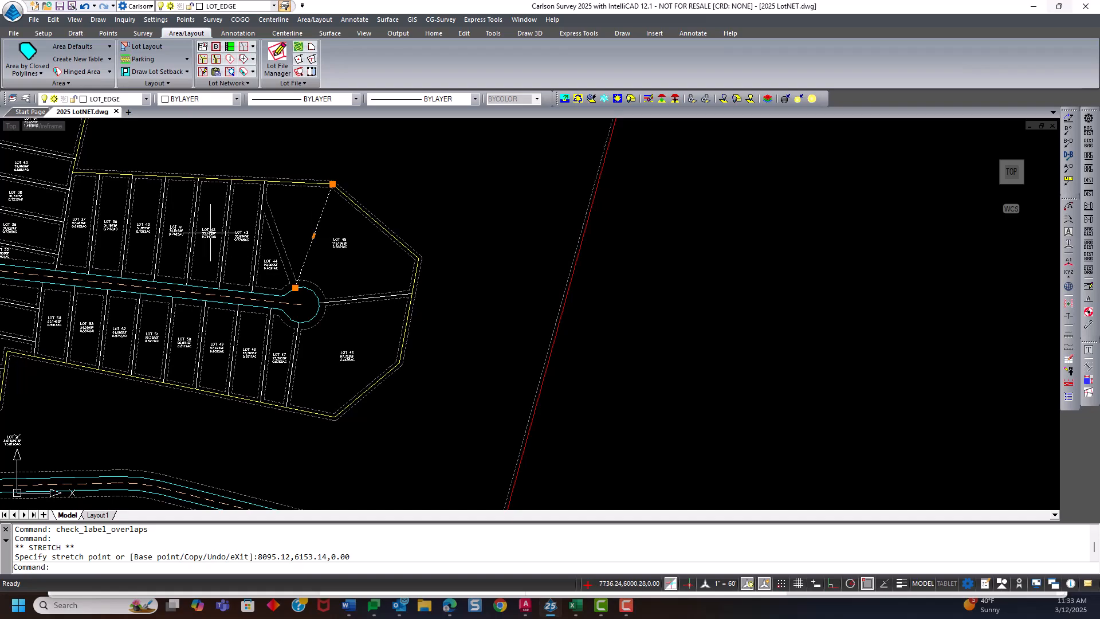
left_click(202, 72)
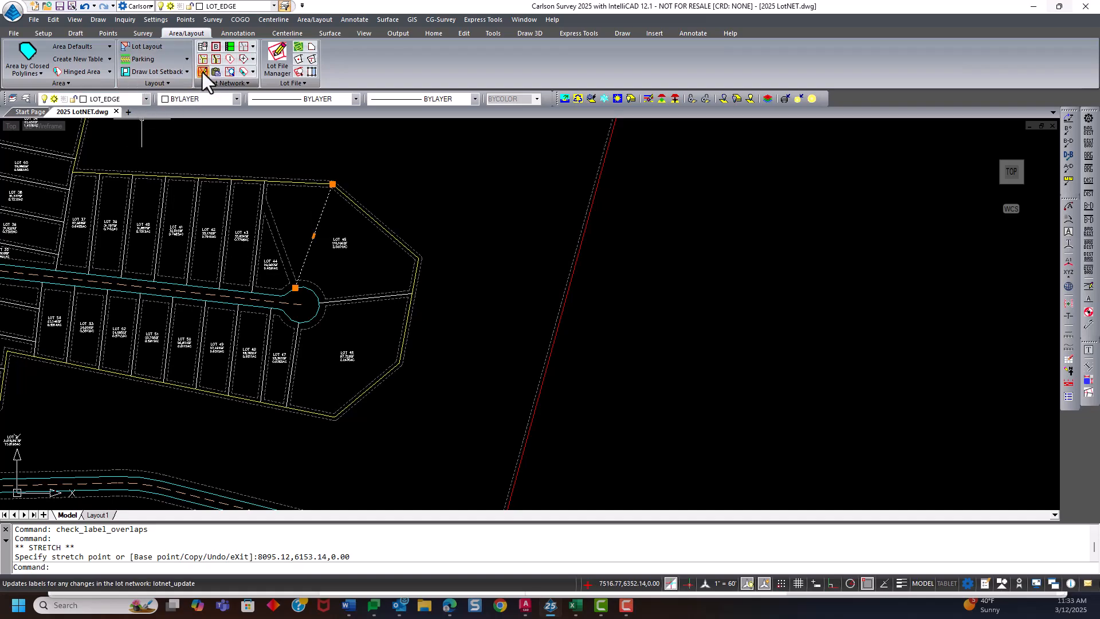
Subdivide the long block south of the main road into 20000 SF automatic lots, starting from the frontage's west end.
scroll(253, 189, "down", 2)
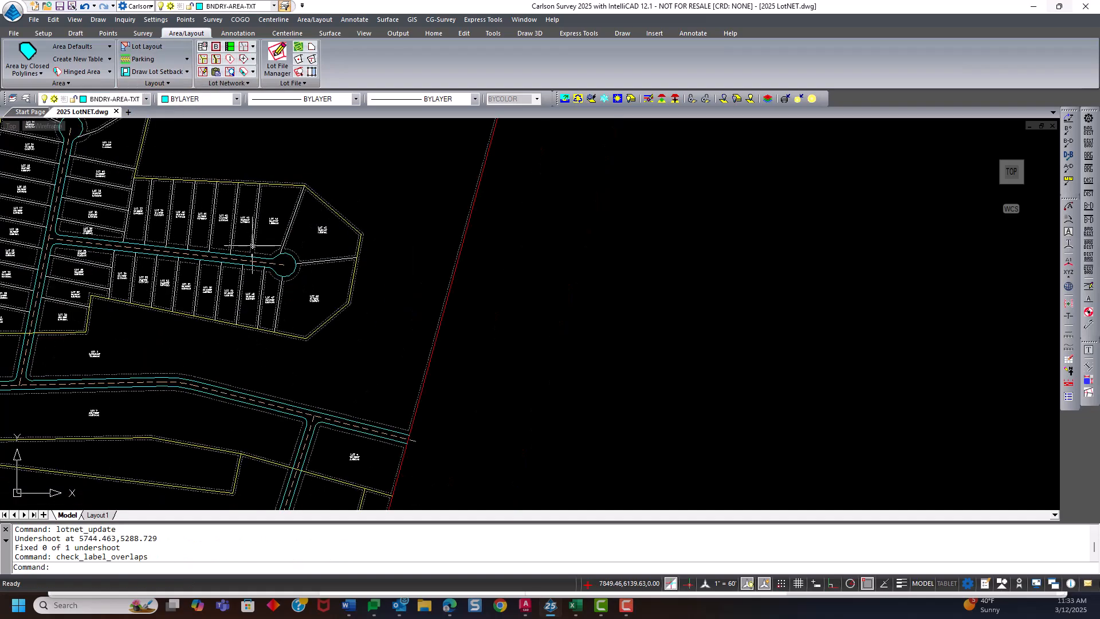
scroll(242, 254, "down", 1)
middle_click_drag(233, 329, 326, 247)
scroll(264, 287, "up", 1)
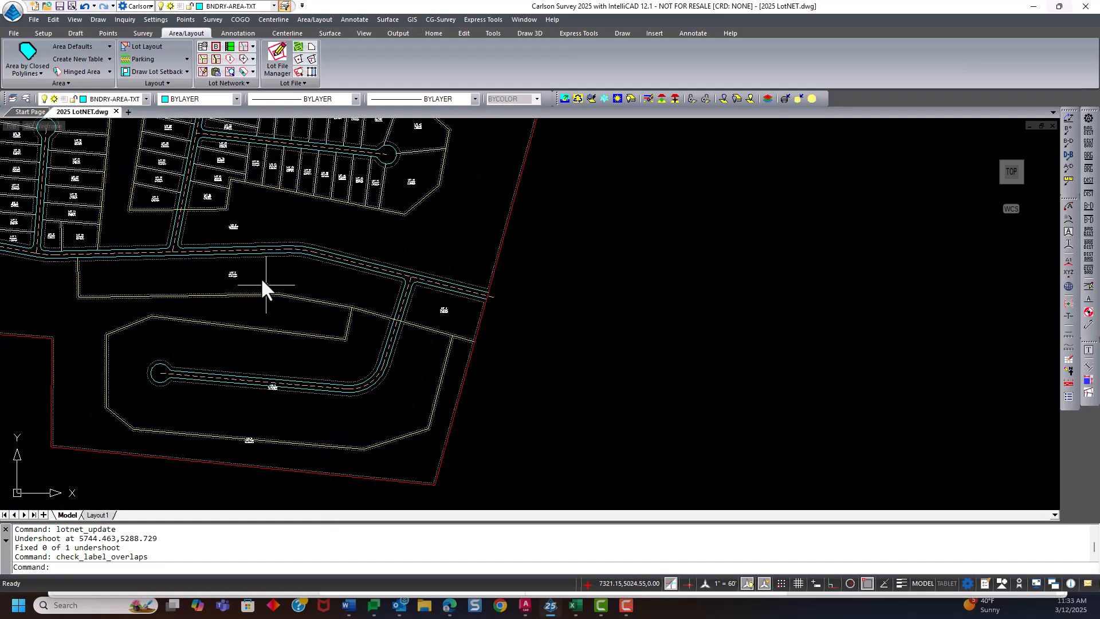
left_click(205, 62)
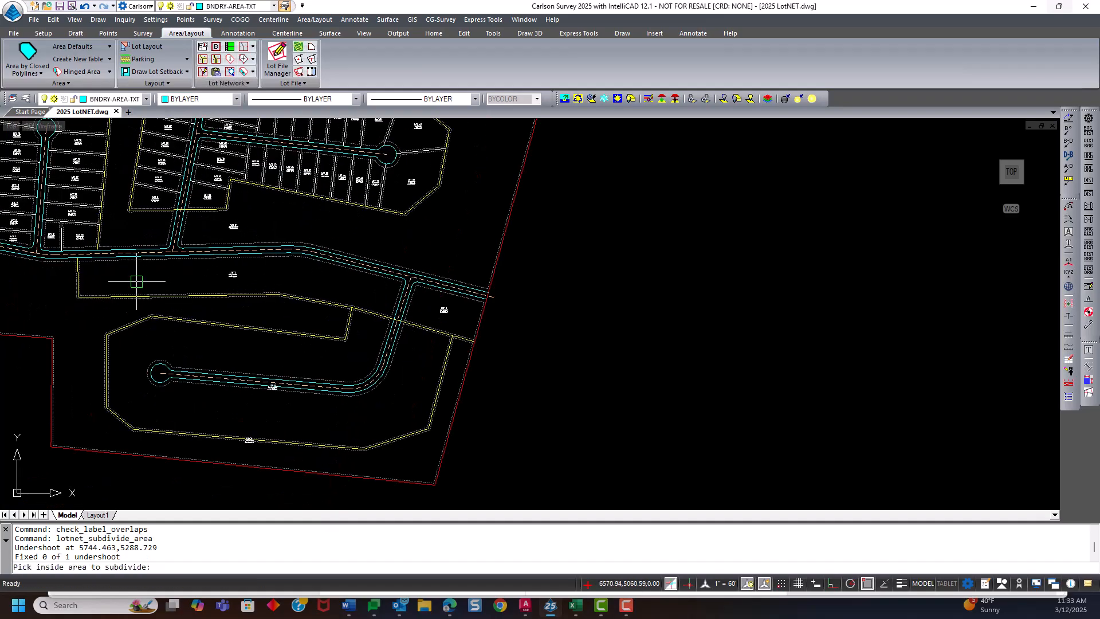
left_click(118, 279)
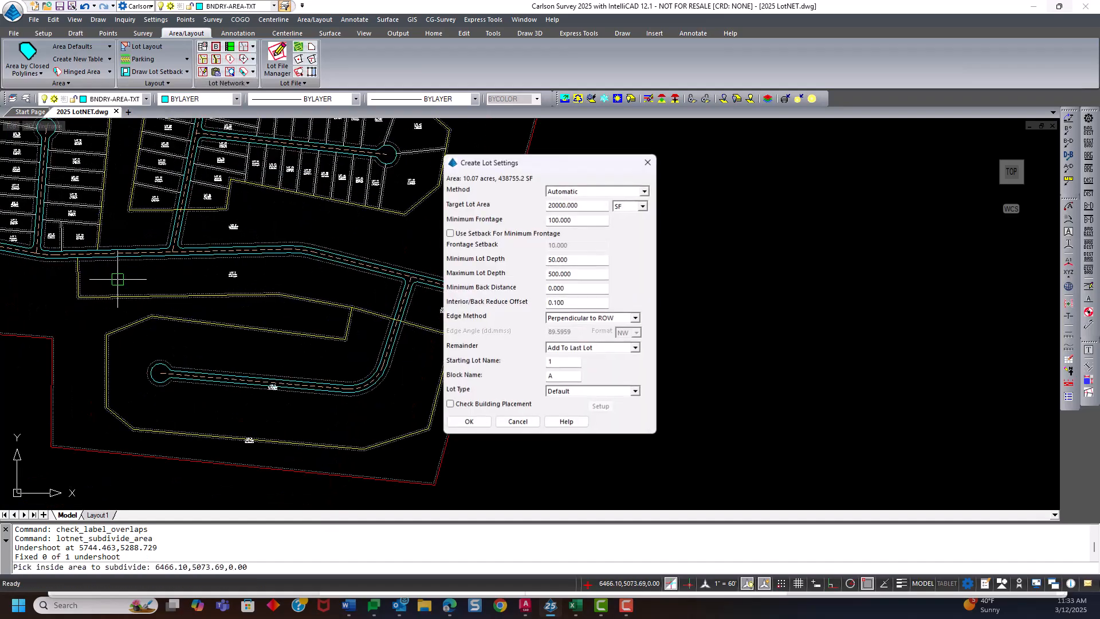
left_click(462, 421)
left_click(80, 260)
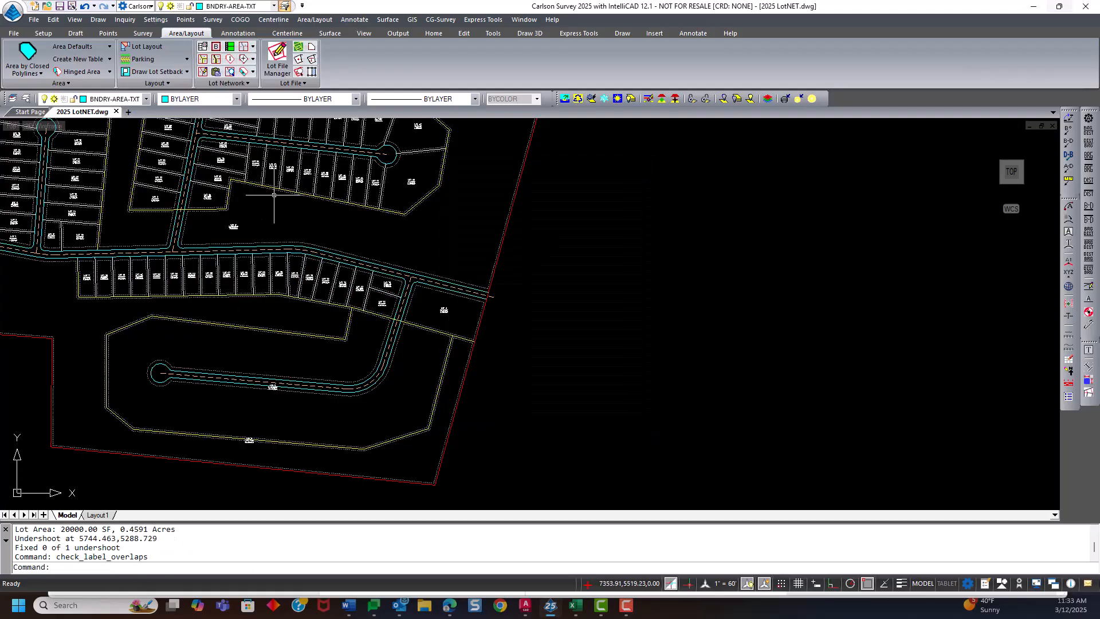
Subdivide the small block east of the southern street into 20000 SF automatic lots, starting at the east boundary, and inspect the new lots.
left_click(203, 59)
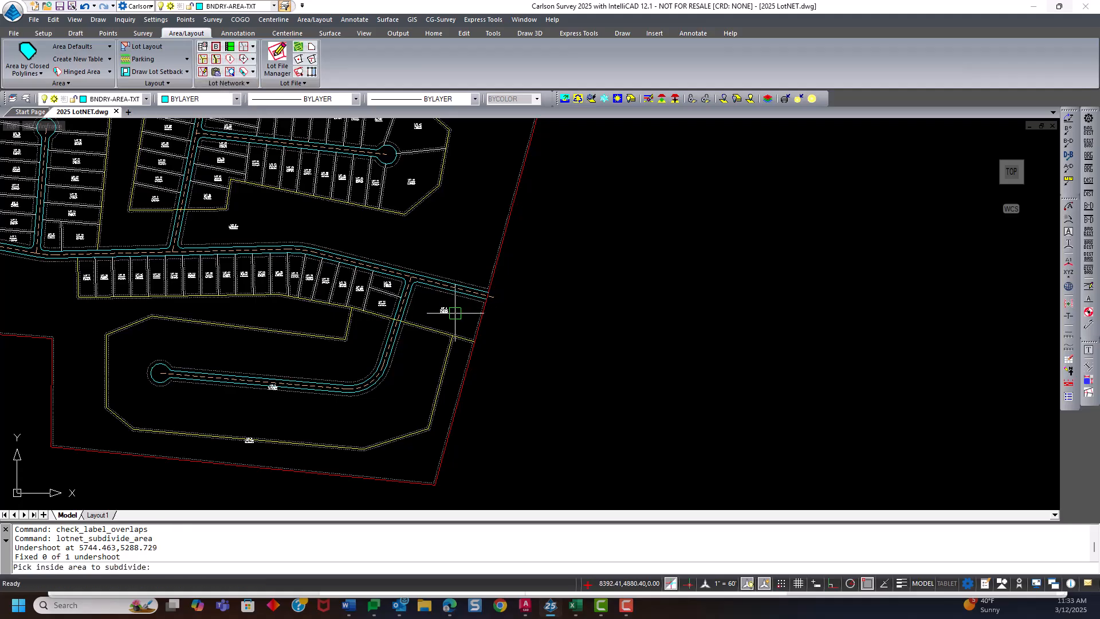
left_click(442, 311)
left_click(476, 420)
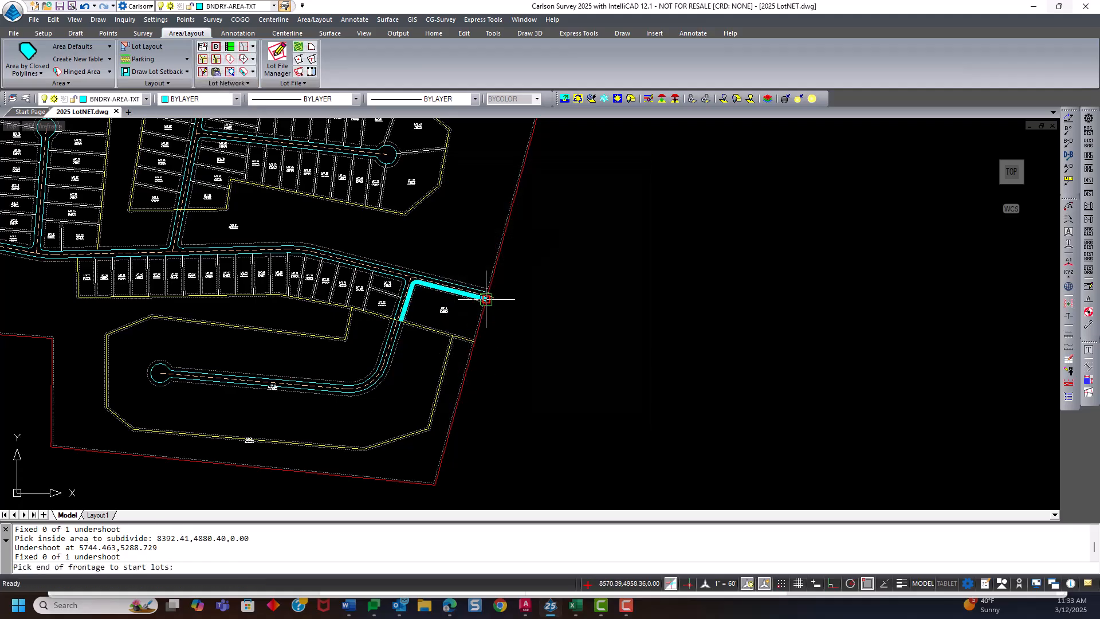
left_click(490, 297)
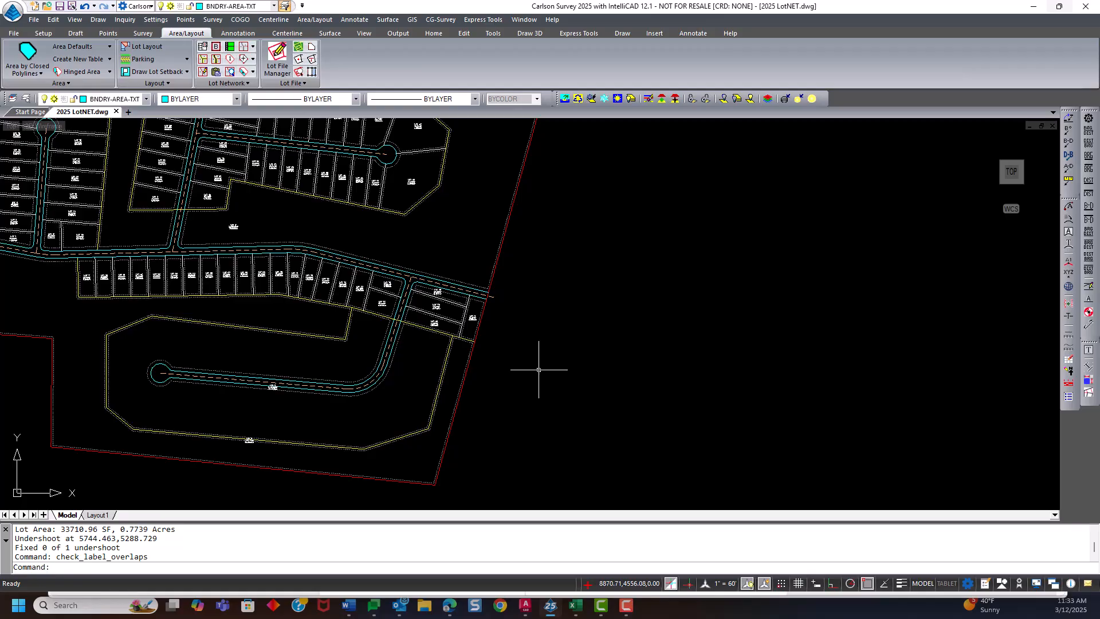
scroll(458, 310, "up", 5)
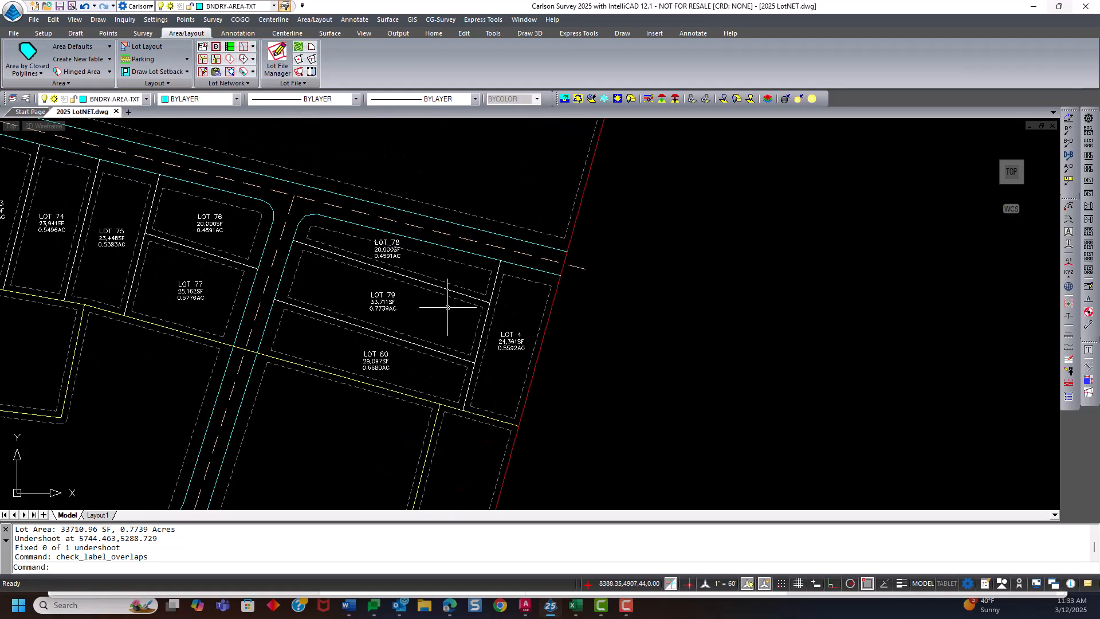
Remove the edge between lots 78 and 79 in the small block east of the southern street.
scroll(377, 252, "up", 2)
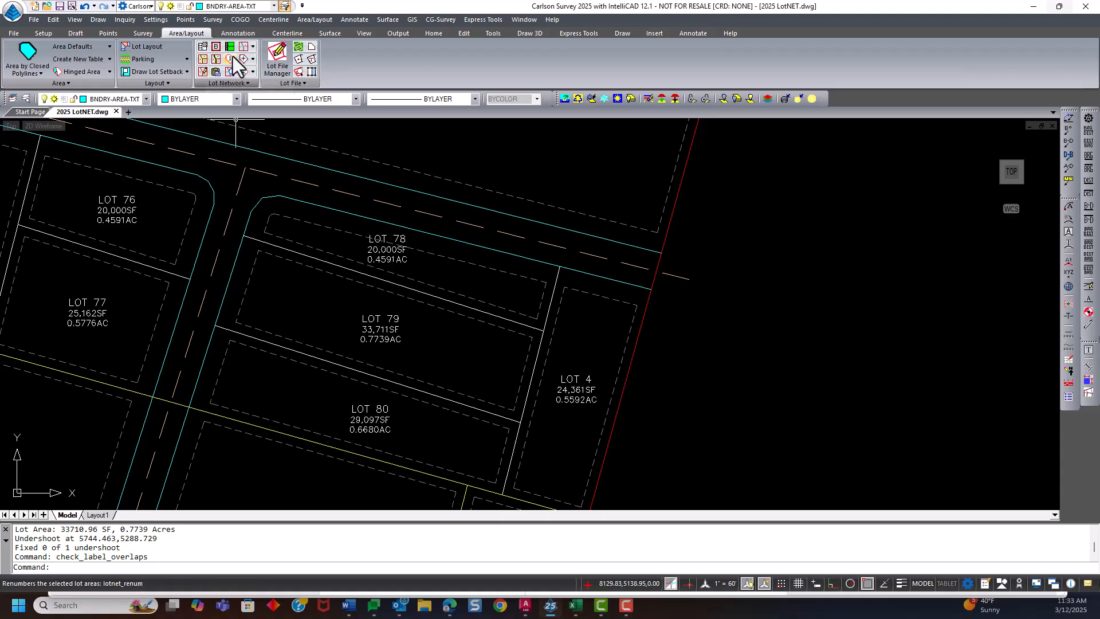
left_click(253, 46)
left_click(267, 78)
left_click(451, 276)
left_click(406, 305)
key("Return")
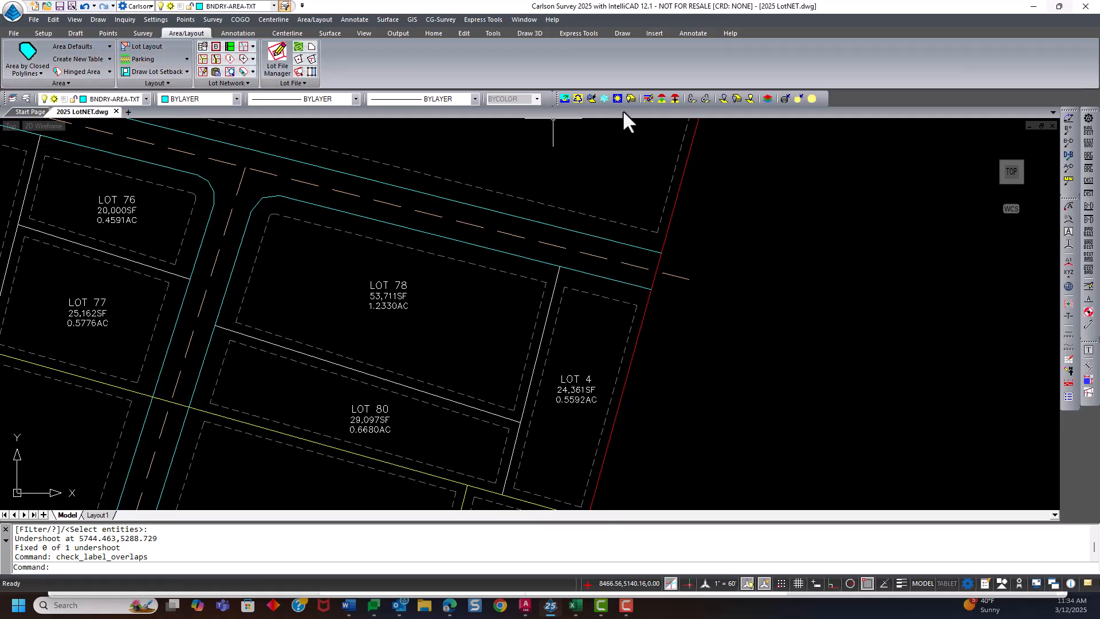
Make the existing lot edges' layer, LOT_EDGE, current and start a line at the midpoint of the edge between lots 78 and 80.
left_click(674, 98)
left_click(407, 387)
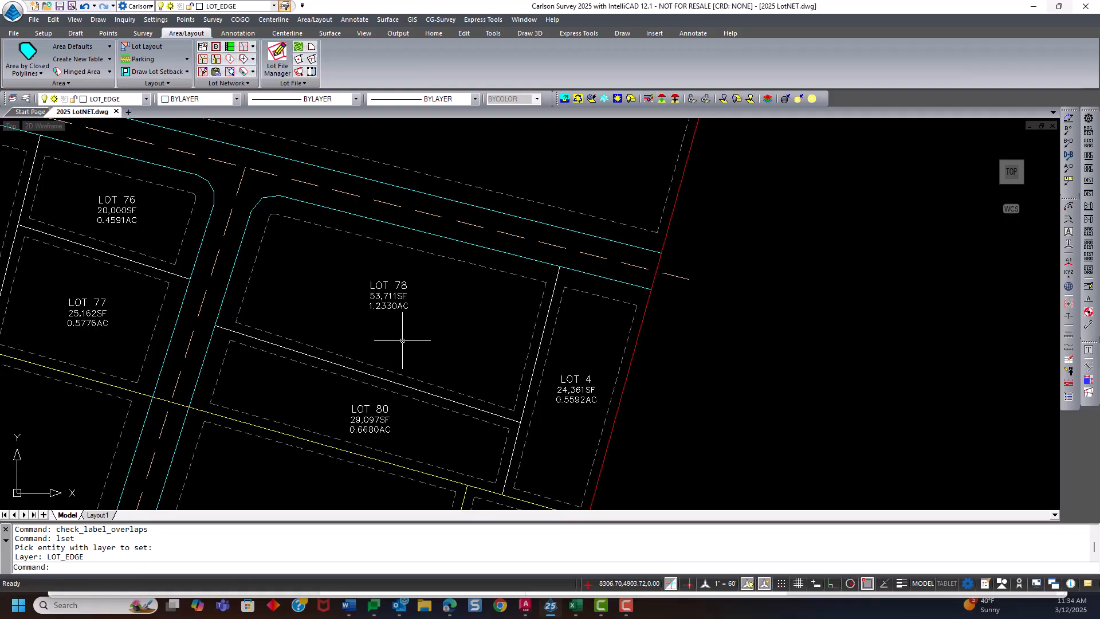
type("L")
key("Return")
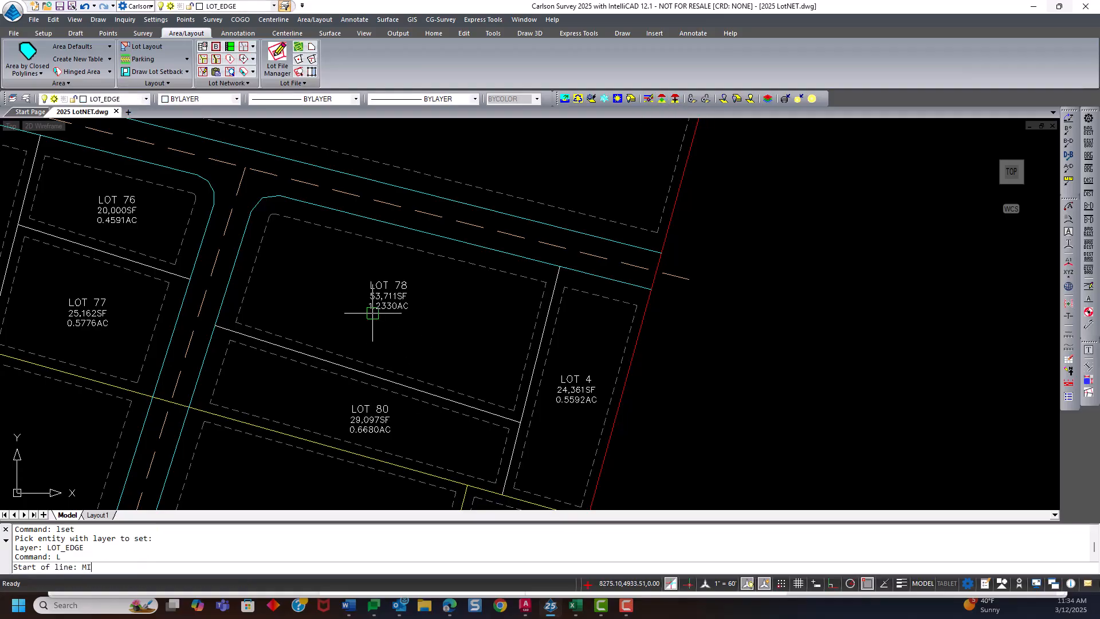
type("MID")
key("Return")
left_click(368, 373)
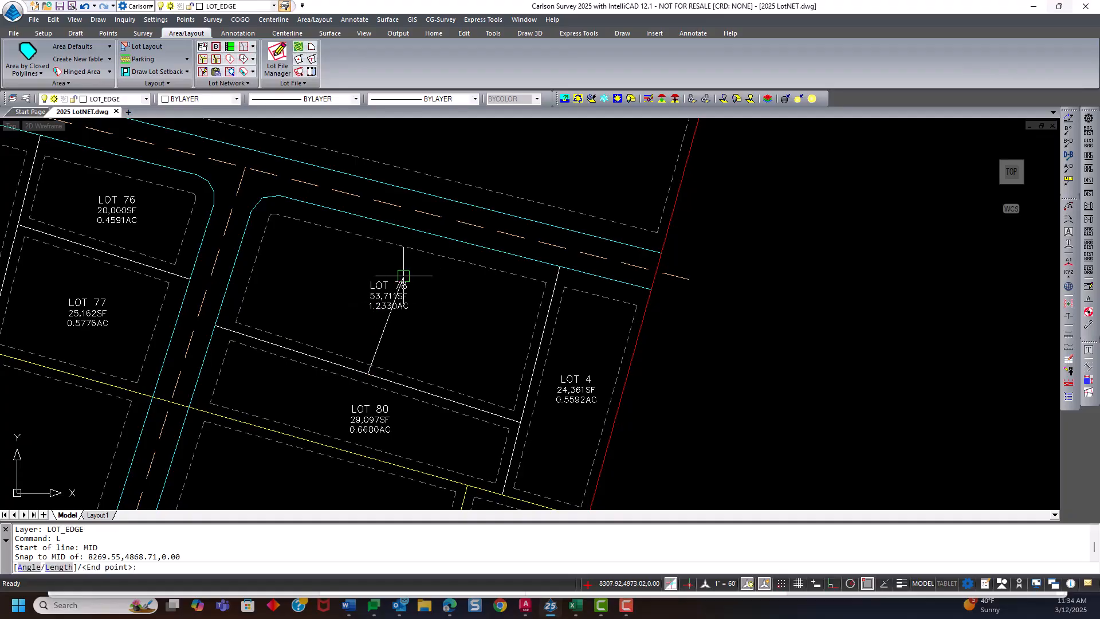
Try to end the line at the midpoint of the road frontage segment north of lot 78, and undo that point.
type("MID")
key("Return")
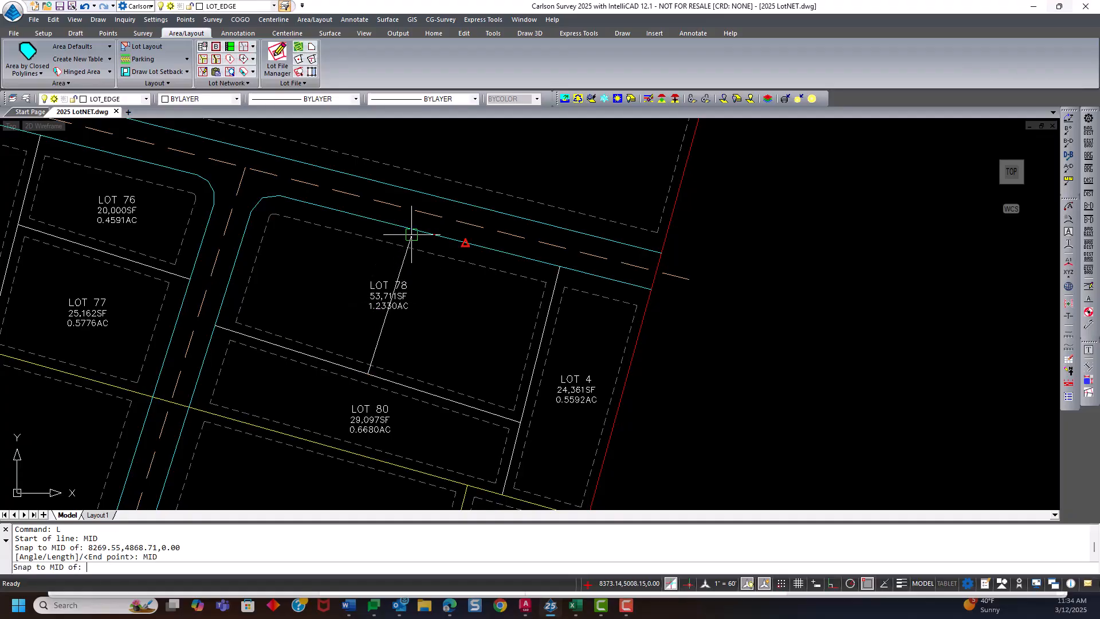
left_click(414, 231)
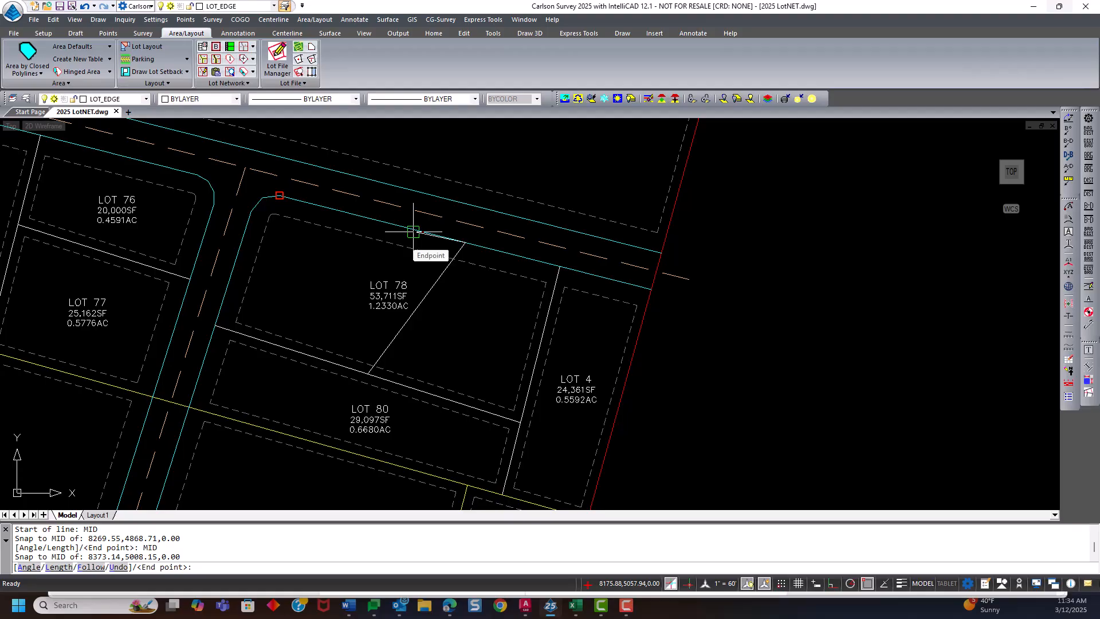
type("U")
key("Return")
End the line perpendicular to the road frontage north of lot 78 and add it to the lot network as a lot edge.
type("PER")
key("Return")
left_click(405, 232)
key("Return")
left_click(252, 47)
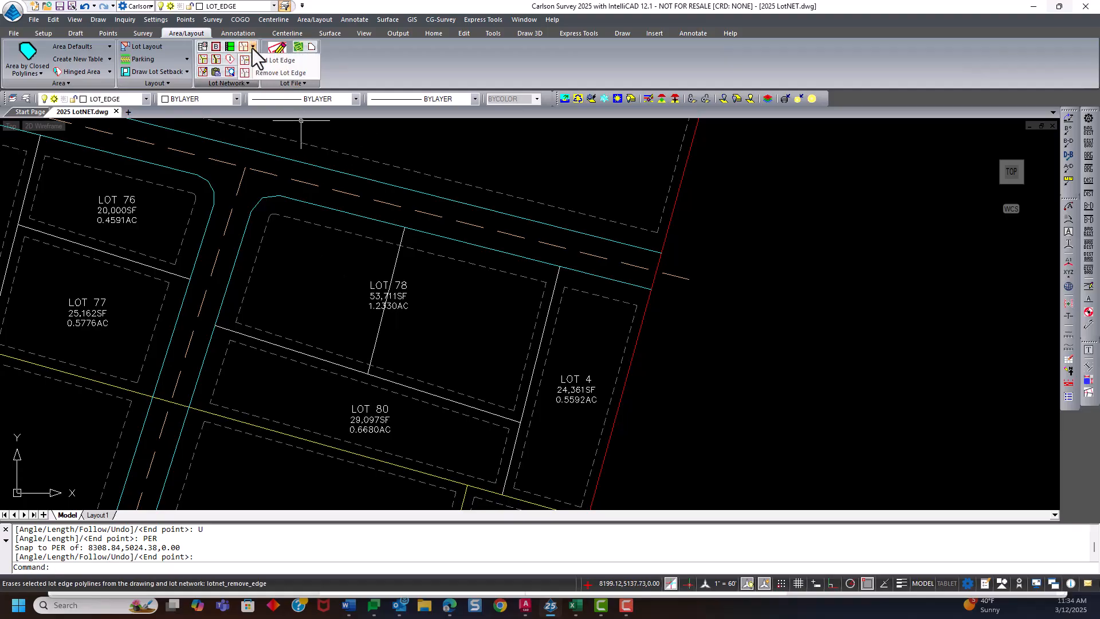
left_click(269, 61)
left_click(395, 258)
key("Return")
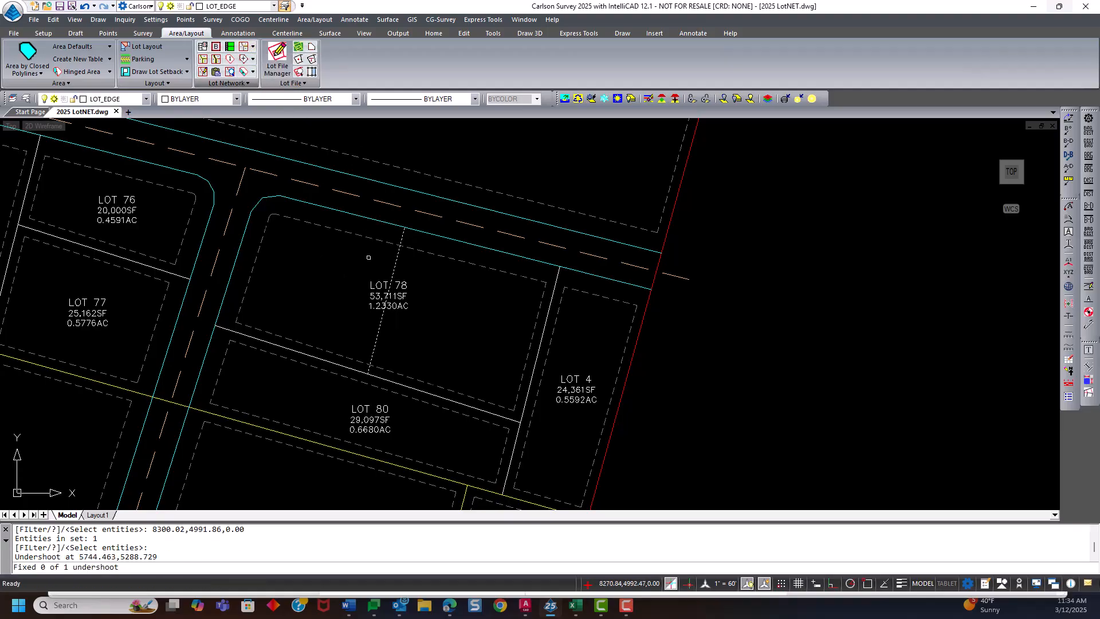
Subdivide the southern cul-de-sac block with the Automatic method and edges perpendicular to the ROW, starting at the frontage's north-east end.
scroll(351, 238, "down", 5)
scroll(299, 349, "down", 3)
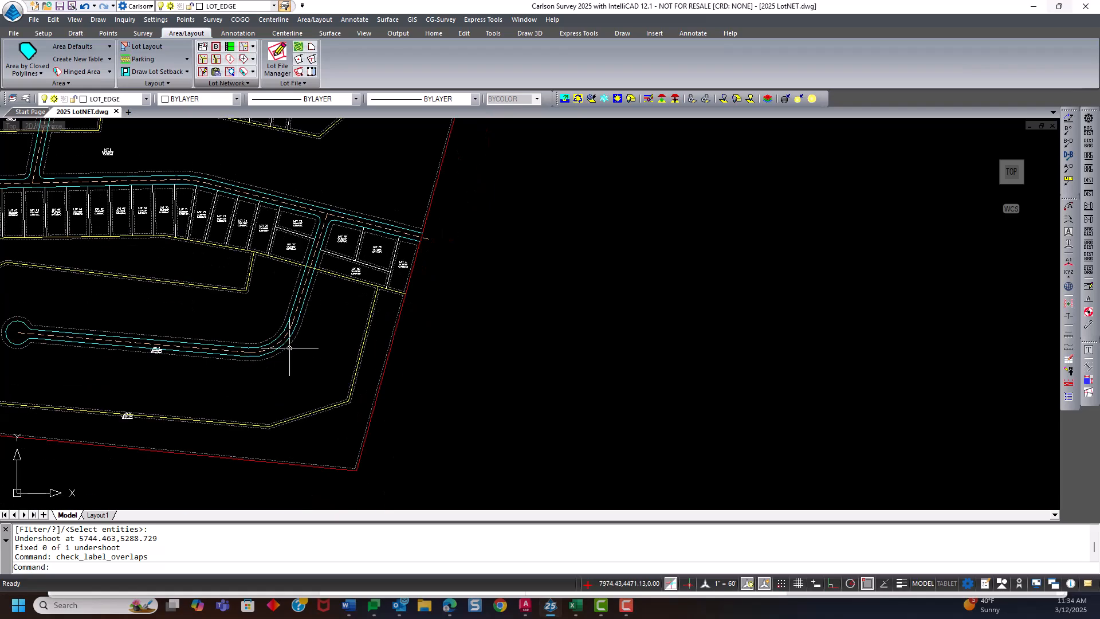
scroll(429, 332, "down", 2)
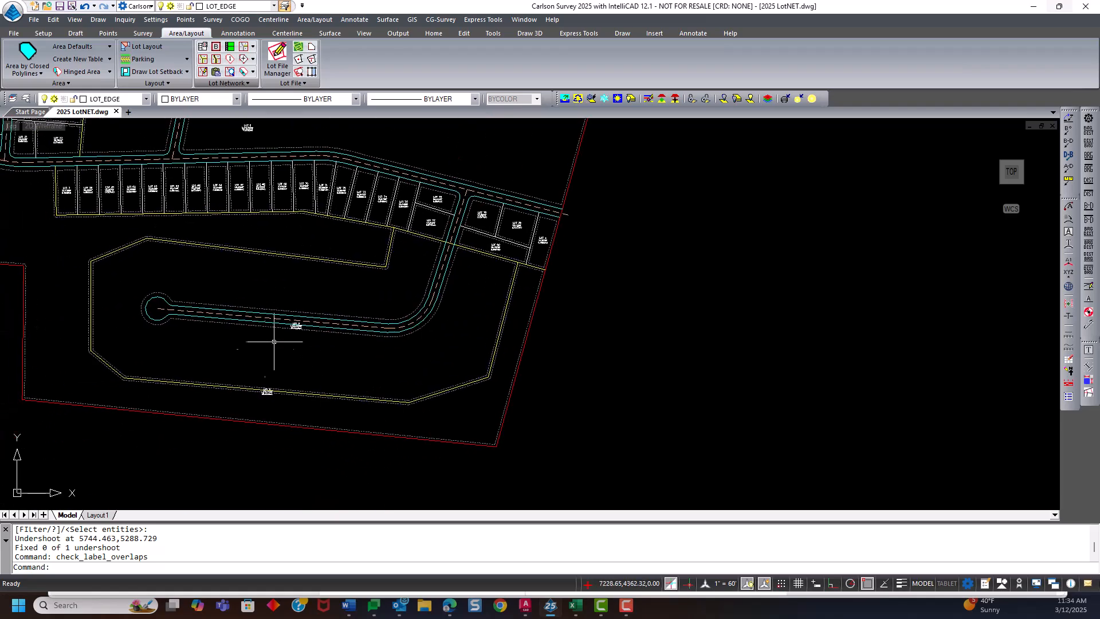
left_click(203, 59)
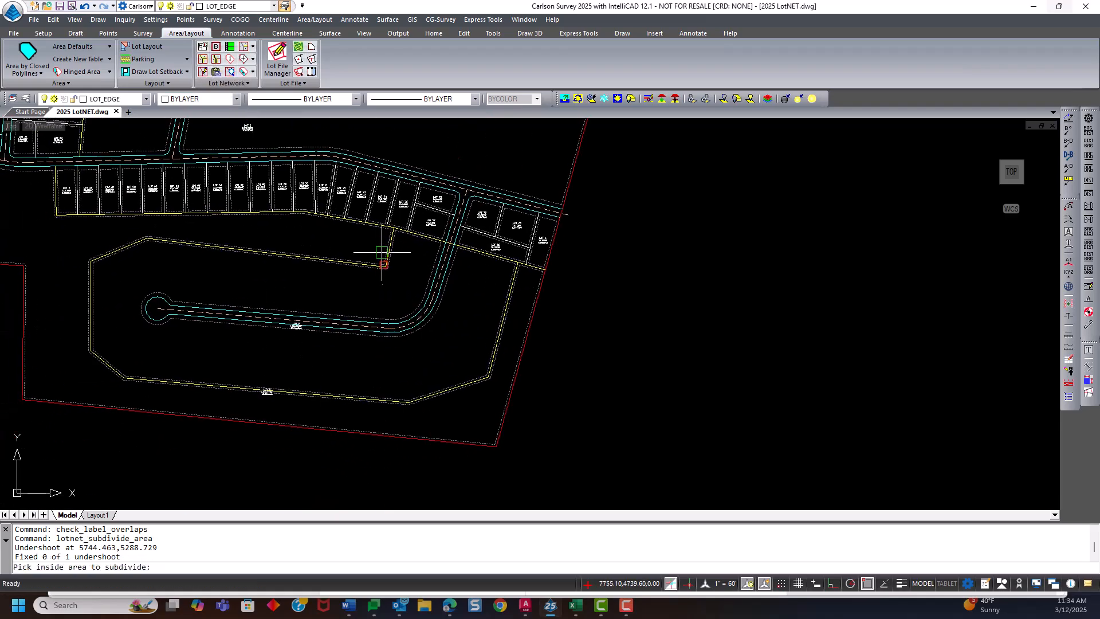
left_click(489, 307)
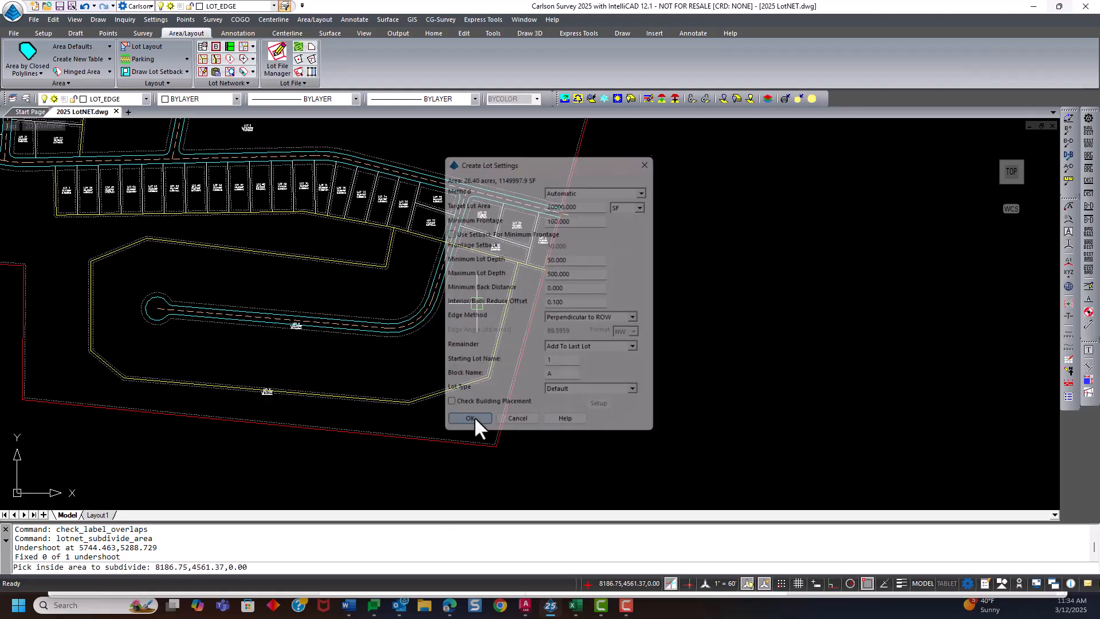
left_click(472, 420)
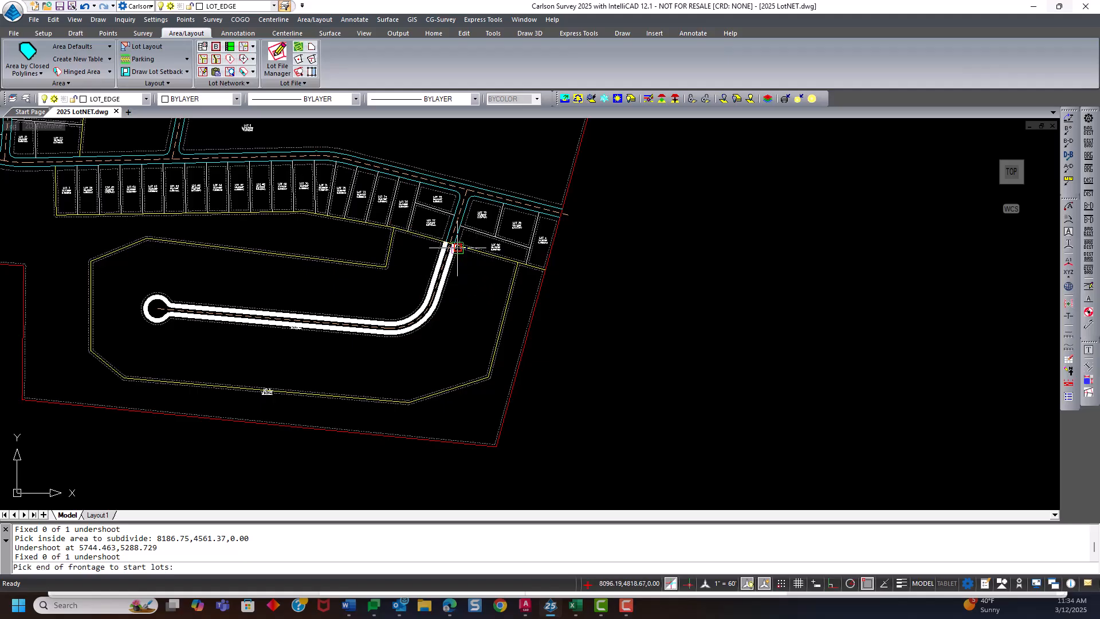
left_click(452, 248)
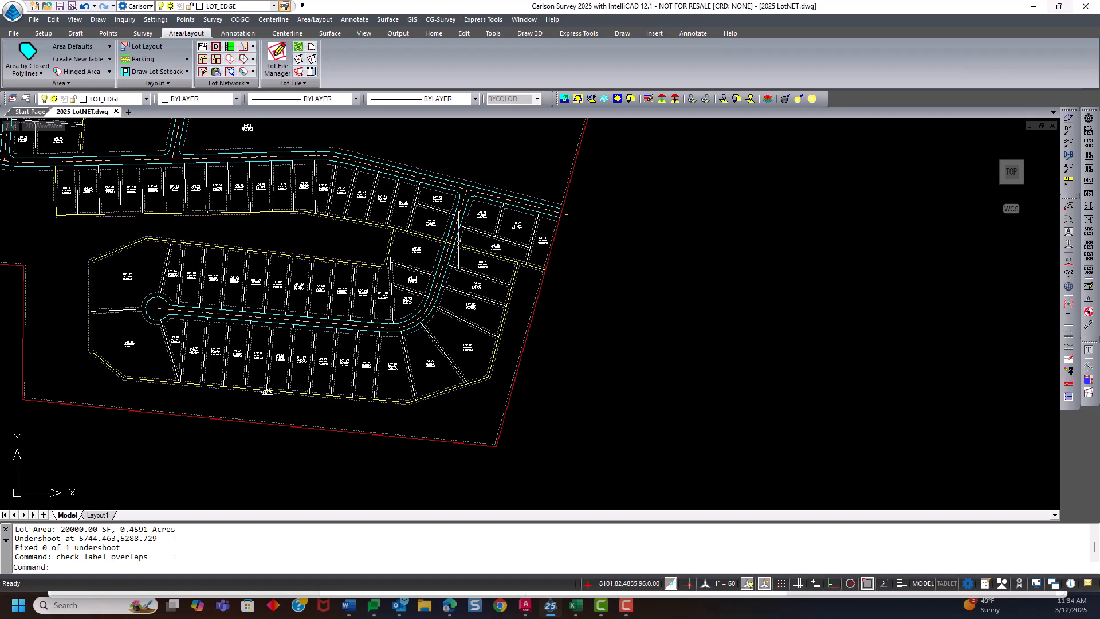
left_click(457, 232)
mouse_move(437, 299)
type("`")
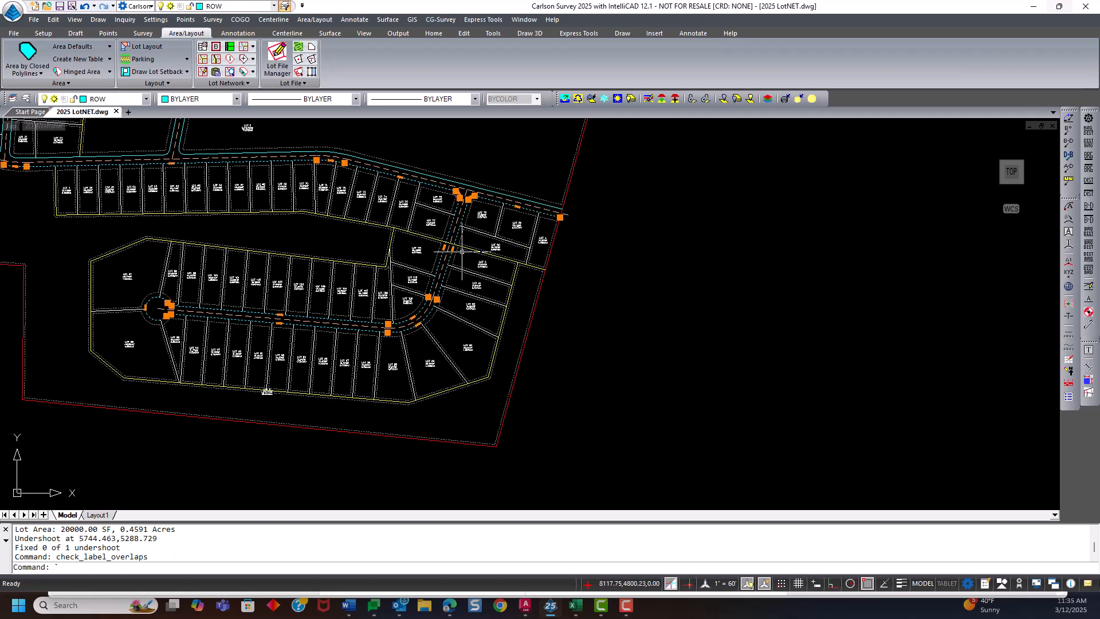
key("Escape")
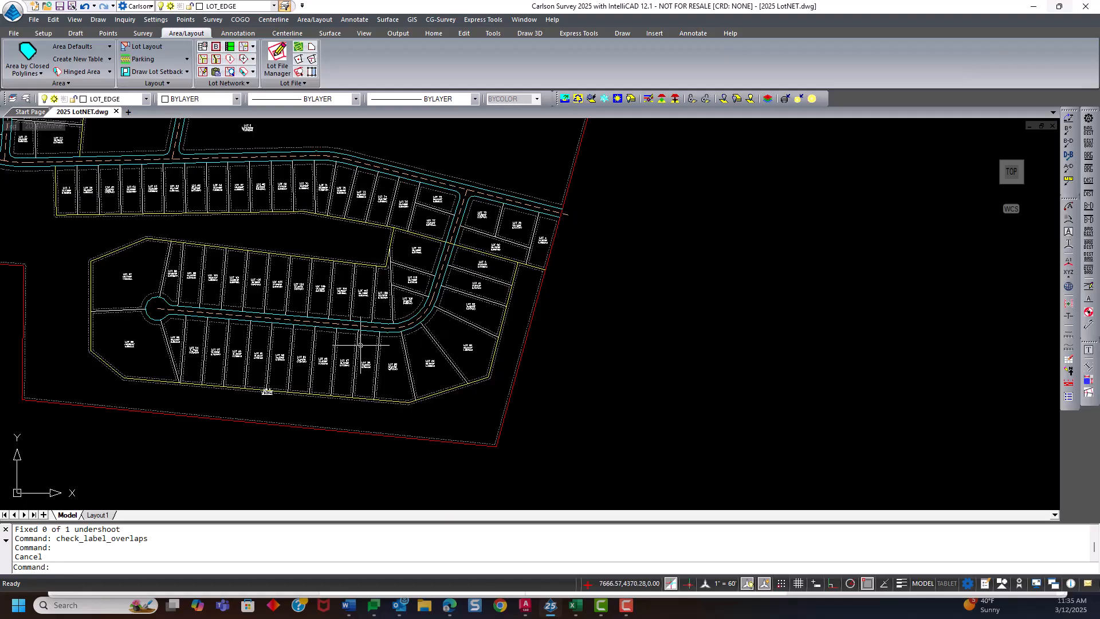
Stretch the south end of the edge between lots 95 and 96 west to the block's corner.
scroll(269, 349, "up", 4)
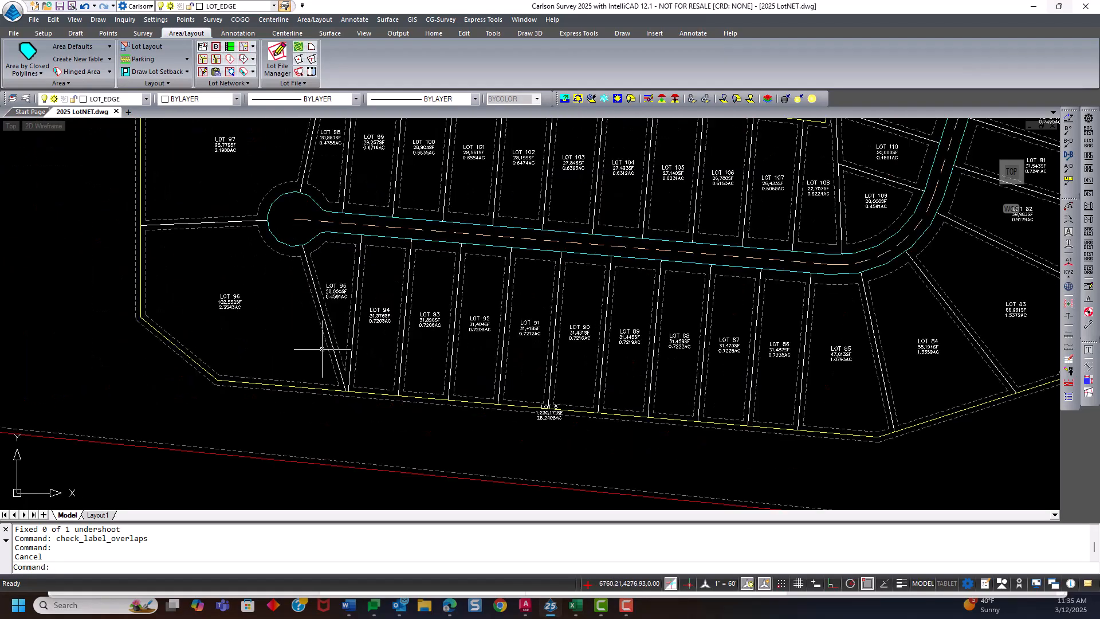
left_click(342, 382)
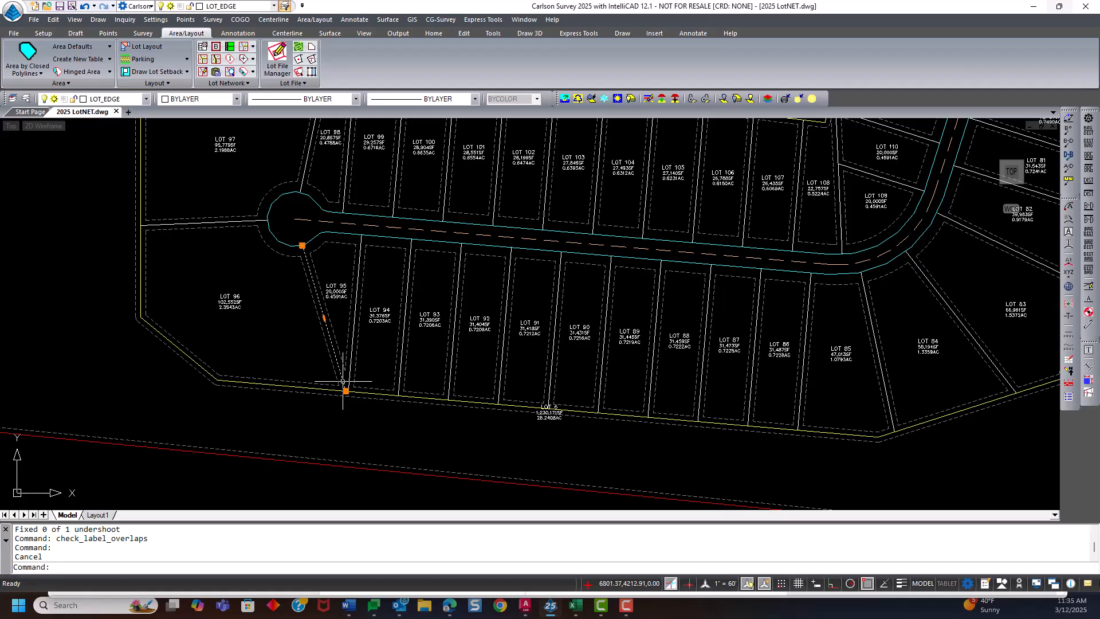
left_click(345, 391)
scroll(220, 380, "up", 3)
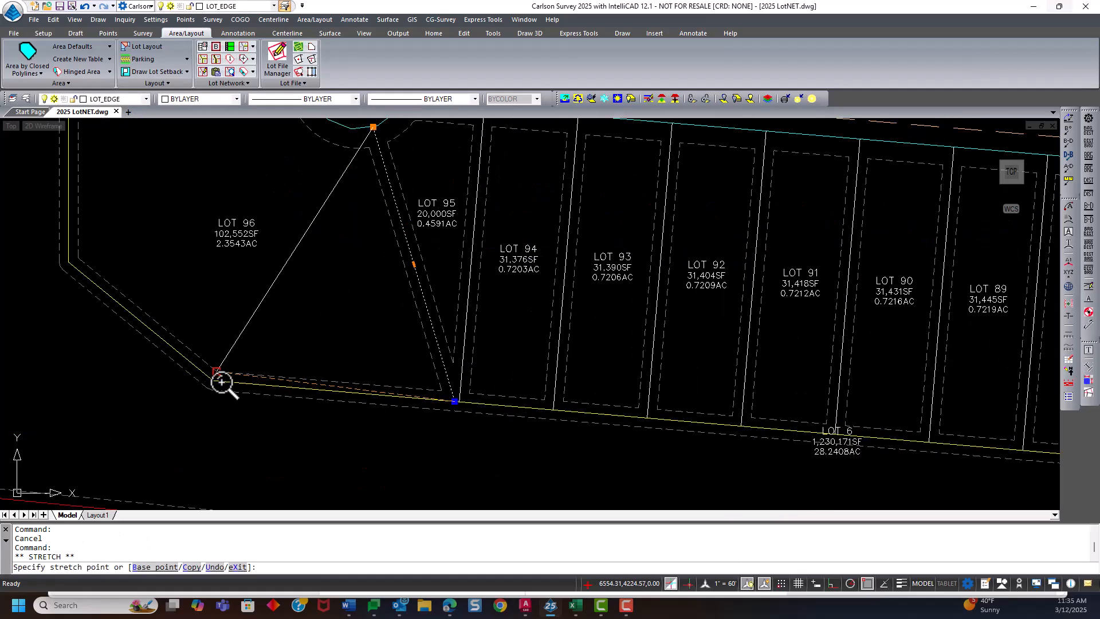
left_click(216, 380)
scroll(215, 380, "down", 6)
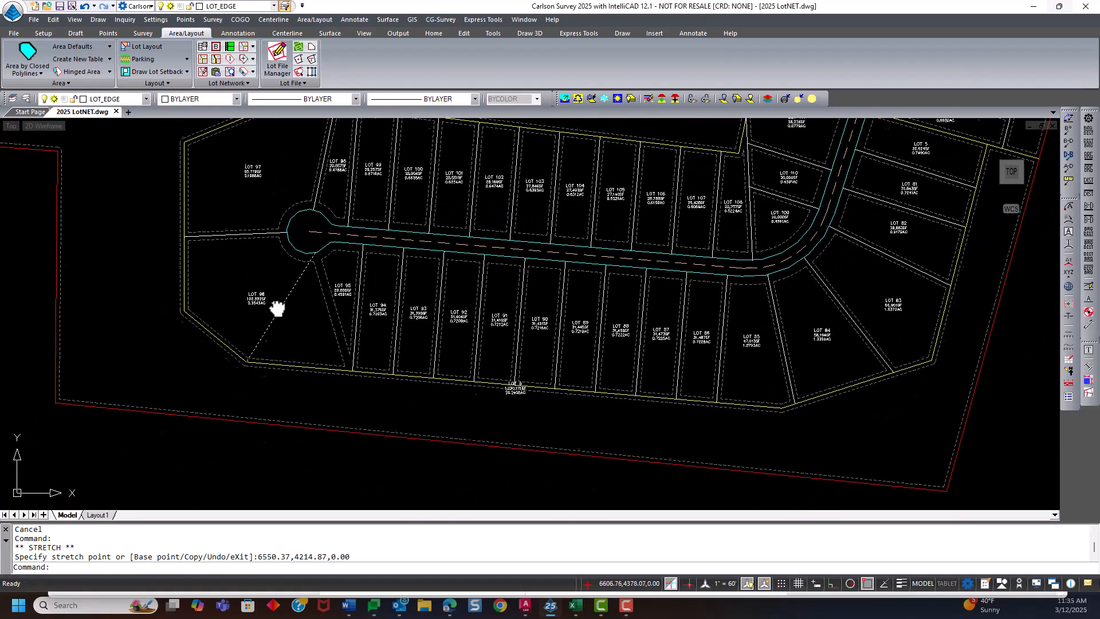
Stretch the north end of the edge between lots 97 and 98 west to the block's corner, and update the lot network.
scroll(314, 210, "up", 3)
left_click(315, 210)
left_click(315, 210)
left_click(231, 194)
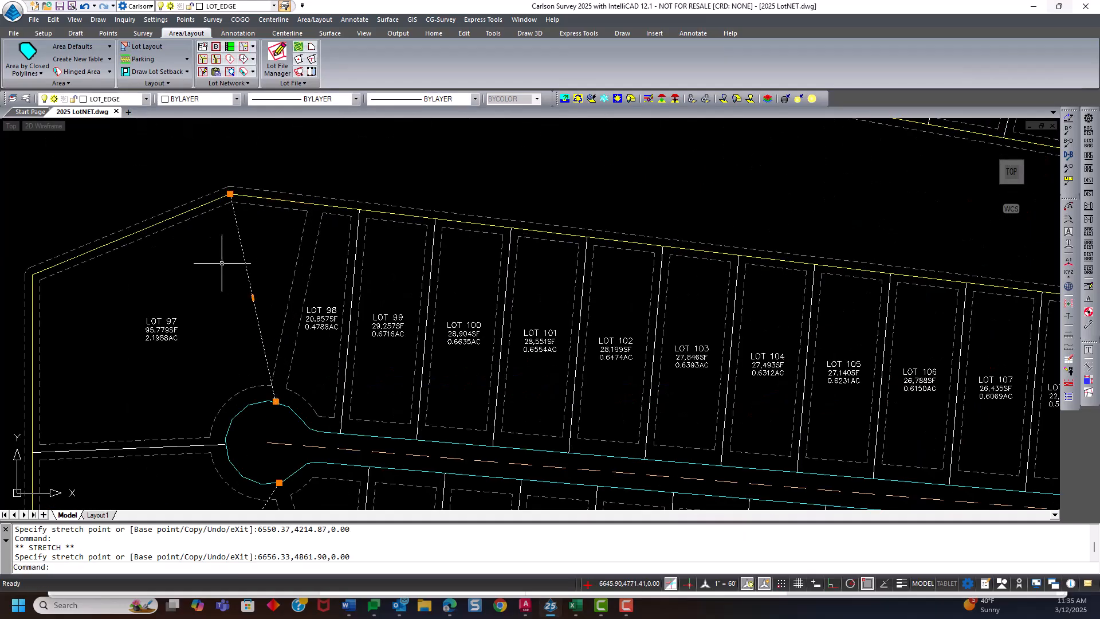
left_click(201, 72)
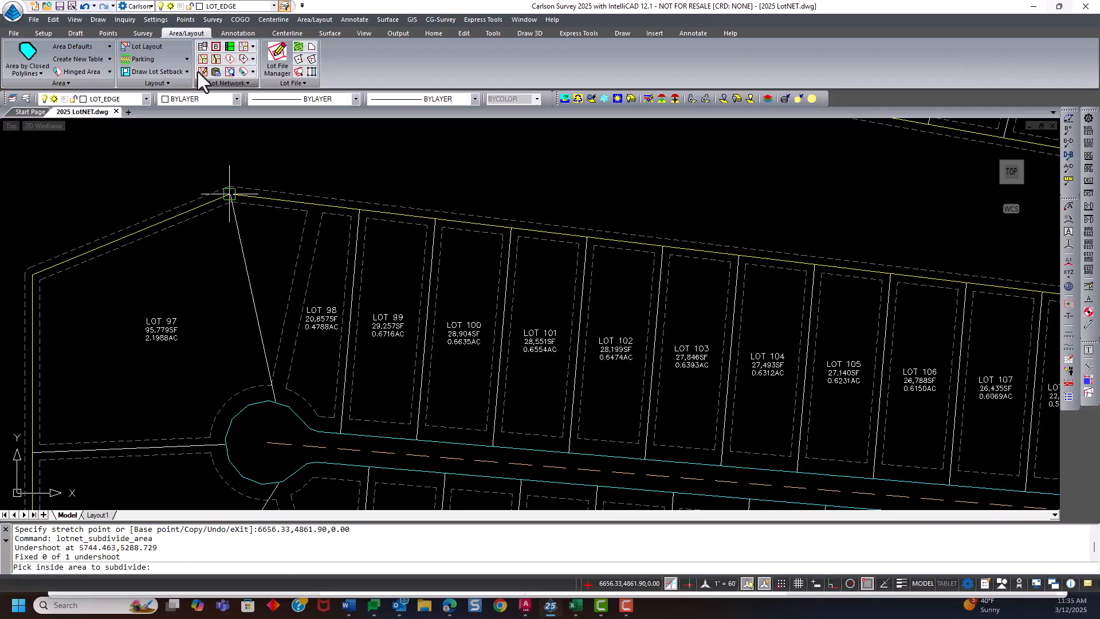
left_click(242, 235)
Examine the lot layout across the whole site within the outer boundary.
scroll(239, 260, "down", 3)
scroll(237, 263, "down", 5)
scroll(280, 244, "down", 2)
middle_click_drag(270, 251, 297, 409)
scroll(316, 353, "up", 1)
scroll(315, 353, "down", 2)
scroll(336, 294, "up", 1)
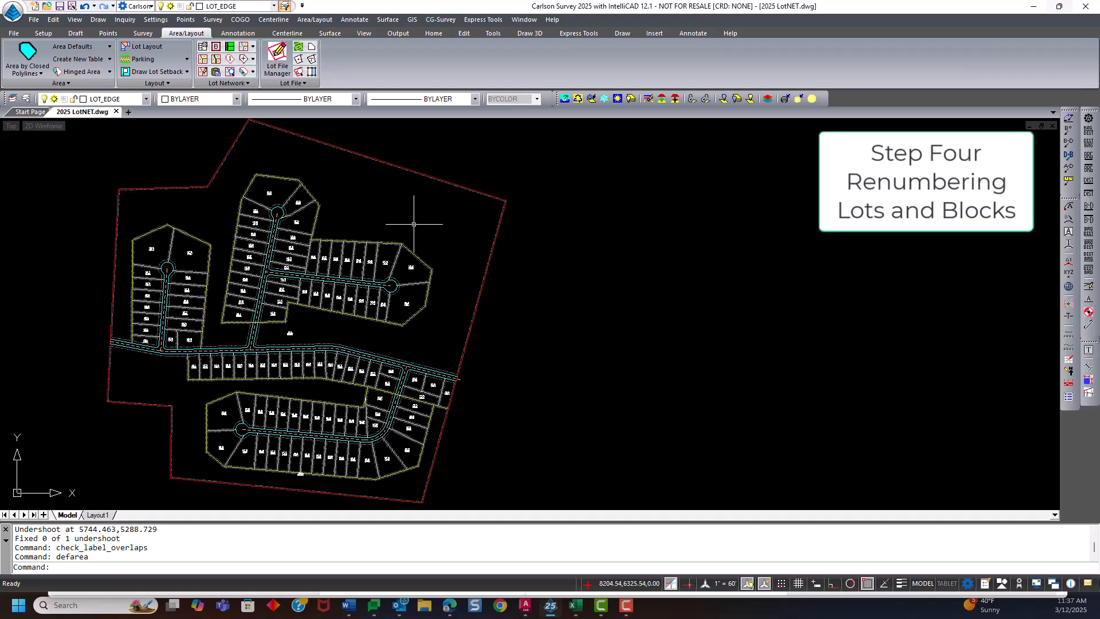
middle_click_drag(355, 228, 381, 219)
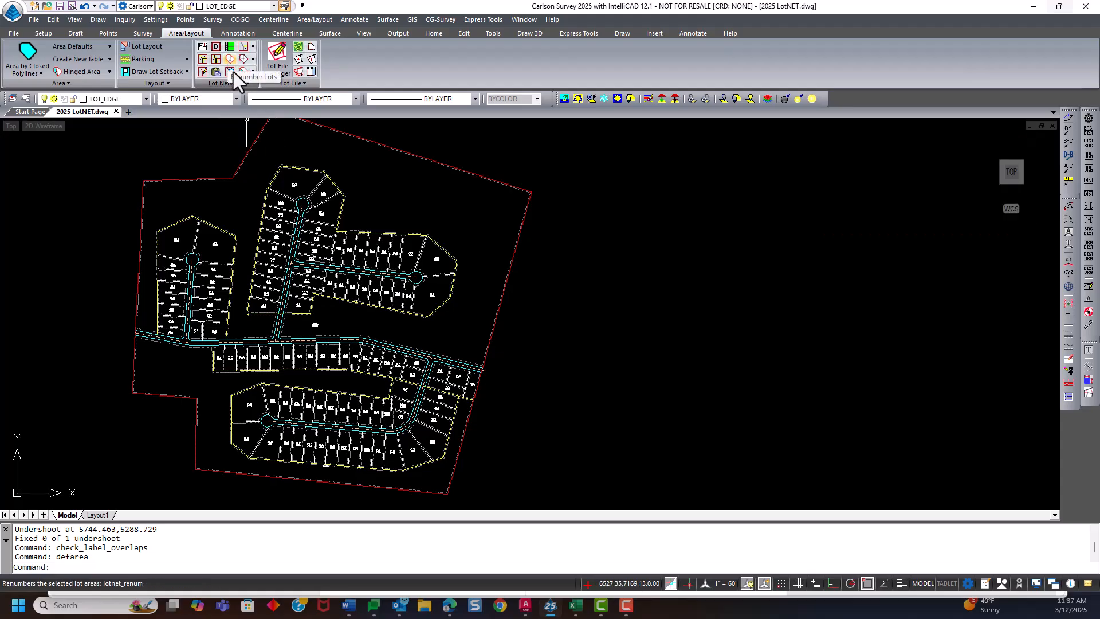
Open the Lot File Manager with the existing coordinate file Walnut Creek.crdb.
left_click(275, 65)
left_click(331, 232)
left_click(301, 441)
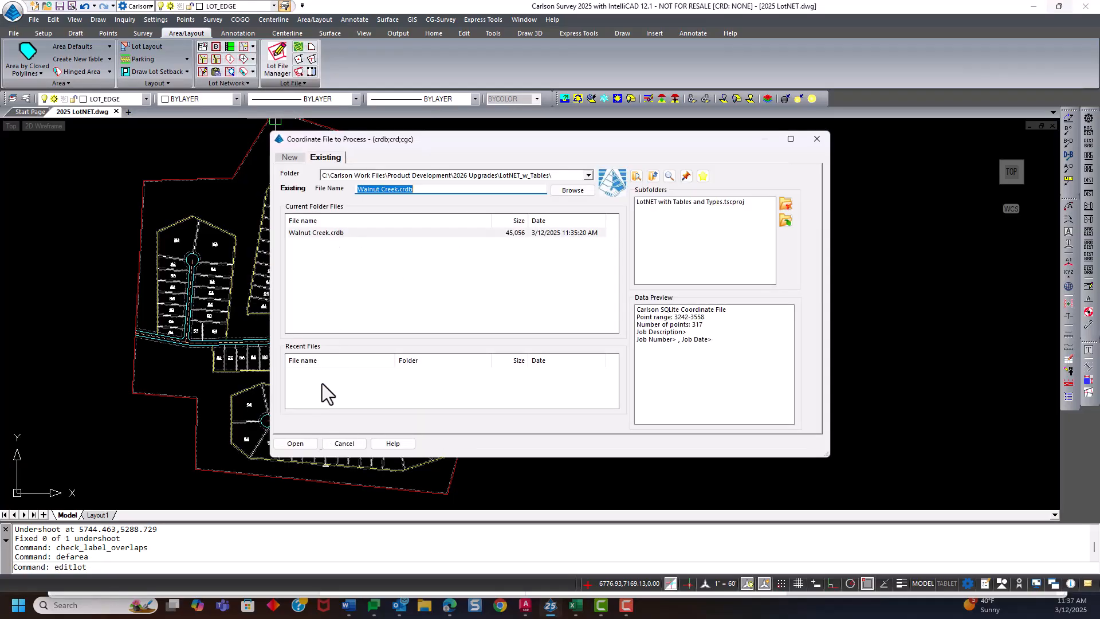
left_click(310, 441)
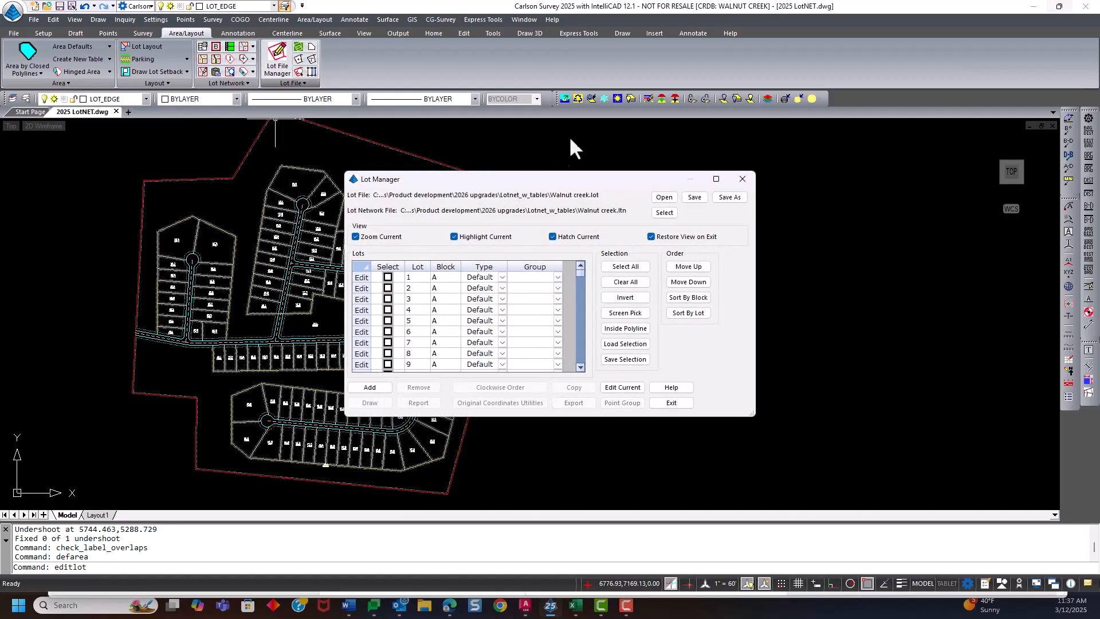
Highlight lots 1 to 6 from the lot list one after another to locate them in the drawing.
left_click(596, 195)
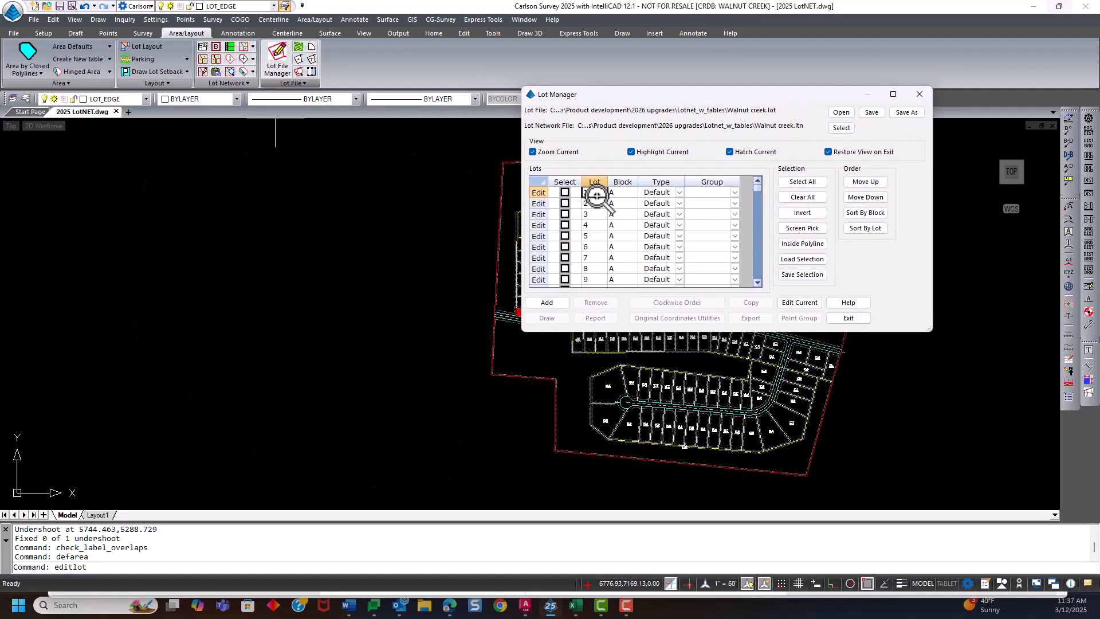
mouse_move(709, 106)
left_mouse_down()
mouse_move(222, 130)
mouse_move(582, 52)
mouse_move(670, 53)
left_mouse_up()
left_click(108, 229)
left_click(618, 172)
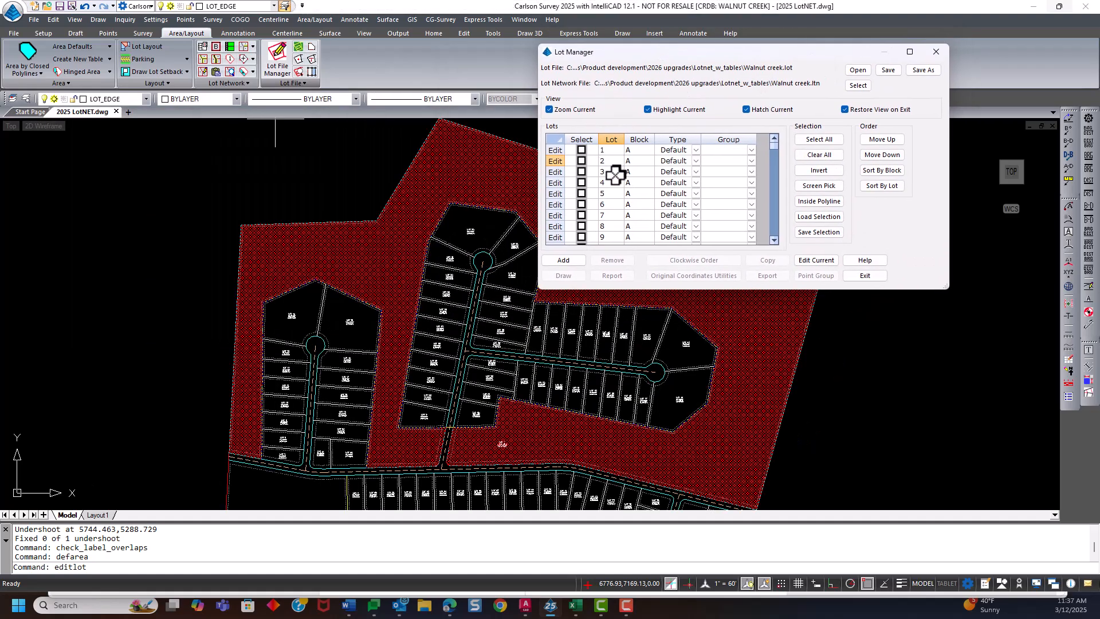
left_click(615, 182)
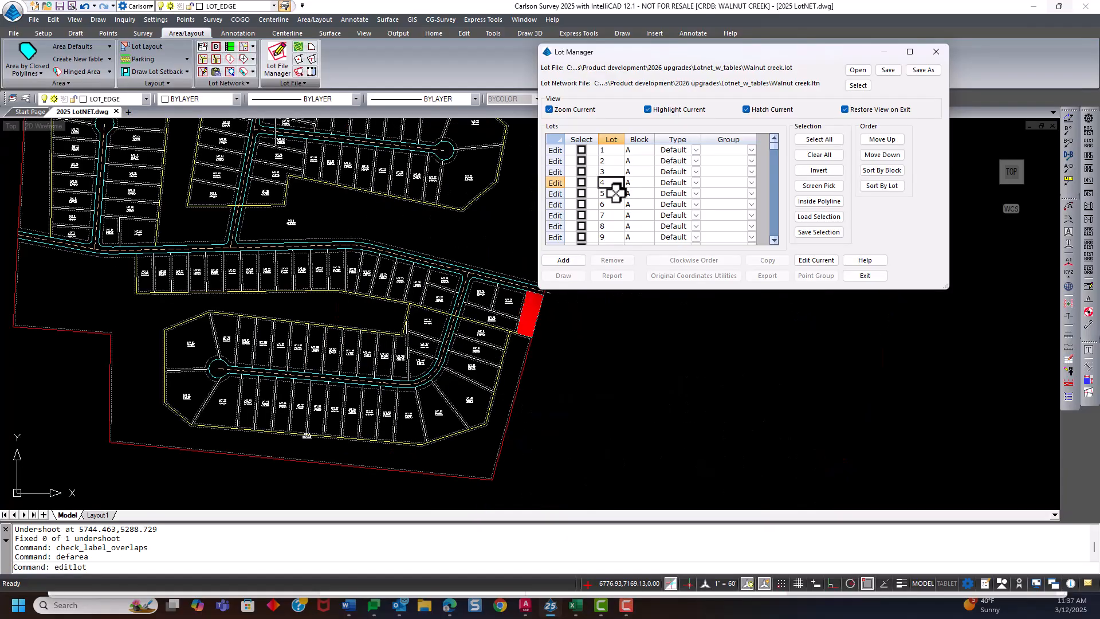
left_click(614, 193)
left_click(614, 204)
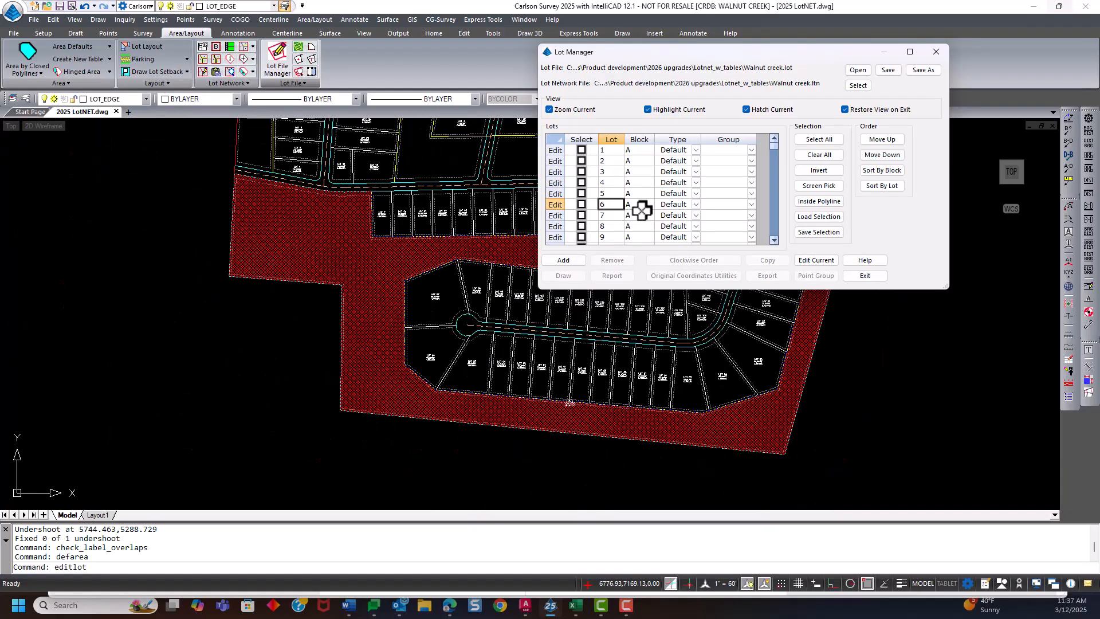
Look through the lot list's lot numbers and block names, and close the Lot Manager.
left_click_drag(673, 65, 249, 108)
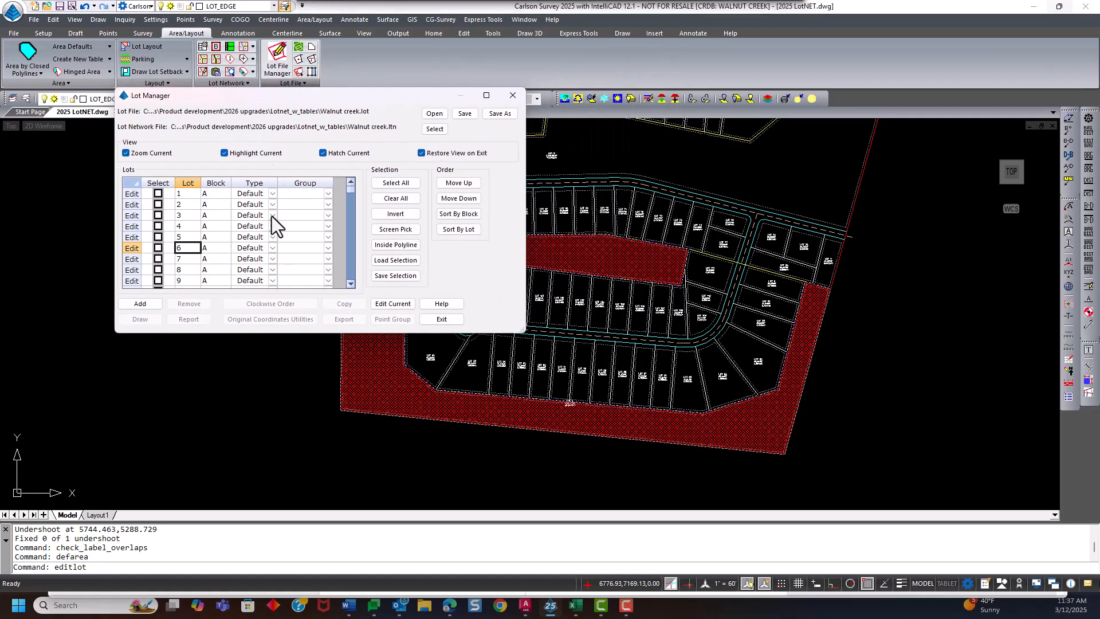
scroll(216, 200, "down", 2)
scroll(215, 200, "down", 3)
scroll(216, 207, "down", 6)
scroll(218, 210, "down", 7)
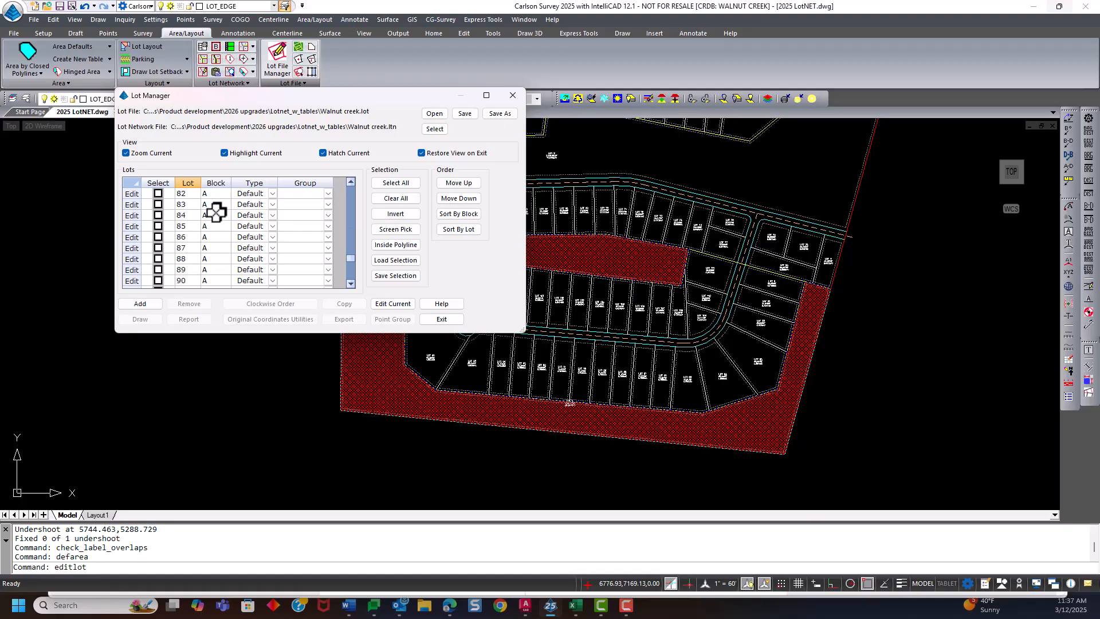
scroll(219, 215, "up", 11)
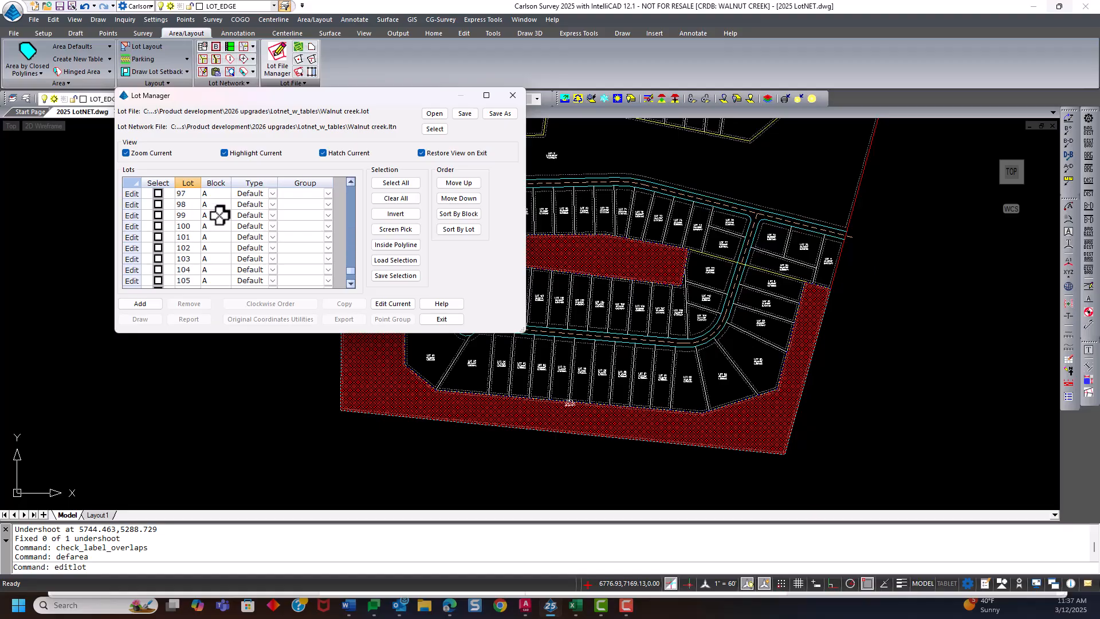
left_click(450, 322)
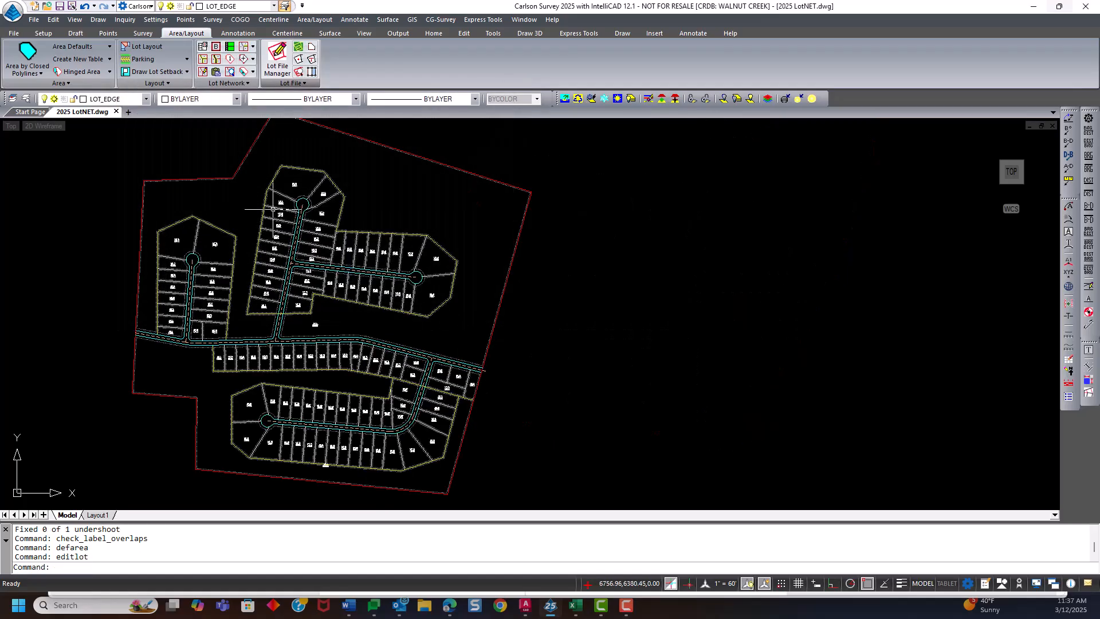
Check the starting lot and block names in the Lot Network Settings and accept the settings.
left_click(244, 65)
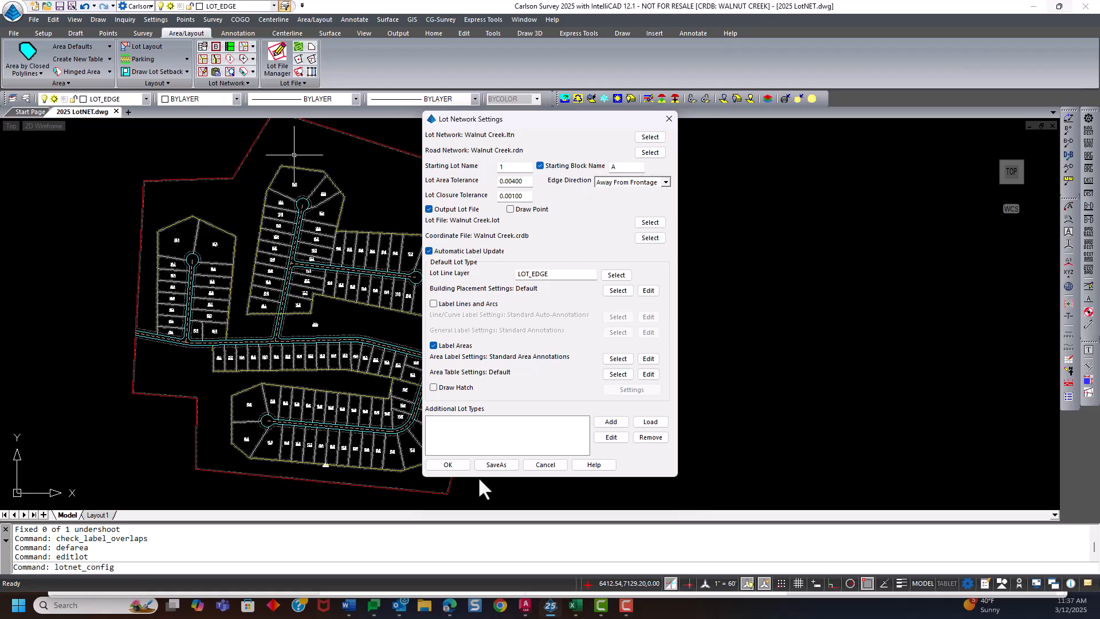
left_click_drag(618, 166, 606, 171)
left_click(454, 465)
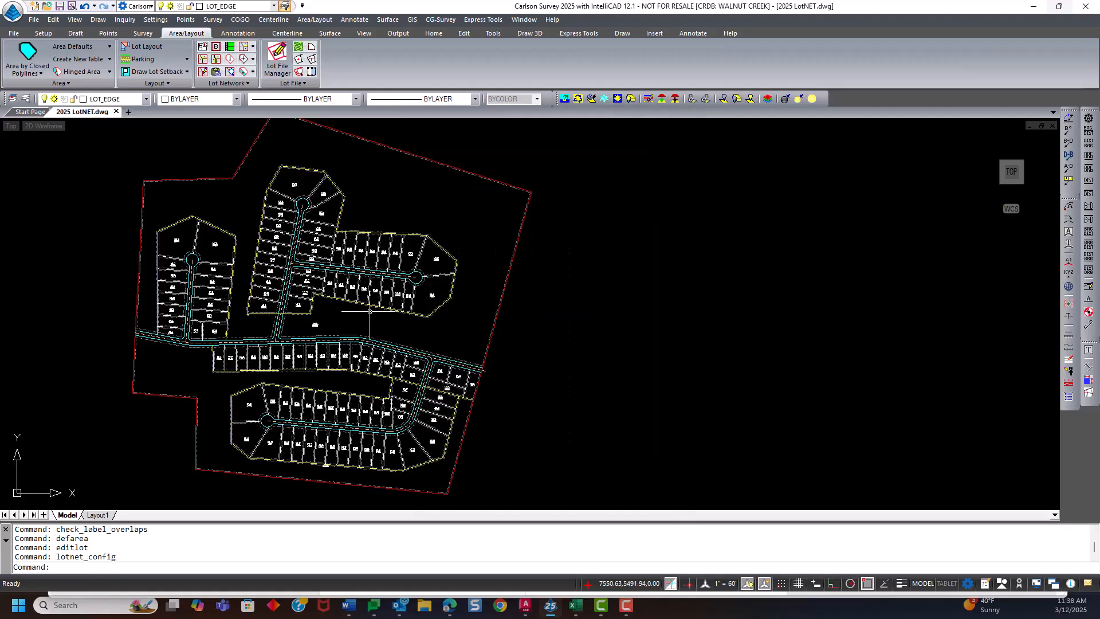
Renumber the western cul-de-sac's lots as block A from lot 1, going up the west side and down the east side to the street-corner lot.
left_click(230, 59)
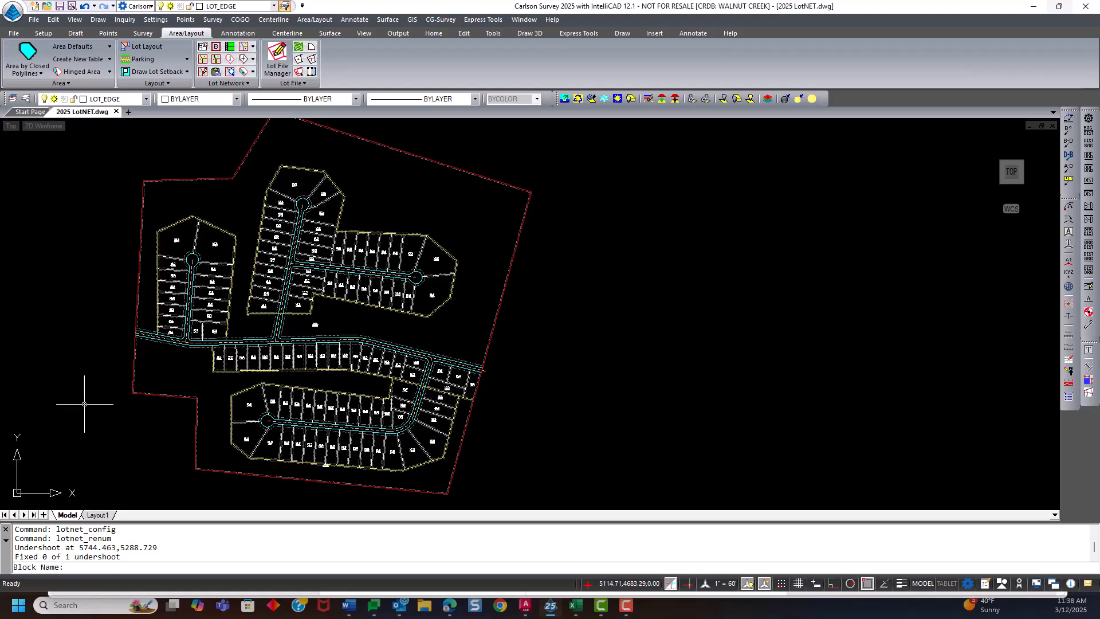
type("A")
key("Return")
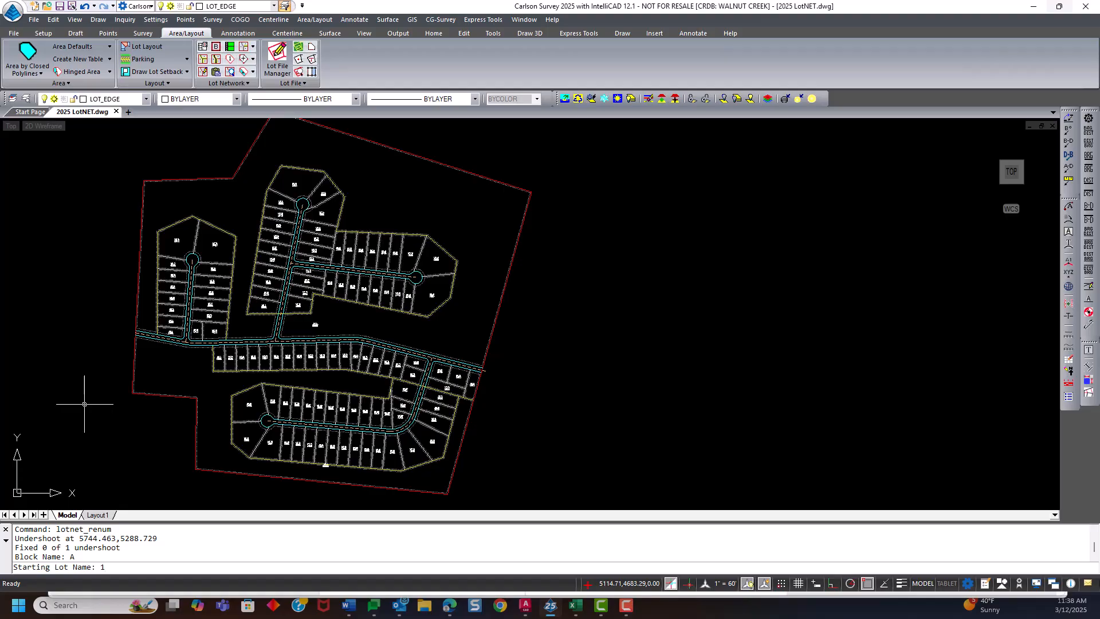
key("Return")
scroll(167, 311, "up", 3)
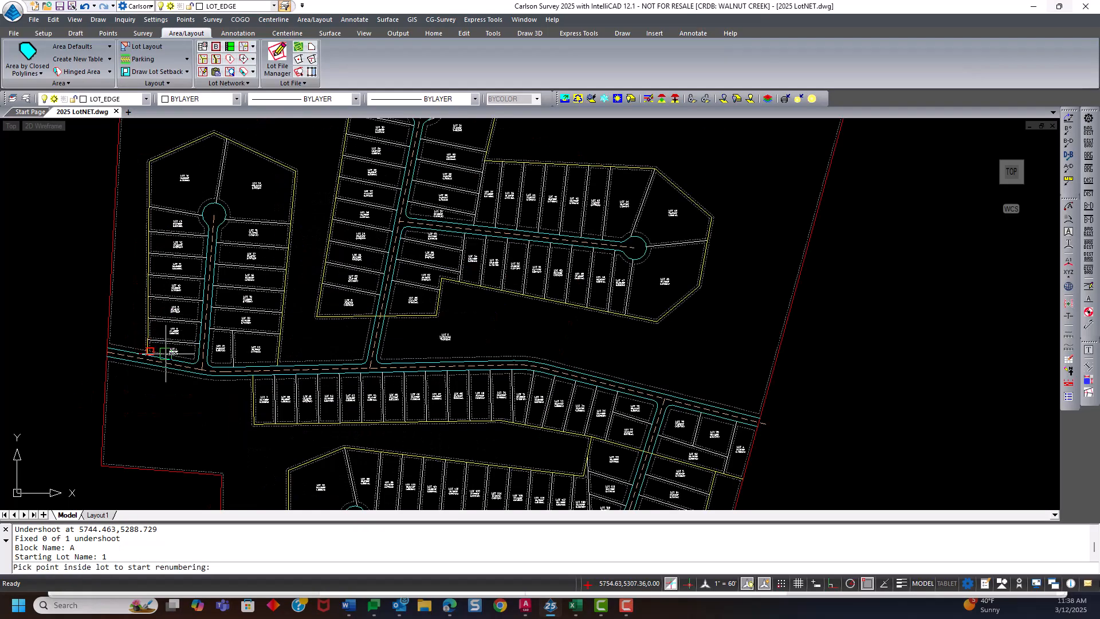
key("F3")
left_click(189, 349)
left_click(191, 179)
left_click(263, 187)
left_click(251, 343)
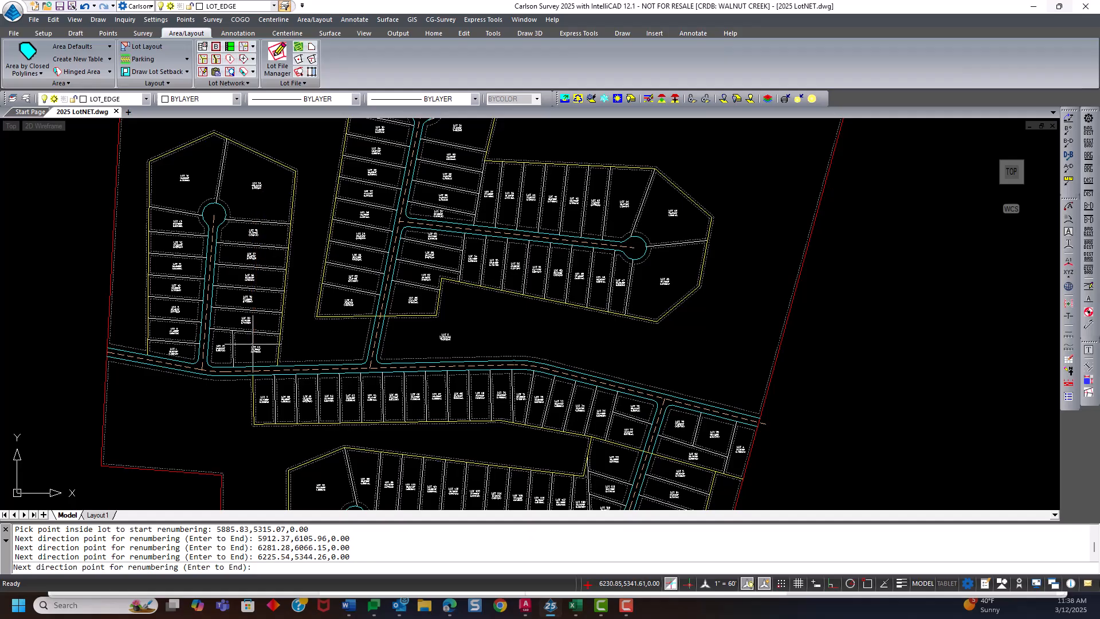
left_click(218, 344)
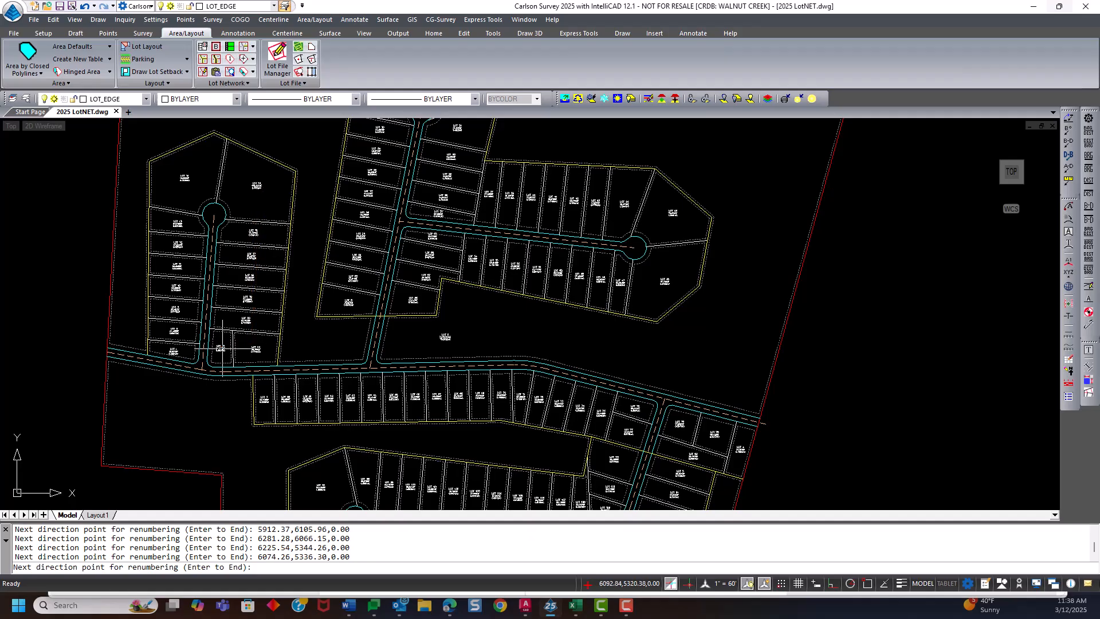
key("Return")
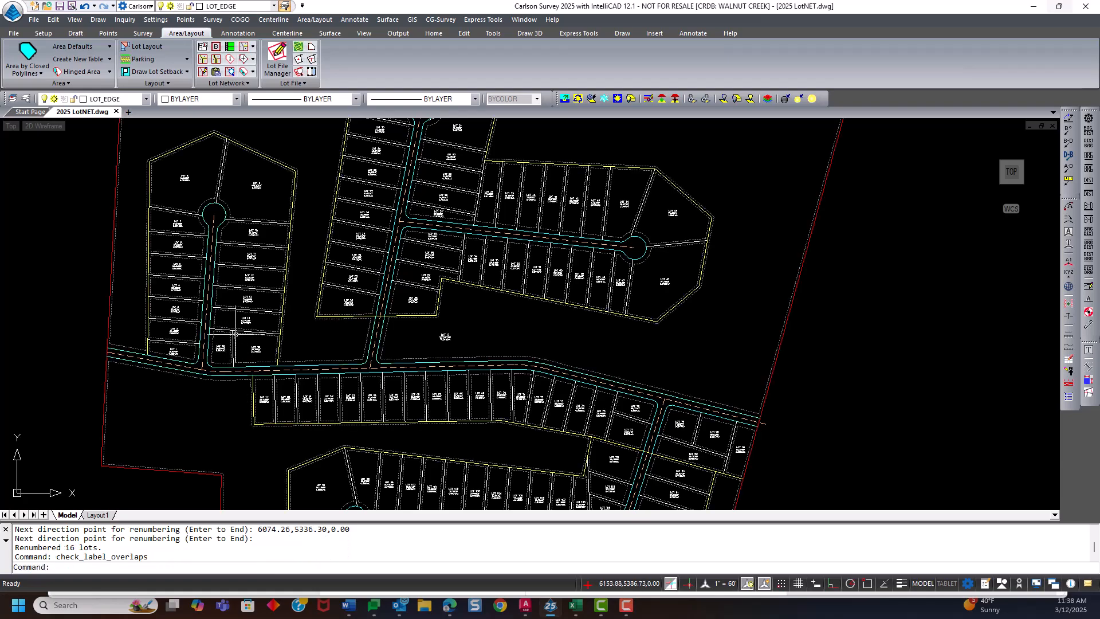
scroll(246, 338, "up", 5)
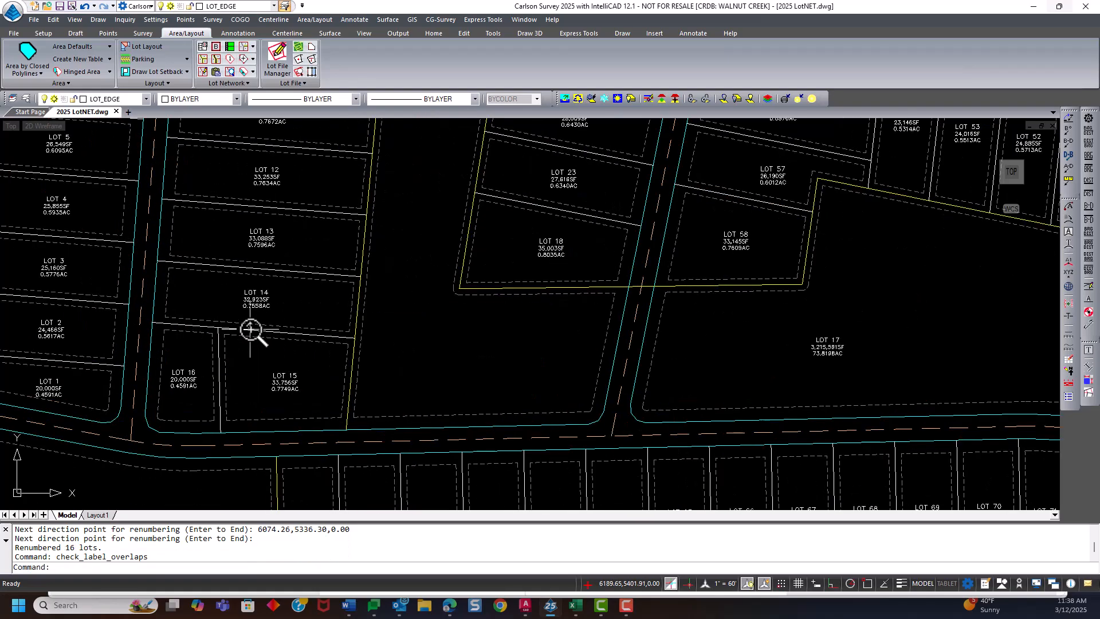
Start renumbering block B from lot 1 at the middle street's southwest lot, directing it north and around the northern cul-de-sac.
scroll(314, 306, "down", 8)
mouse_move(421, 295)
middle_mouse_down()
mouse_move(318, 338)
mouse_move(202, 354)
middle_mouse_up()
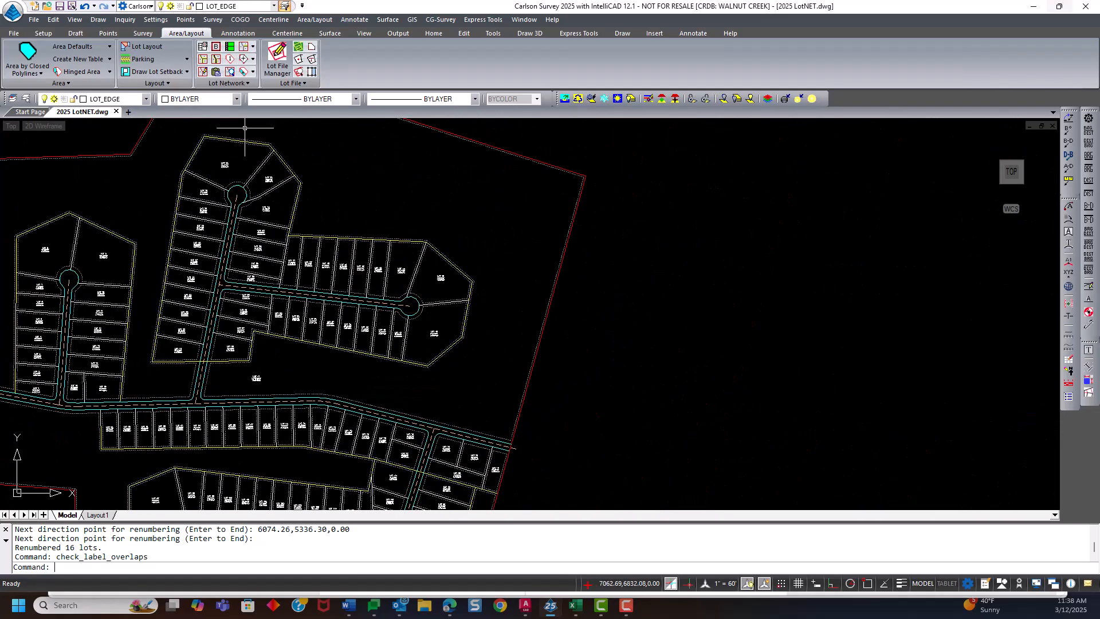
left_click(230, 61)
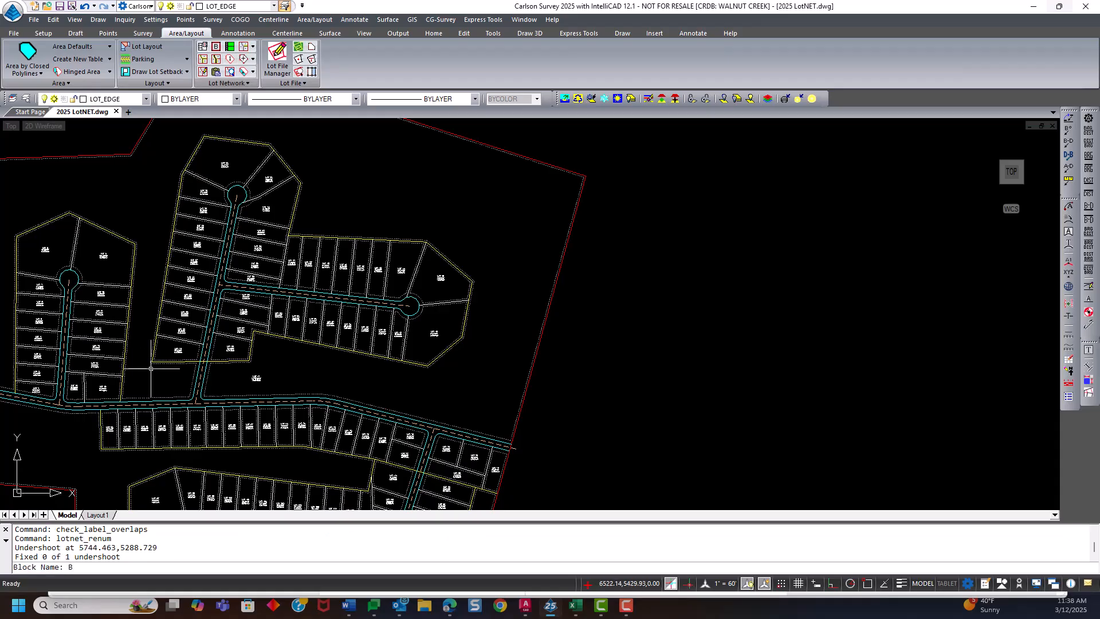
key("Return")
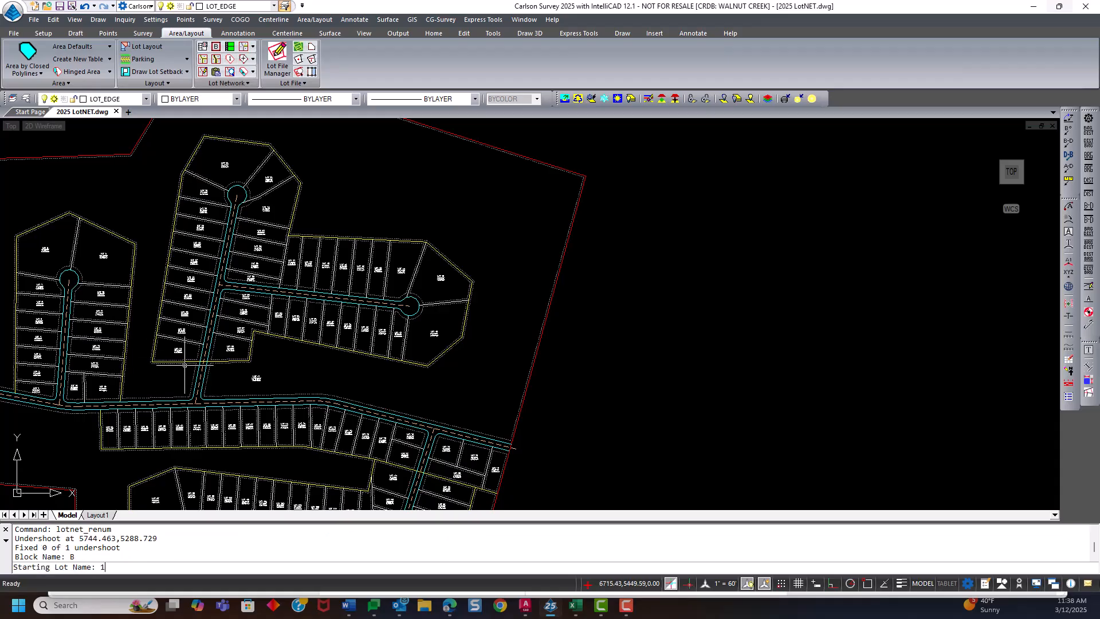
type("1")
key("Return")
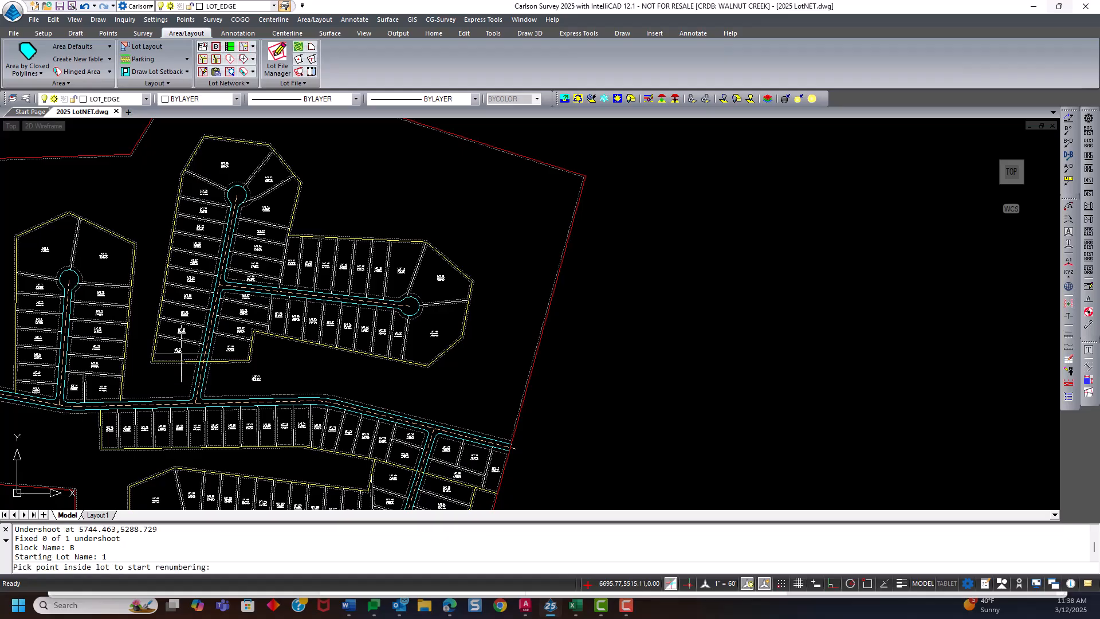
left_click(181, 353)
left_click(223, 162)
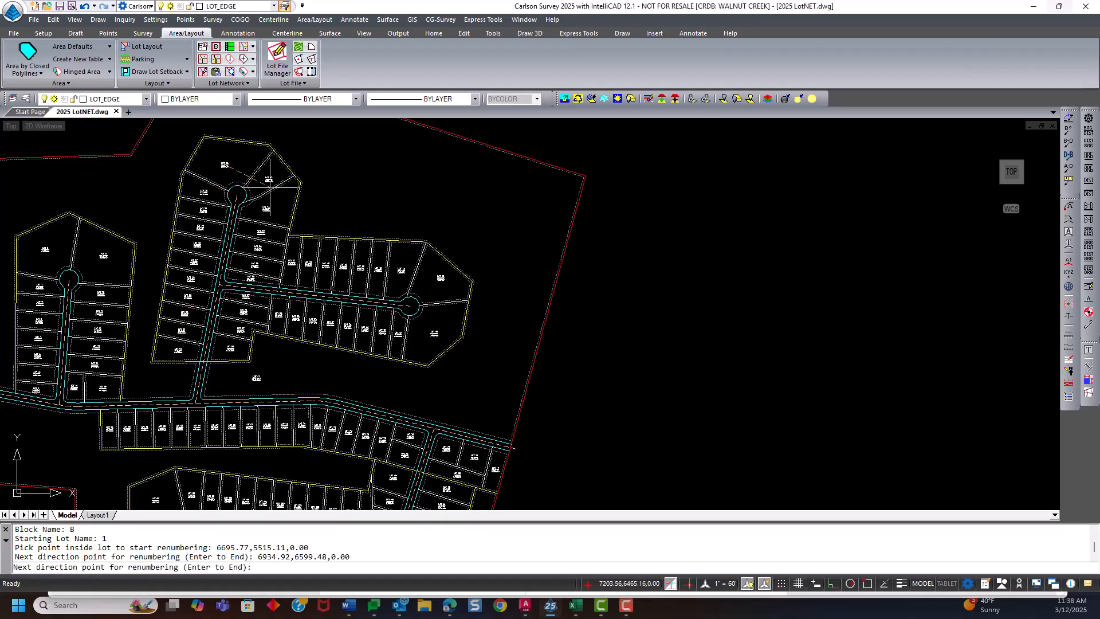
left_click(268, 185)
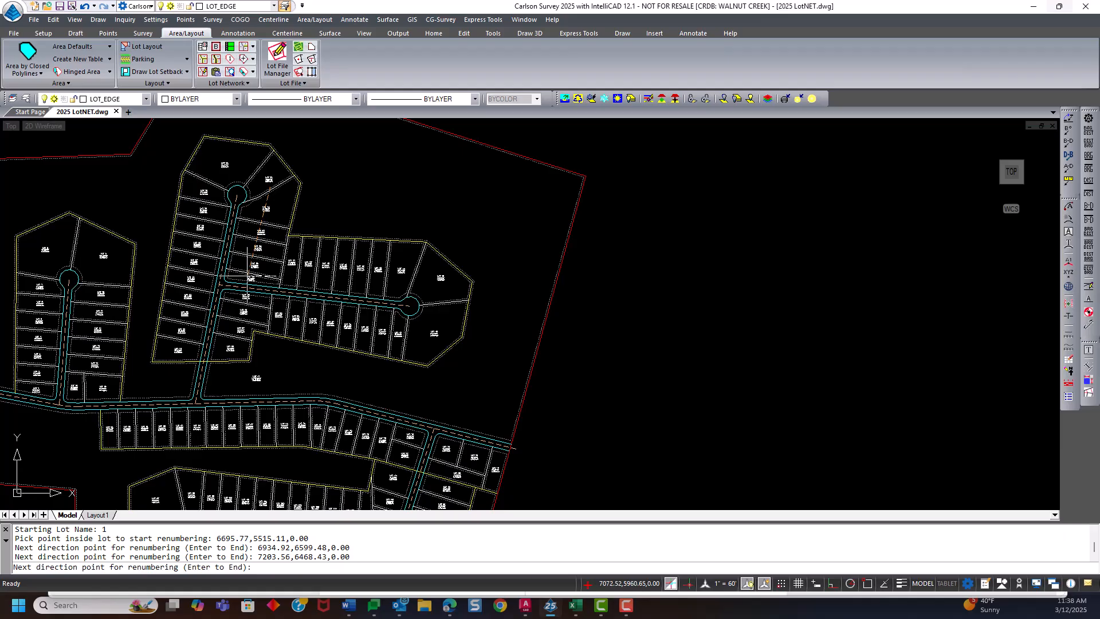
Continue the block B renumbering down to the branch street, around its eastern cul-de-sac and back, ending at the southern lot east of the middle street.
left_click(247, 276)
left_click(289, 284)
left_click(441, 281)
left_click(437, 342)
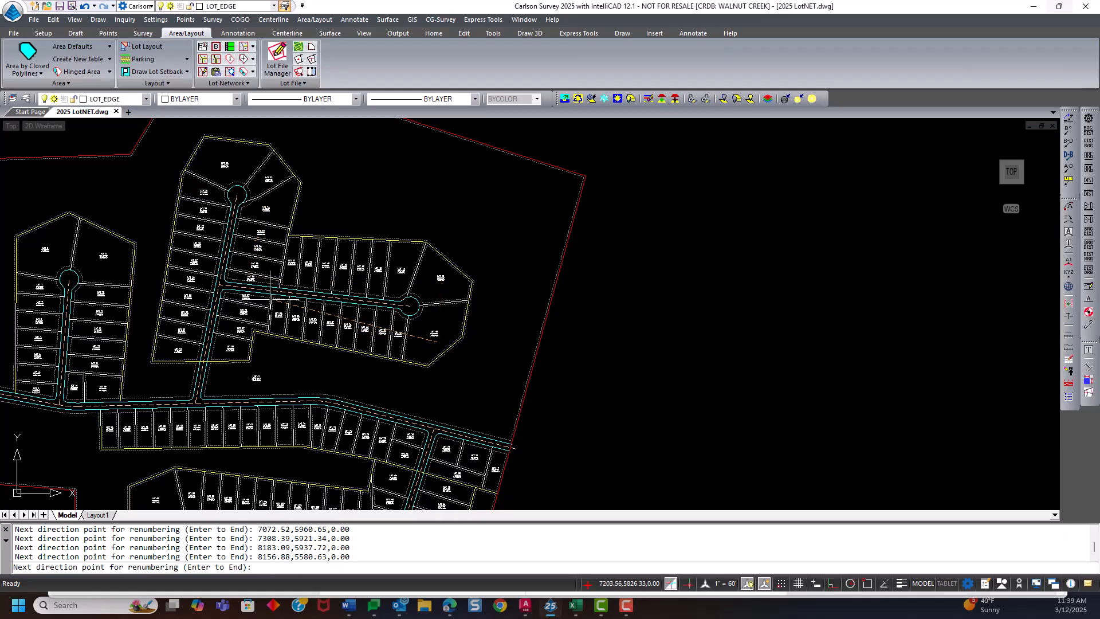
left_click(249, 298)
left_click(235, 349)
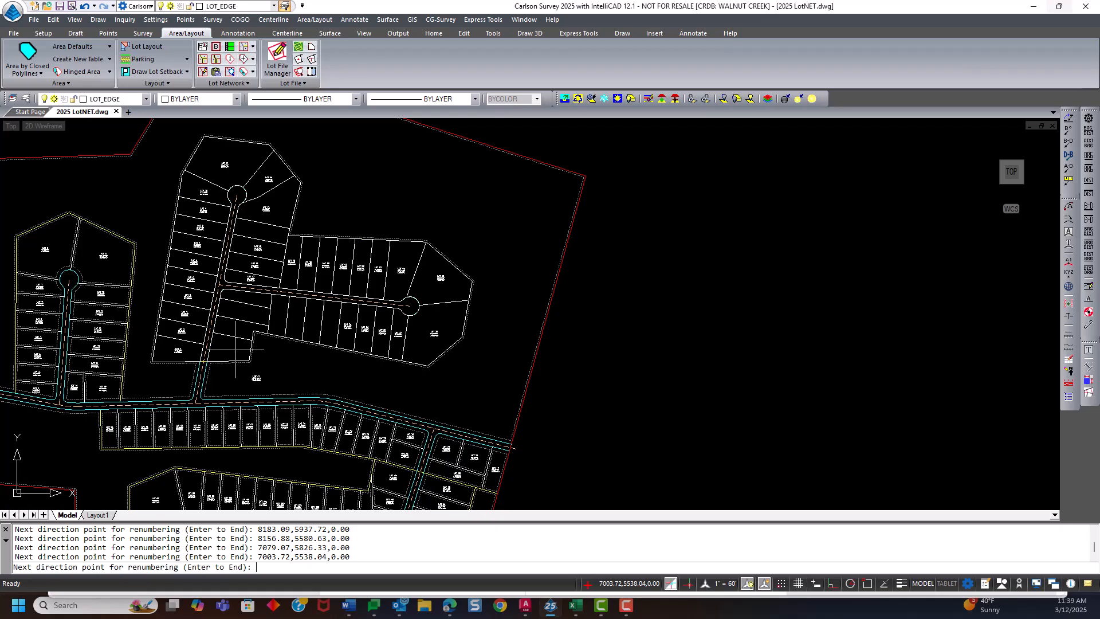
key("Return")
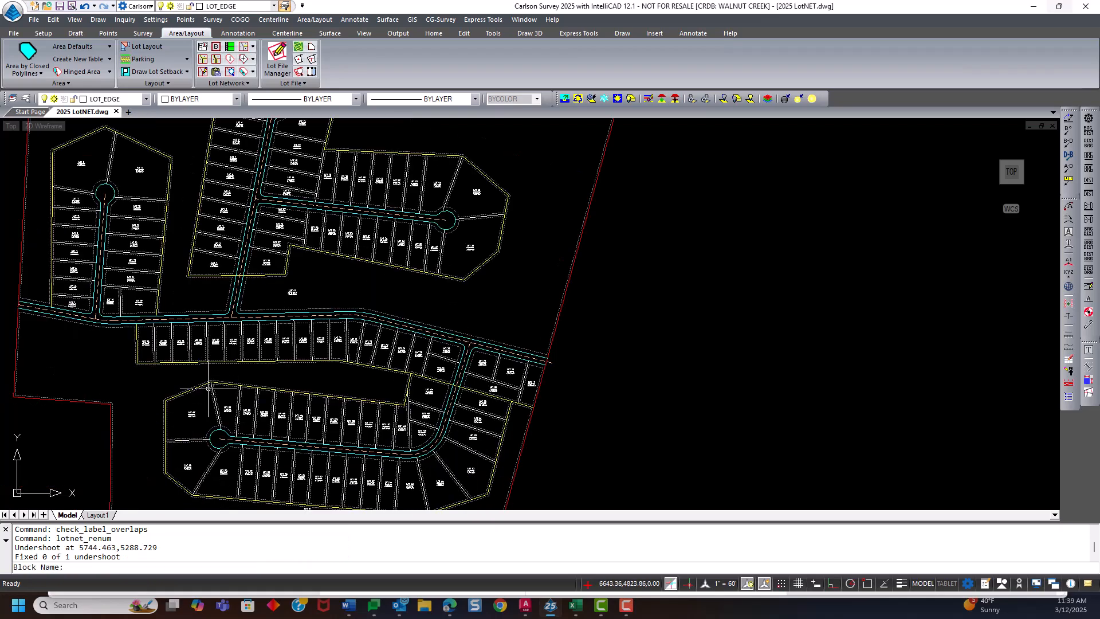
Renumber the lot row south of the main road as block C from lot 1, going east and ending at the lot below the corner lot.
key("Return")
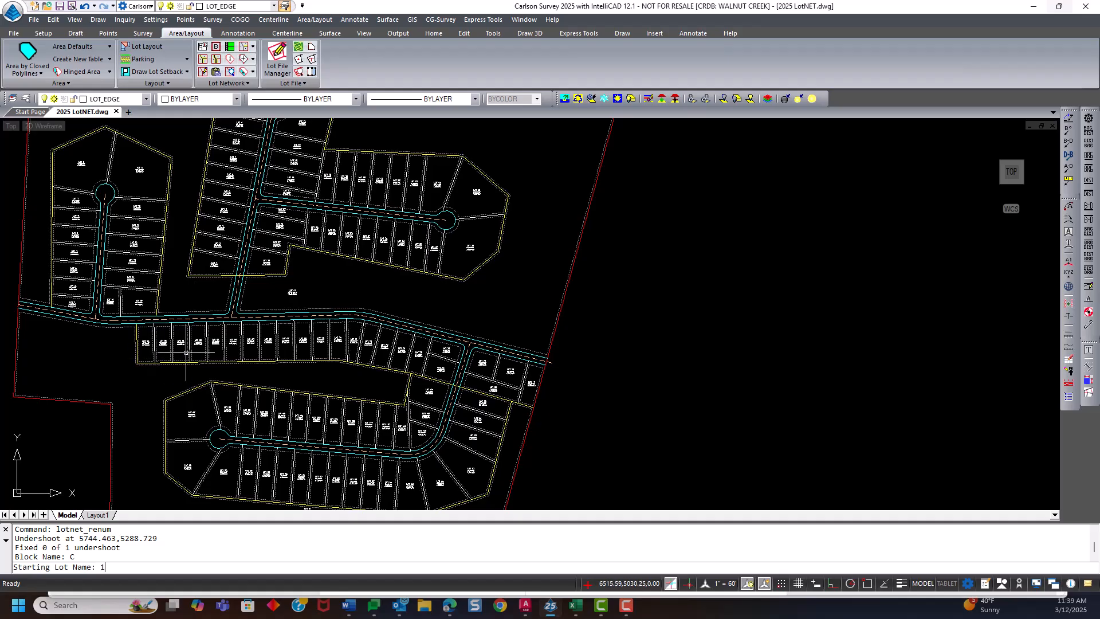
type("1")
key("Return")
left_click(150, 347)
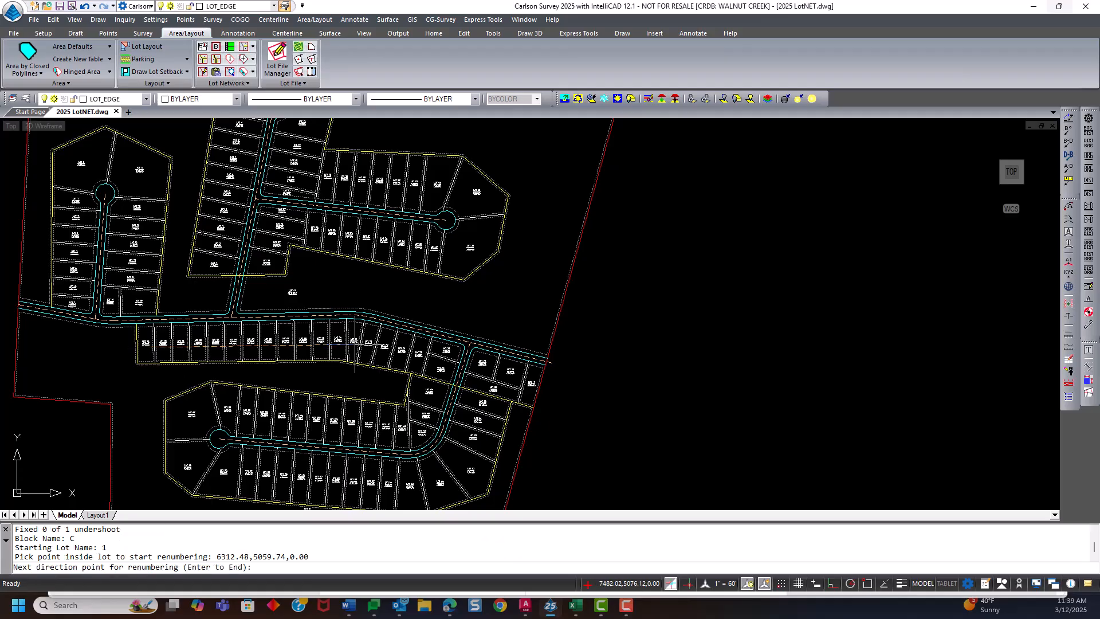
left_click(440, 348)
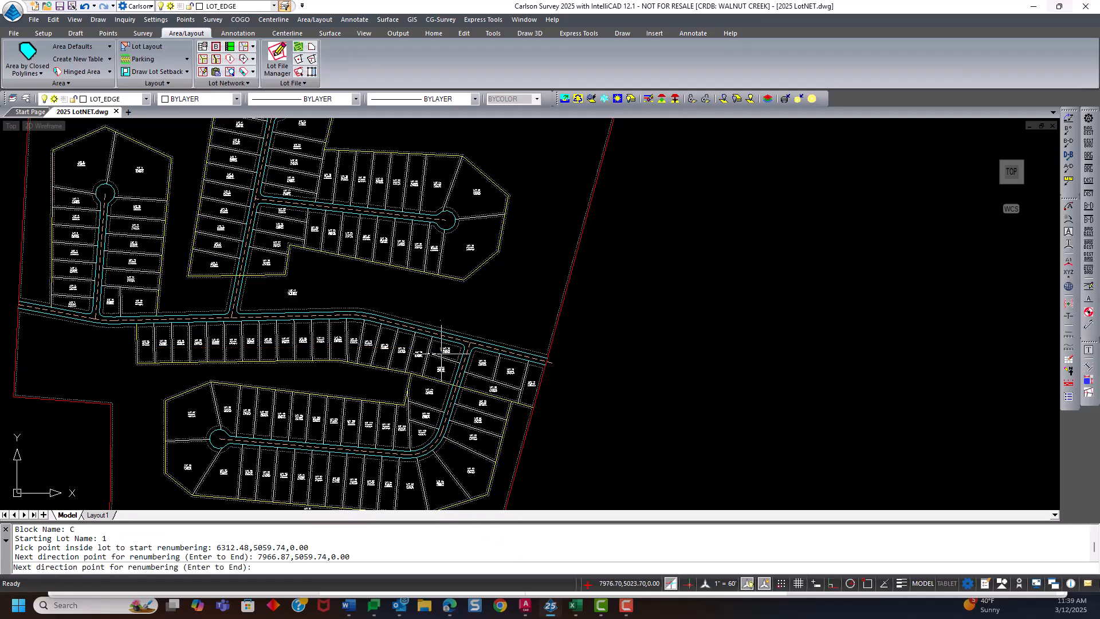
left_click(439, 366)
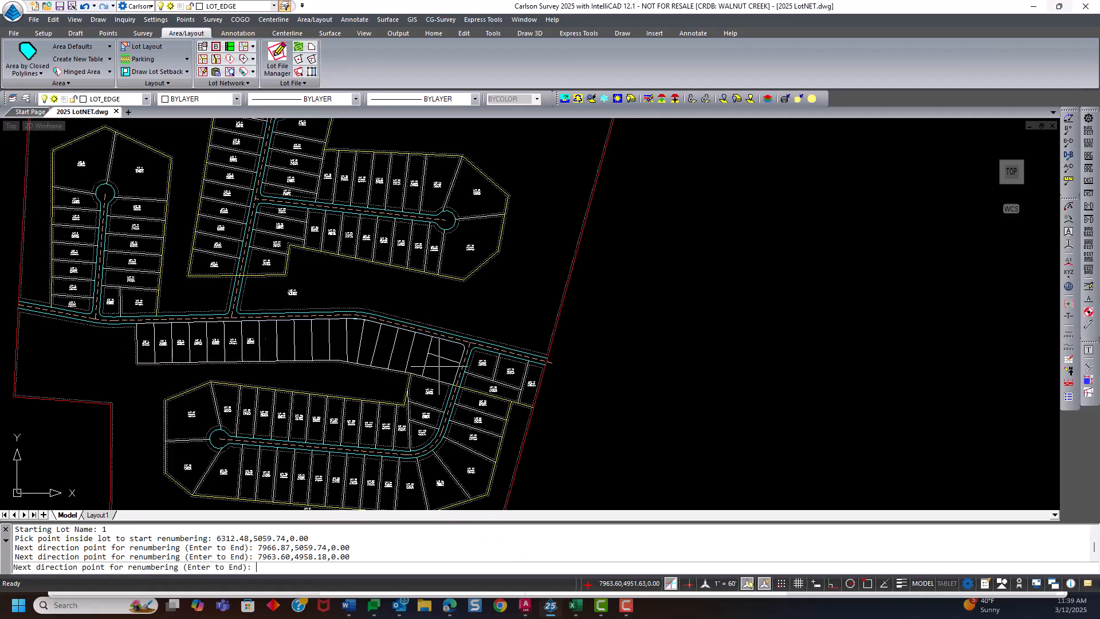
key("Return")
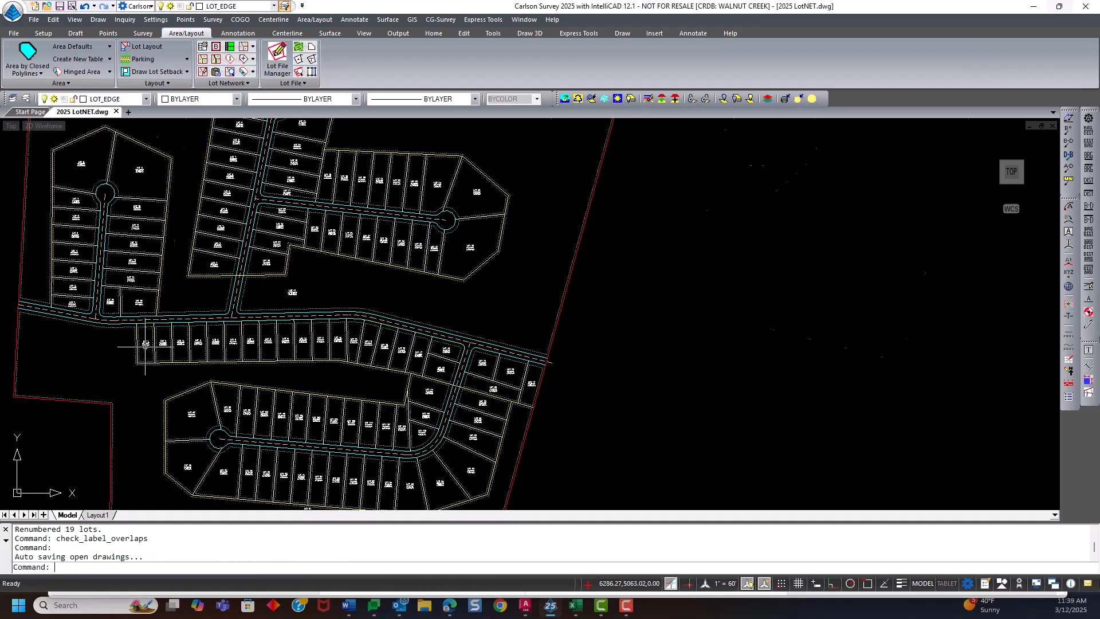
Renumber the four lots between the side street and the eastern boundary as block C from lot 20, going east and back west.
scroll(141, 342, "up", 5)
scroll(125, 341, "down", 6)
scroll(241, 356, "up", 8)
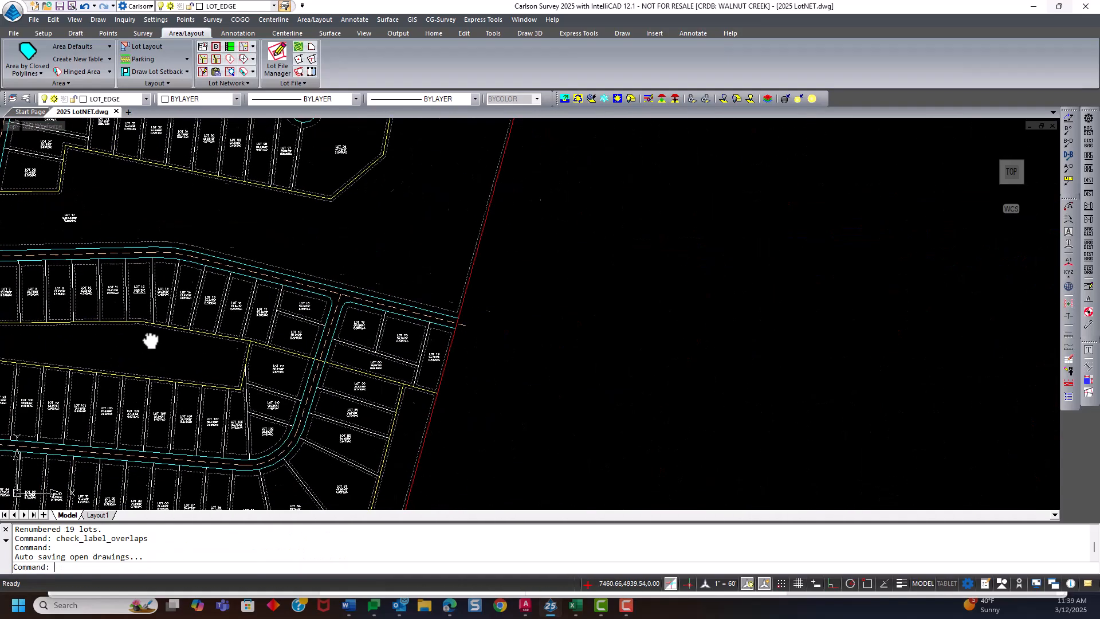
scroll(260, 323, "down", 5)
scroll(291, 312, "up", 2)
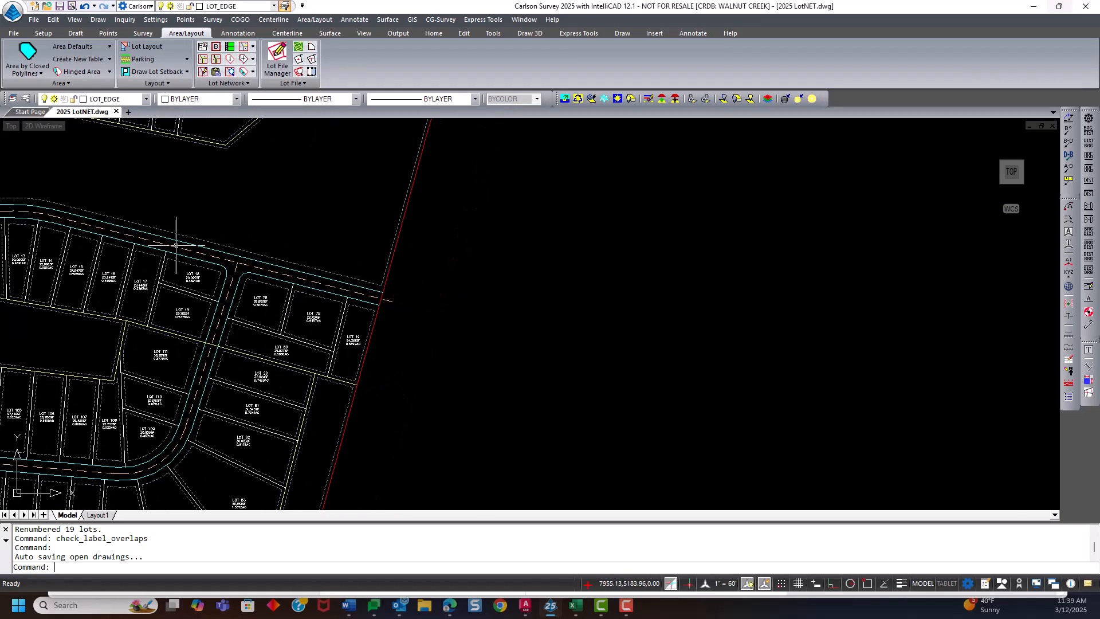
left_click(229, 59)
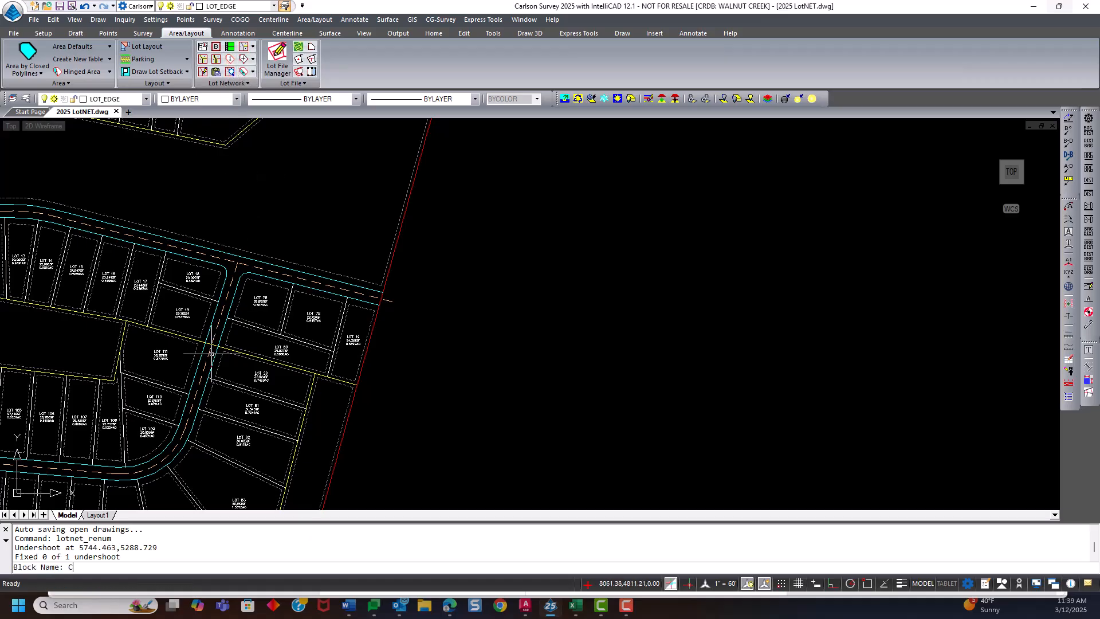
type("C")
key("Return")
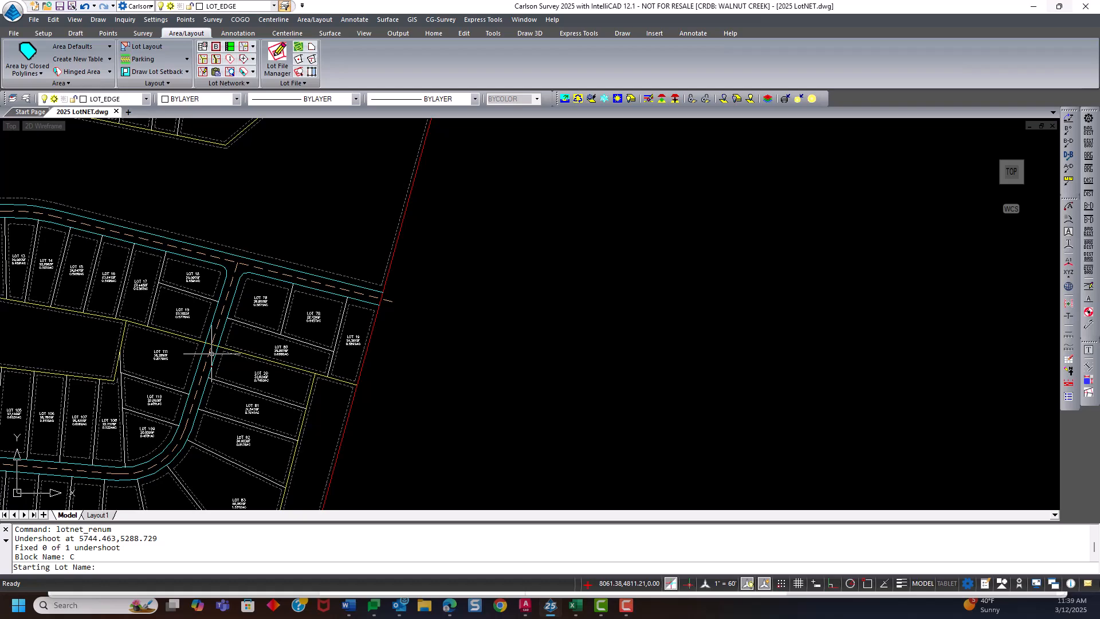
scroll(208, 353, "up", 2)
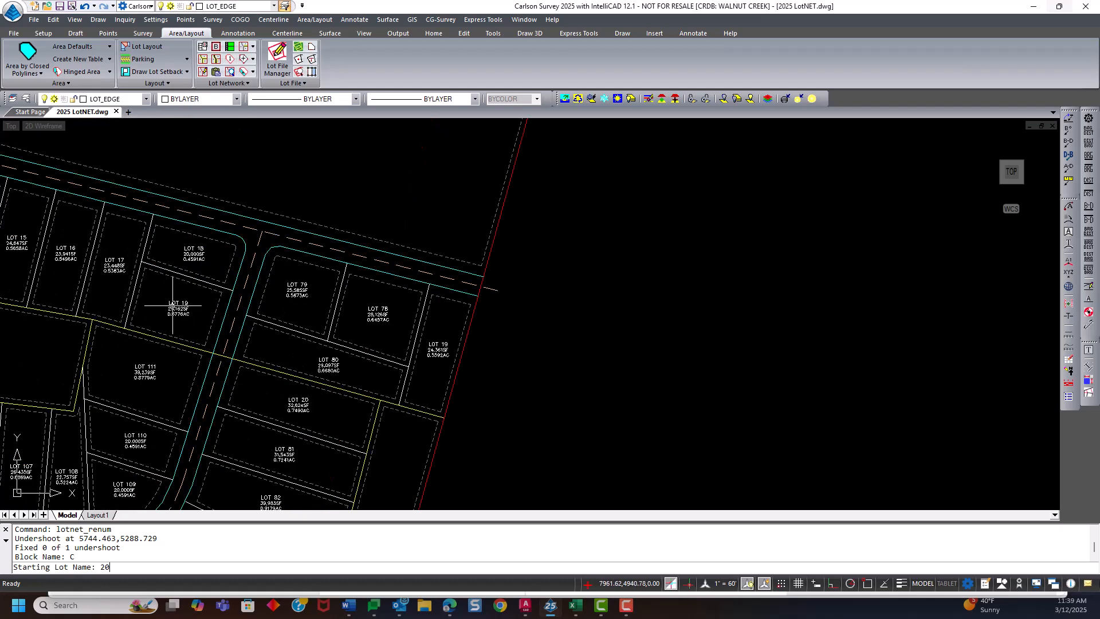
key("Return")
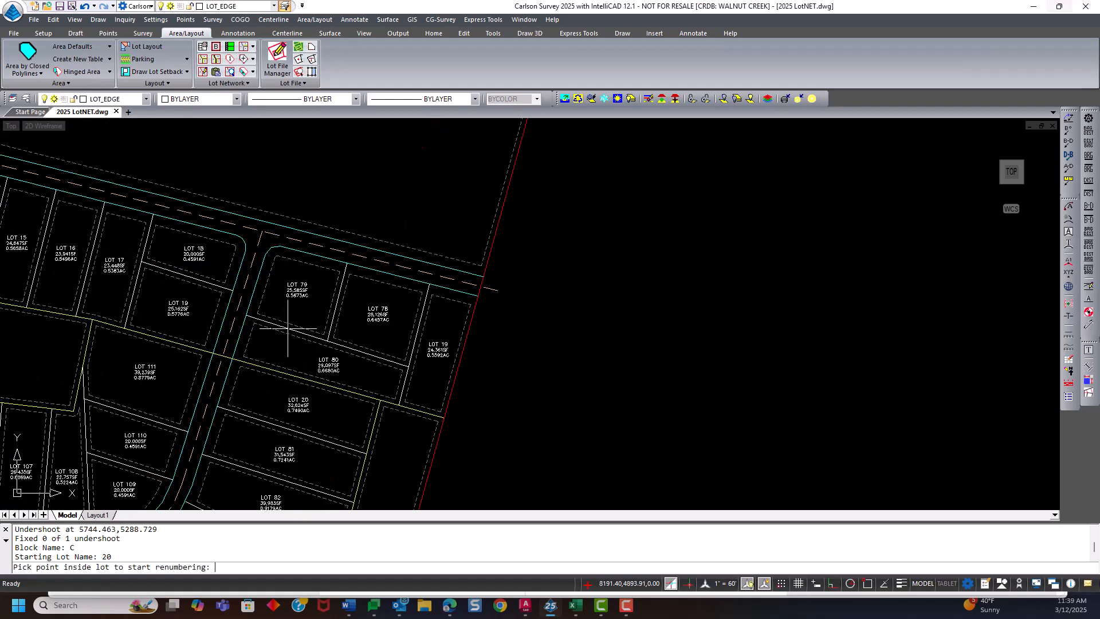
left_click(300, 297)
left_click(438, 338)
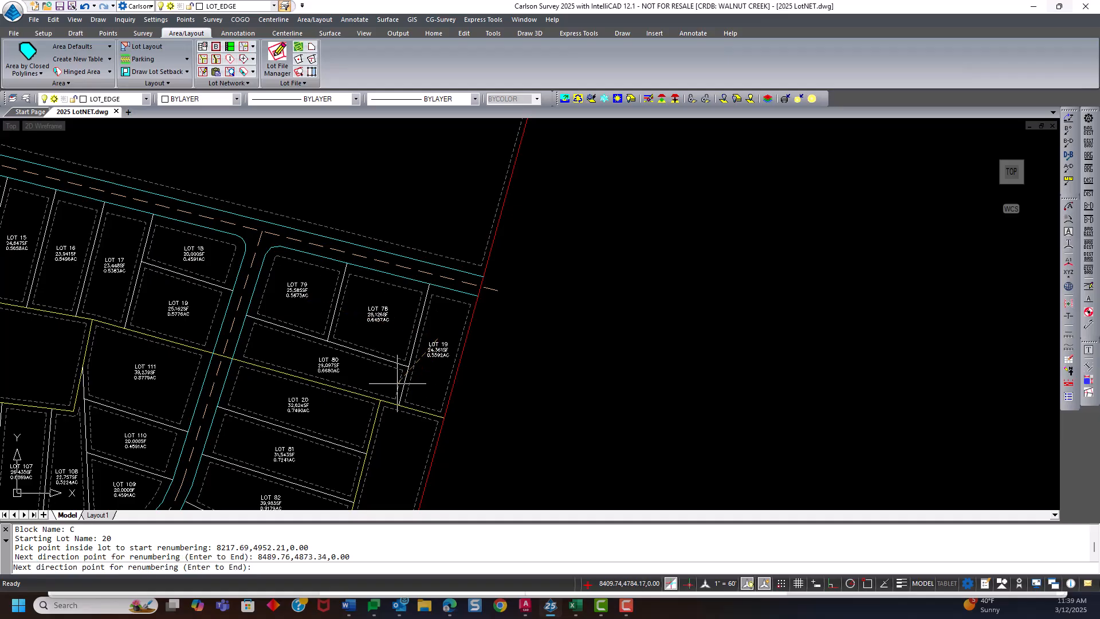
left_click(416, 386)
left_click(361, 374)
key("Return")
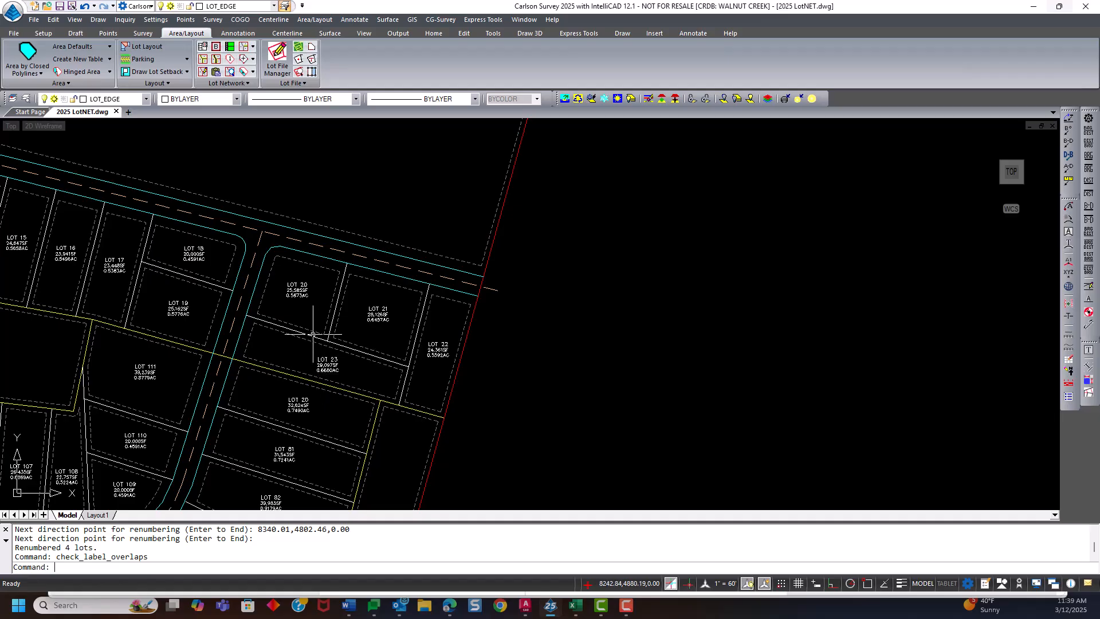
Start renumbering block D from lot 1 at the northernmost lot east of the side street, just south of the last block C lot.
scroll(318, 315, "down", 3)
middle_click_drag(275, 379, 348, 353)
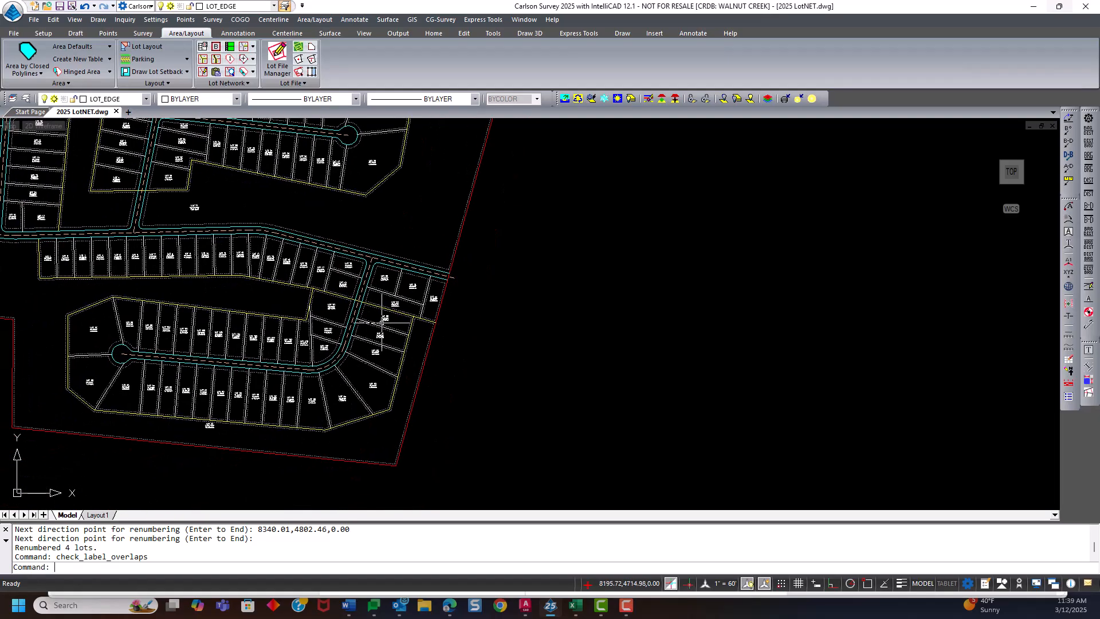
left_click(229, 59)
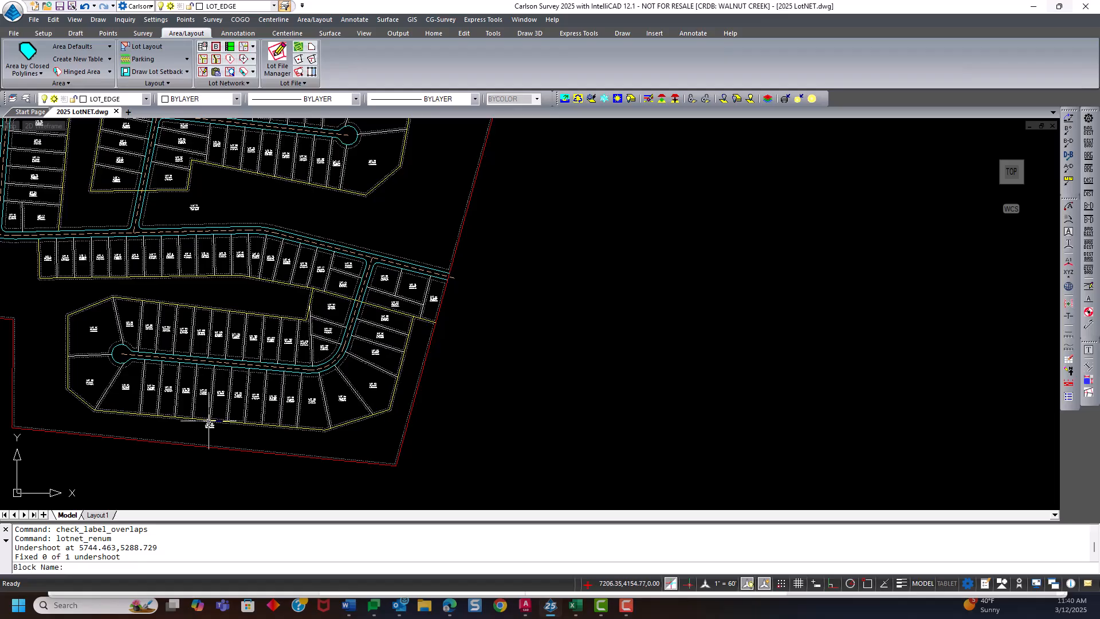
type("D")
key("Return")
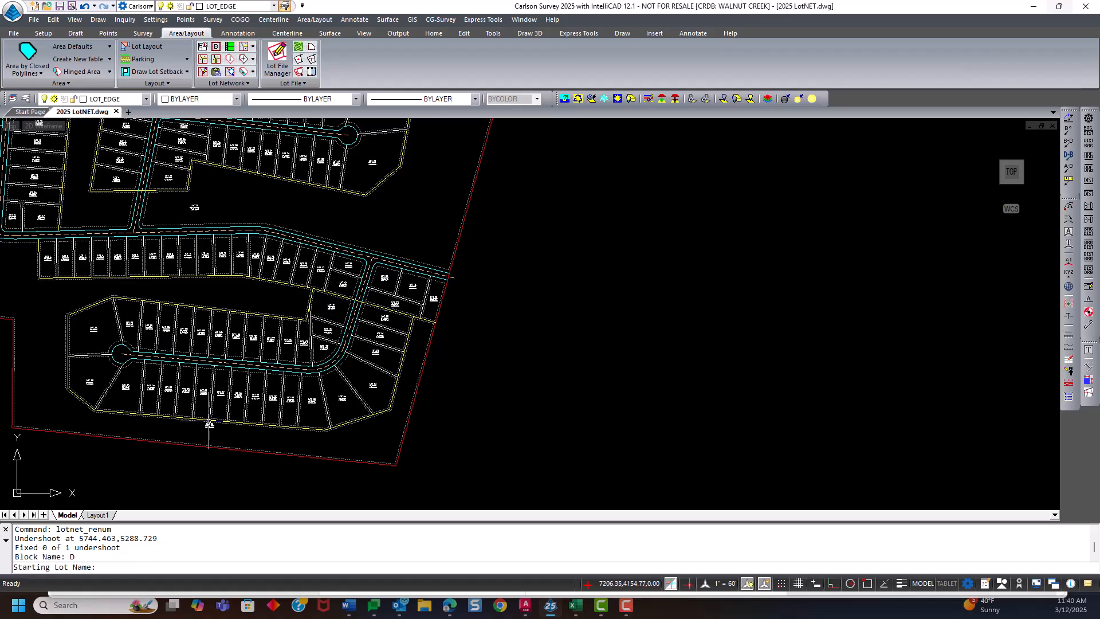
type("1")
key("Return")
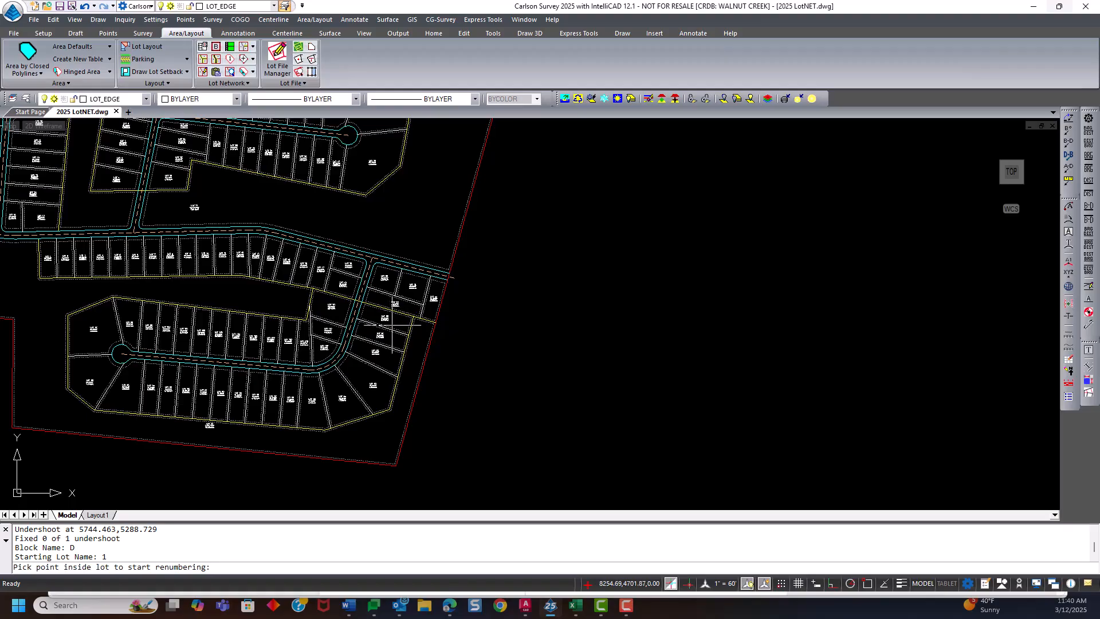
left_click(395, 321)
Direct the block D renumbering south and west around the cul-de-sac, back east, and end at the northern lot west of the side street.
left_click(331, 404)
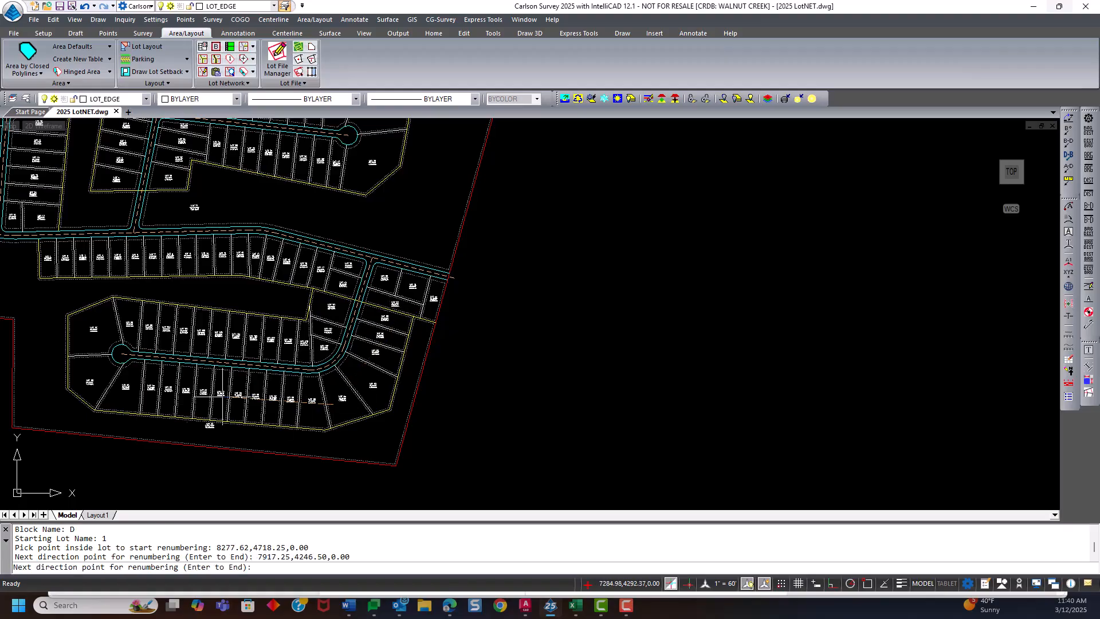
left_click(85, 377)
left_click(104, 311)
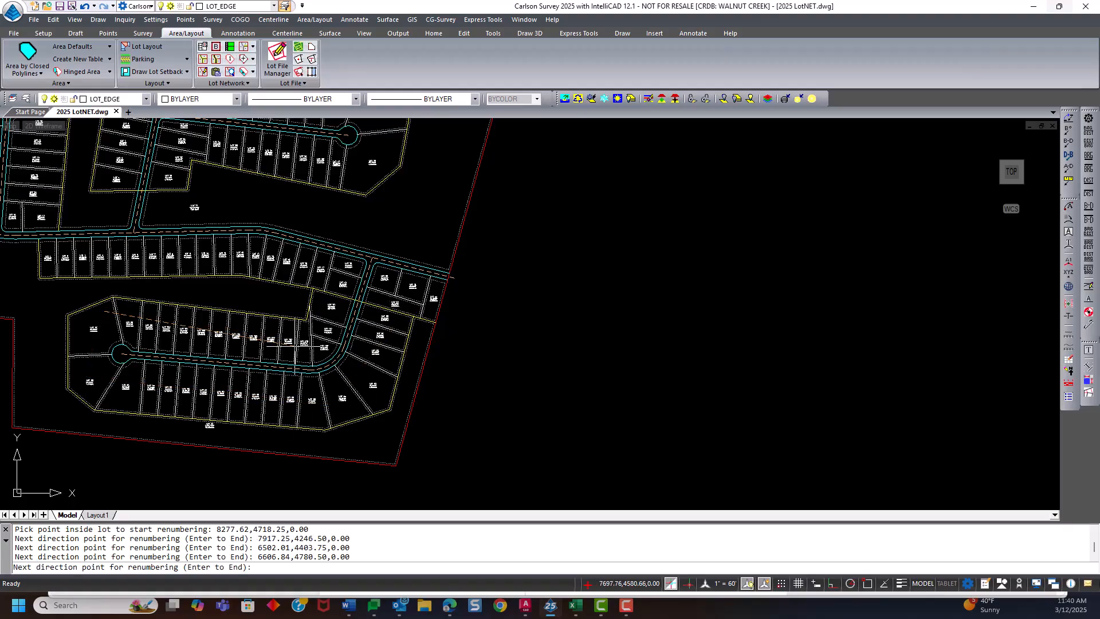
left_click(321, 348)
left_click(331, 302)
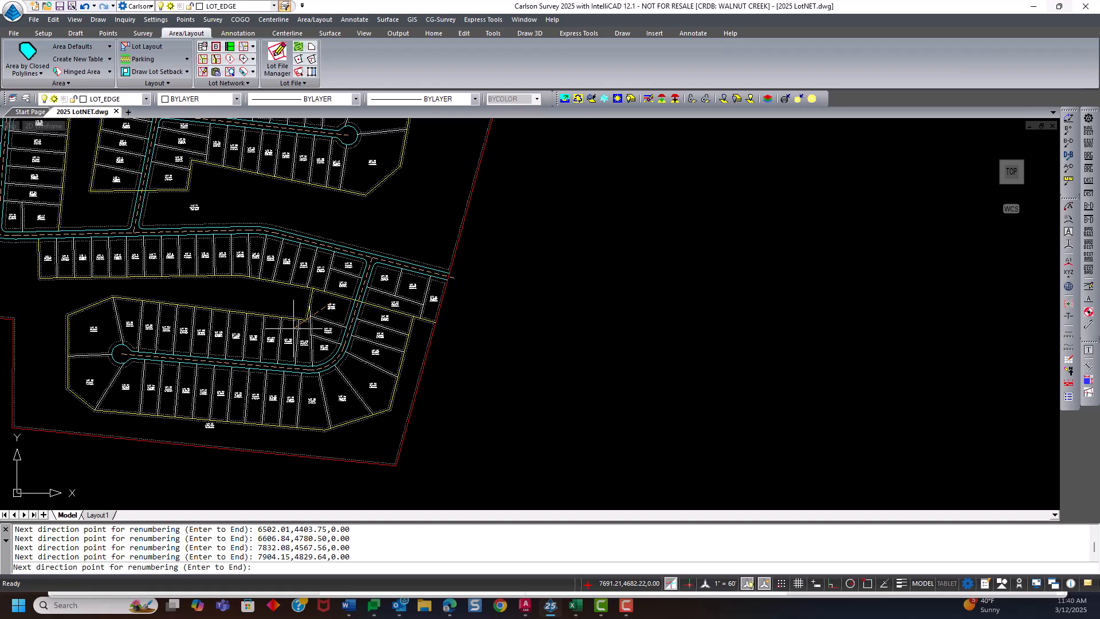
key("Return")
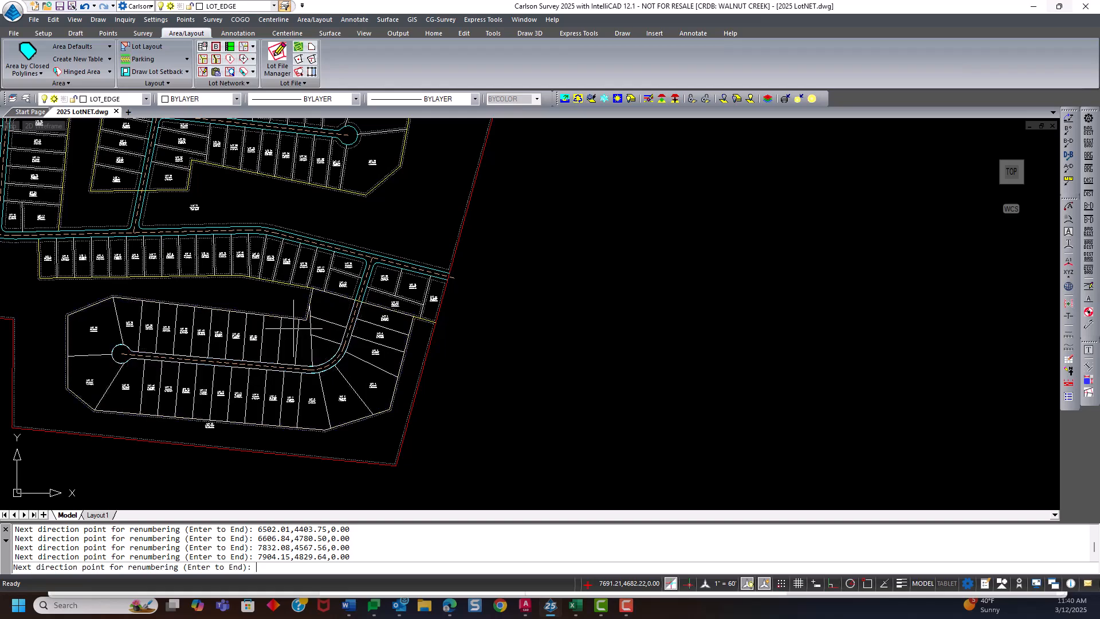
Sort the lots by block in the Lot Manager and move the dialog clear of the lot drawing.
left_click(277, 57)
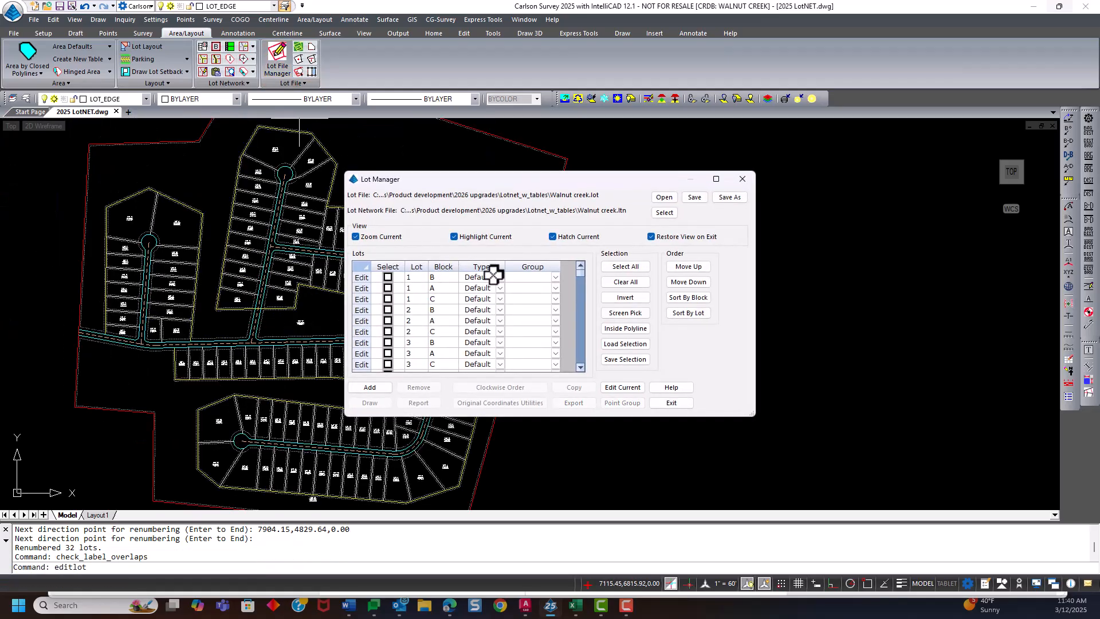
left_click(688, 297)
scroll(473, 323, "down", 1)
scroll(464, 315, "up", 1)
left_click(416, 276)
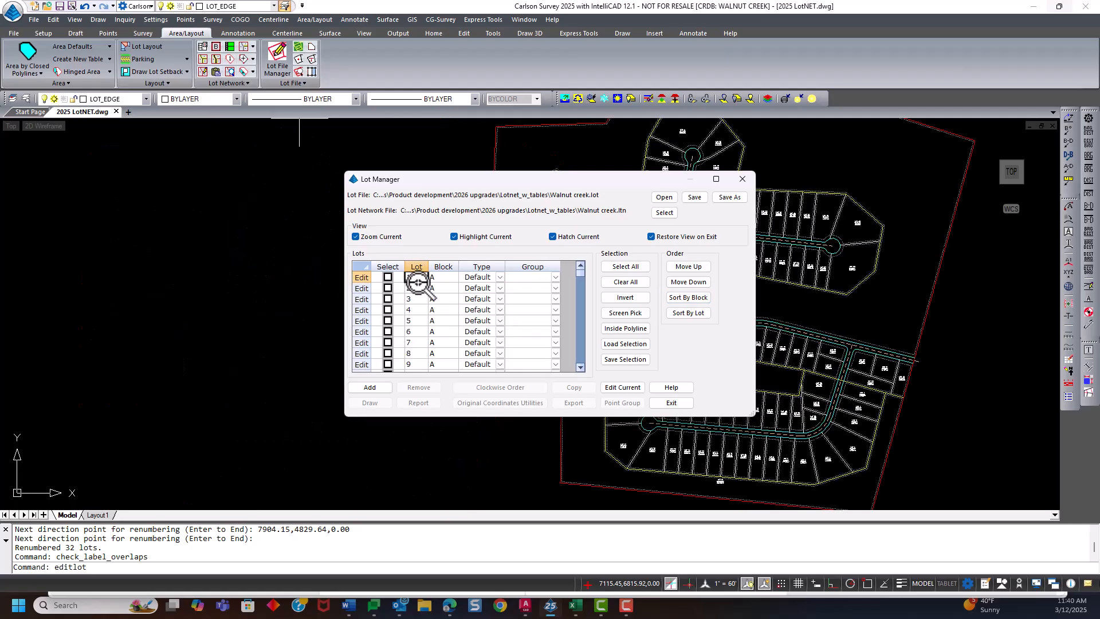
left_click_drag(524, 188, 210, 176)
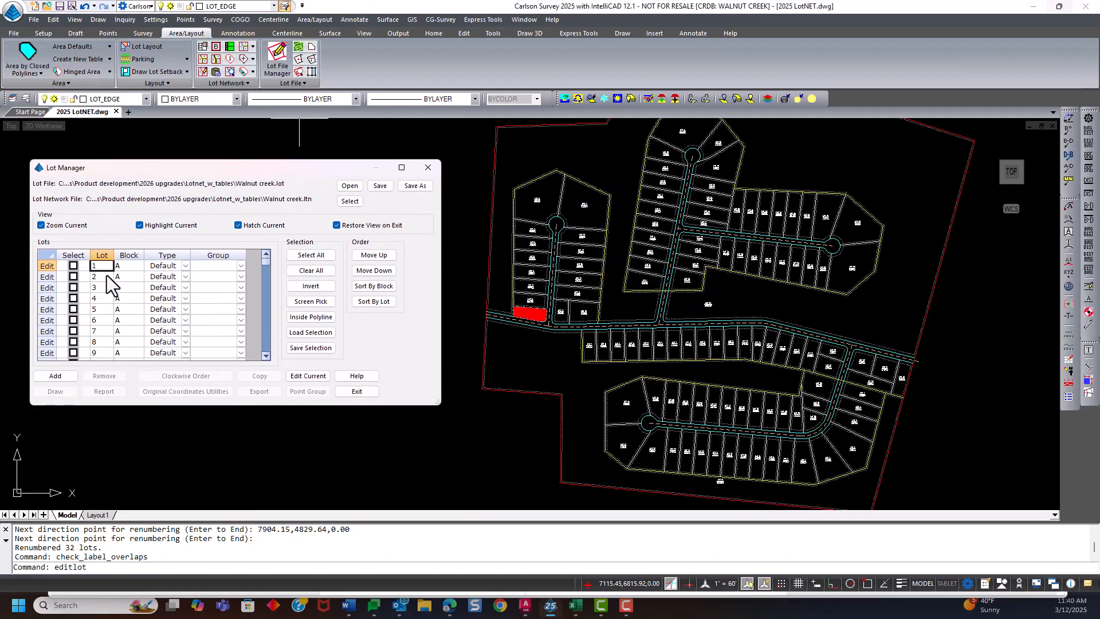
Turn off Zoom Current and highlight block A lots 2 through 7 one after another to check their order.
left_click(104, 277)
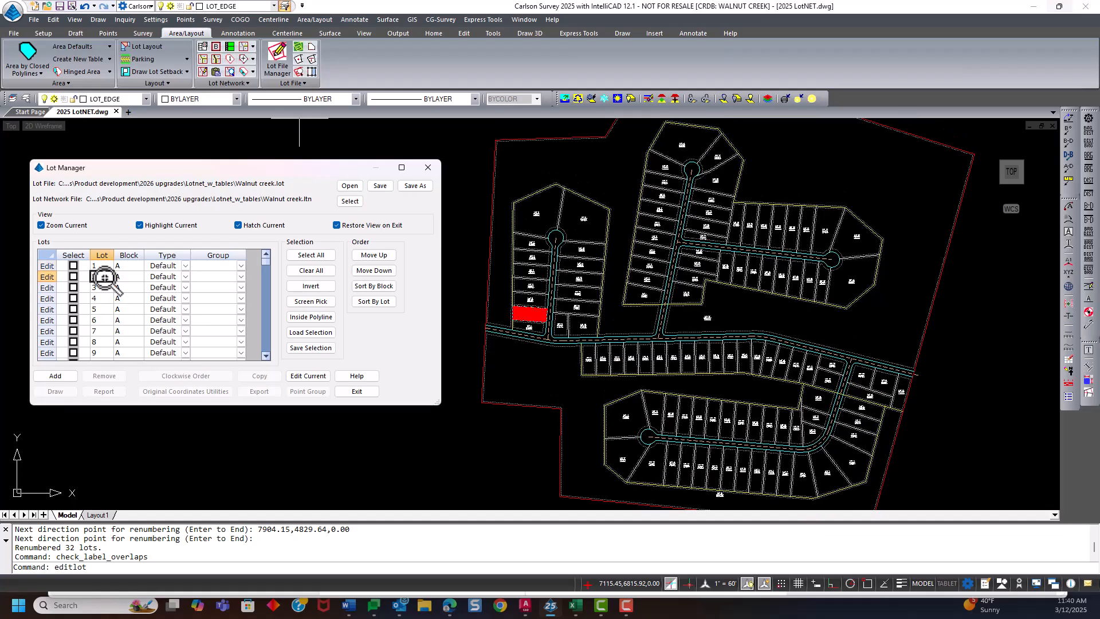
left_click(41, 225)
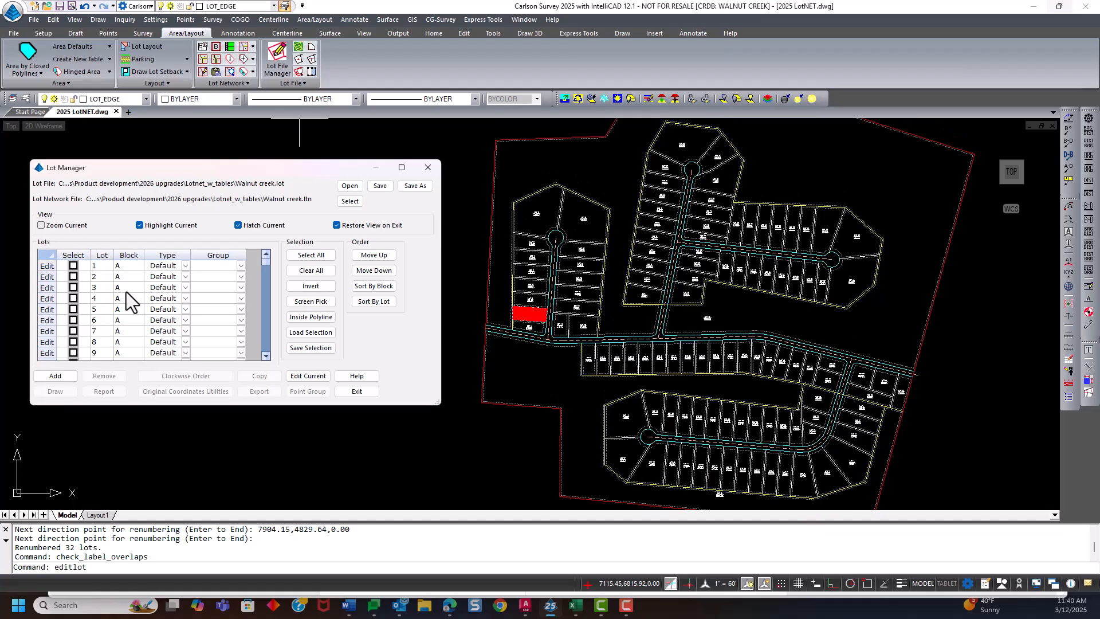
left_click(100, 288)
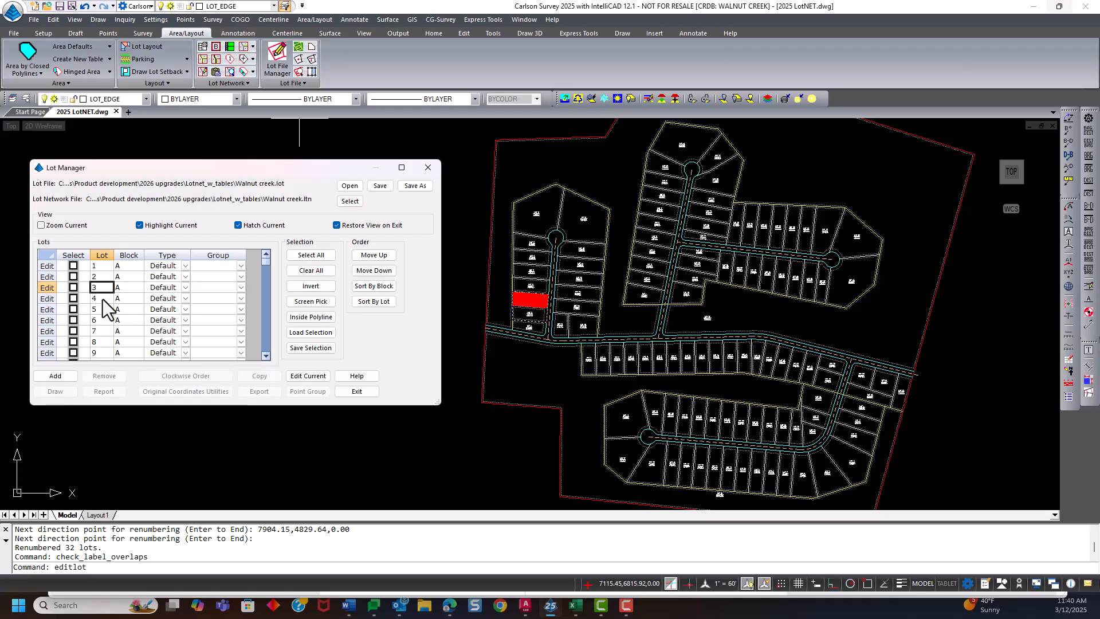
left_click(102, 298)
left_click(104, 309)
left_click(106, 320)
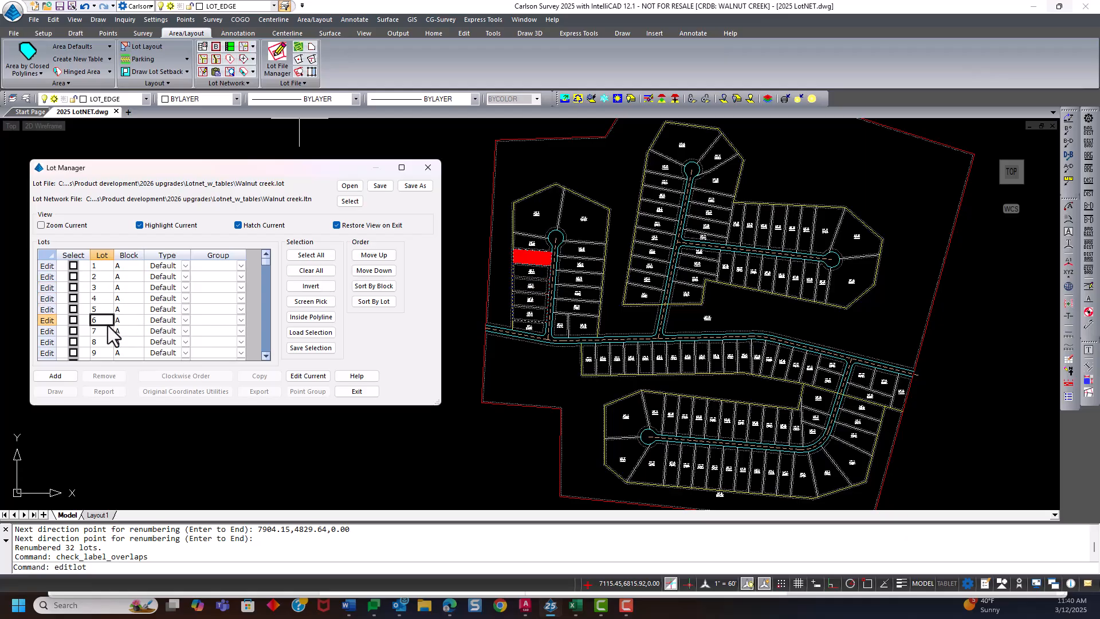
left_click(109, 331)
Check lots 1 and 38 of block B and lot 1 of block C by highlighting them in the drawing.
scroll(132, 327, "down", 5)
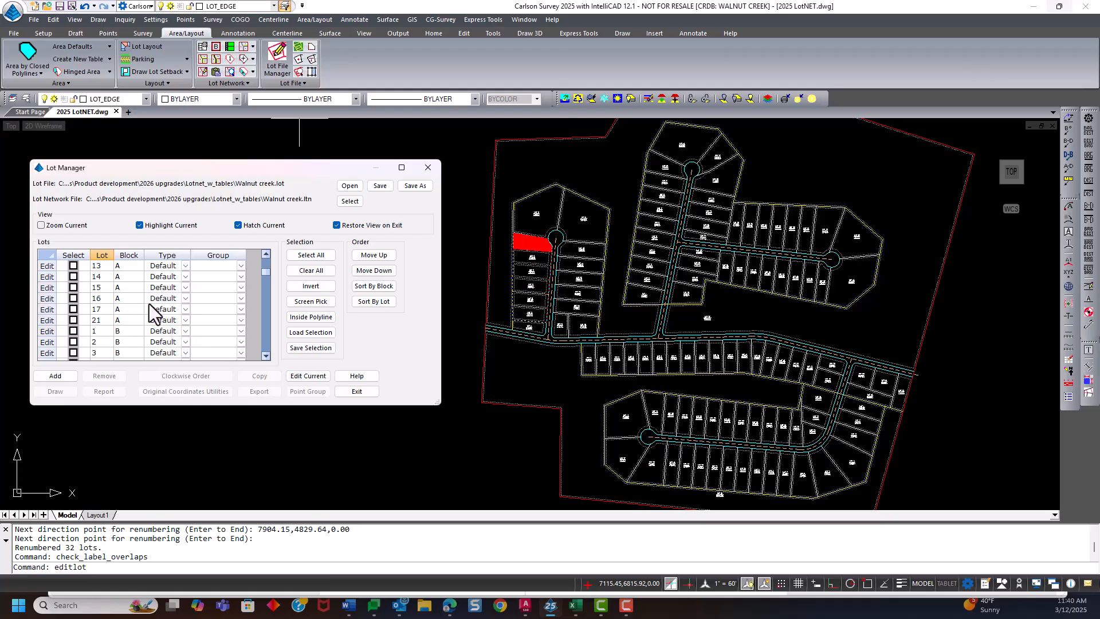
left_click(101, 298)
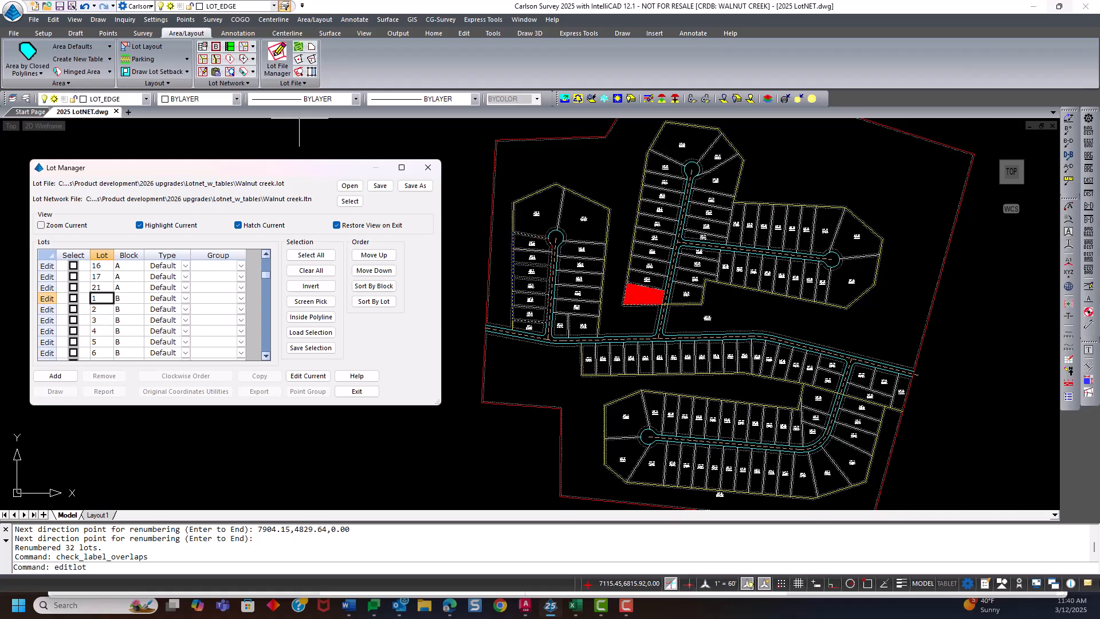
scroll(106, 312, "down", 7)
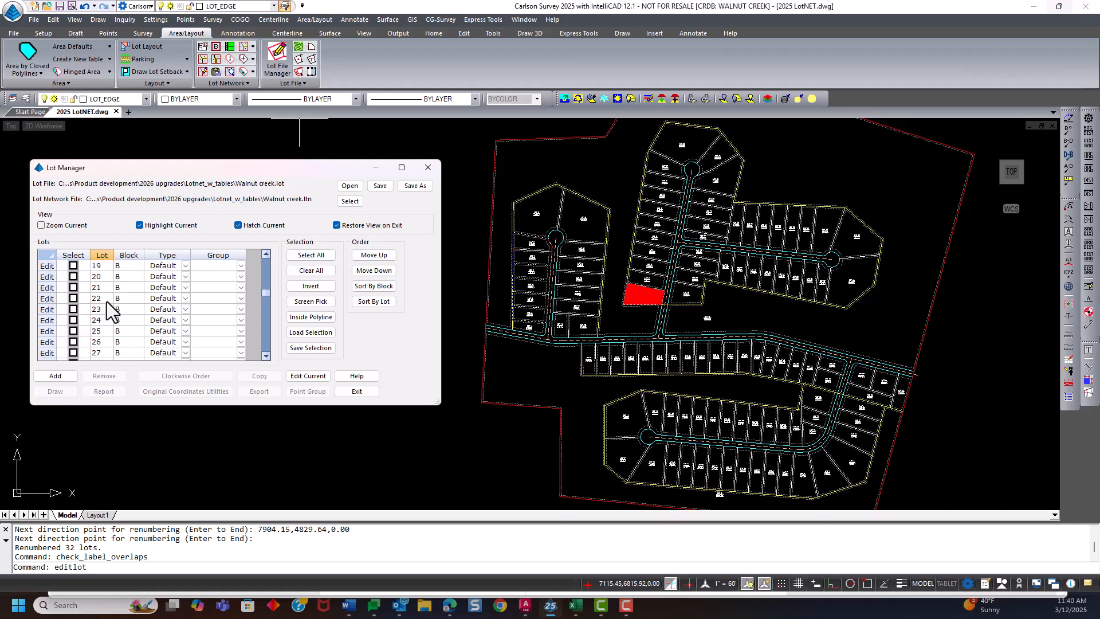
scroll(132, 342, "down", 6)
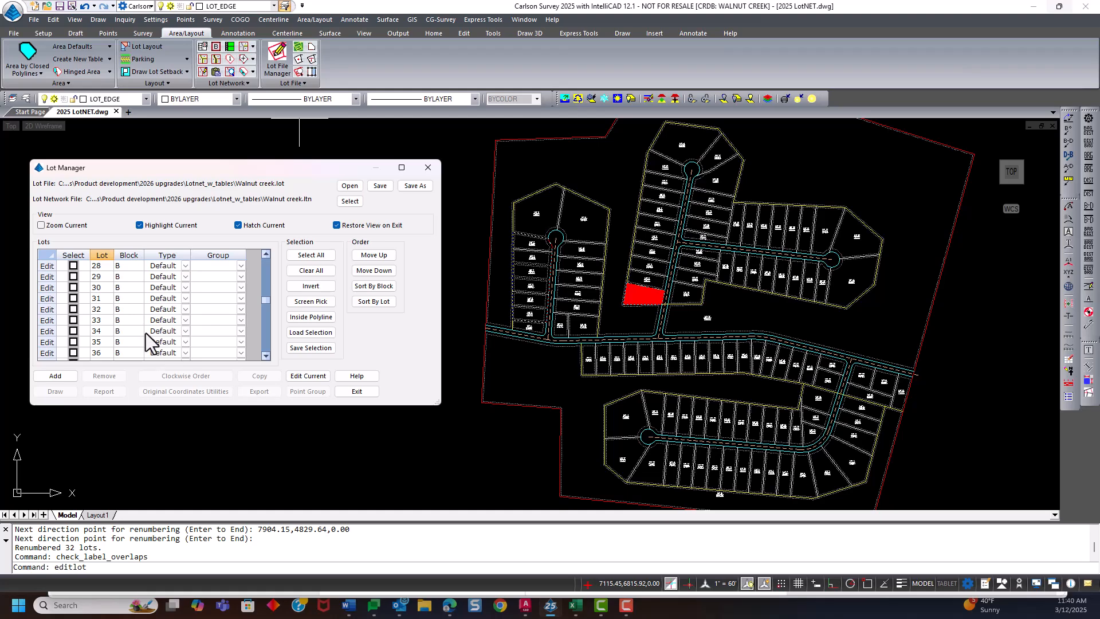
left_click(99, 277)
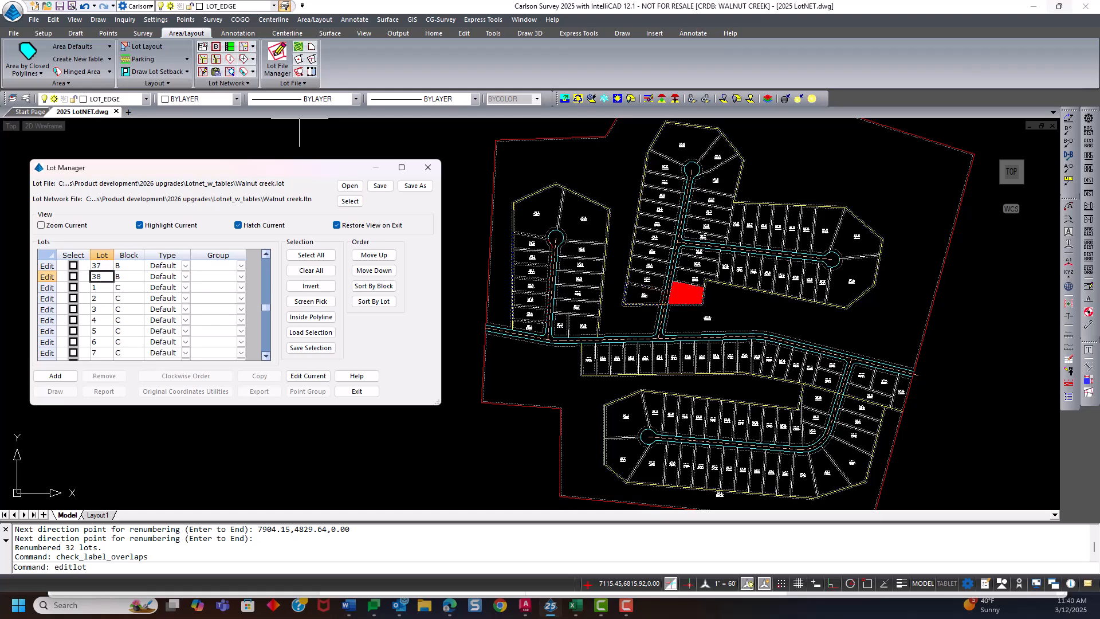
left_click(103, 288)
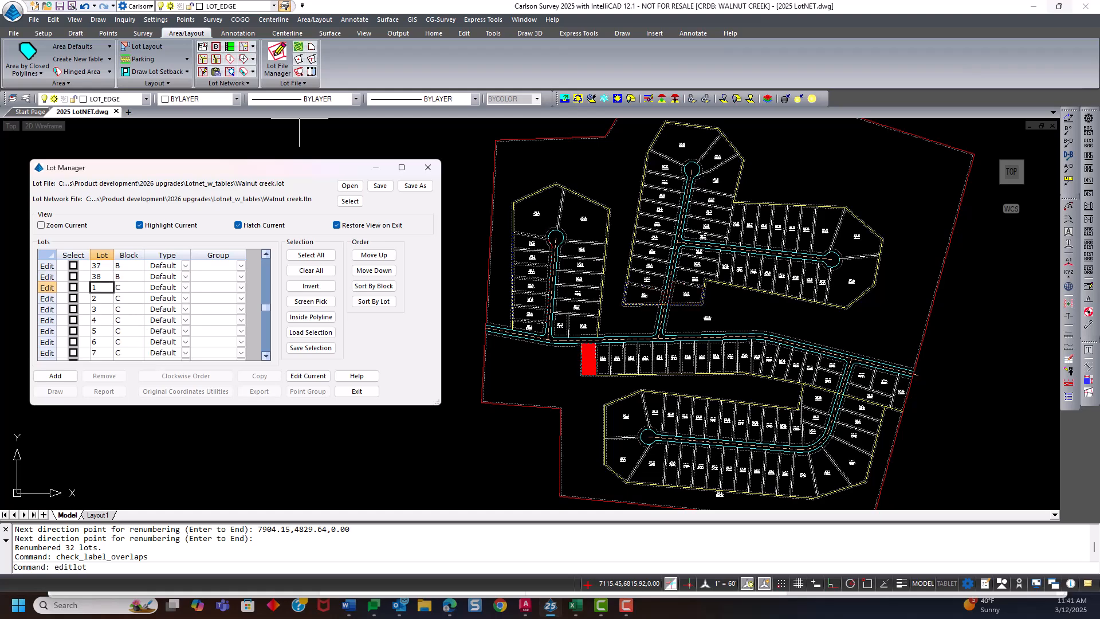
Check the last block C lot and lots 1 and 32 of block D by highlighting them in the drawing.
scroll(112, 299, "down", 7)
scroll(117, 303, "up", 2)
left_click(105, 331)
left_click(112, 341)
scroll(140, 312, "down", 5)
scroll(144, 318, "down", 4)
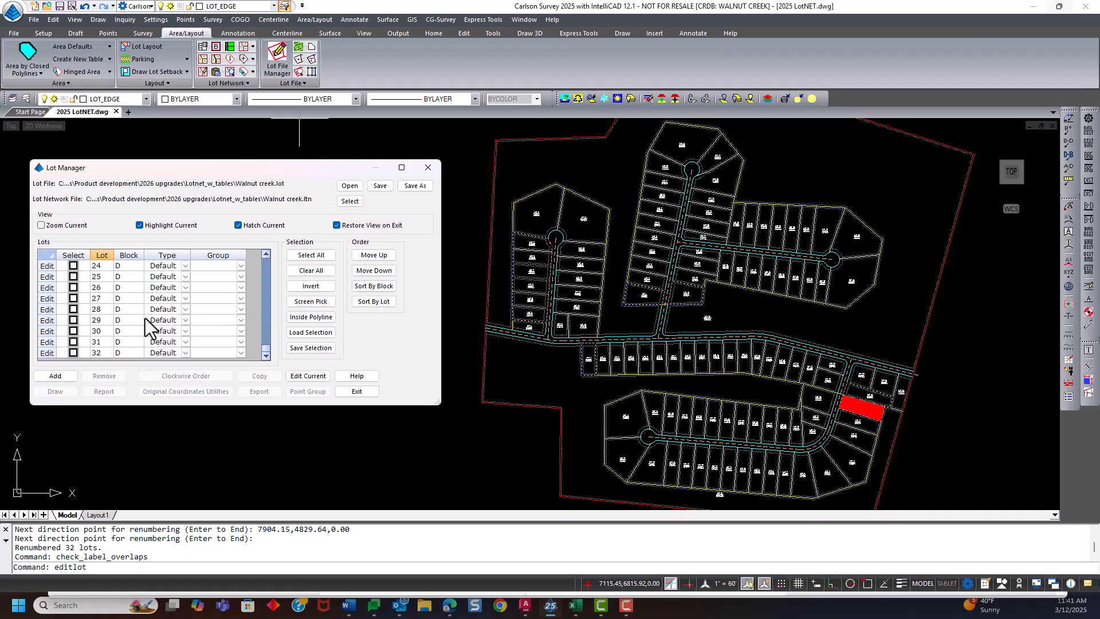
left_click(106, 352)
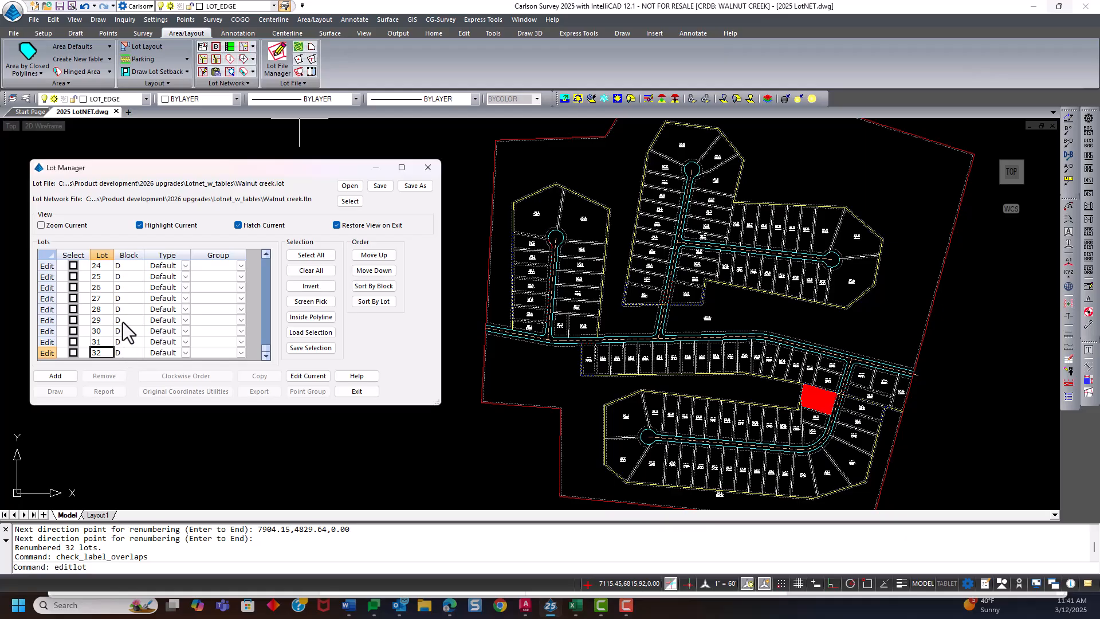
Review the block A entries in the sorted lot list and exit the Lot Manager.
scroll(122, 331, "up", 5)
scroll(121, 343, "up", 7)
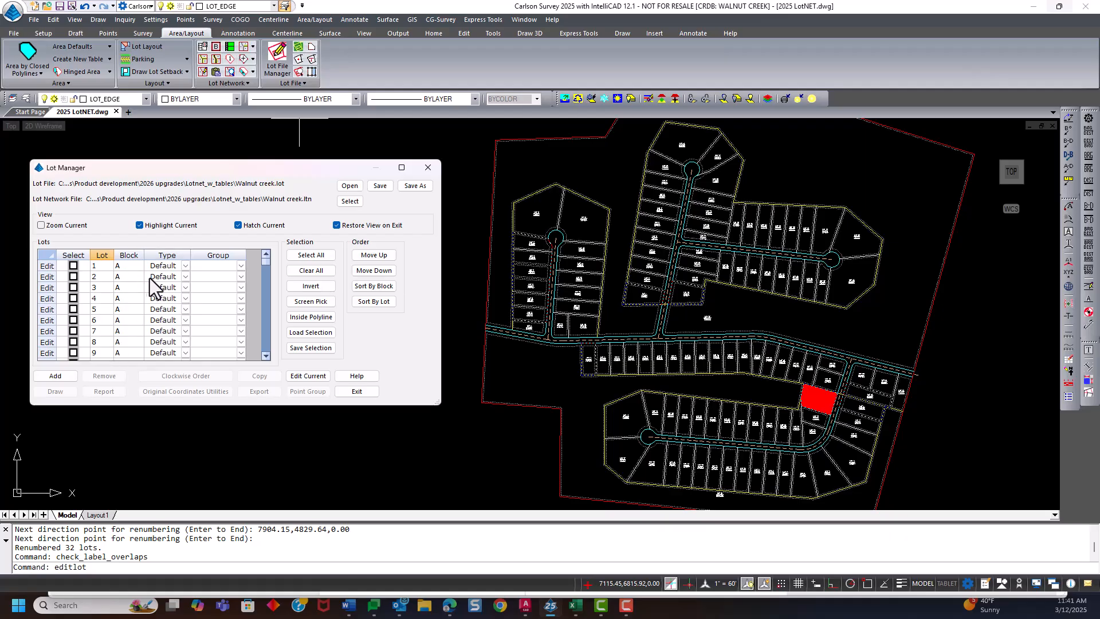
scroll(137, 324, "down", 3)
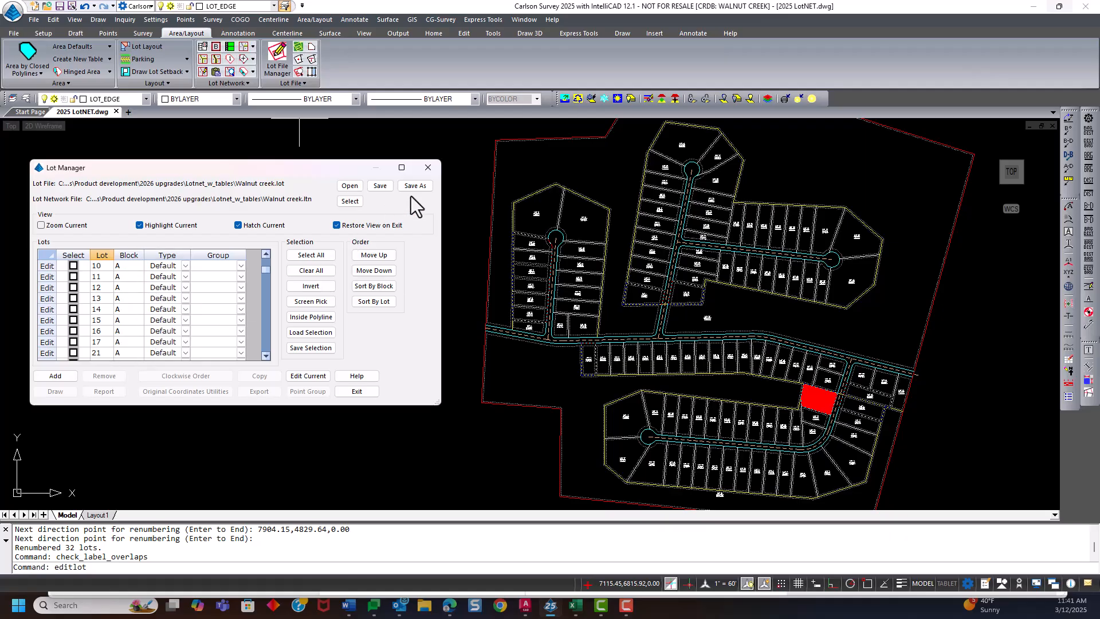
left_click(351, 393)
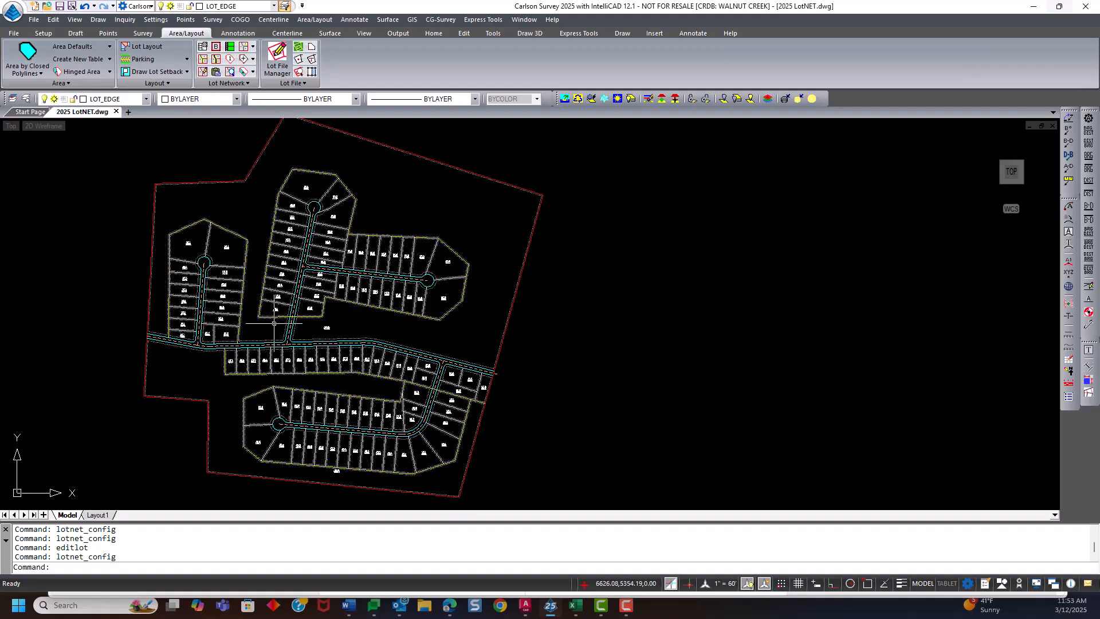
Inspect the label of the large remainder lot between the main road and block B.
scroll(327, 327, "up", 6)
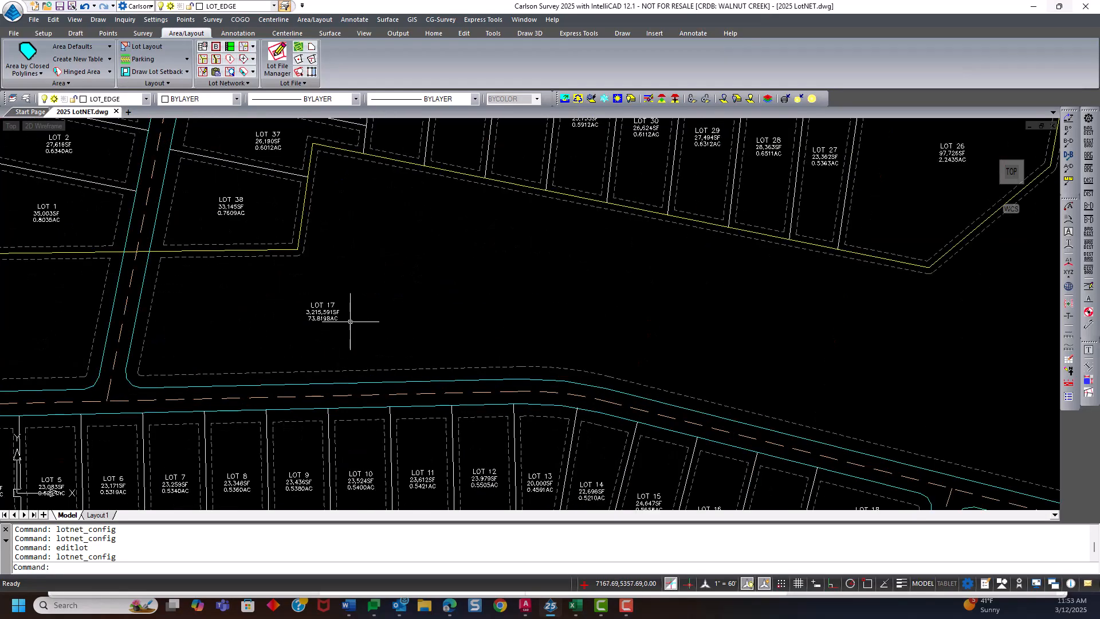
scroll(318, 307, "down", 5)
scroll(355, 297, "down", 2)
mouse_move(370, 299)
middle_mouse_down()
mouse_move(400, 299)
mouse_move(344, 297)
middle_mouse_up()
scroll(392, 253, "down", 1)
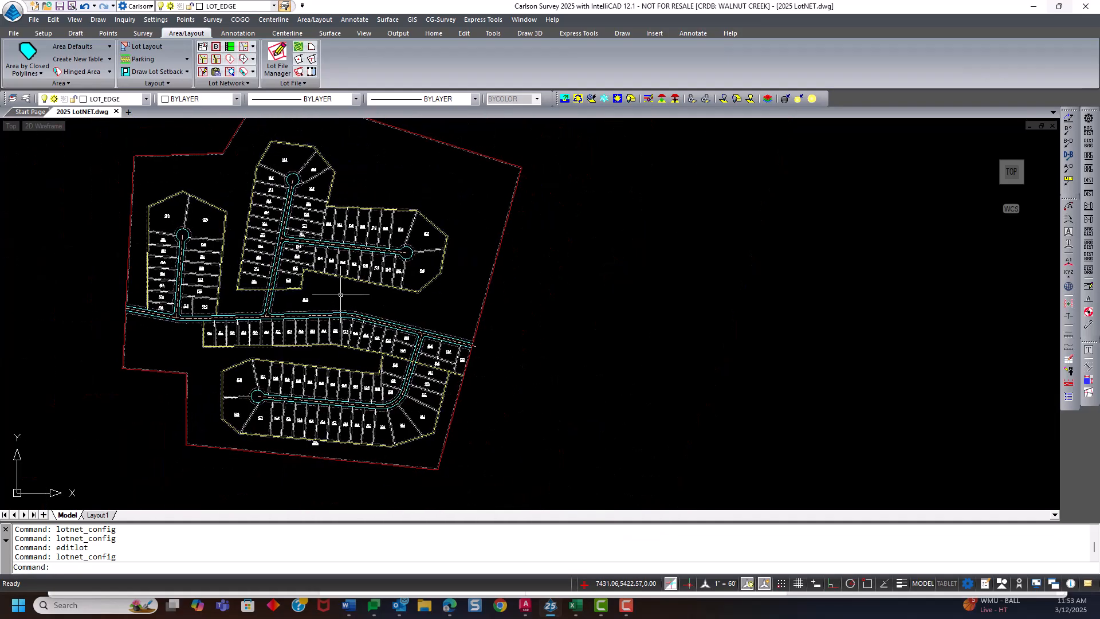
Reopen the Lot Manager beside the drawing, look through the block A lots in the list, and exit it.
left_click(277, 58)
left_click_drag(575, 177, 642, 122)
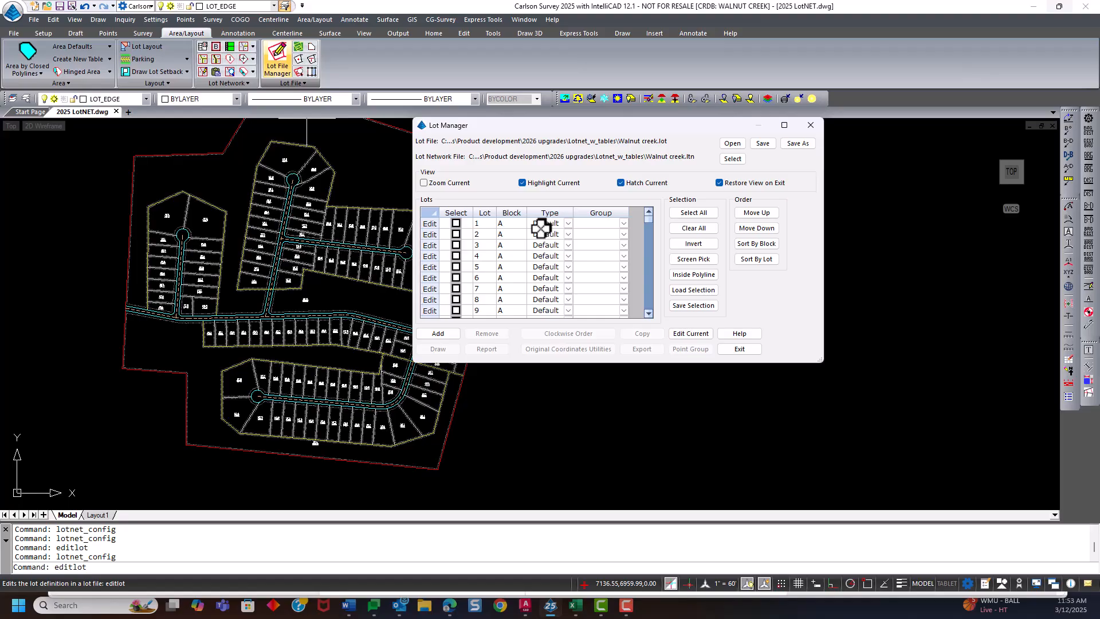
scroll(544, 230, "down", 3)
scroll(550, 235, "up", 1)
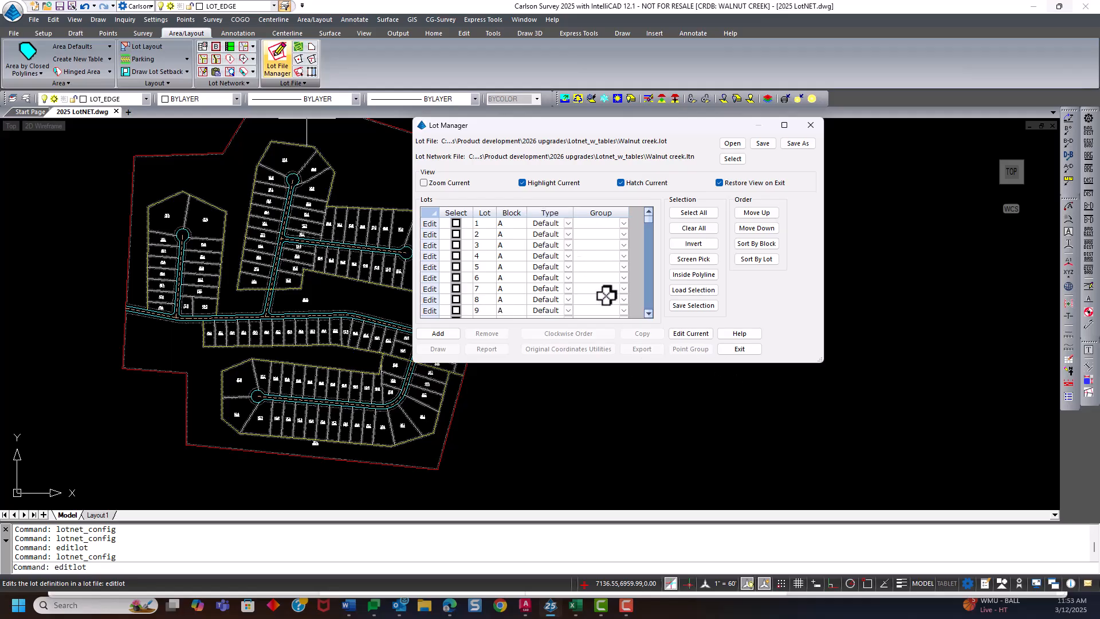
left_click(738, 349)
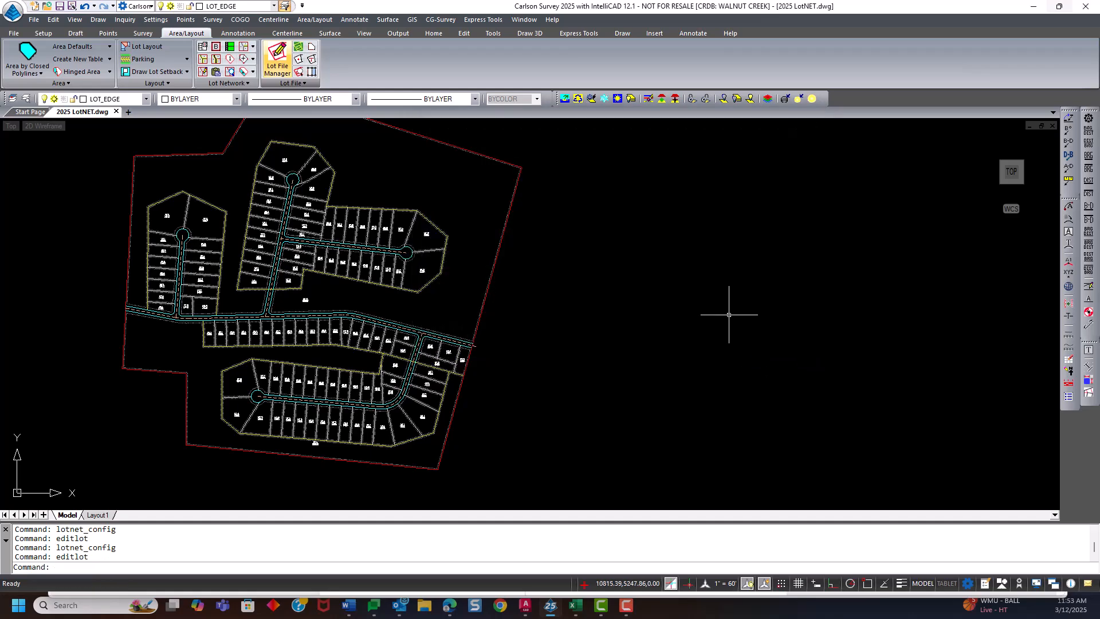
Add an additional lot type named OPEN SPACE to the lot network settings, using the LOT_EDGE line layer.
left_click(202, 52)
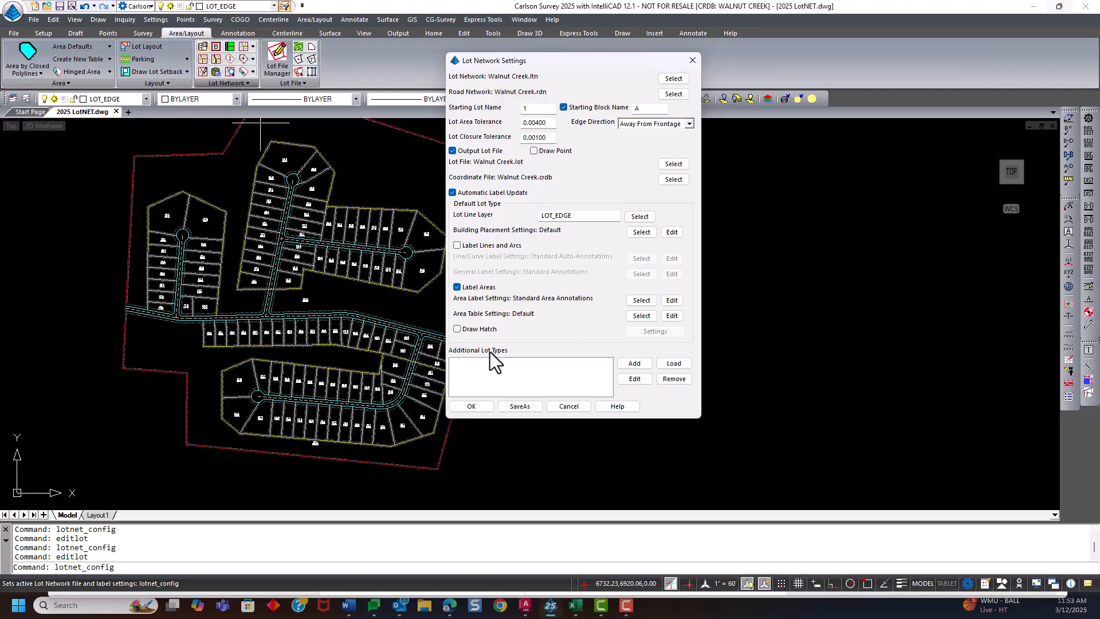
left_click(634, 363)
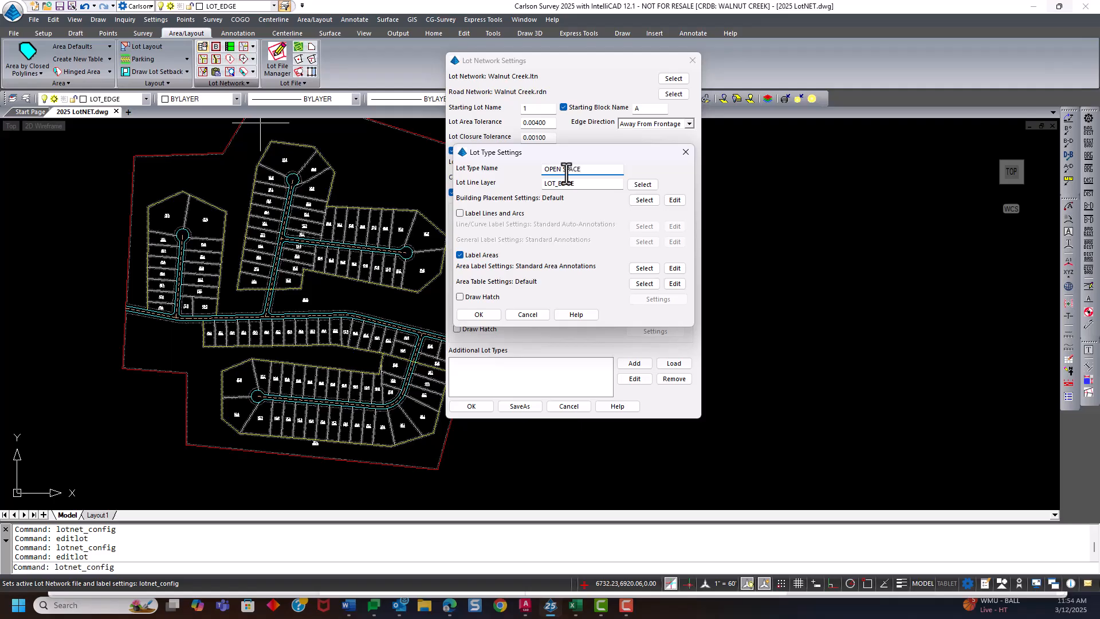
left_click(579, 184)
Turn off setback drawing in the building placement settings of the OPEN SPACE lot type.
left_click(675, 200)
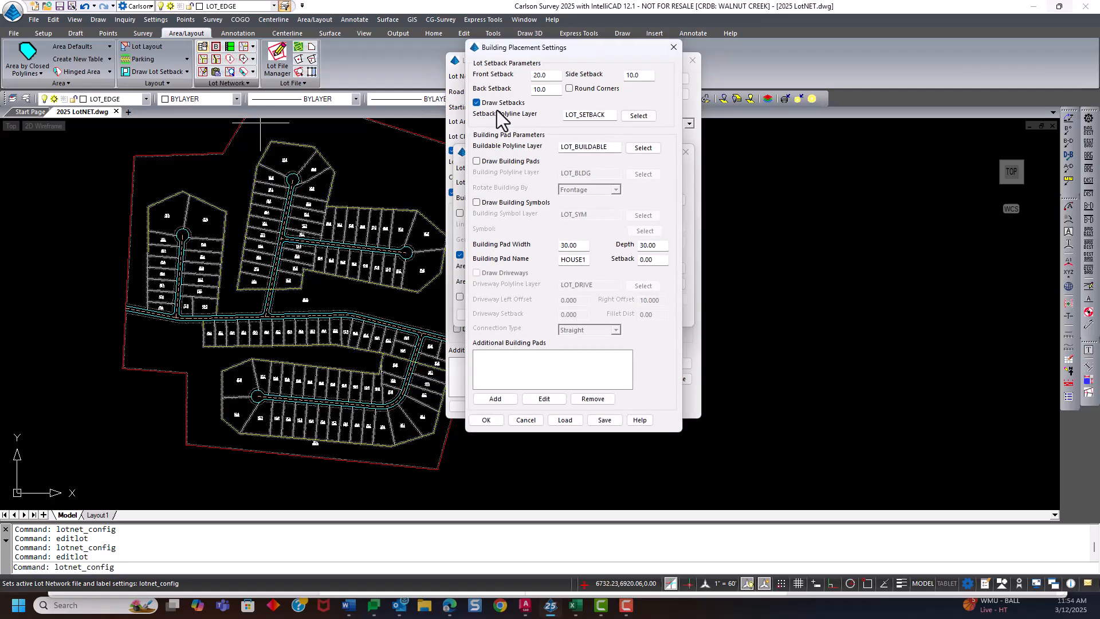
left_click(493, 105)
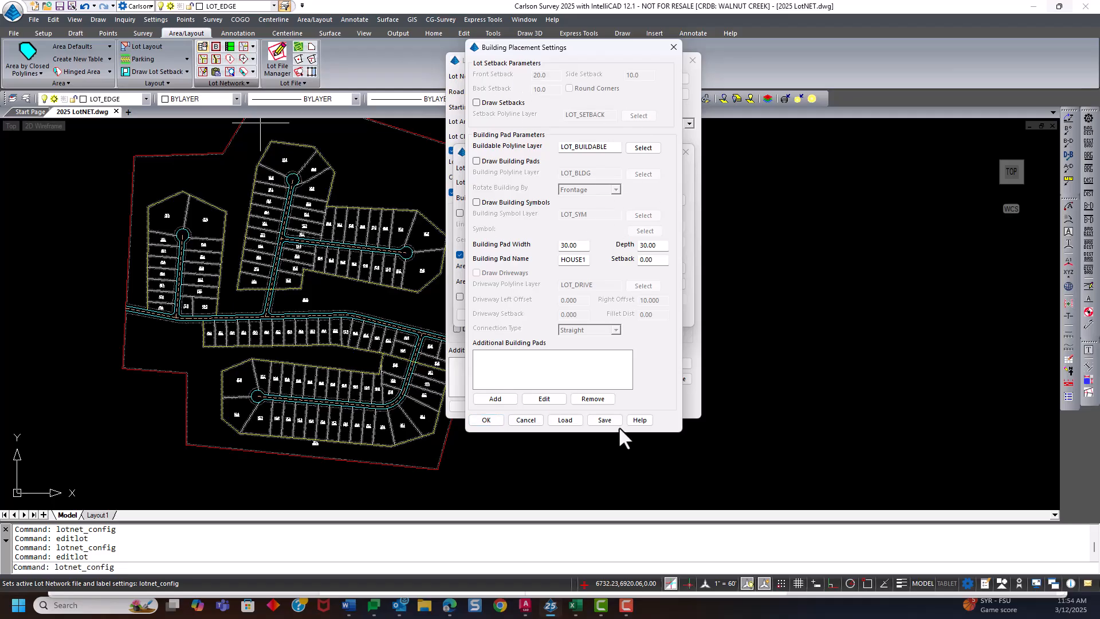
left_click(486, 419)
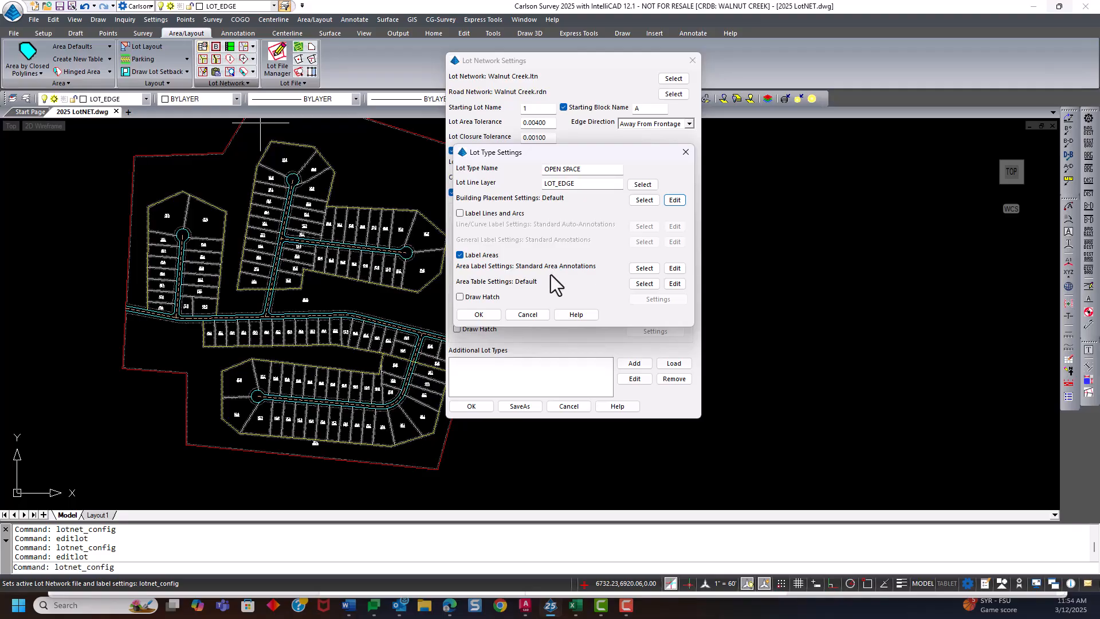
Save a copy of the lot type's area label settings as an area defaults file named OPEN SPACE.
left_click(669, 267)
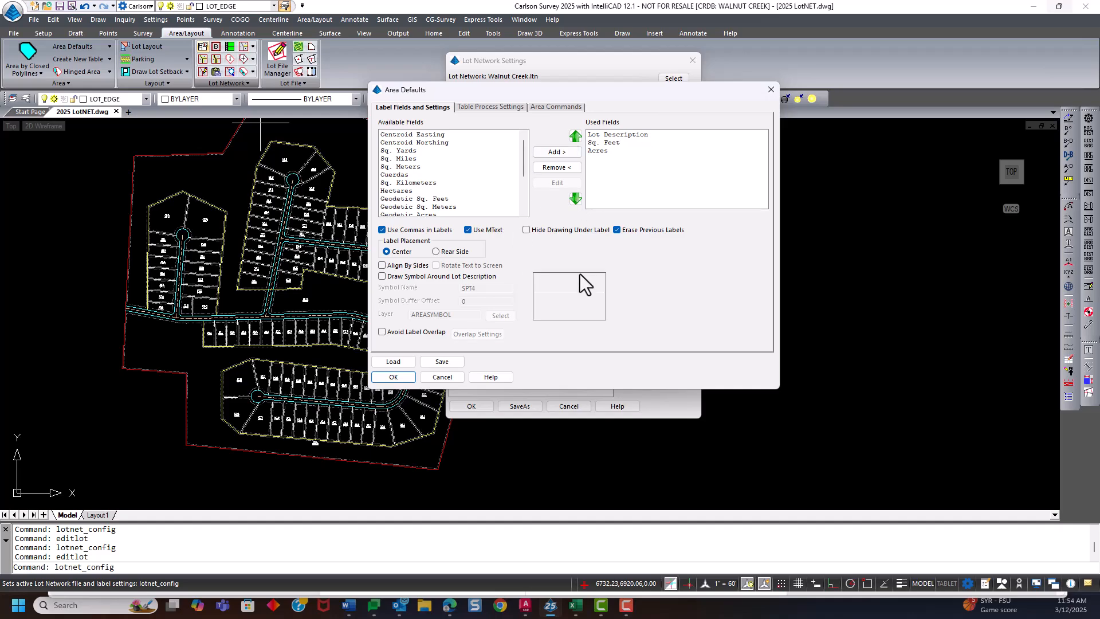
left_click(443, 362)
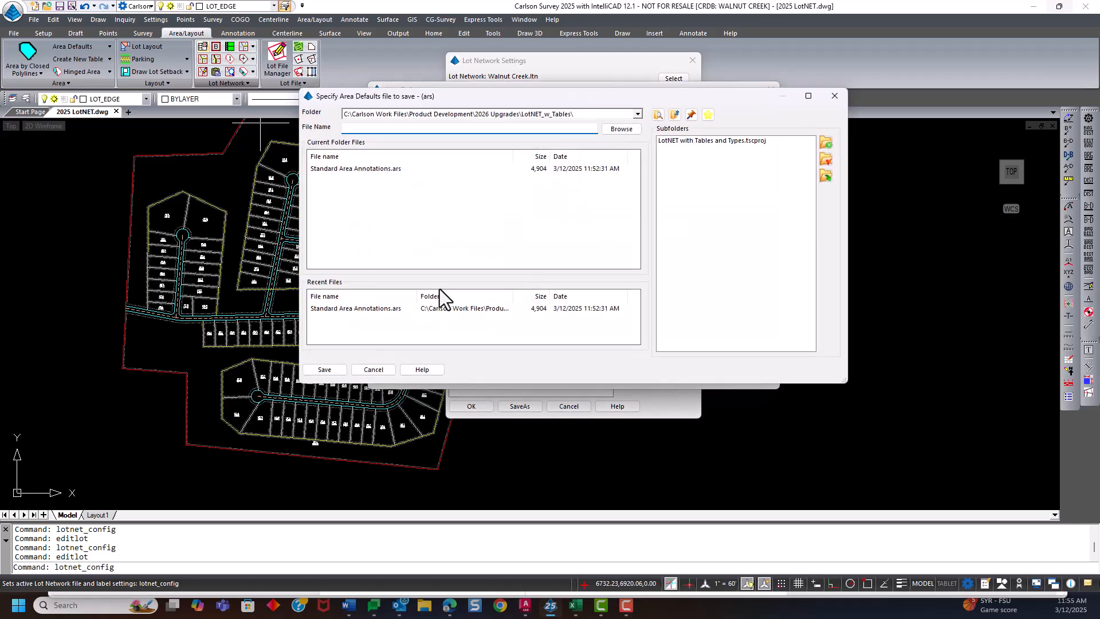
type("OP")
type("EN")
type(" SPC")
type("CE")
left_click(335, 369)
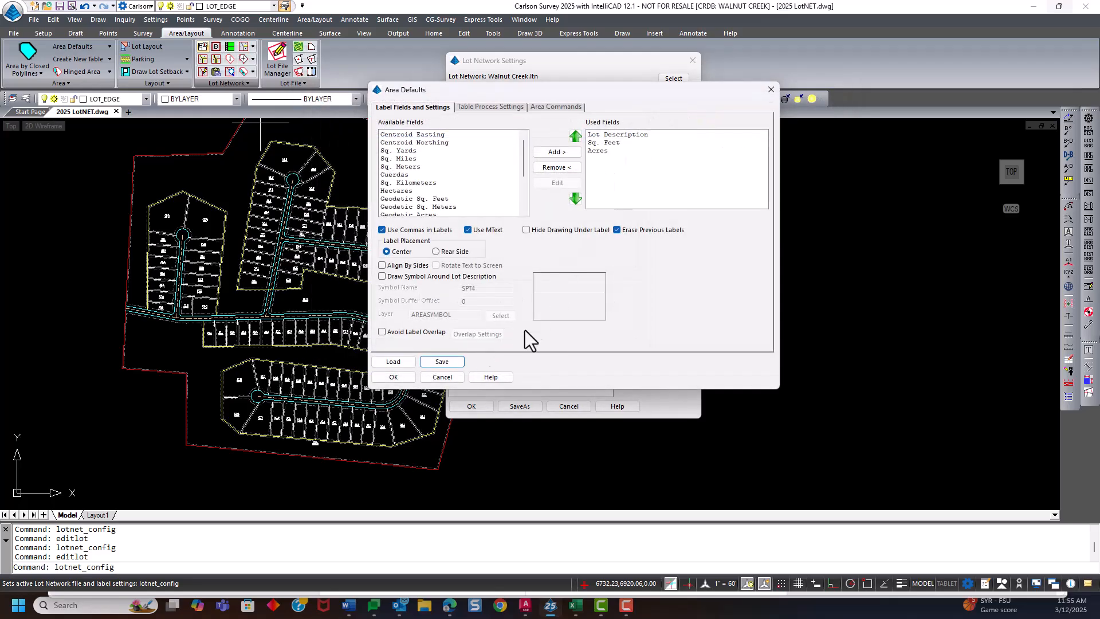
left_click(426, 378)
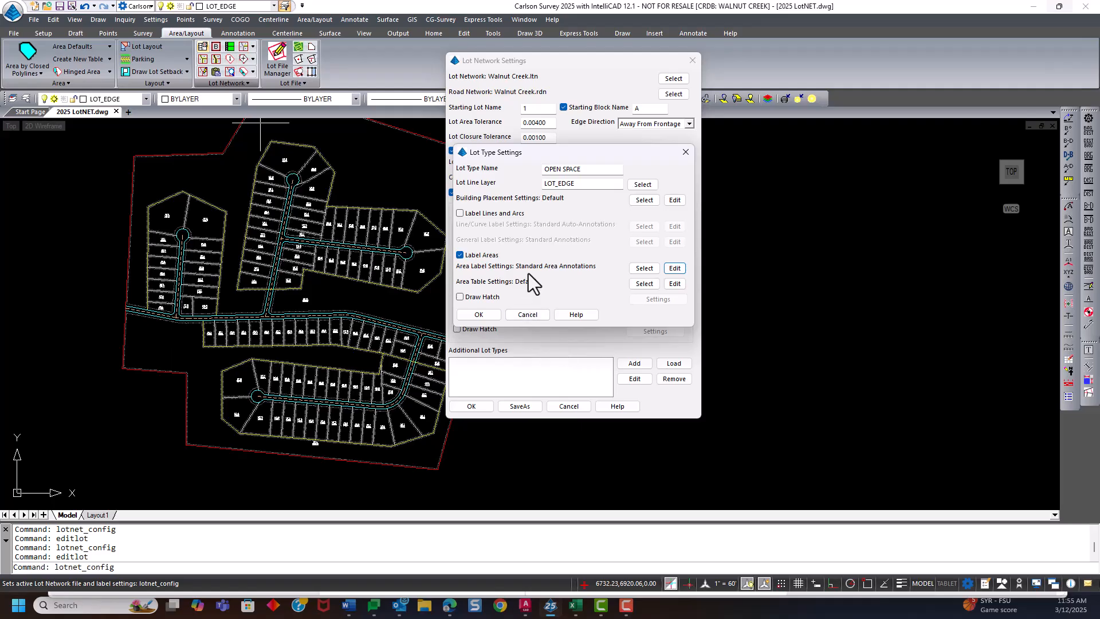
Assign the OPEN SPACE.ars area label settings to the OPEN SPACE lot type.
left_click(643, 270)
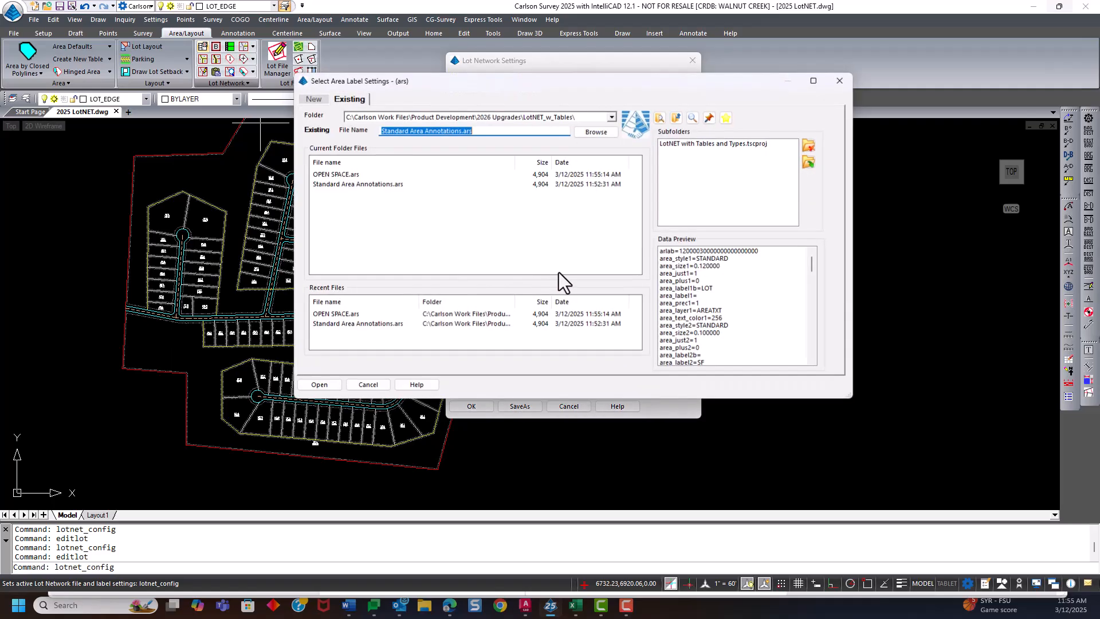
left_click(339, 175)
left_click(321, 384)
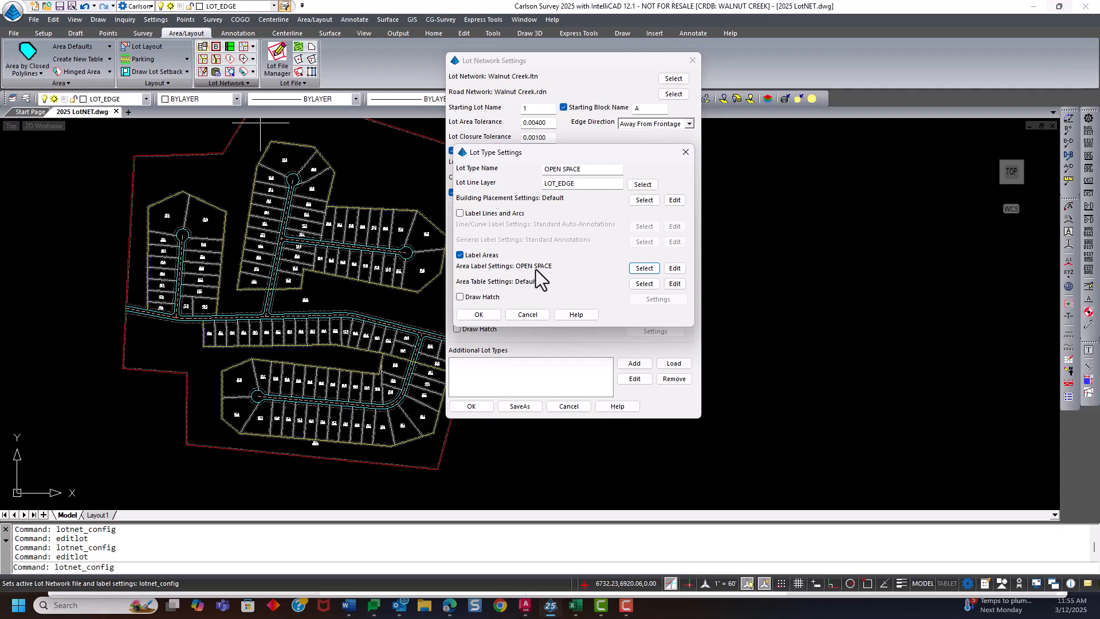
left_click_drag(565, 155, 607, 353)
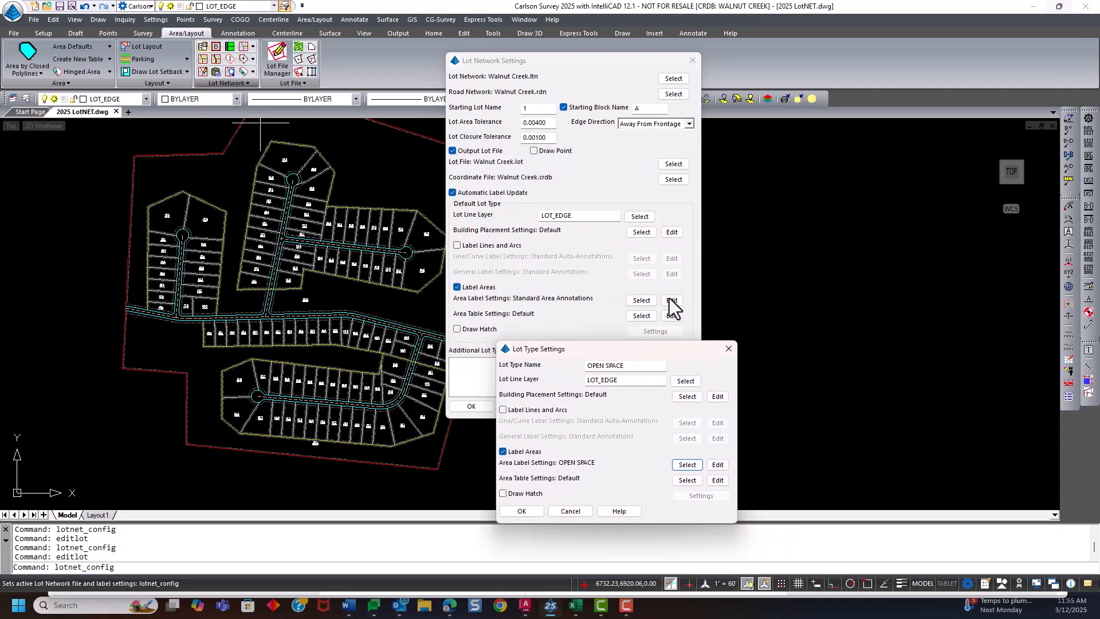
left_click_drag(595, 350, 550, 203)
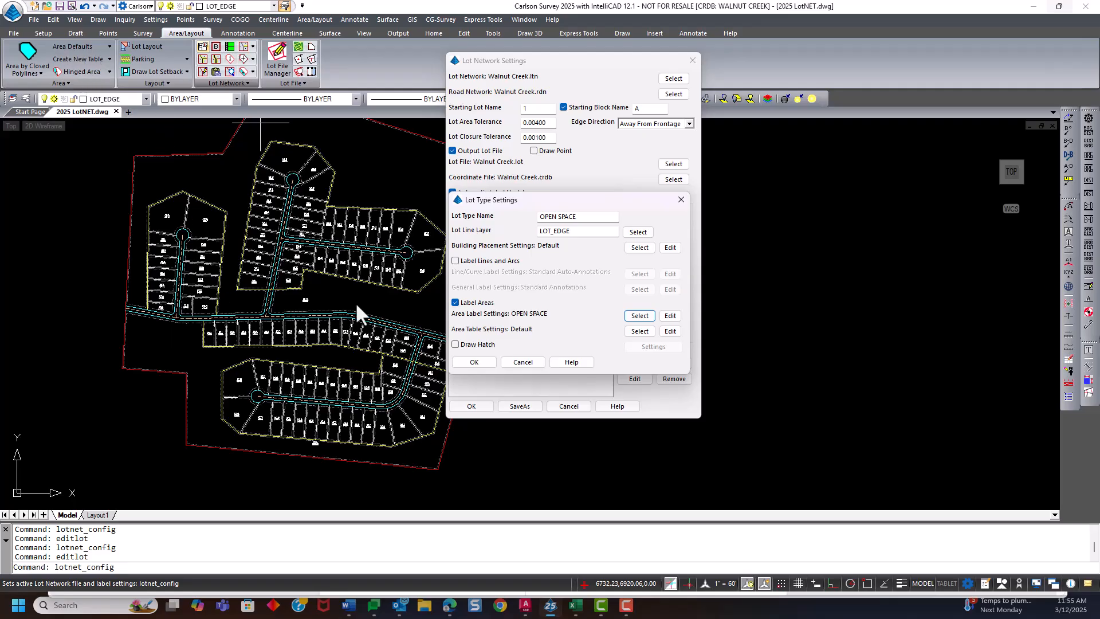
Set the Lot Description prefix to "OS" in the OPEN SPACE area label settings.
left_click(666, 316)
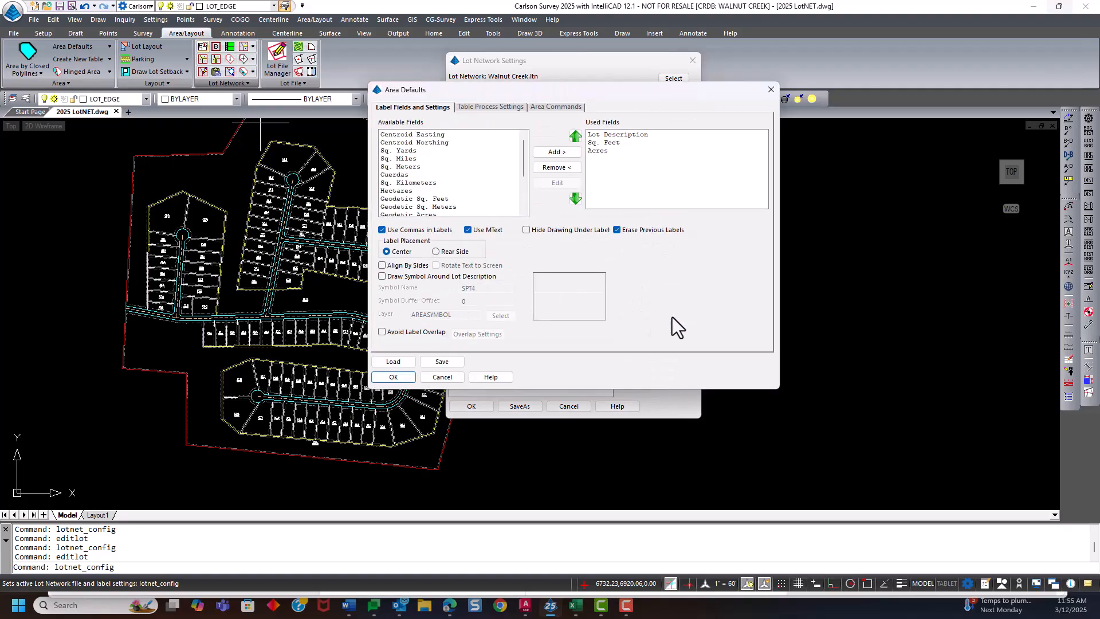
left_click(617, 135)
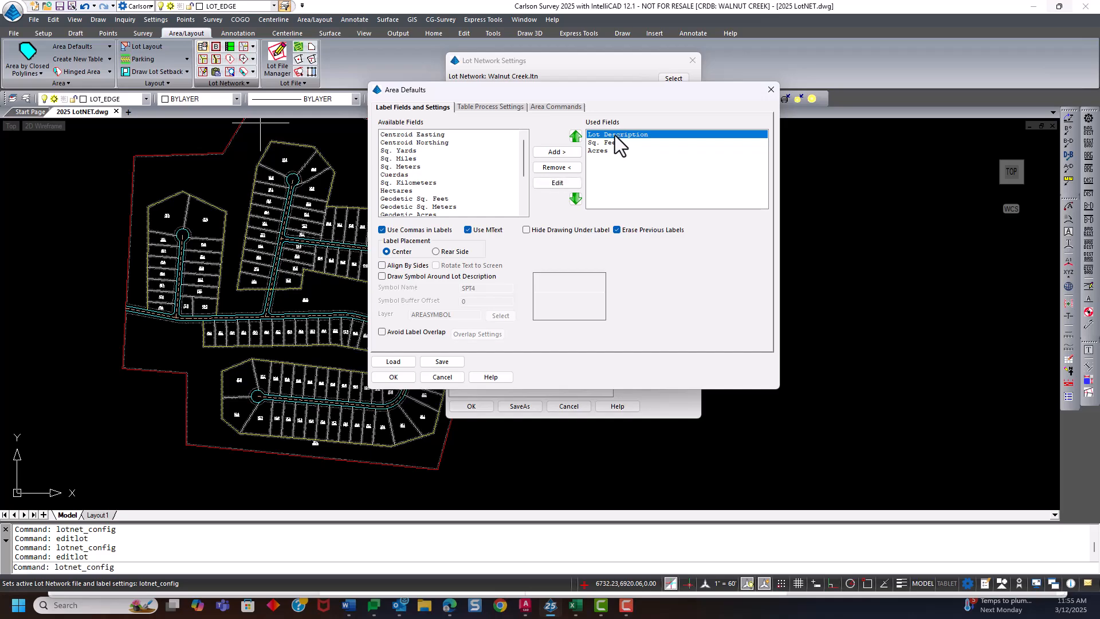
left_click(557, 183)
left_click_drag(588, 245, 561, 247)
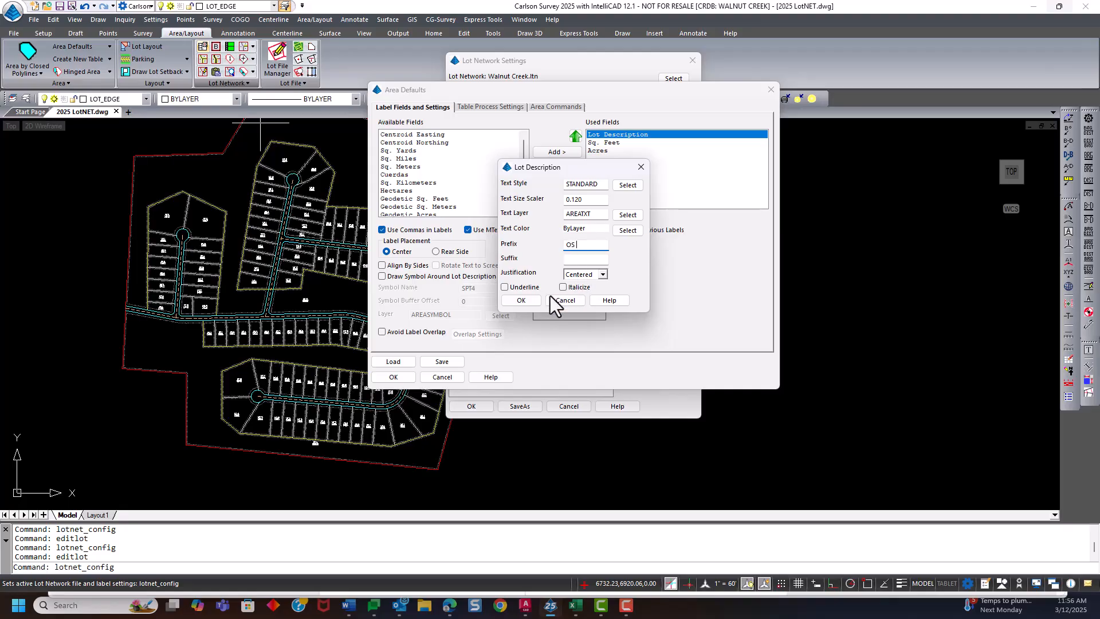
left_click(521, 300)
Remove the Sq. Feet field from the OPEN SPACE area labels and accept the lot type and lot network settings.
left_click(610, 143)
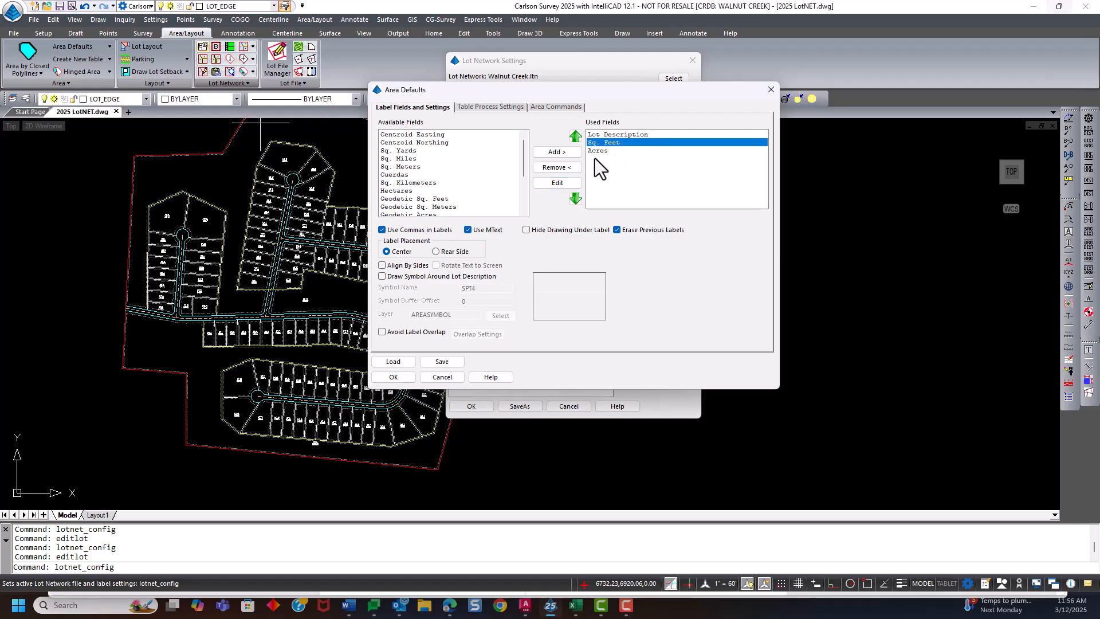
left_click(539, 167)
left_click_drag(617, 92, 679, 90)
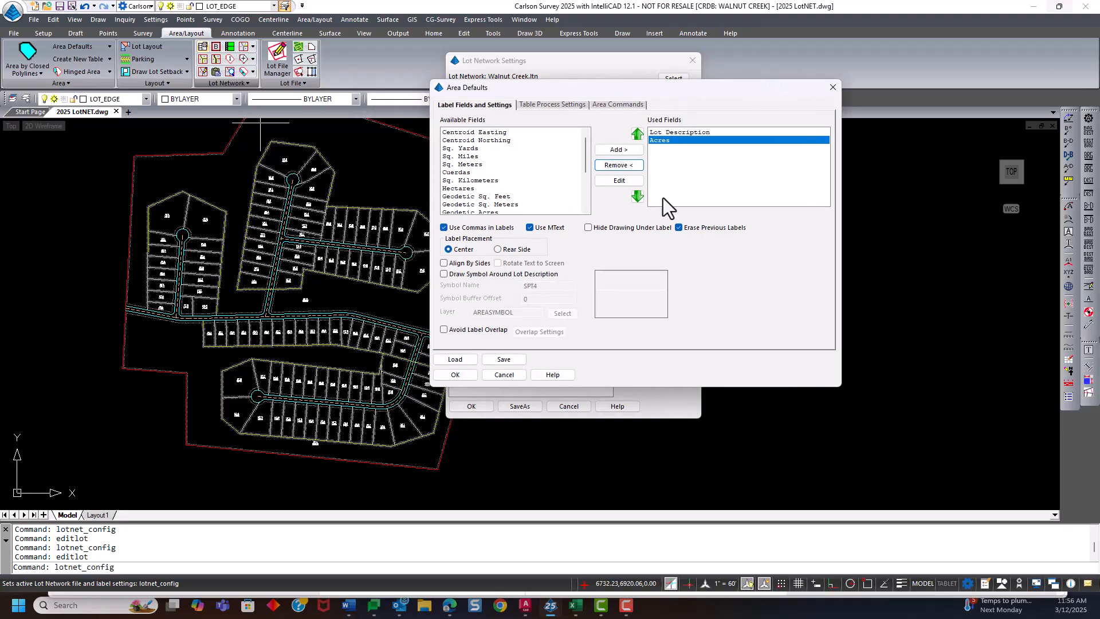
left_click(456, 375)
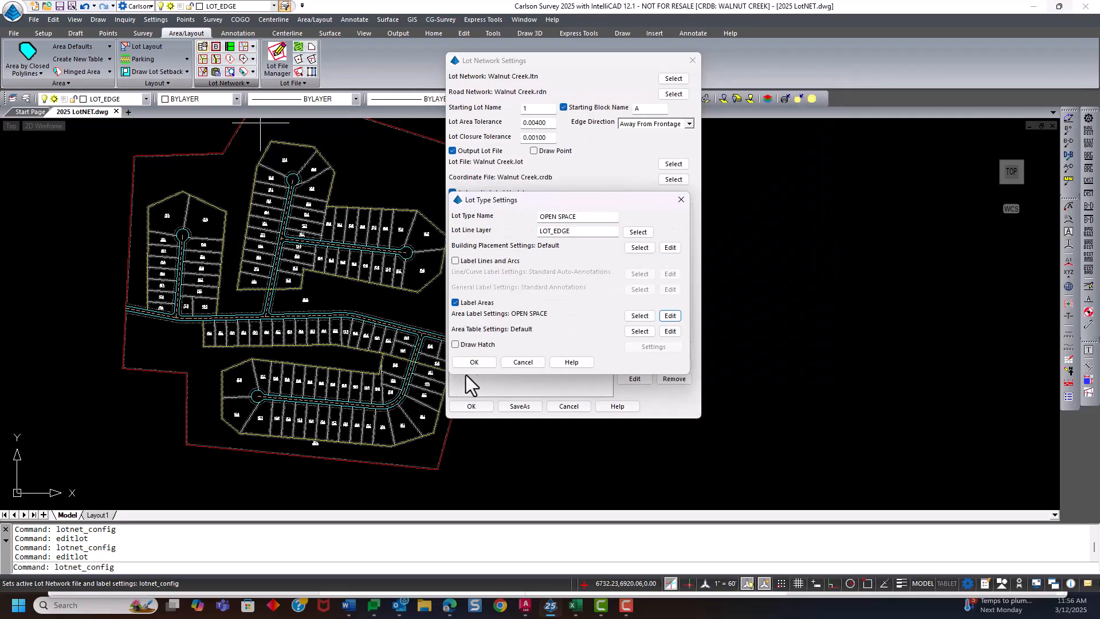
left_click(475, 365)
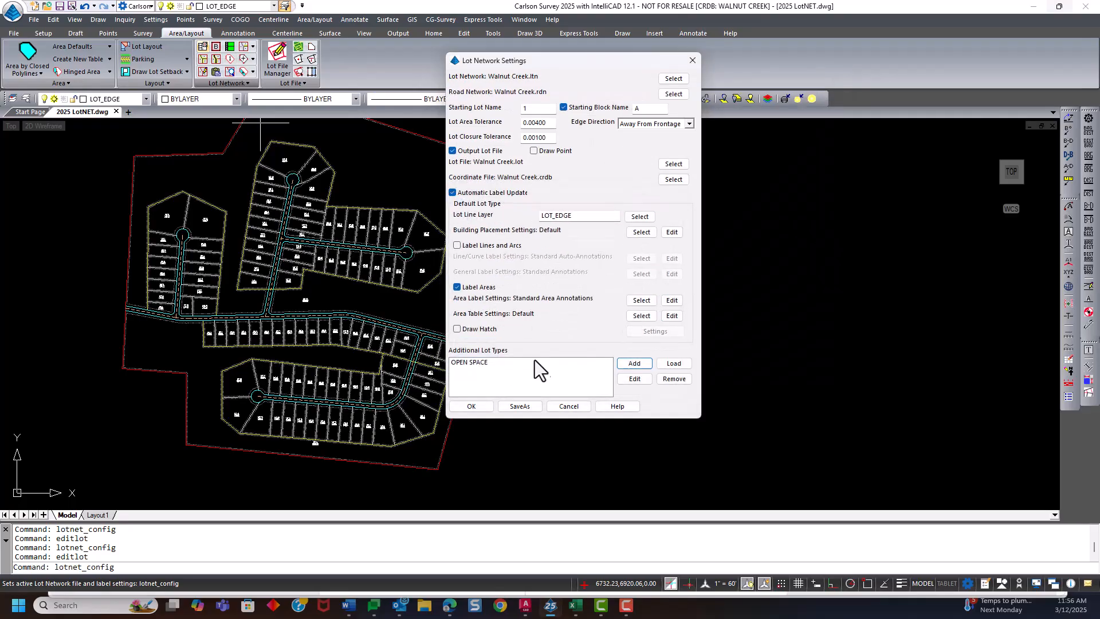
left_click(471, 406)
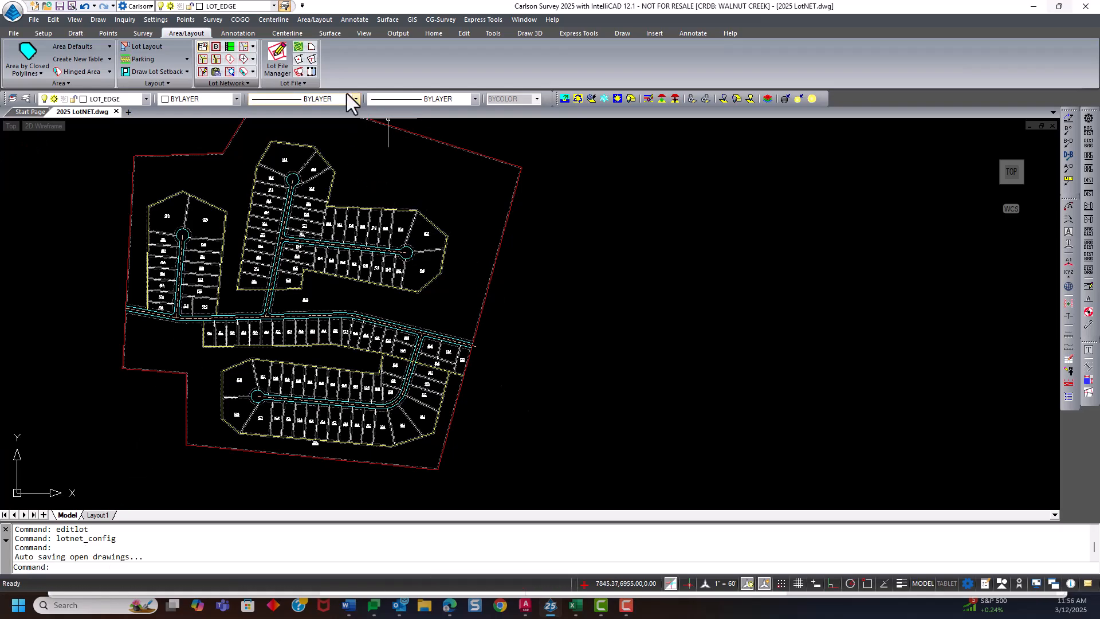
Assign the OPEN SPACE lot type to the large parcel just north of the main road, using crossing selection.
left_click(309, 18)
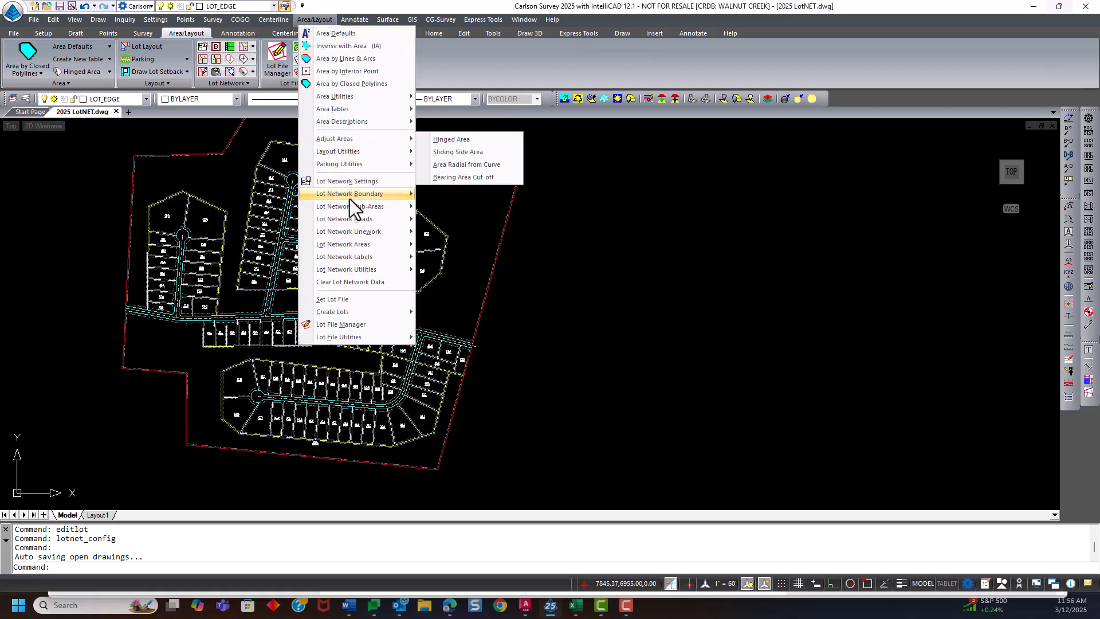
mouse_move(367, 280)
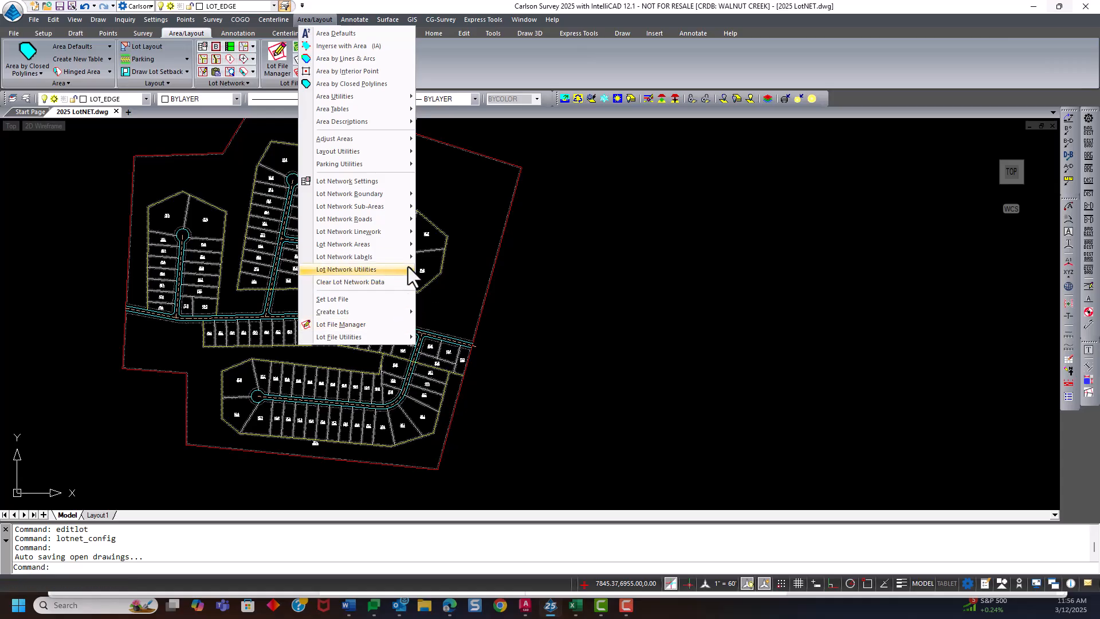
mouse_move(400, 269)
left_click(469, 427)
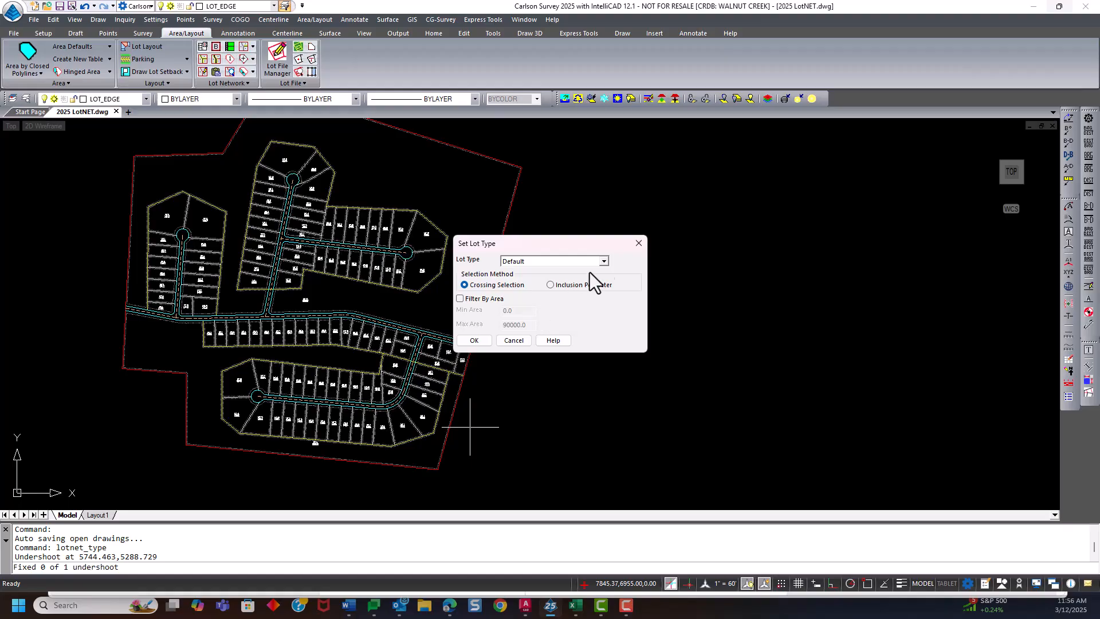
left_click(604, 262)
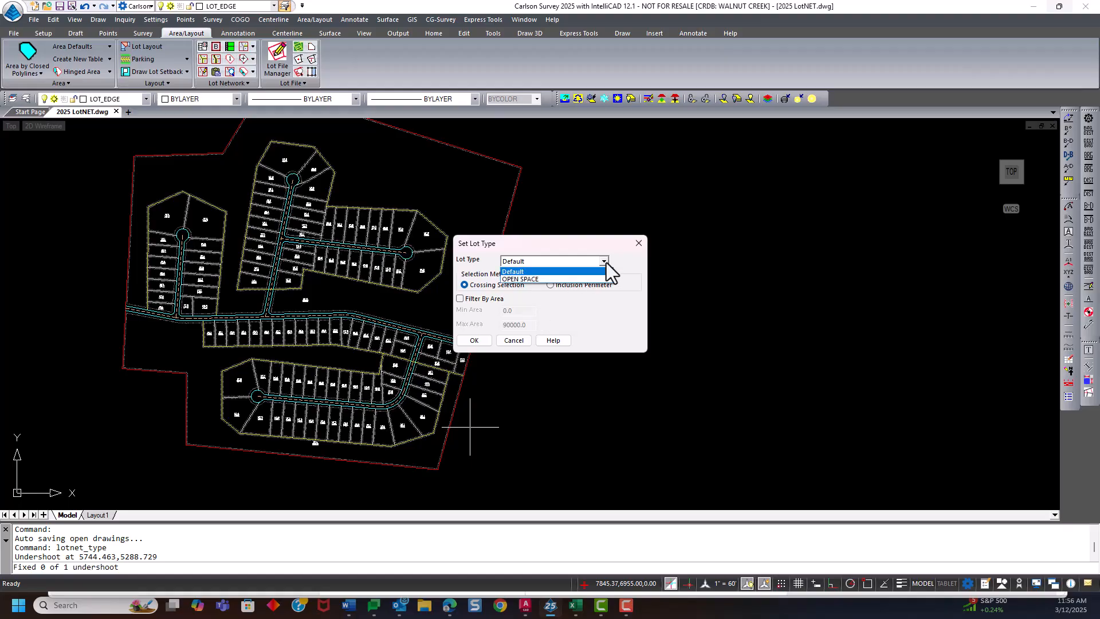
left_click(535, 279)
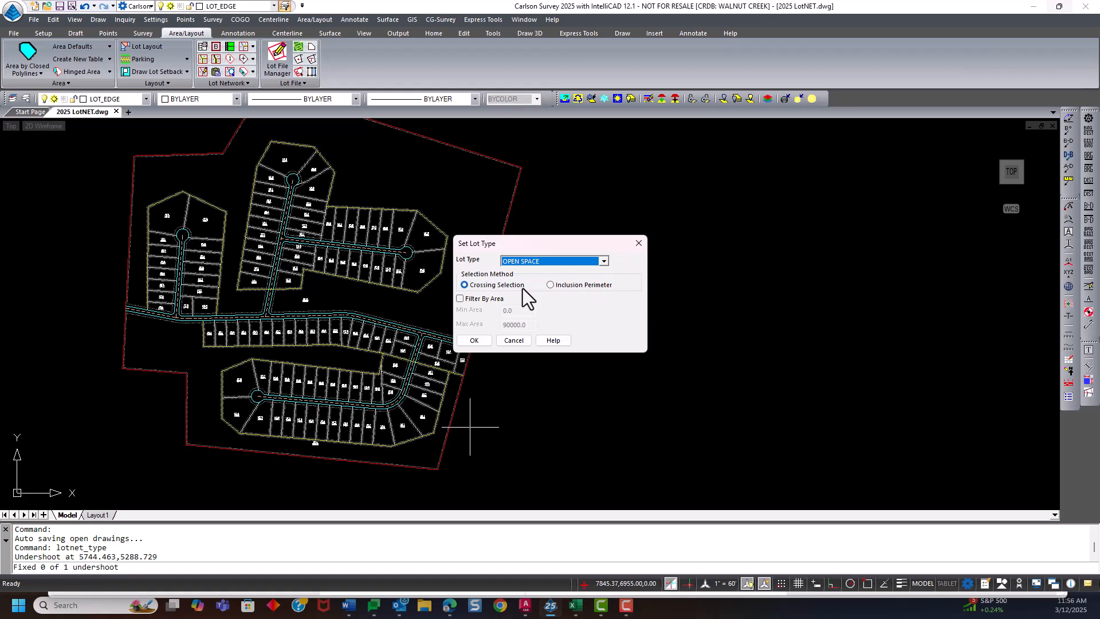
left_click(474, 340)
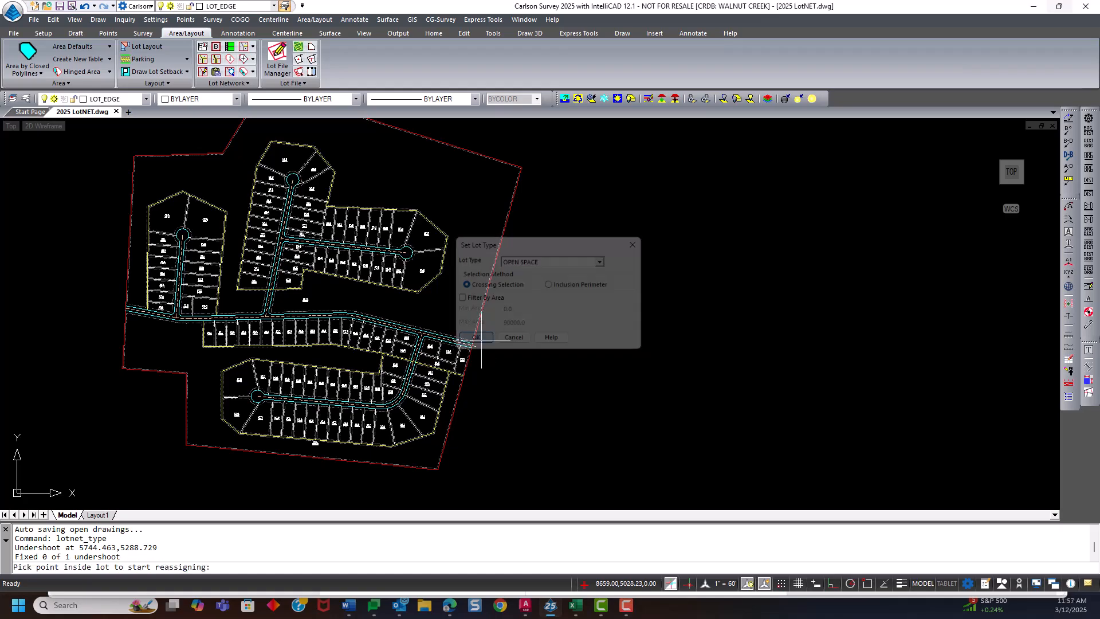
left_click(333, 298)
left_click(375, 303)
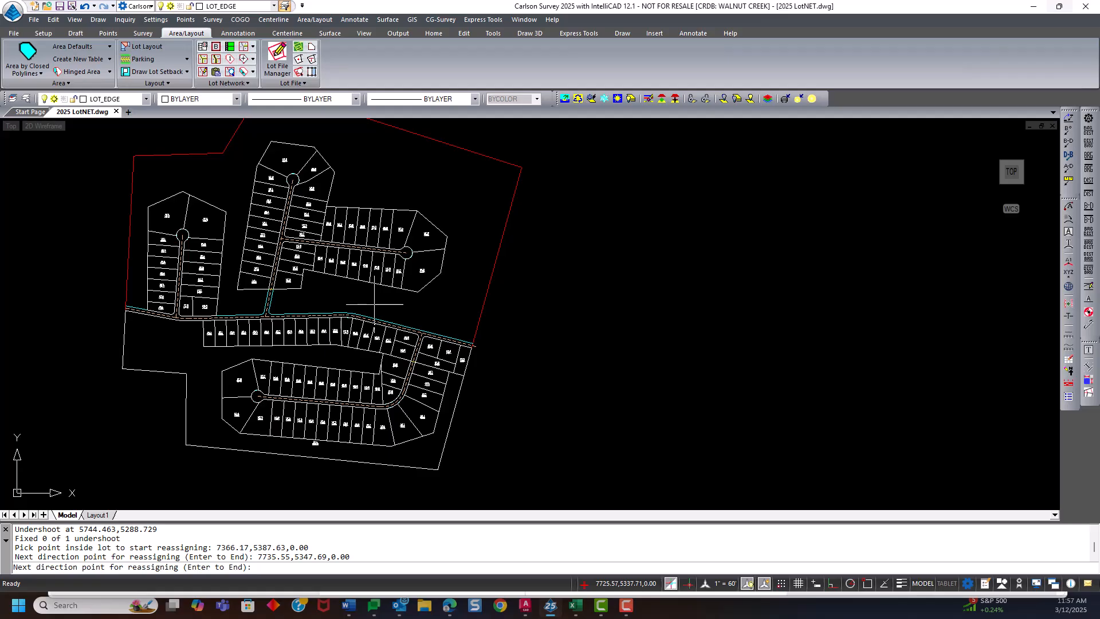
key("Return")
scroll(277, 321, "up", 5)
scroll(277, 321, "up", 6)
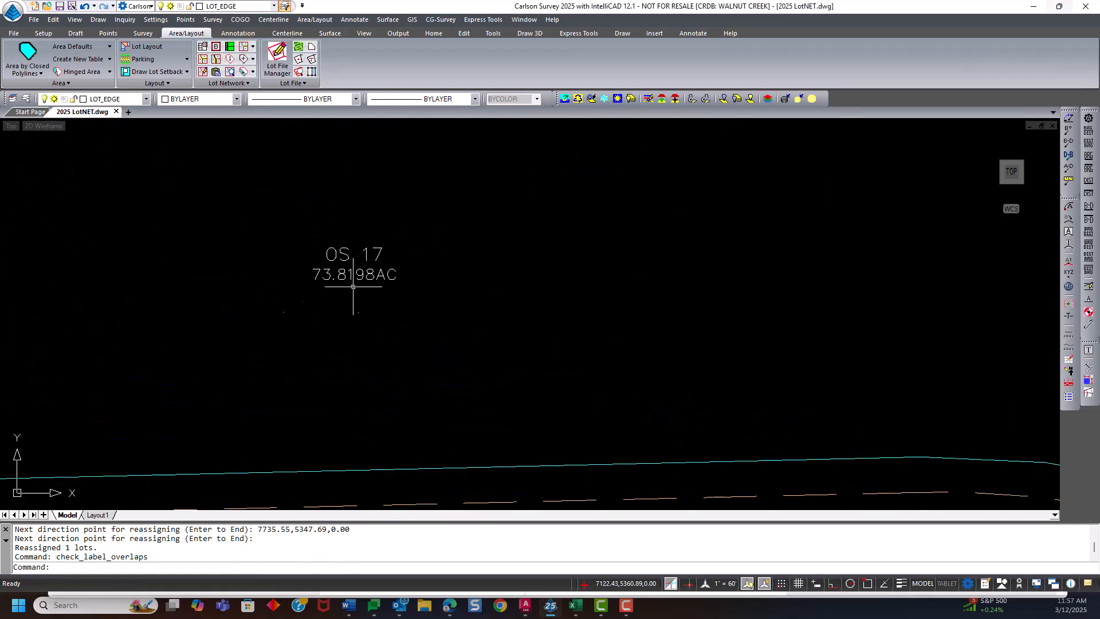
Assign the OPEN SPACE lot type to the parcel labelled LOT 21 along the southern site boundary, using crossing selection.
scroll(355, 266, "down", 10)
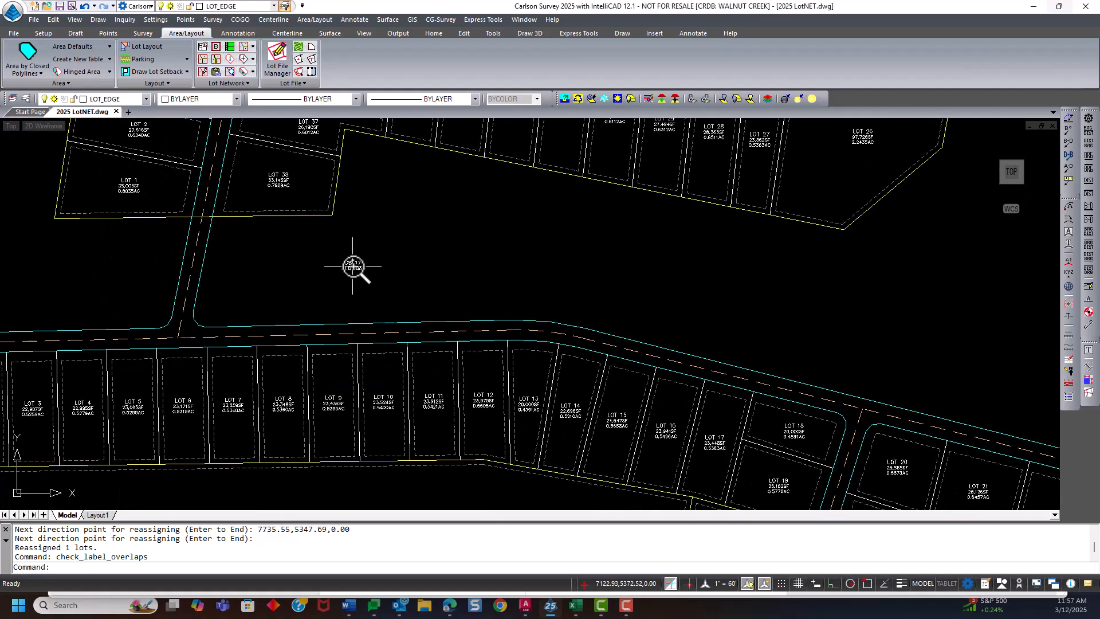
scroll(368, 270, "up", 5)
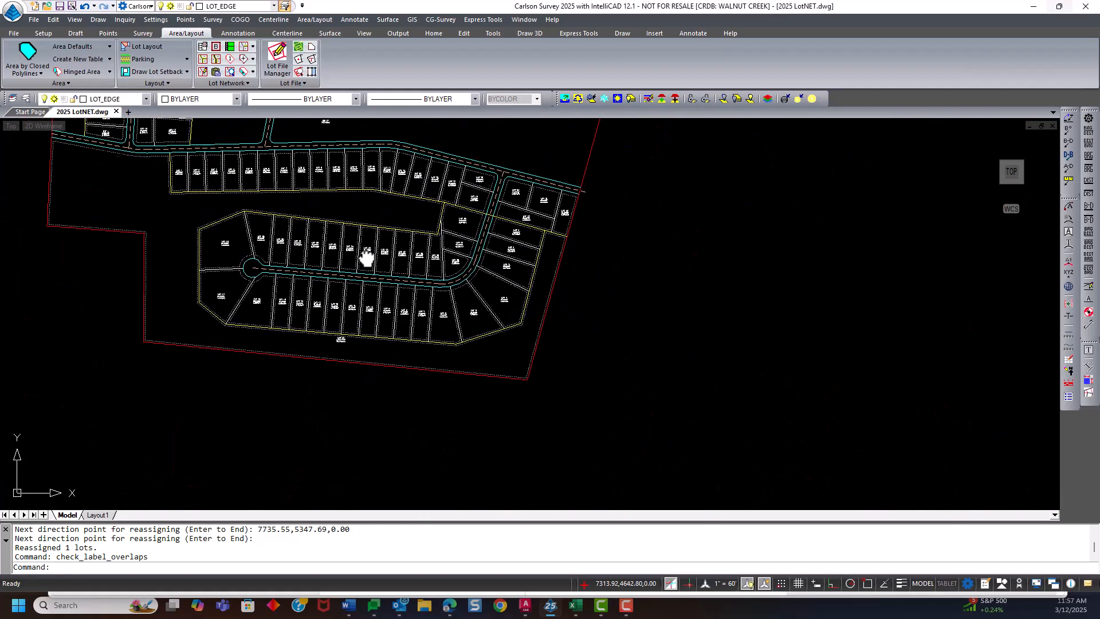
scroll(309, 340, "up", 2)
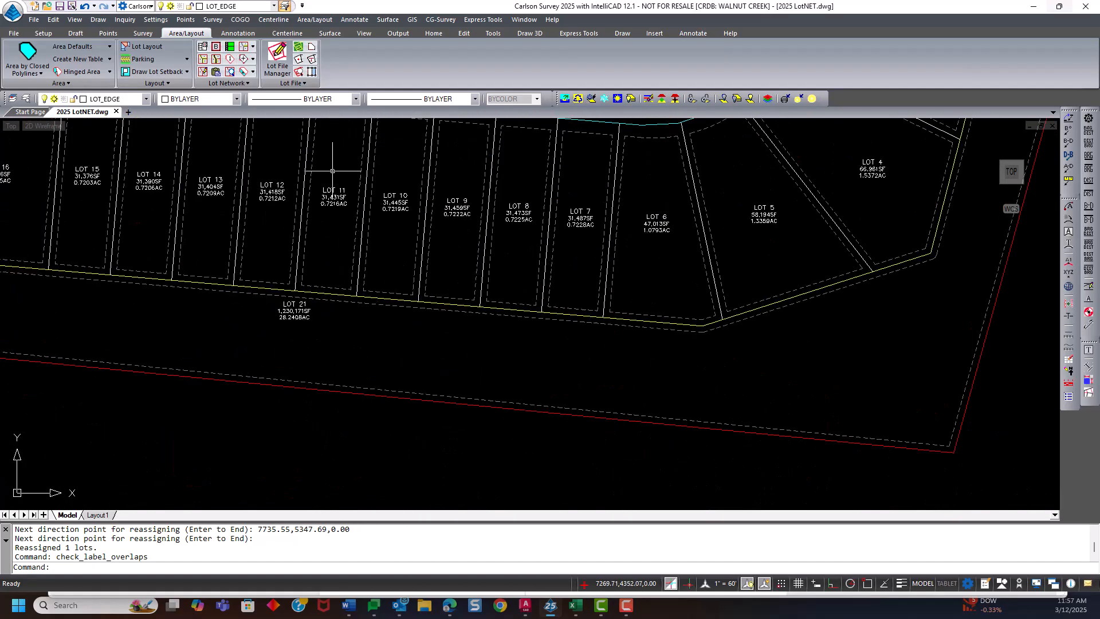
left_click(325, 18)
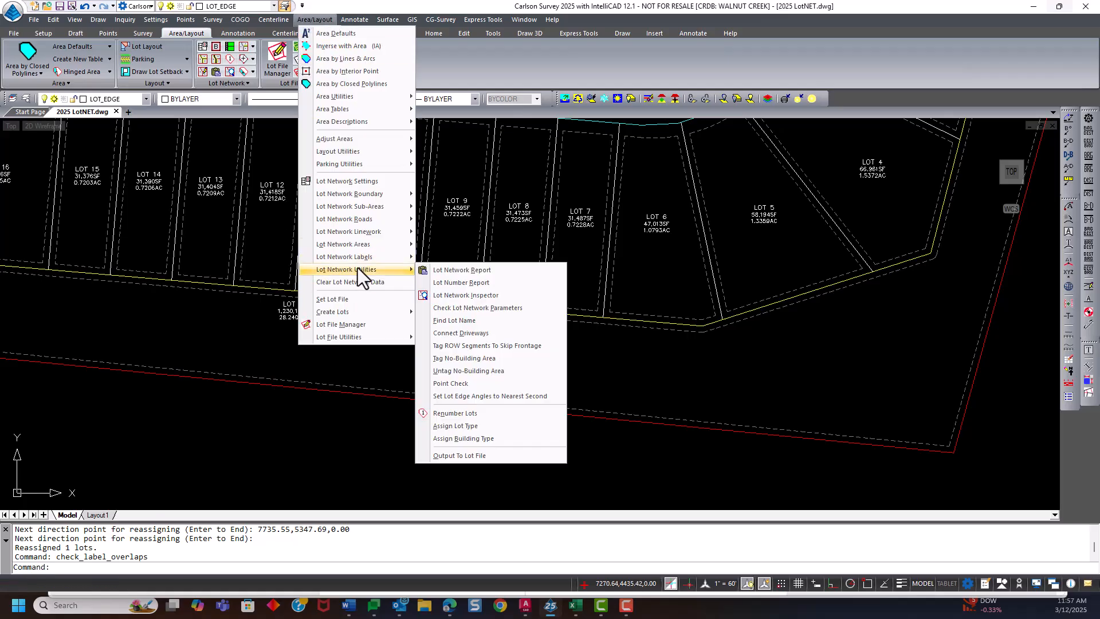
left_click(469, 425)
left_click(603, 261)
left_click(561, 278)
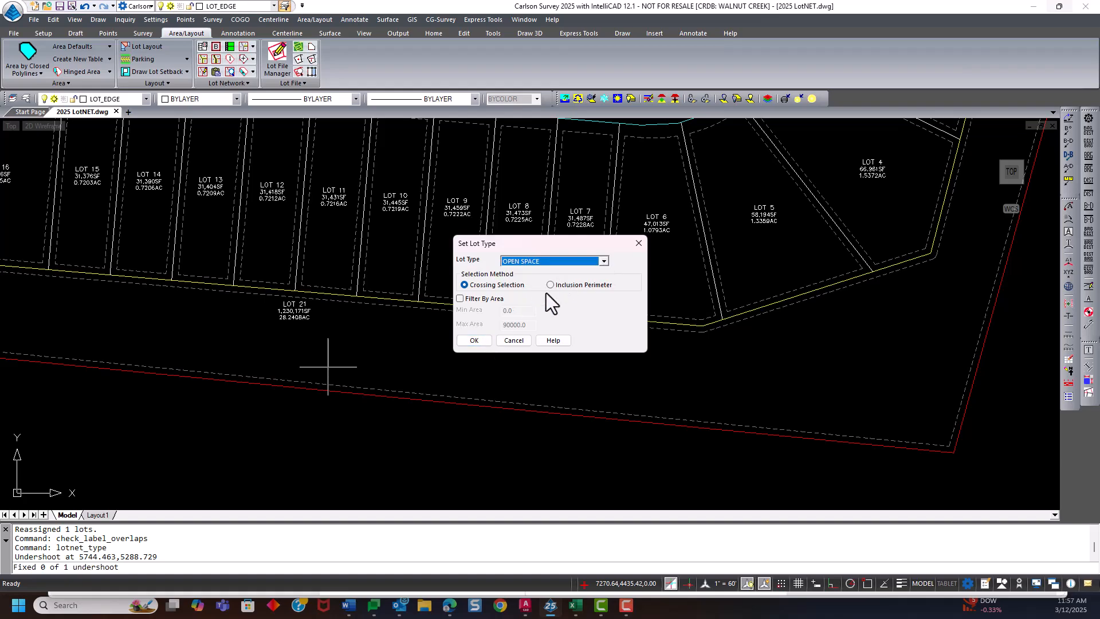
left_click(474, 340)
left_click(232, 341)
left_click(333, 348)
key("Return")
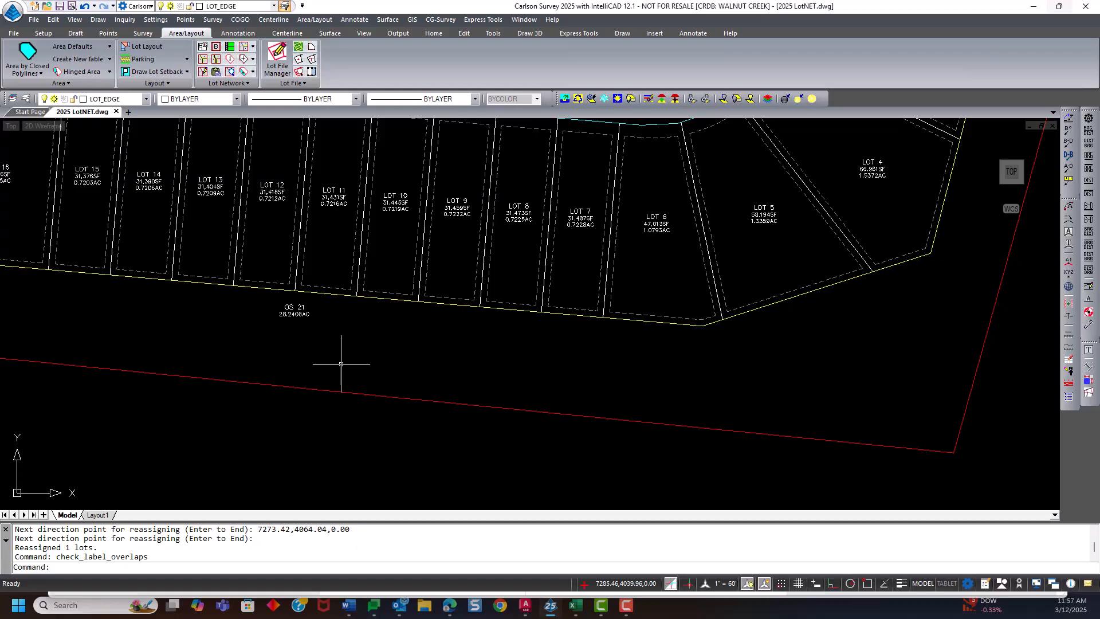
Renumber the open space parcel just north of the main road as lot 1 of block OPEN SPACE.
scroll(341, 363, "down", 4)
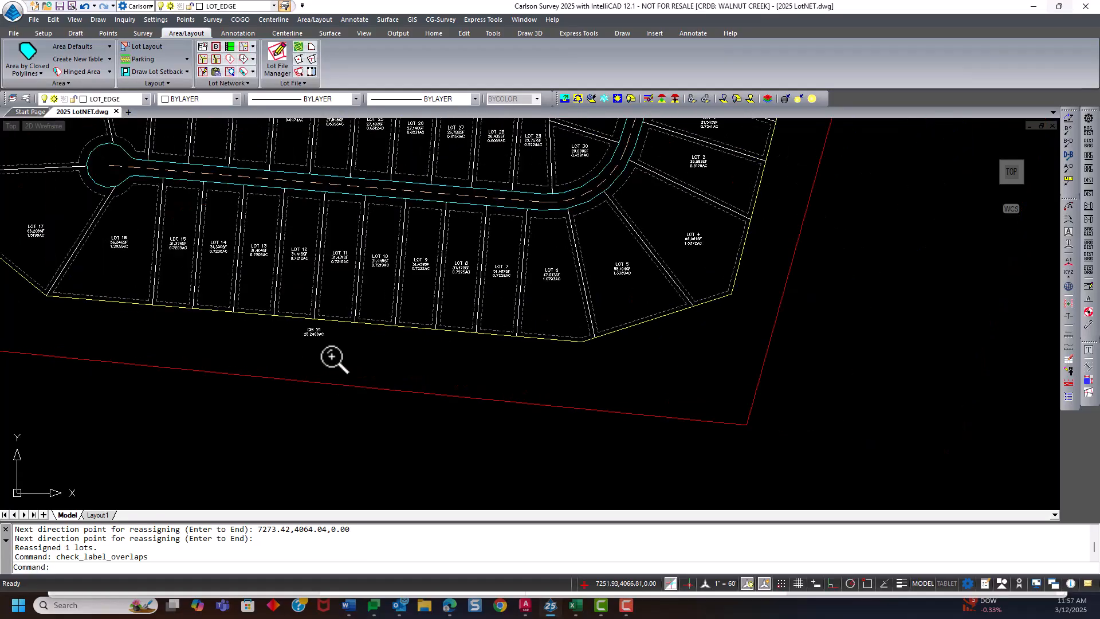
scroll(332, 356, "down", 4)
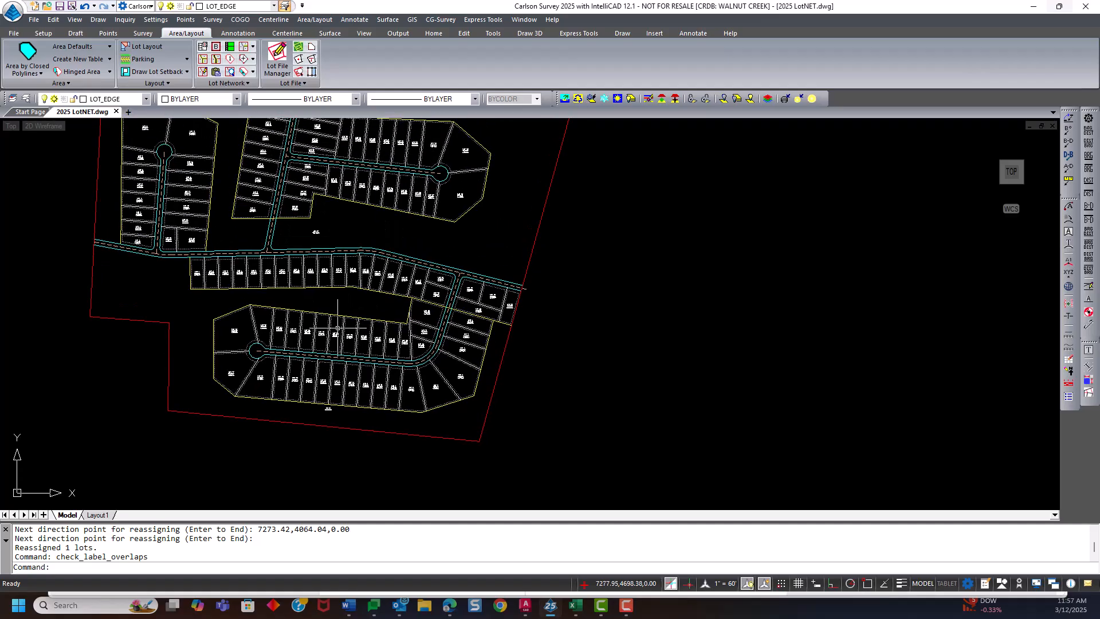
left_click(230, 58)
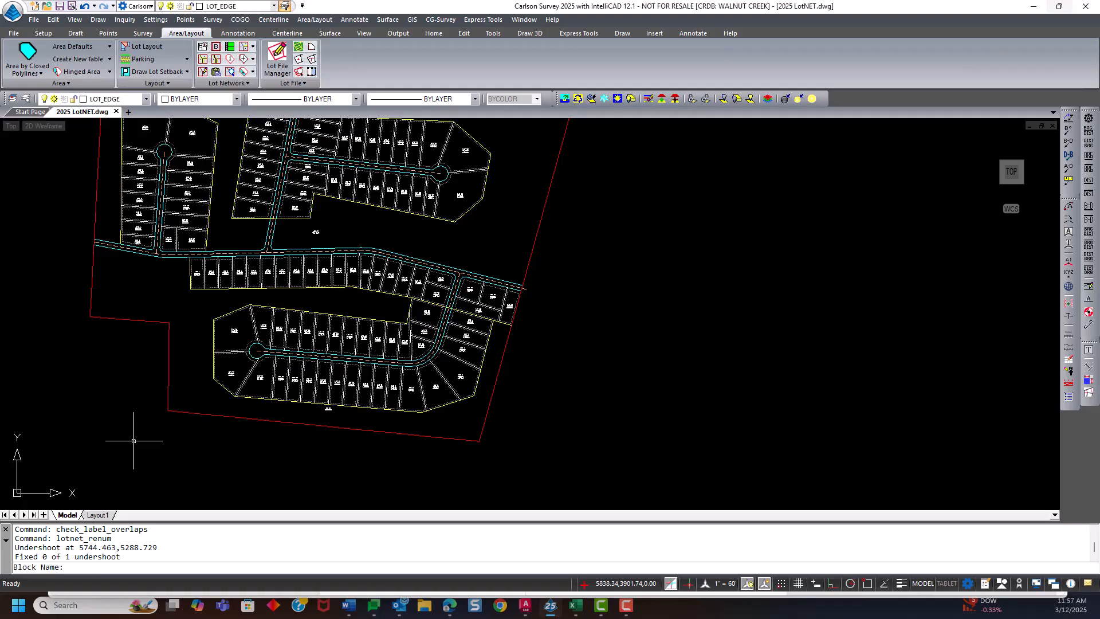
type("OPEN")
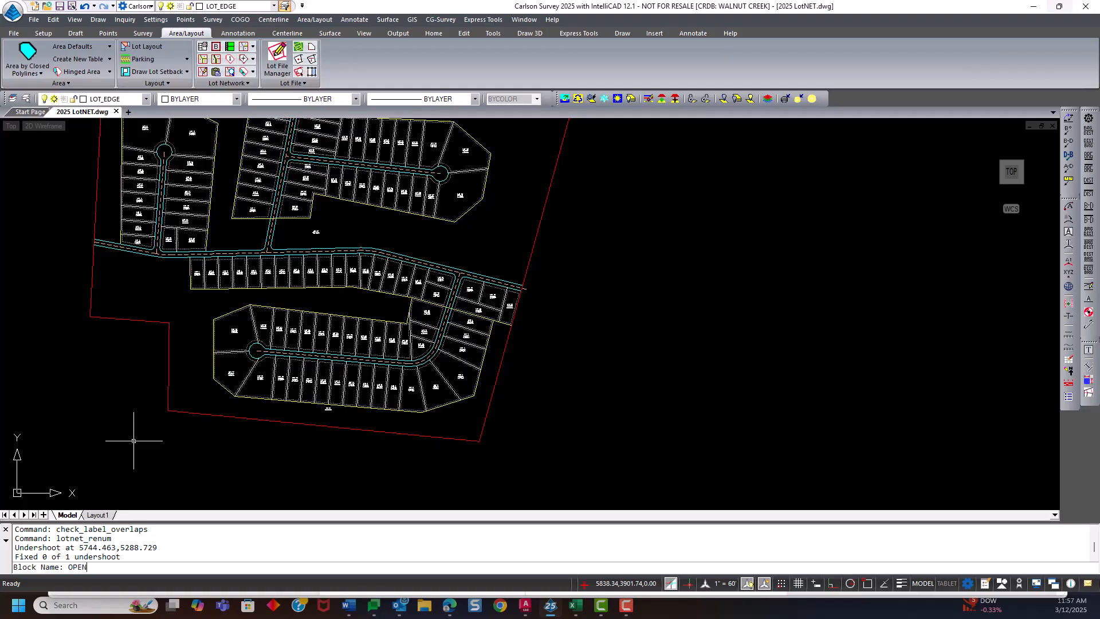
type(" SPACE")
key("Return")
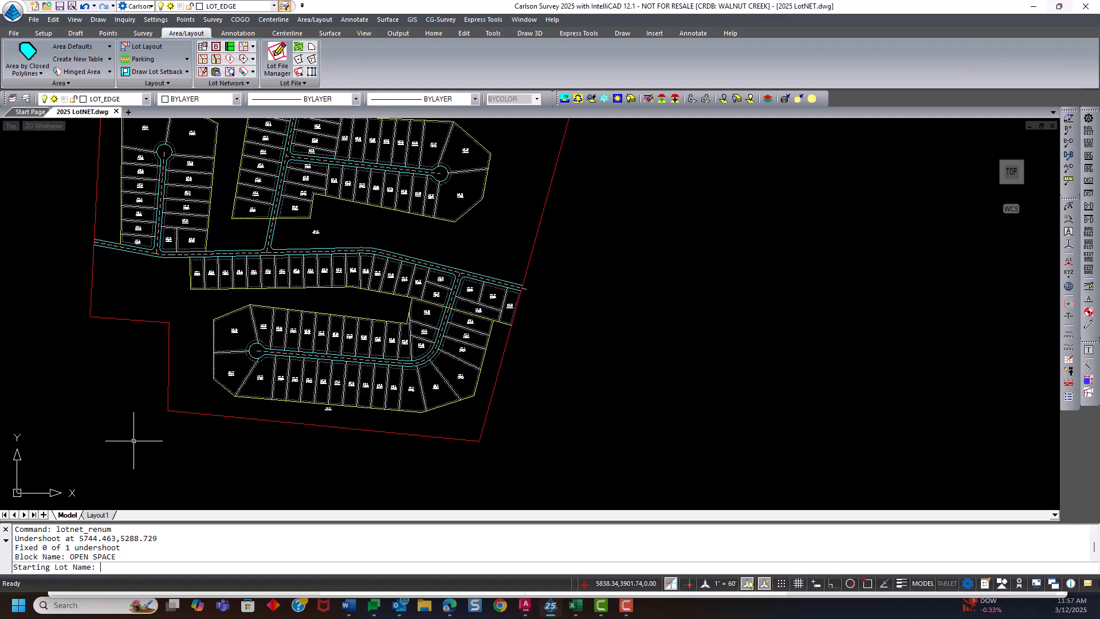
key("Return")
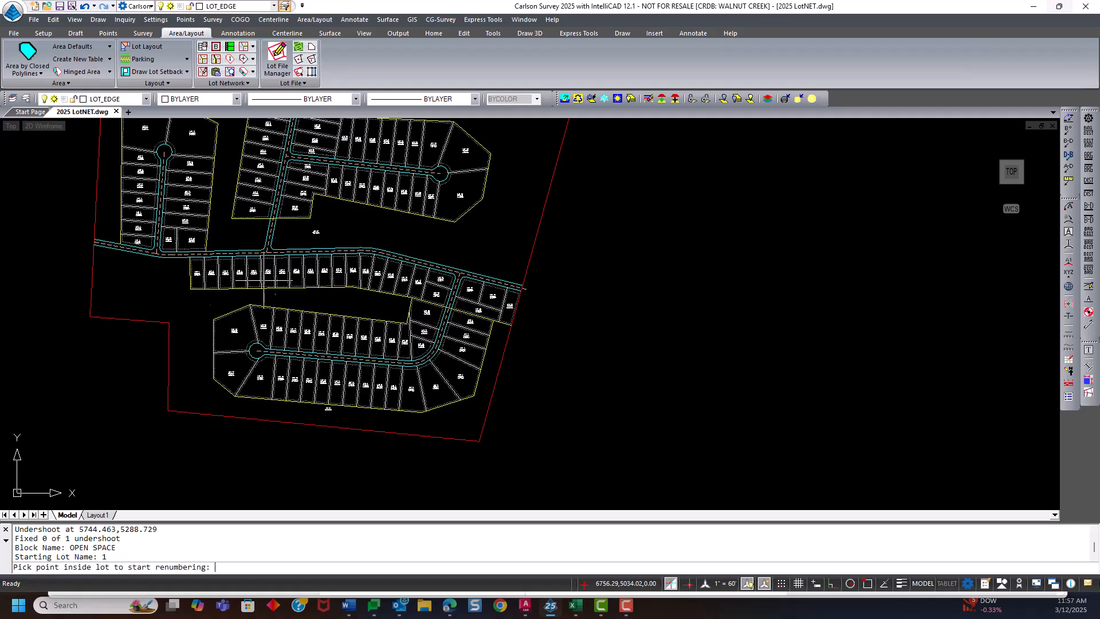
left_click(301, 233)
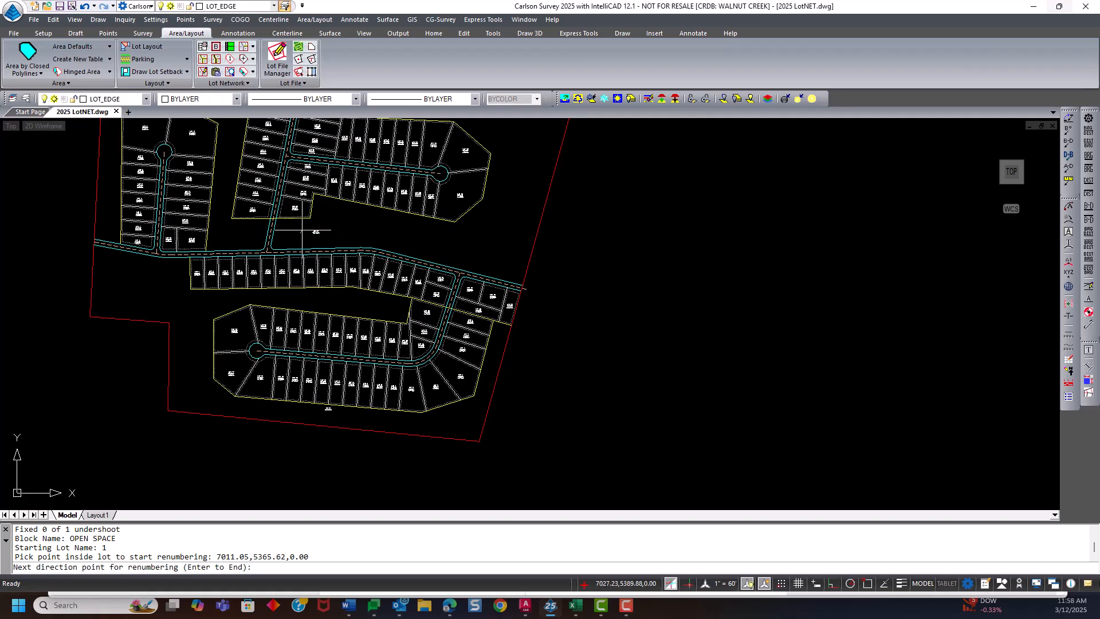
left_click(332, 229)
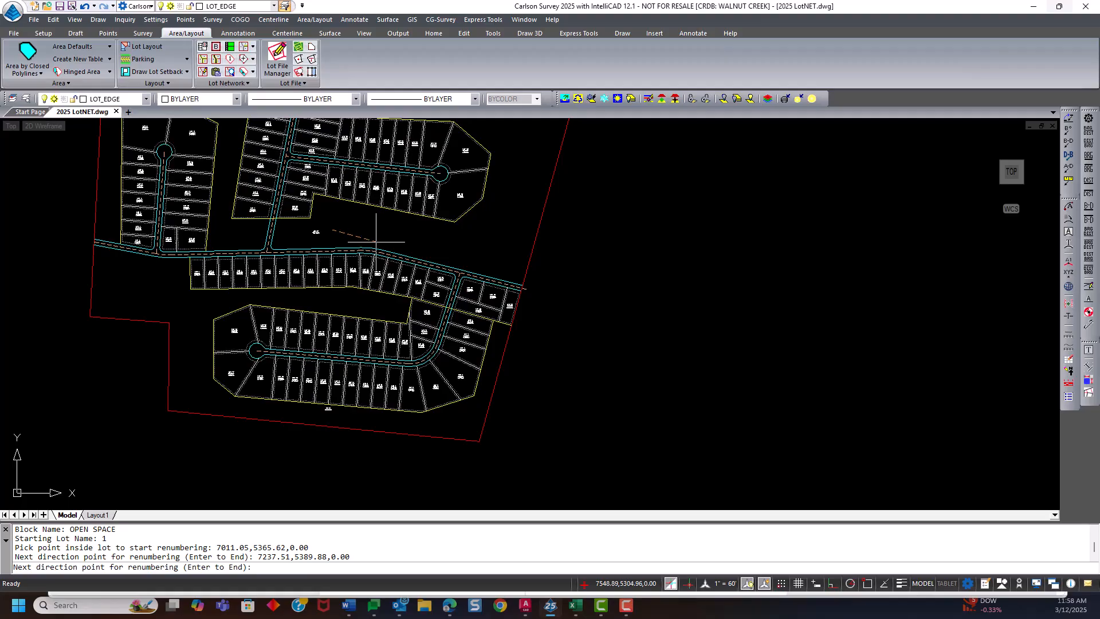
key("Return")
scroll(333, 239, "up", 5)
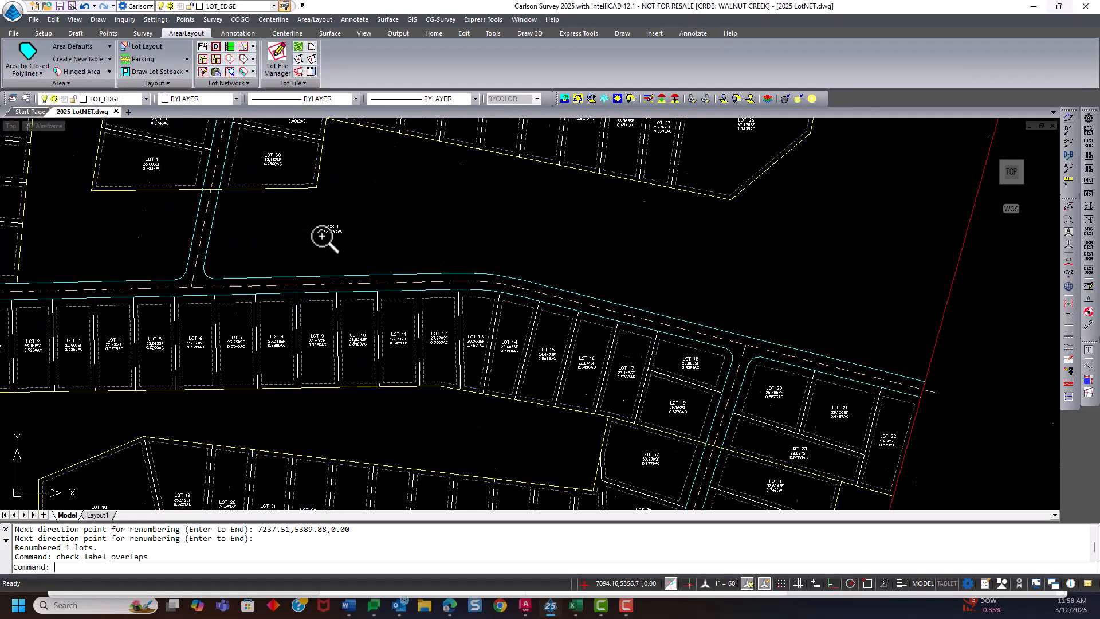
scroll(323, 235, "down", 5)
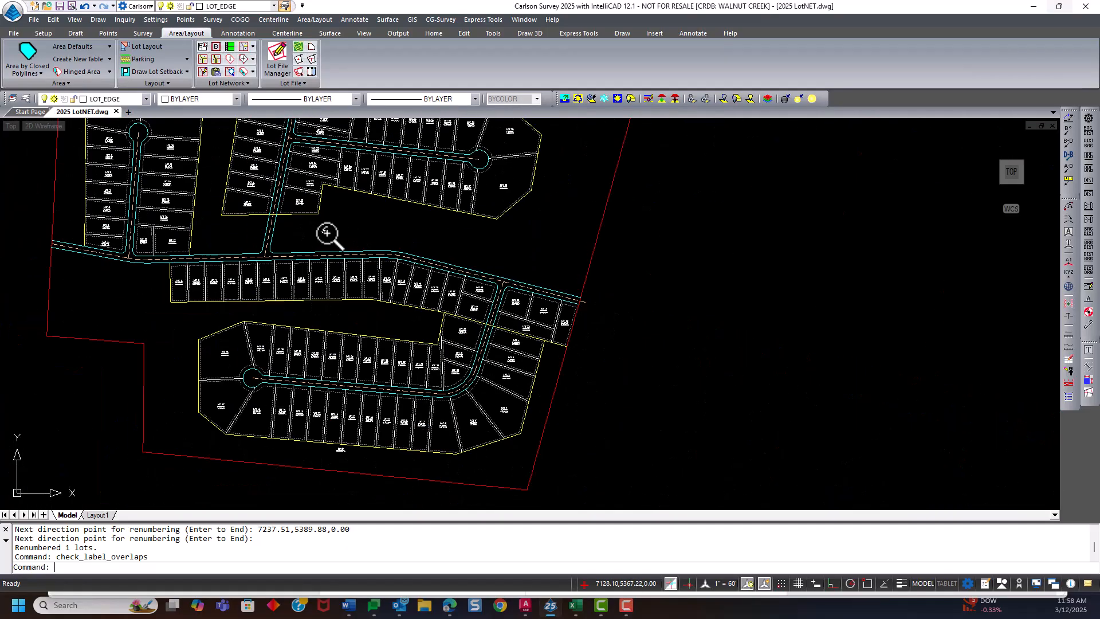
Renumber the open space parcel along the southern site boundary as lot 2 of block OPEN SPACE.
middle_click_drag(335, 254, 292, 231)
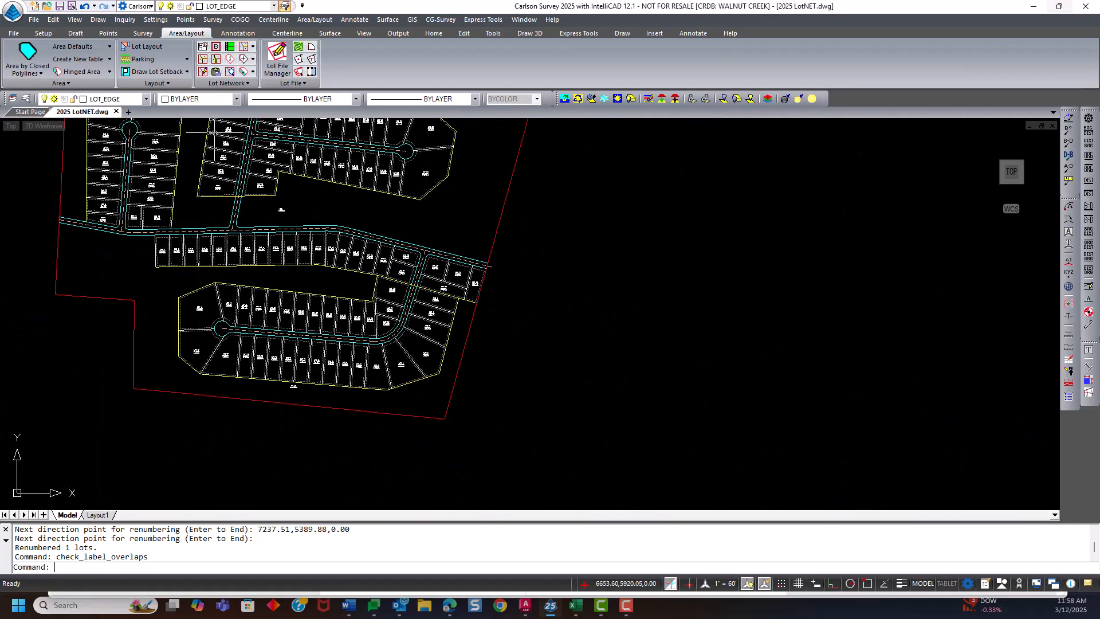
left_click(230, 59)
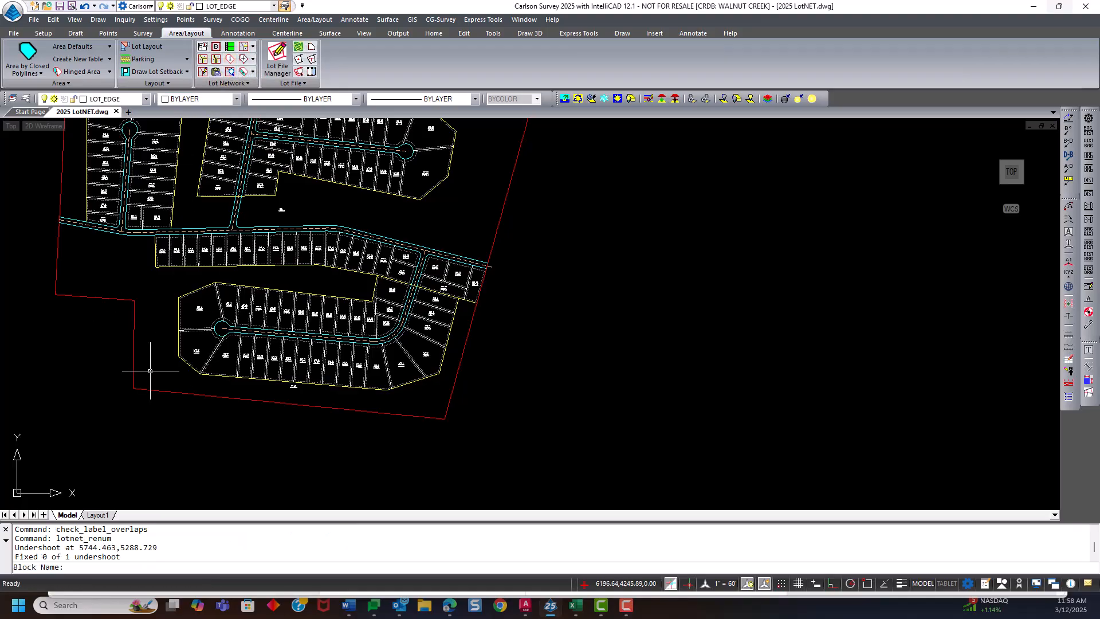
type("OPEN SPACE")
key("Return")
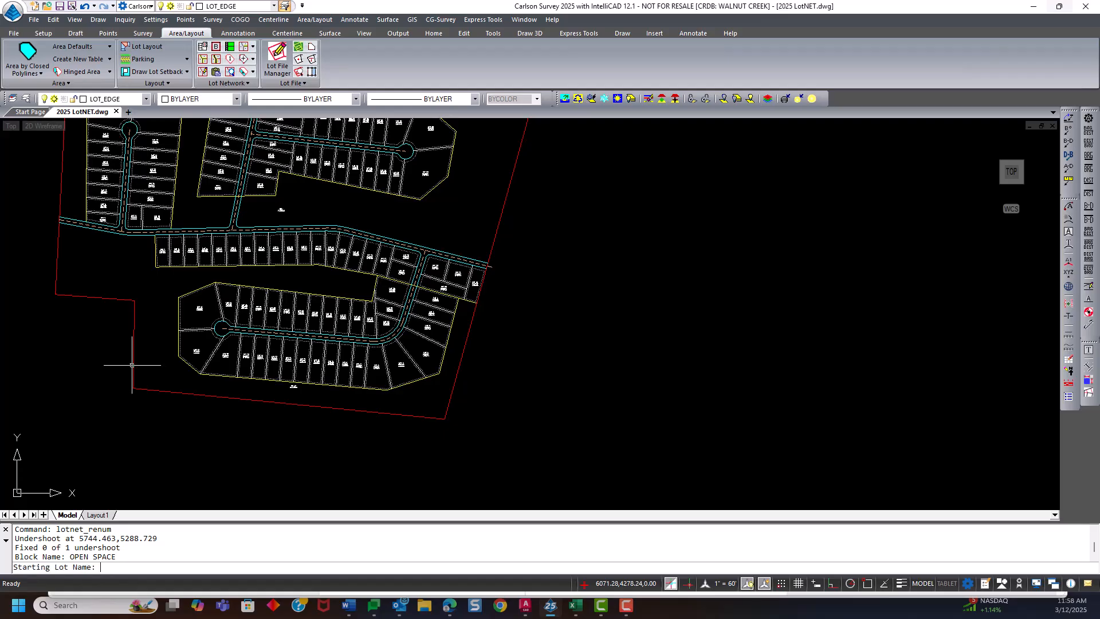
type("2")
key("Return")
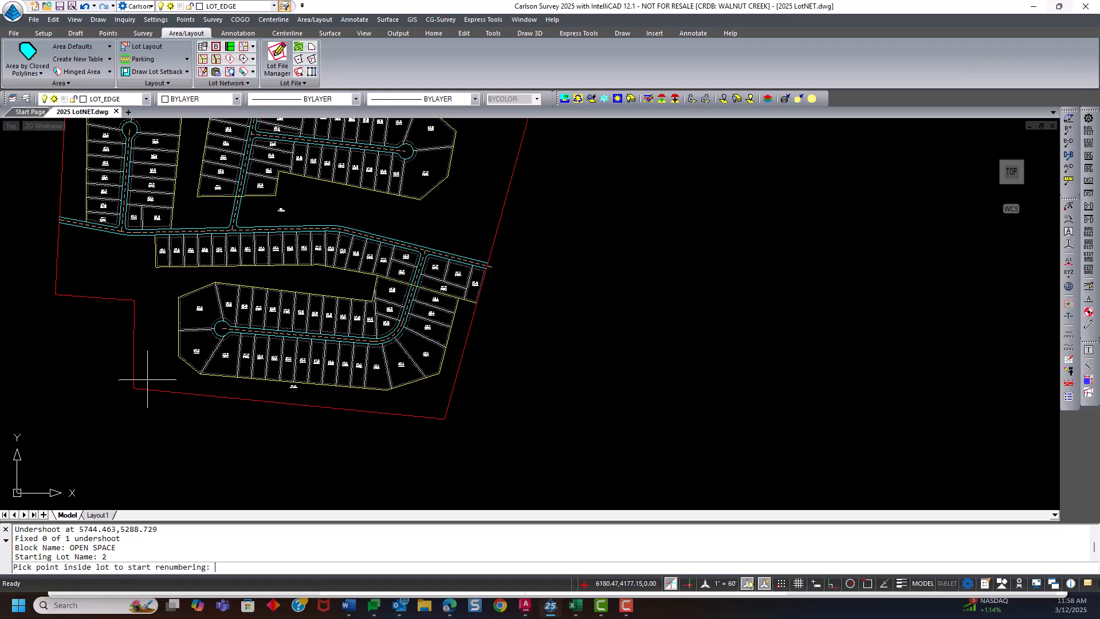
left_click(300, 394)
left_click(276, 392)
key("Return")
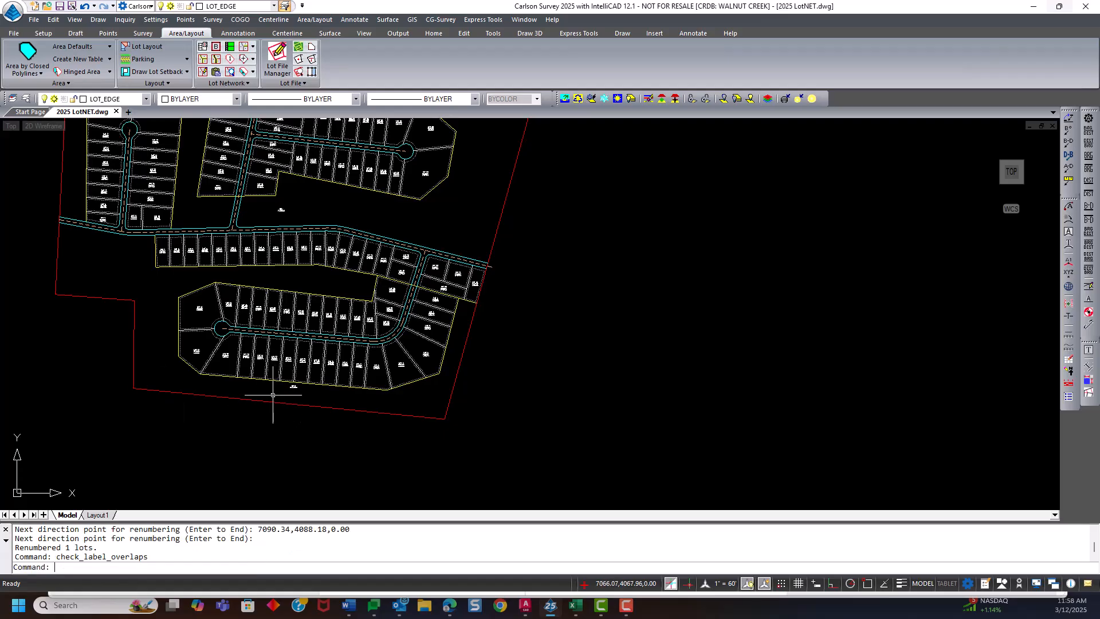
scroll(275, 394, "up", 8)
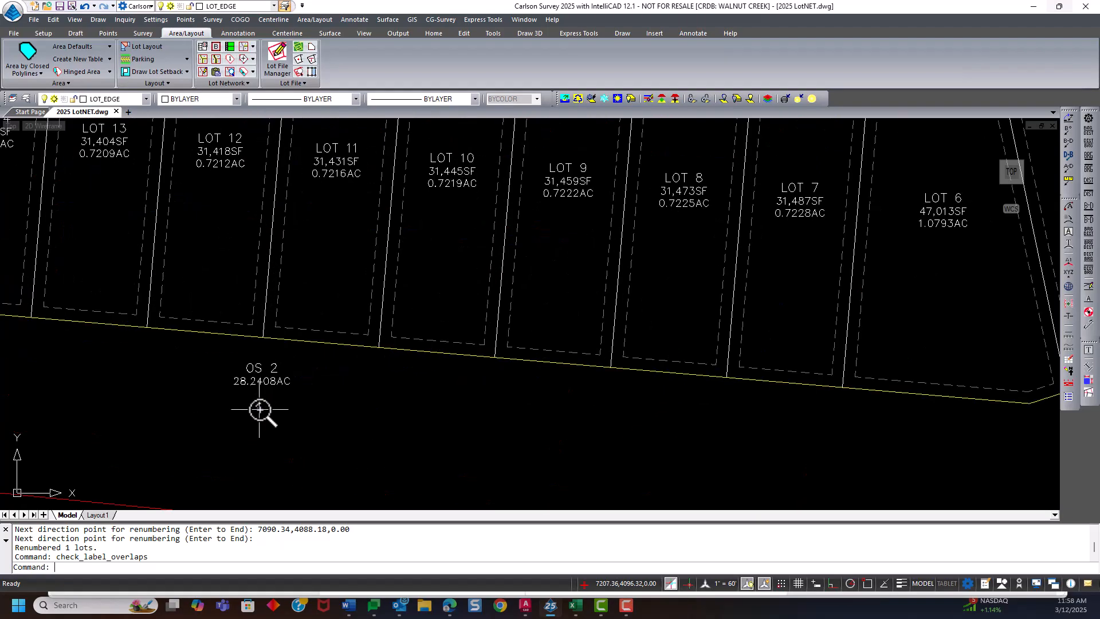
scroll(280, 398, "down", 5)
scroll(295, 392, "down", 5)
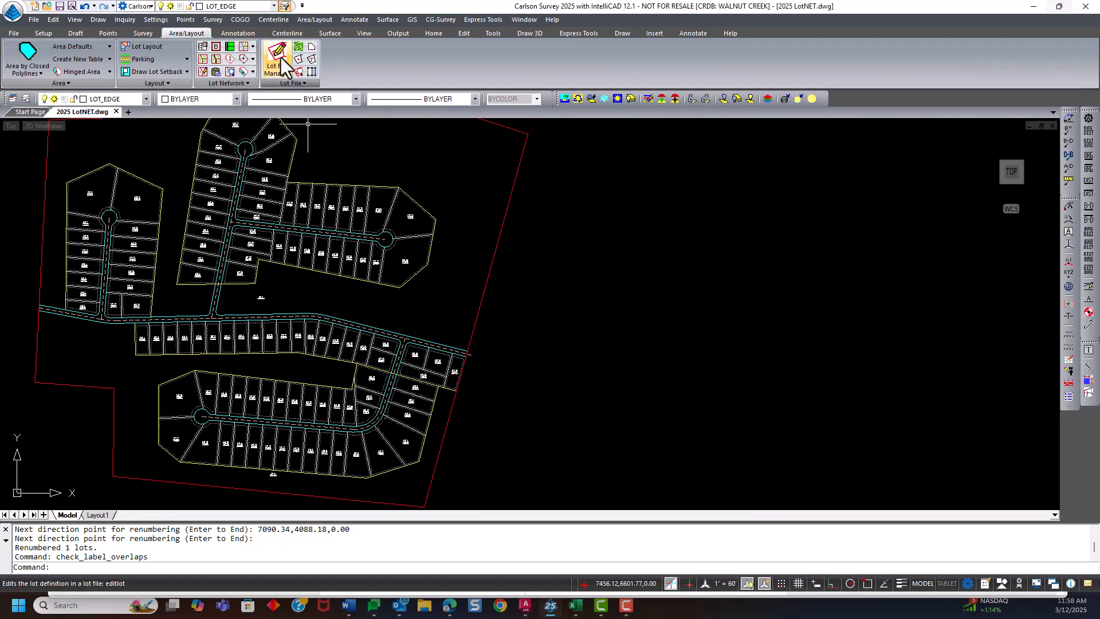
Sort the lots in the Lot Manager by block and highlight OPEN SPACE lots 1 and 2 in the drawing.
left_click(278, 57)
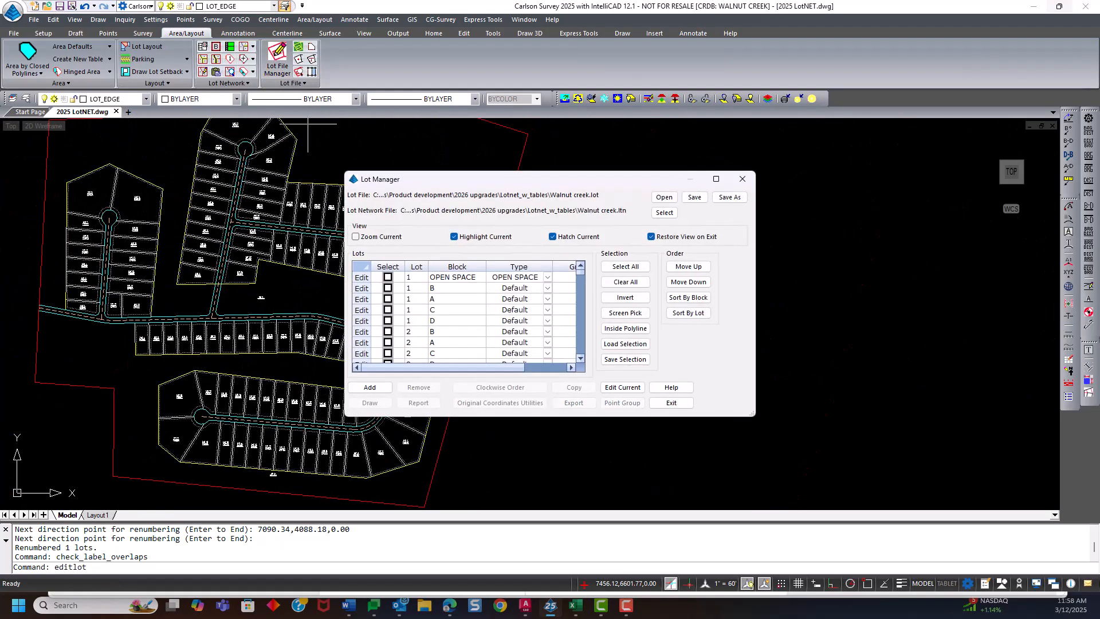
left_click(696, 300)
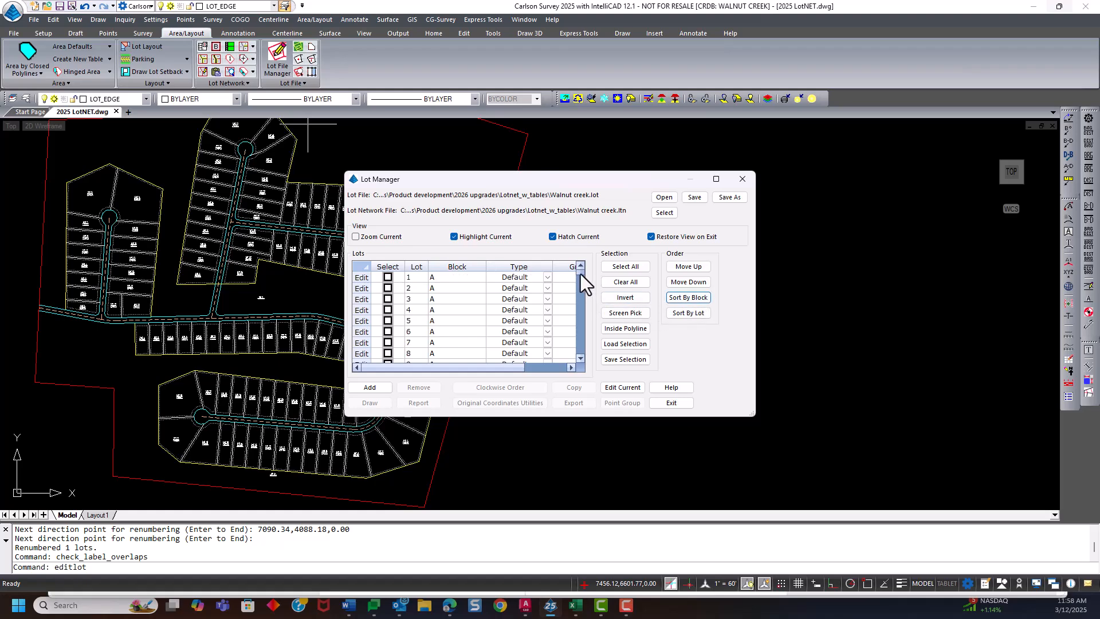
scroll(541, 354, "down", 10)
left_click(459, 346)
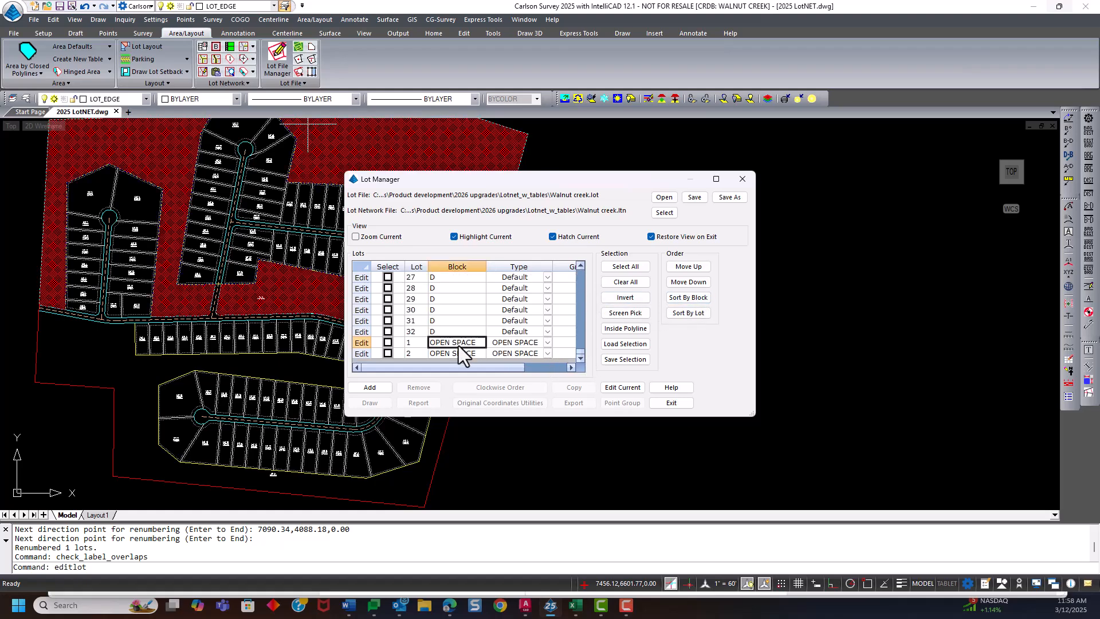
left_click(462, 355)
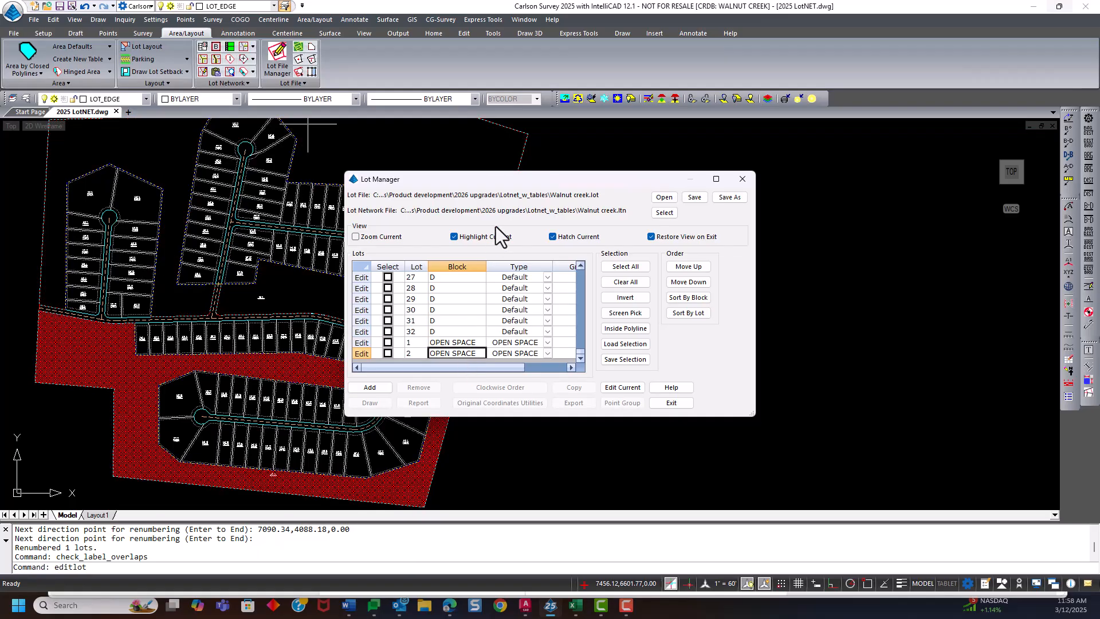
left_click_drag(512, 181, 669, 133)
left_click(612, 295)
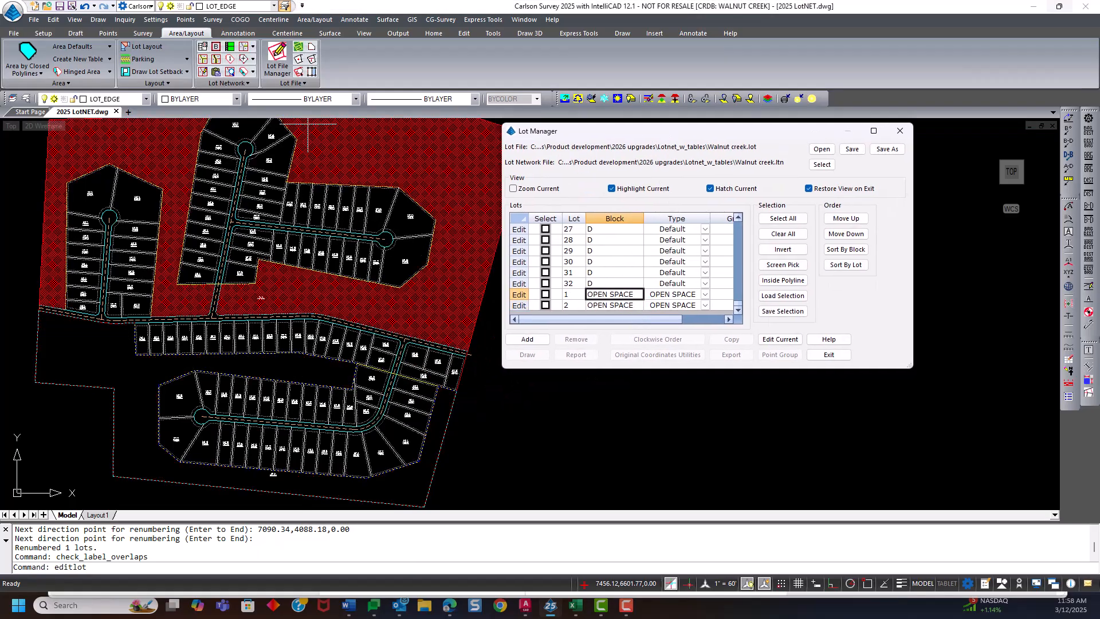
scroll(378, 338, "down", 1)
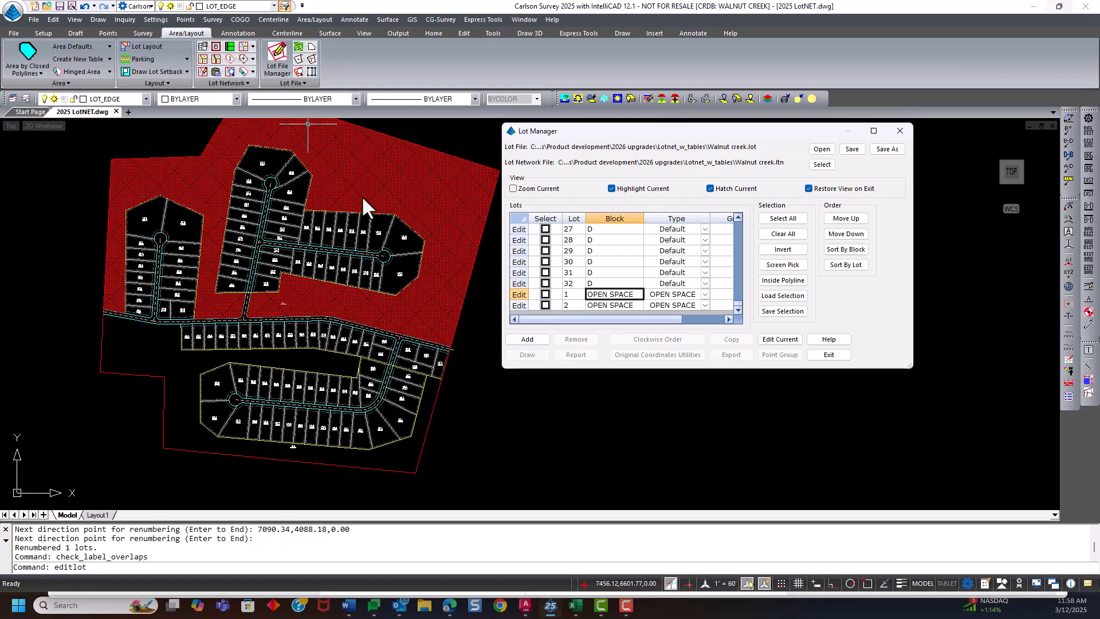
left_click(616, 305)
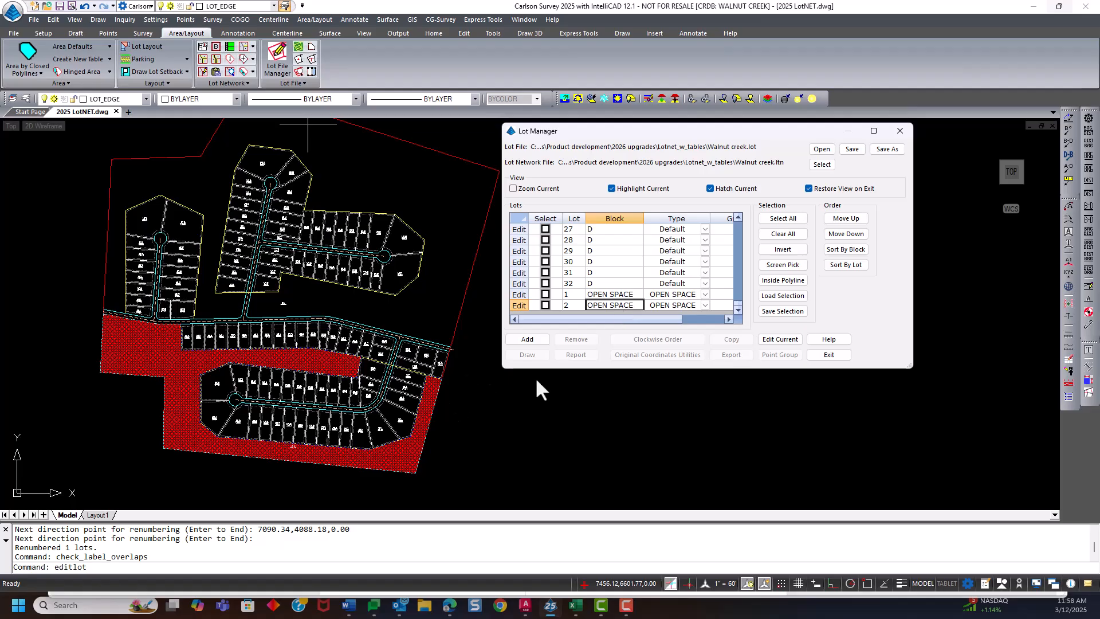
Close the Lot Manager and save the changes to the lot file.
left_click(900, 130)
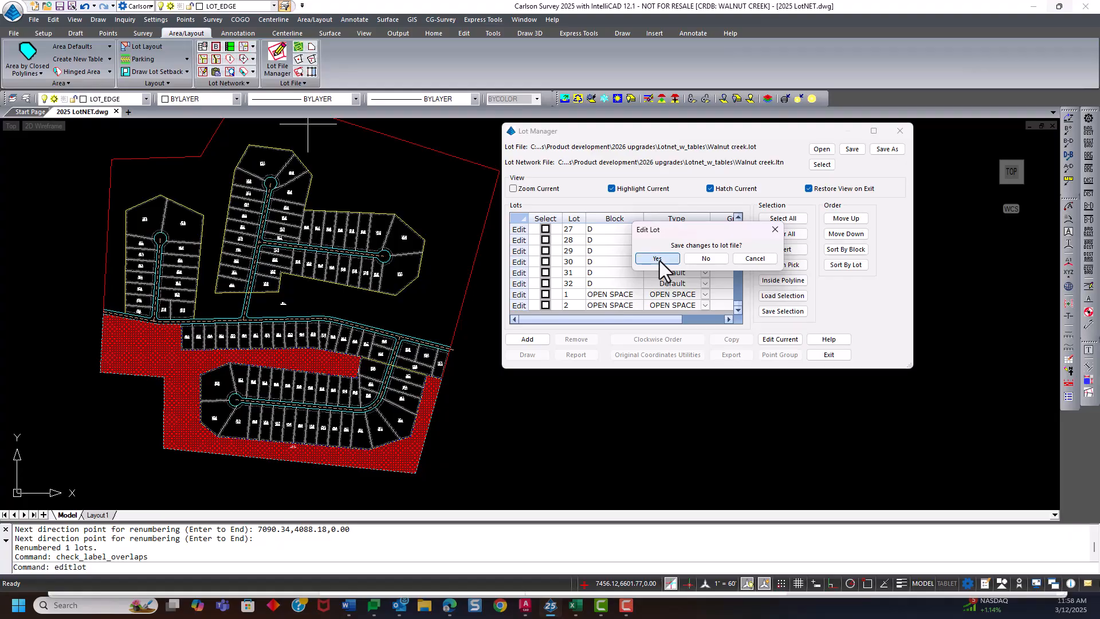
left_click(657, 259)
scroll(629, 295, "down", 1)
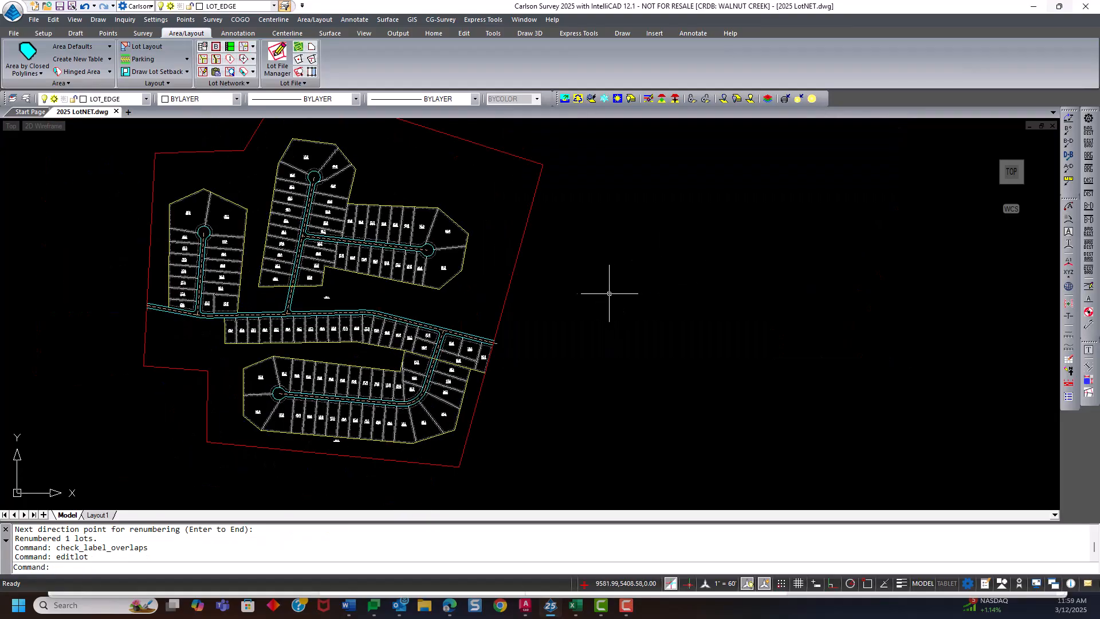
middle_click_drag(602, 290, 528, 325)
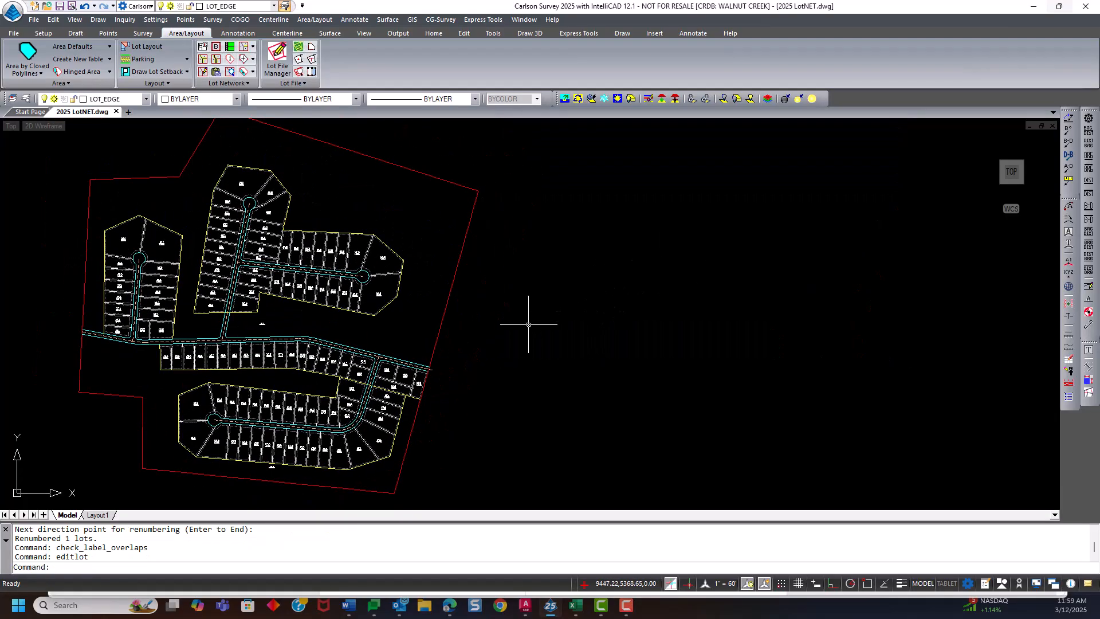
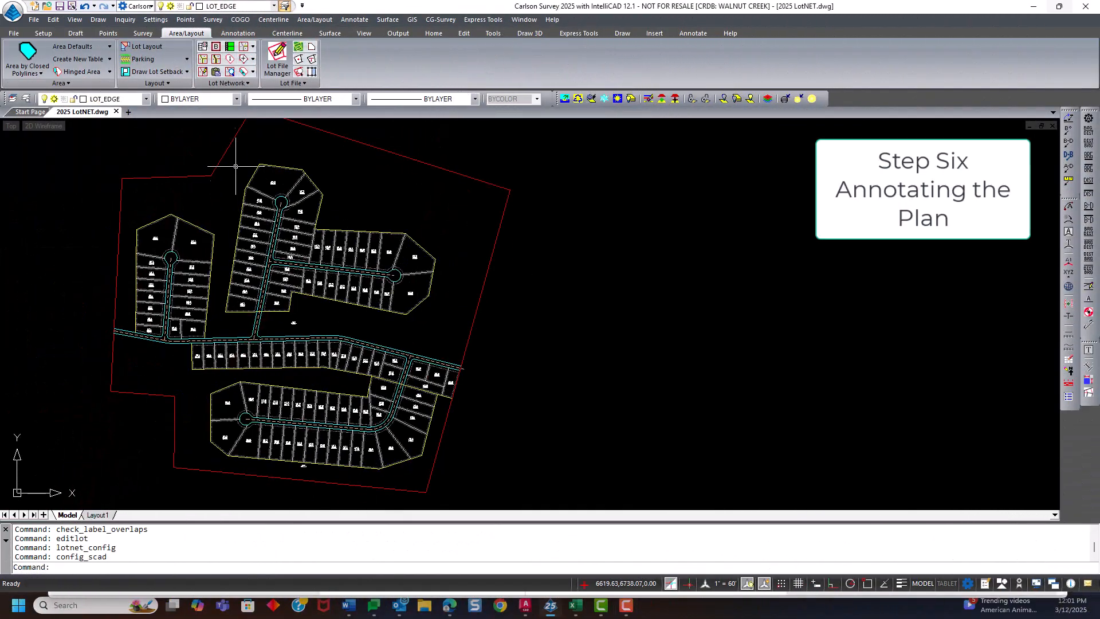
Enable line and arc labels for the default lot type, using the line/curve settings file Standard Auto-Annotations.aan.
left_click(202, 47)
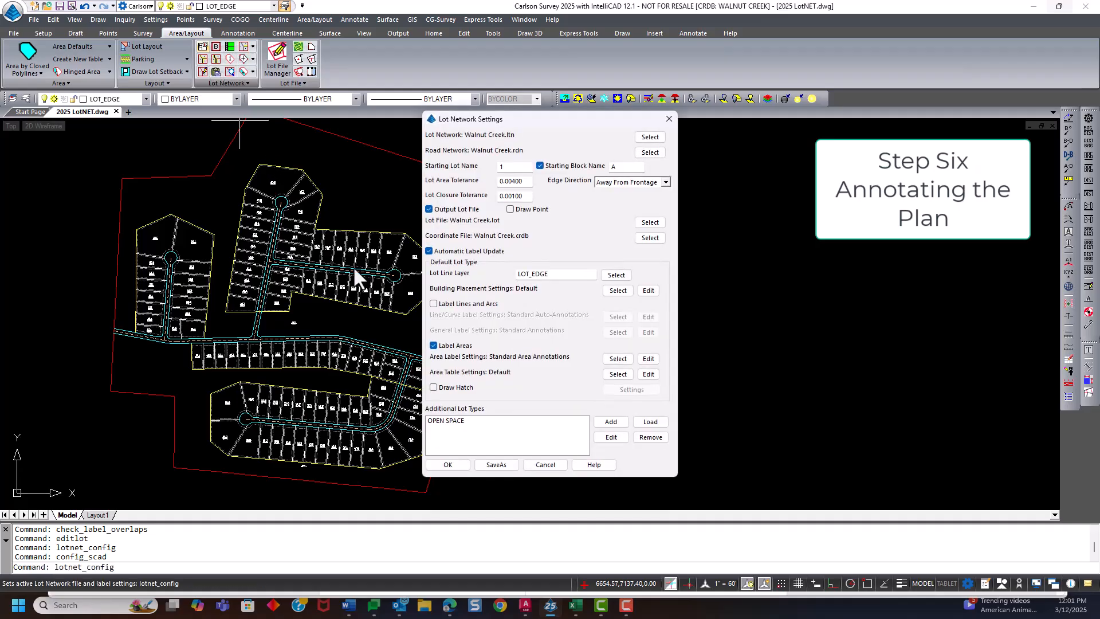
left_click(434, 304)
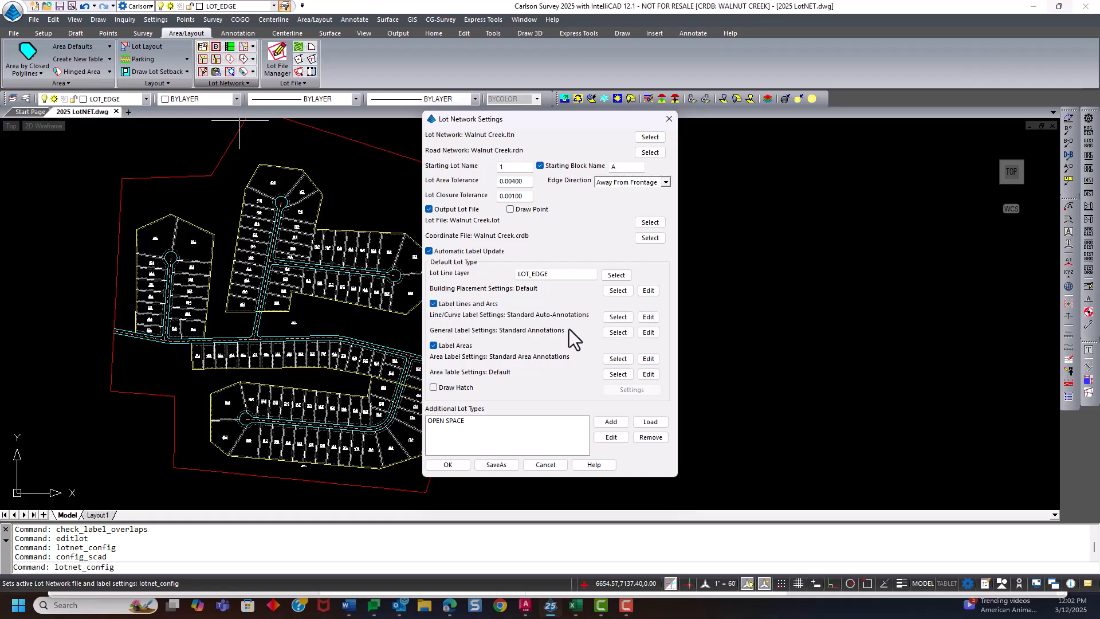
left_click(616, 318)
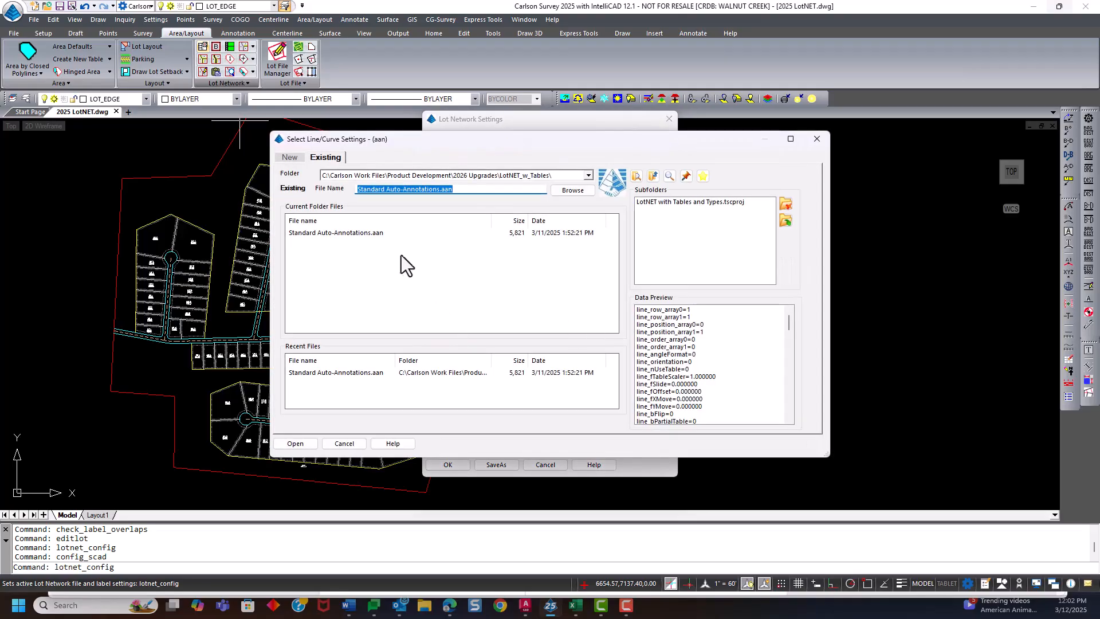
left_click(377, 232)
left_click(296, 444)
Choose Standard Annotations.adf as the general label settings of the default lot type.
left_click(618, 333)
left_click(352, 234)
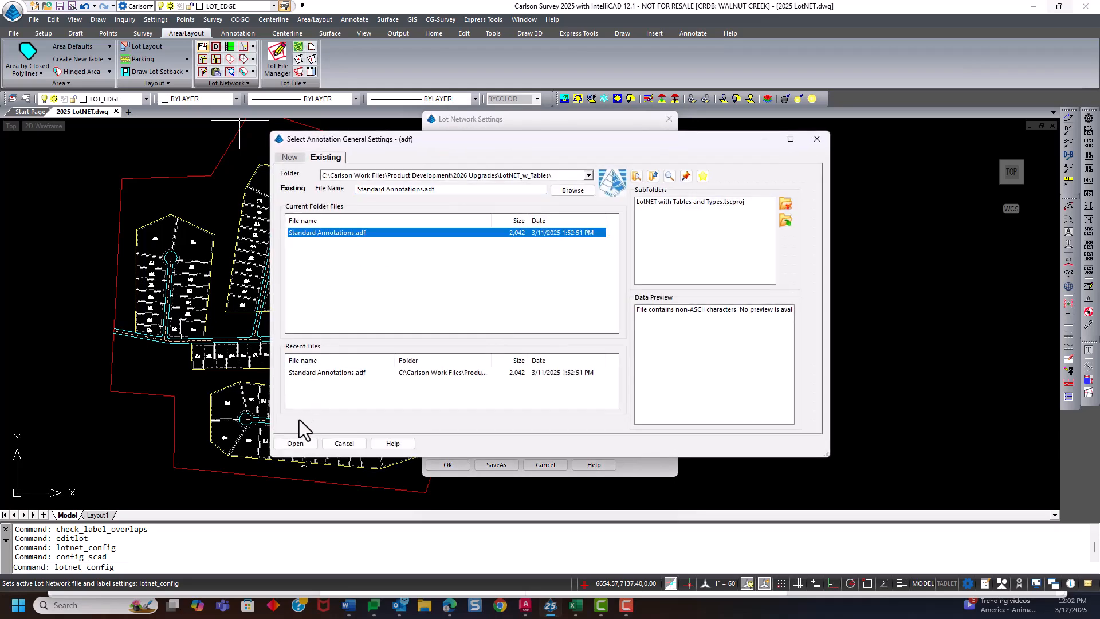
left_click(295, 444)
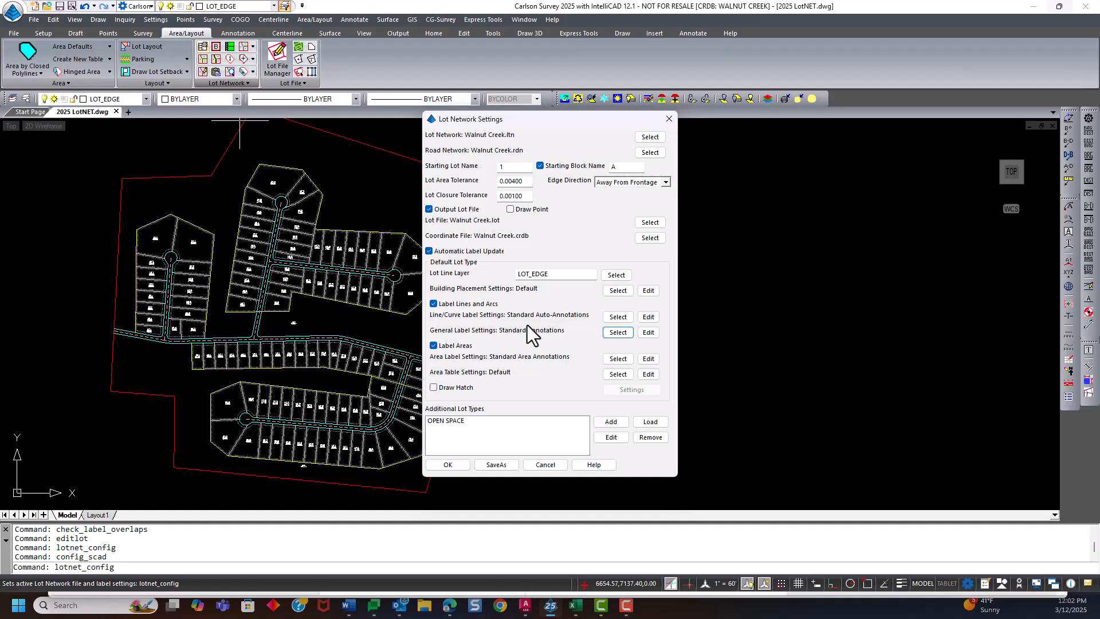
Edit the default lot type's line/curve label settings so that line tables are used By Scaler.
left_click(649, 317)
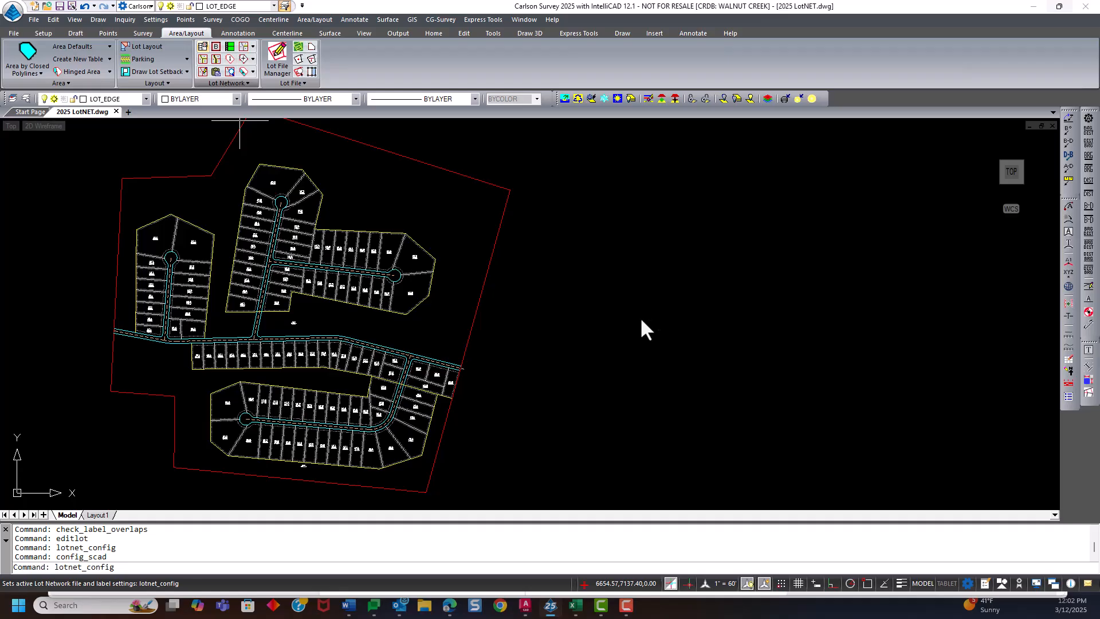
left_click_drag(549, 117, 687, 68)
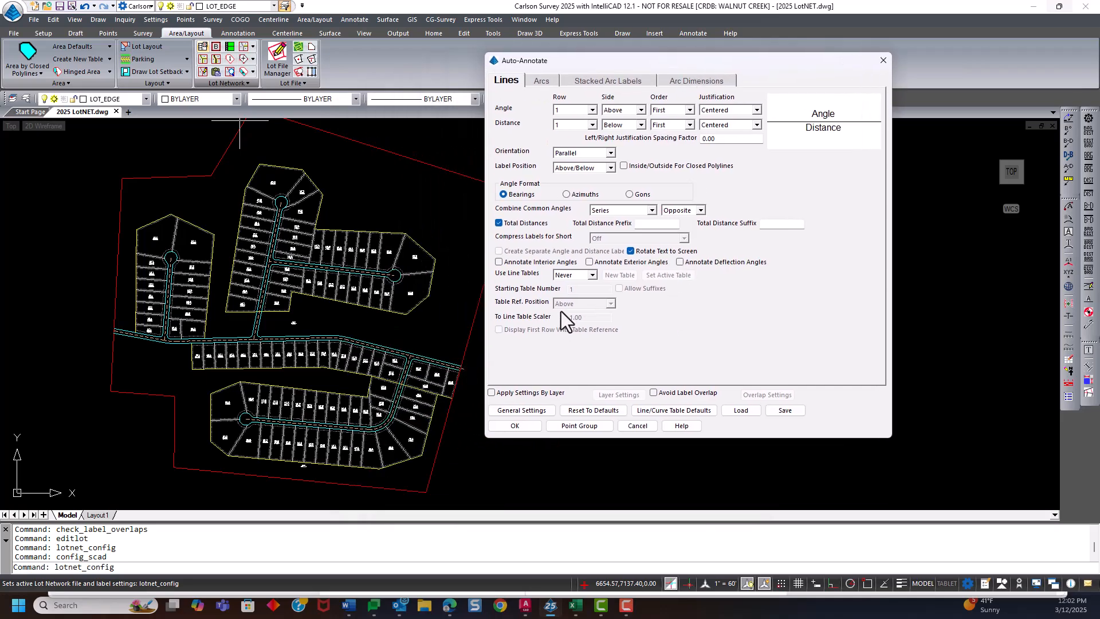
left_click(549, 85)
left_click(507, 80)
scroll(239, 331, "up", 6)
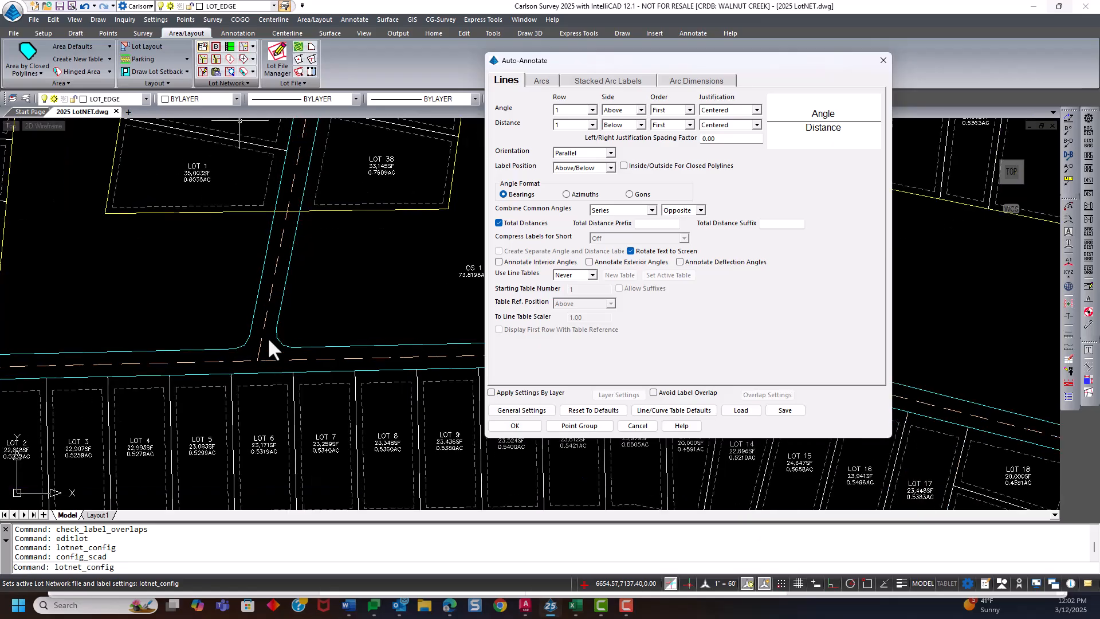
scroll(291, 327, "down", 5)
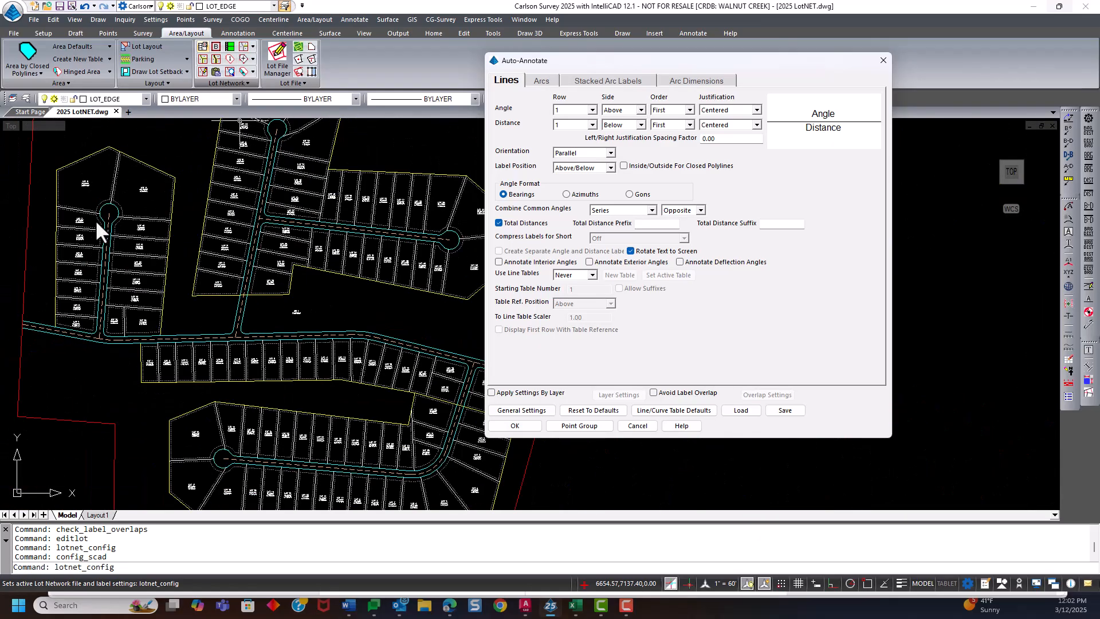
scroll(105, 226, "up", 4)
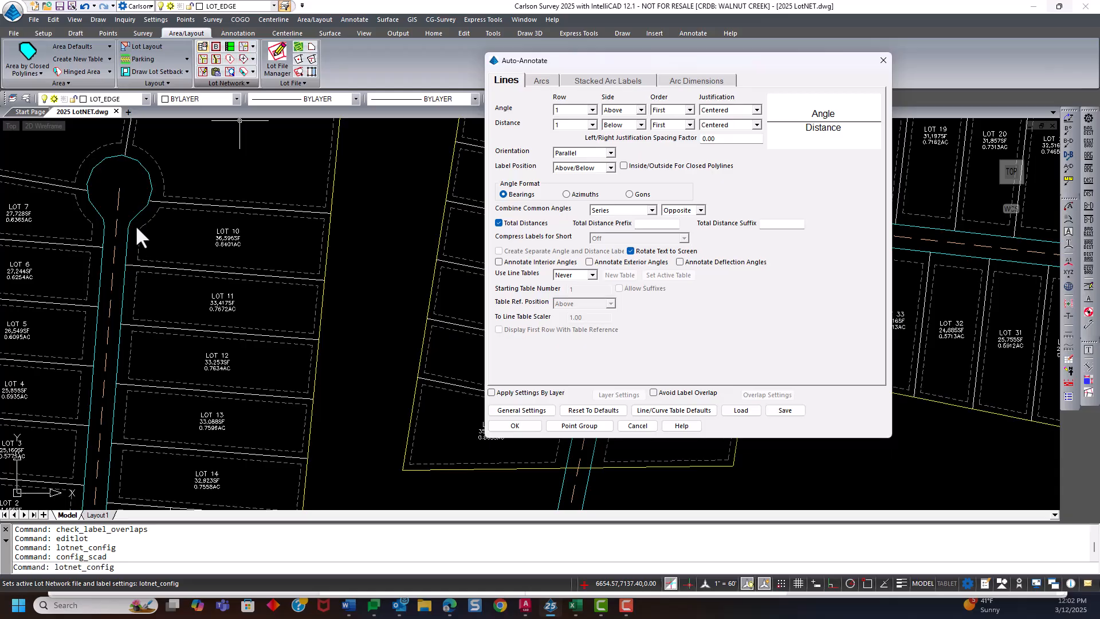
scroll(136, 225, "down", 6)
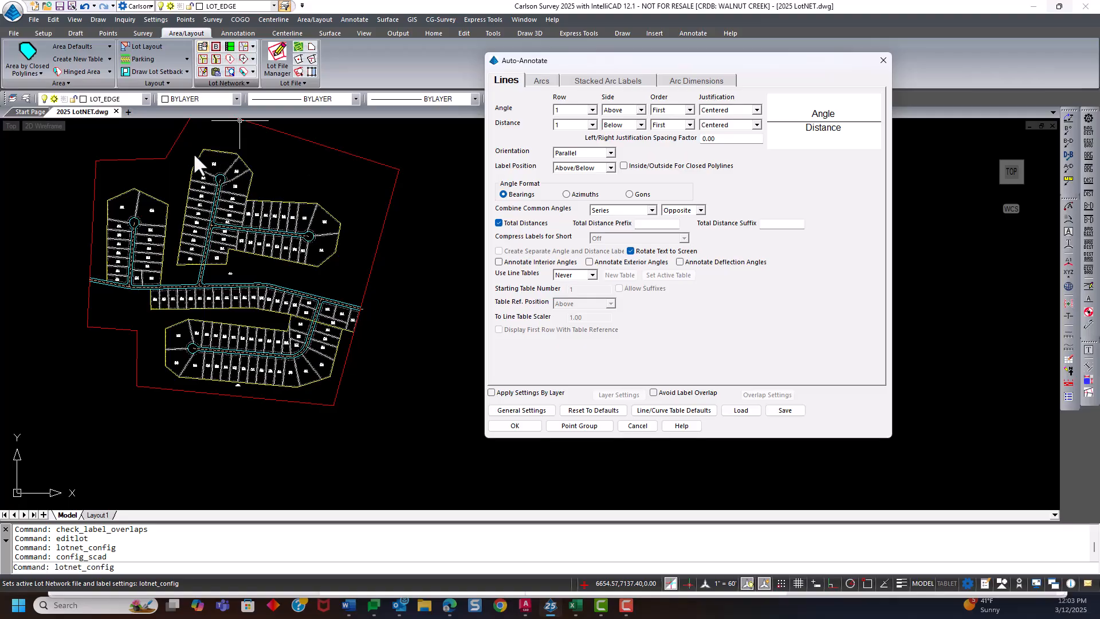
scroll(194, 152, "up", 1)
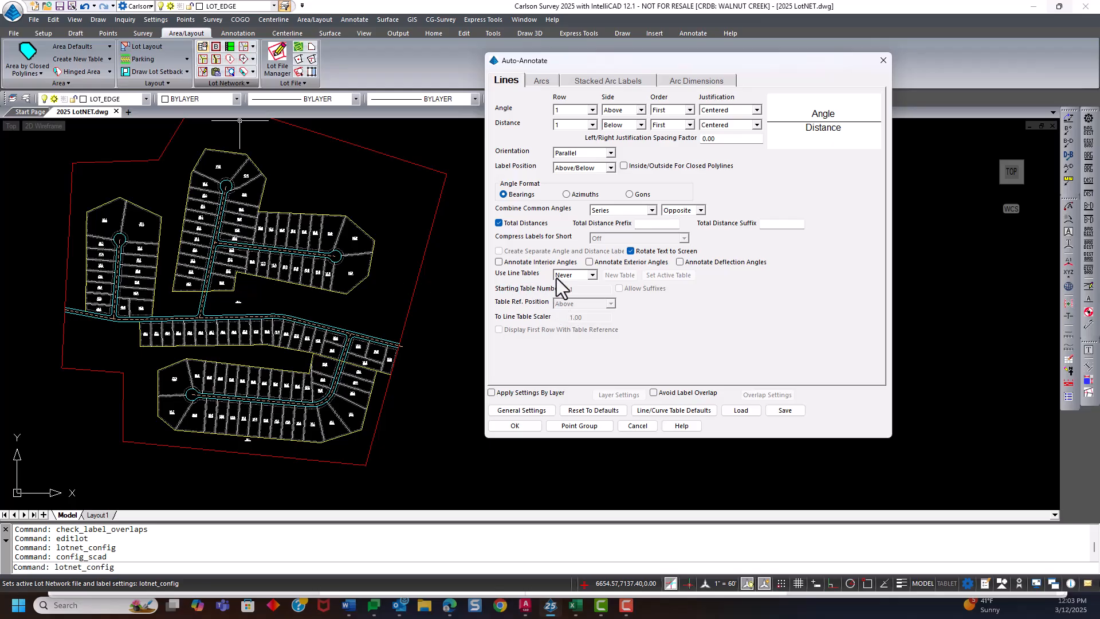
left_click(595, 277)
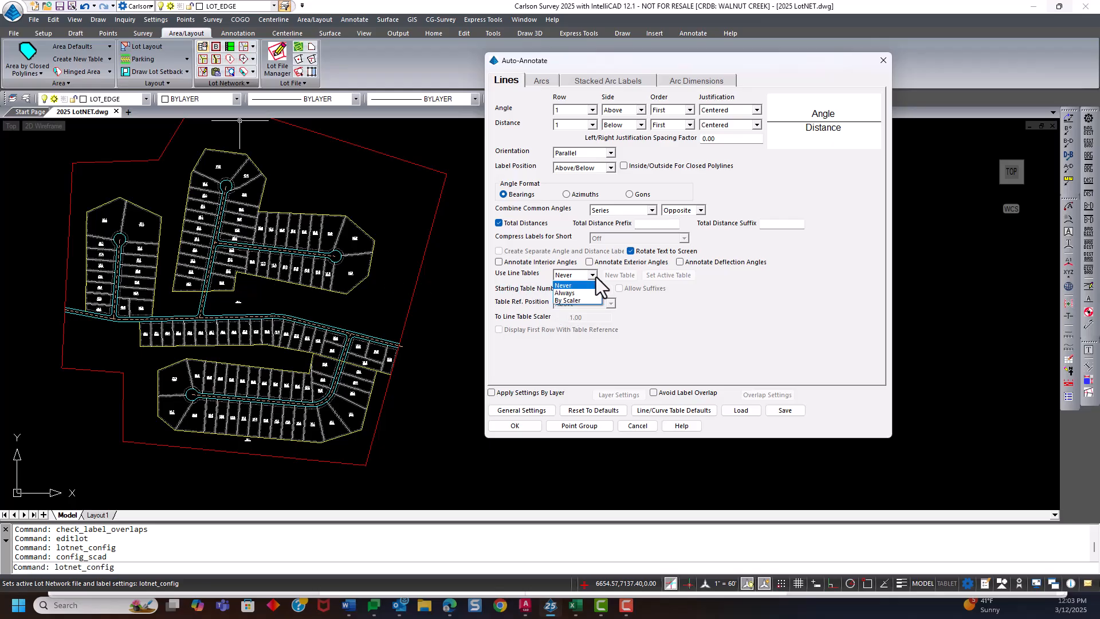
left_click(575, 301)
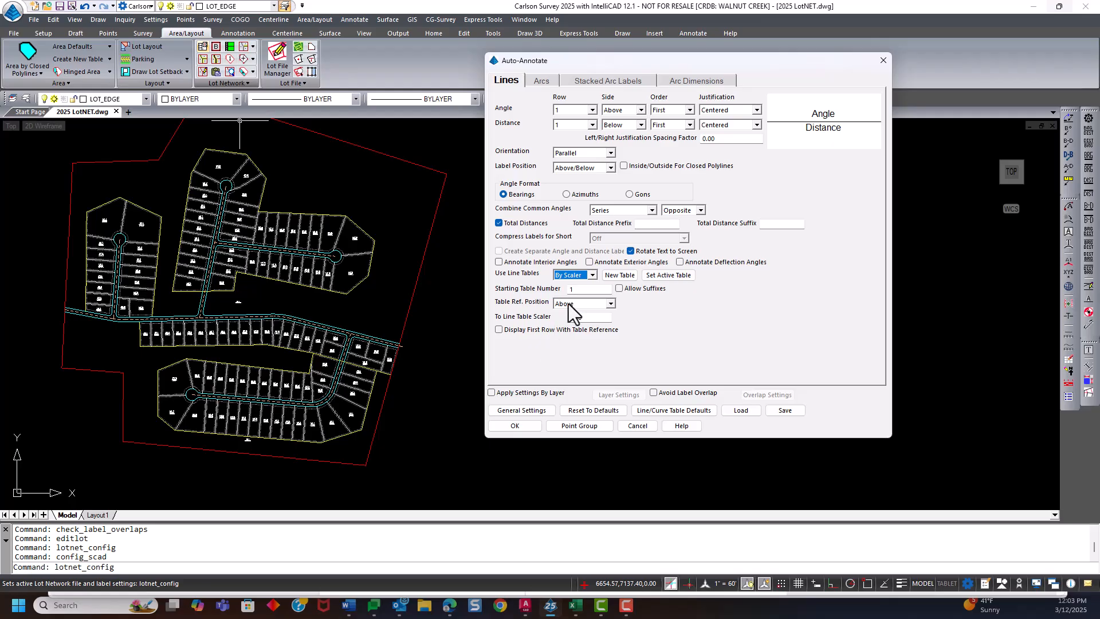
Set the use of curve tables for arc labels to By Scaler.
left_click(543, 84)
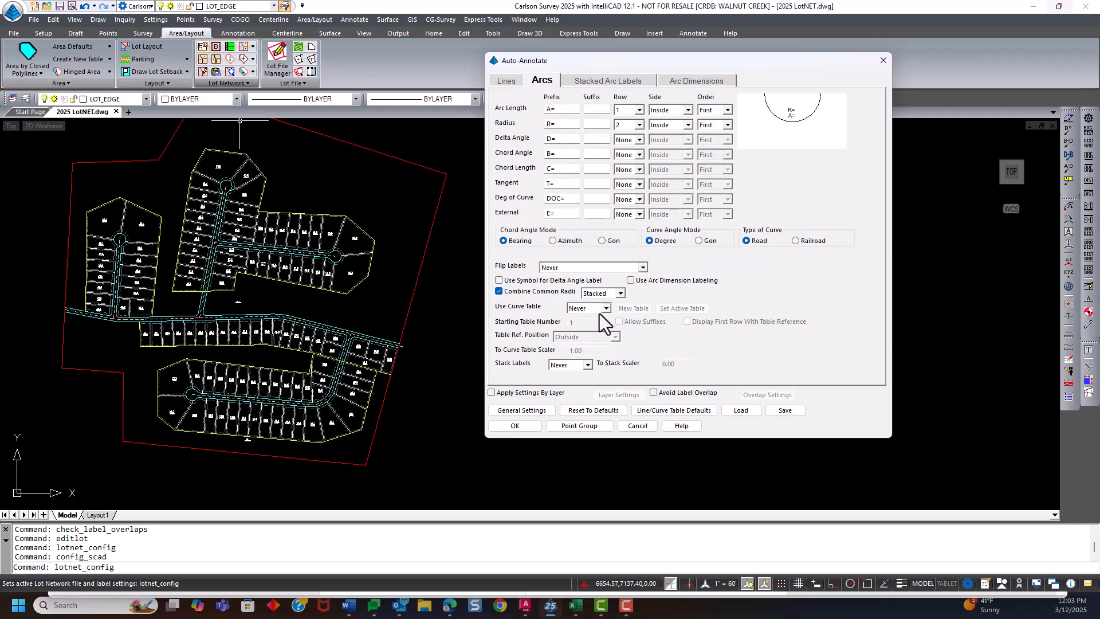
left_click(605, 309)
left_click(583, 333)
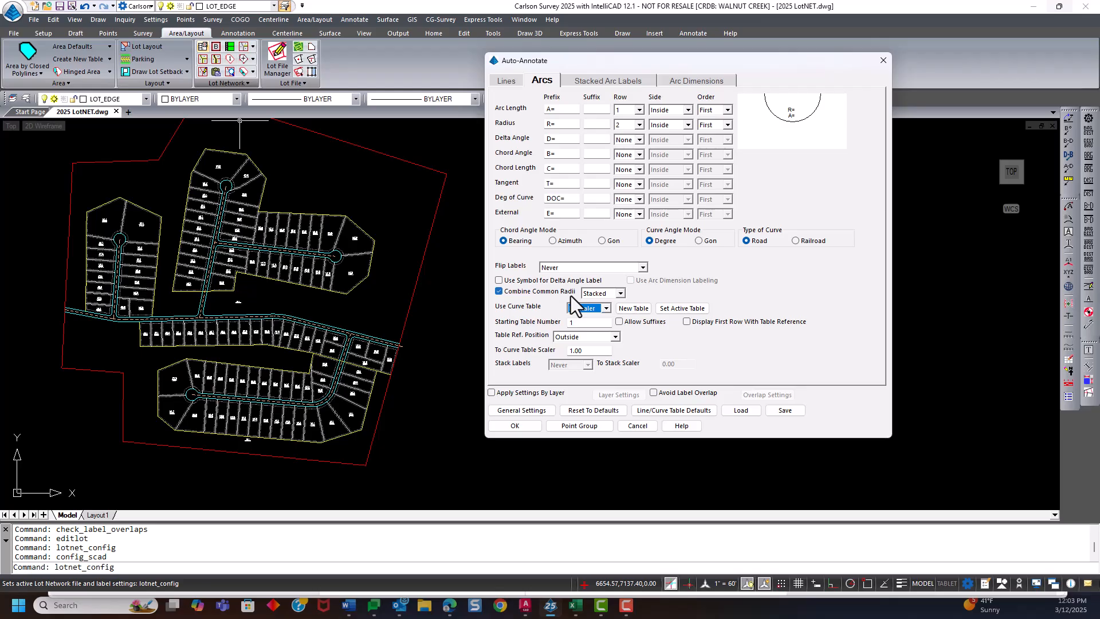
left_click(506, 80)
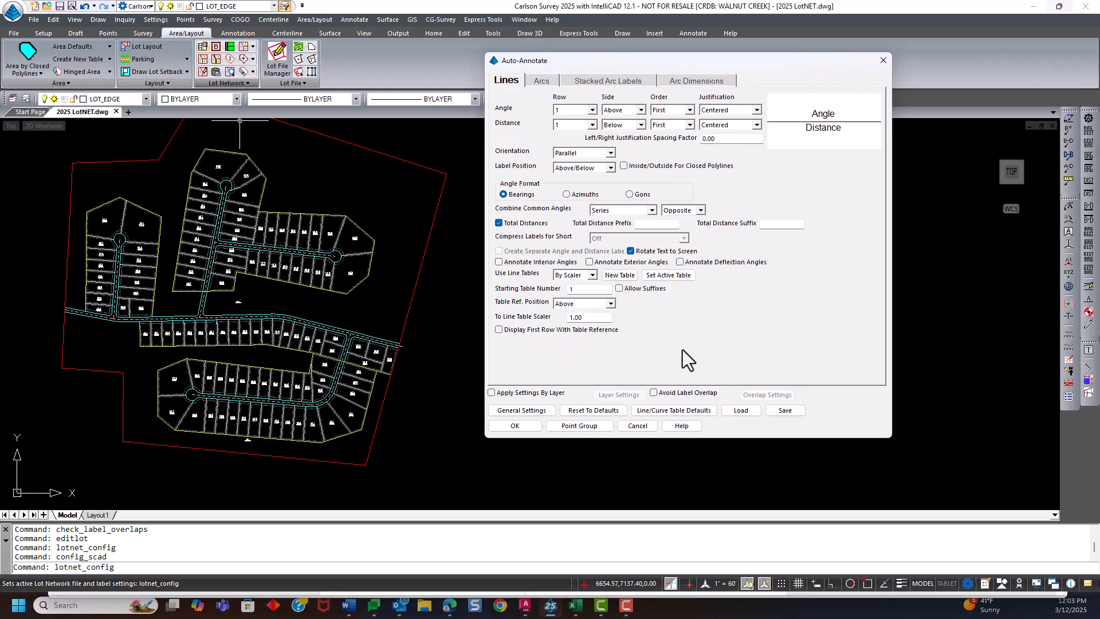
Review the line/curve table defaults for text layers, styles, size scalers, prefixes and titles, including the line table labels.
left_click(651, 410)
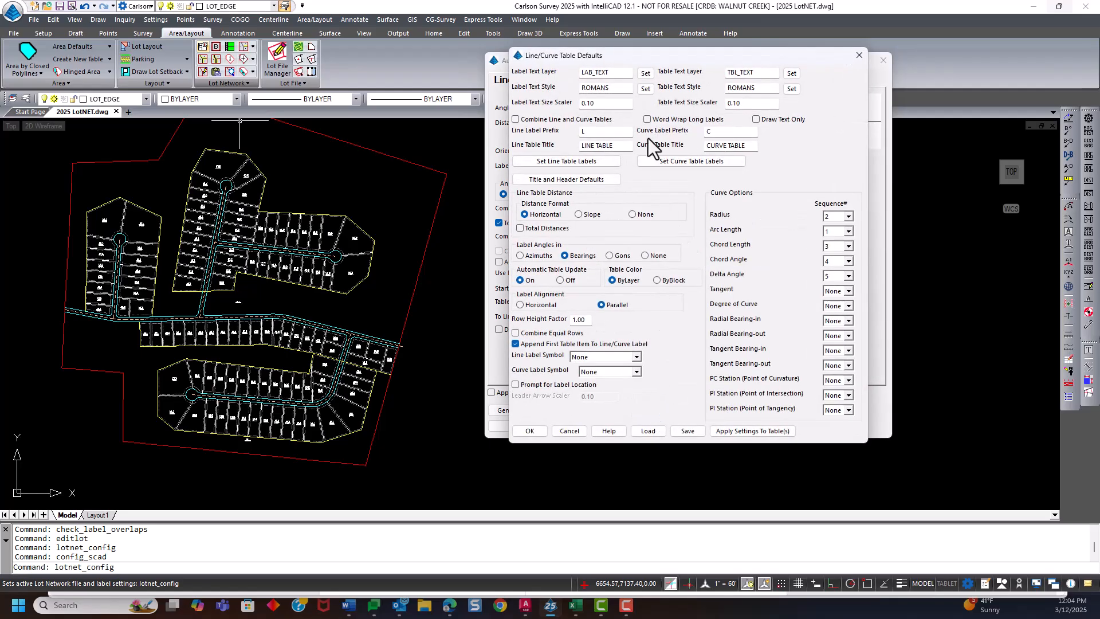
left_click_drag(662, 59, 631, 63)
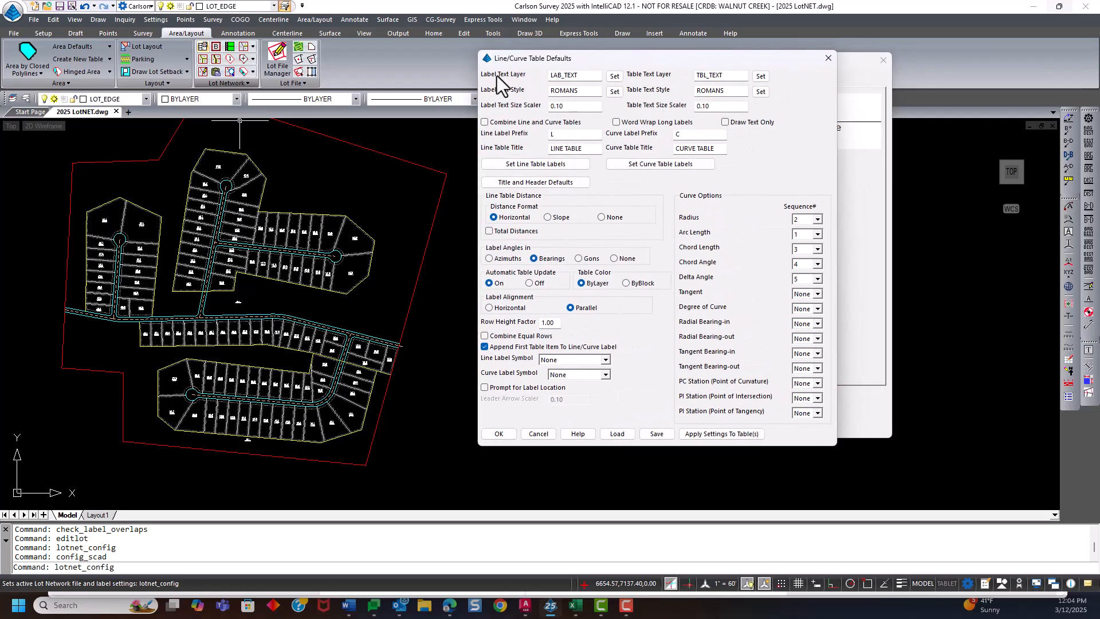
left_click(578, 77)
left_click(723, 76)
left_click(587, 91)
left_click(729, 92)
left_click(586, 104)
left_click(736, 106)
left_click(573, 136)
left_click_drag(584, 149, 542, 148)
left_click(592, 149)
left_click_drag(715, 149, 670, 149)
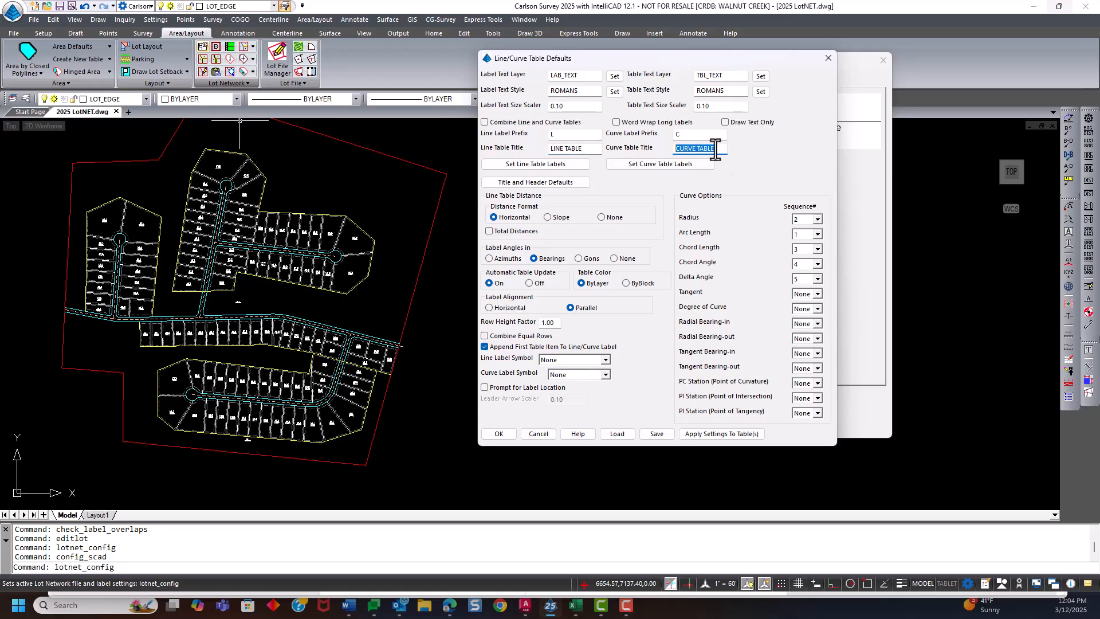
left_click(715, 150)
left_click(554, 164)
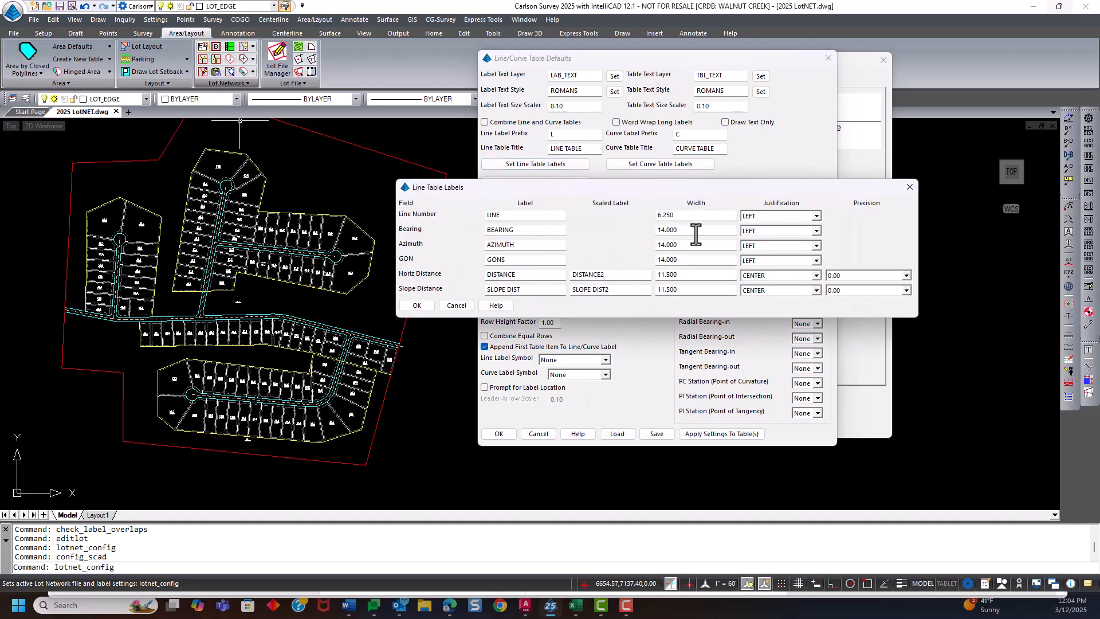
left_click(458, 305)
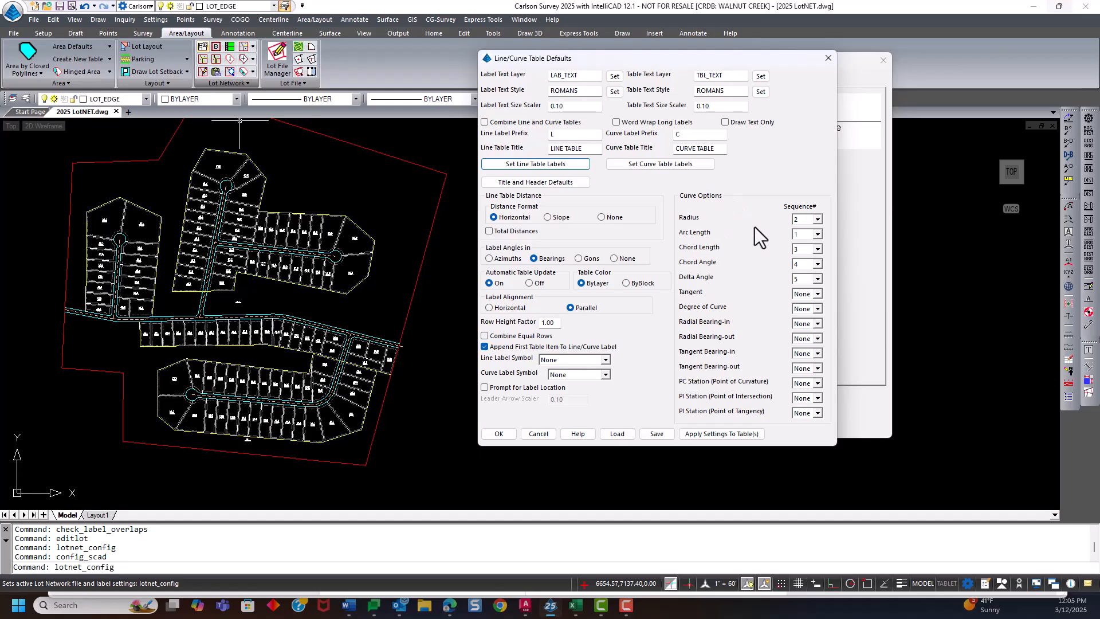
Order the curve table with Radius as 1 and Arc Length as 2, then save the table defaults and accept the annotation settings.
left_click(817, 219)
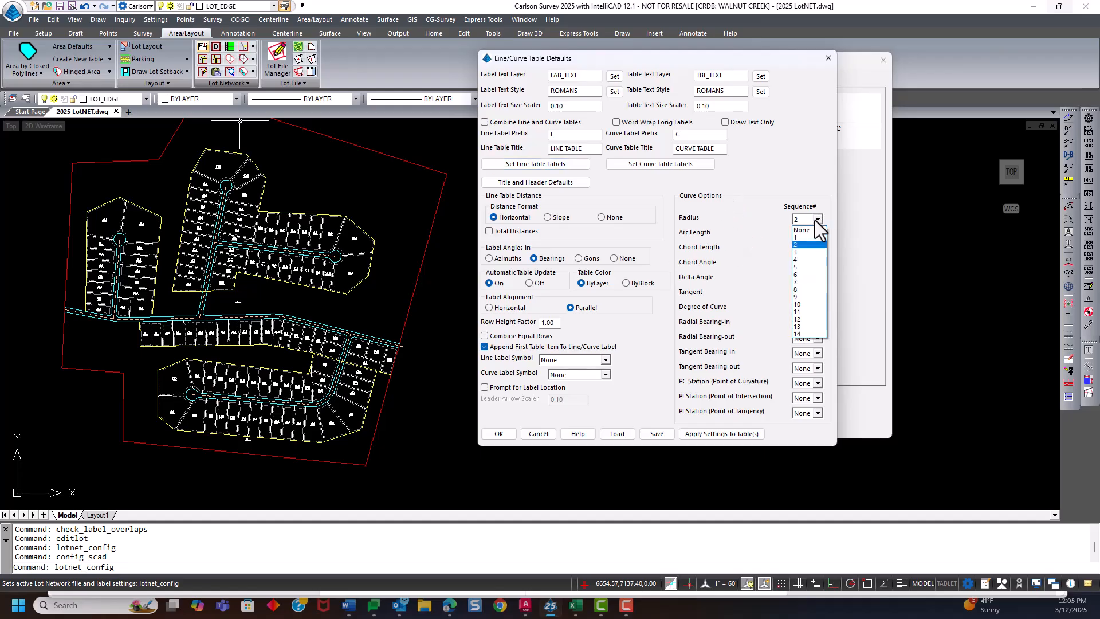
left_click(811, 238)
left_click(818, 234)
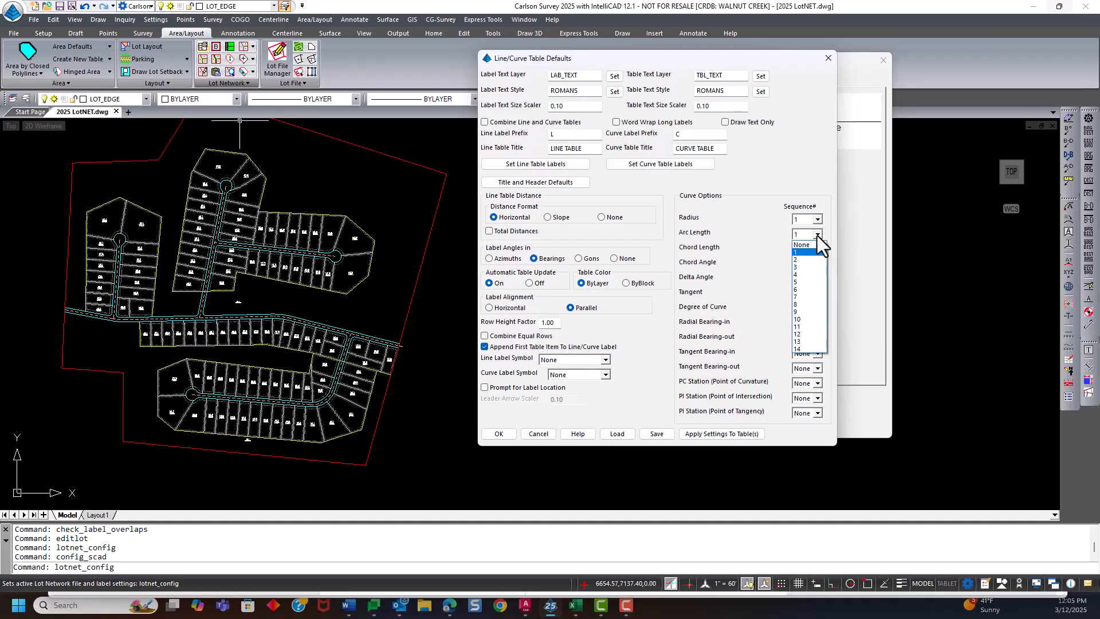
left_click(796, 259)
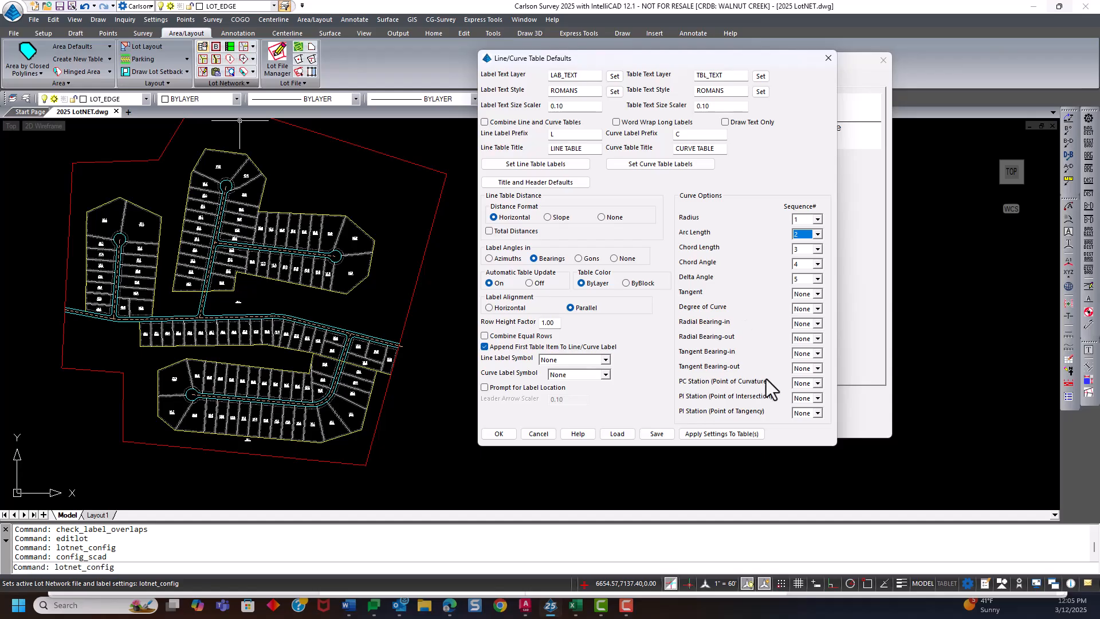
left_click(660, 433)
left_click(500, 433)
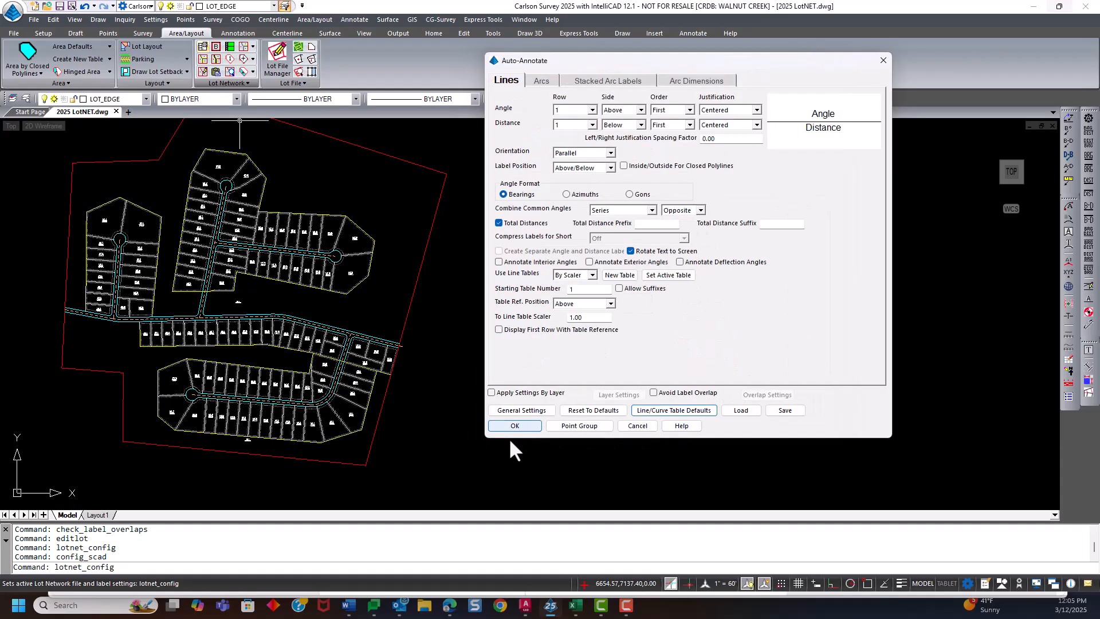
left_click(515, 427)
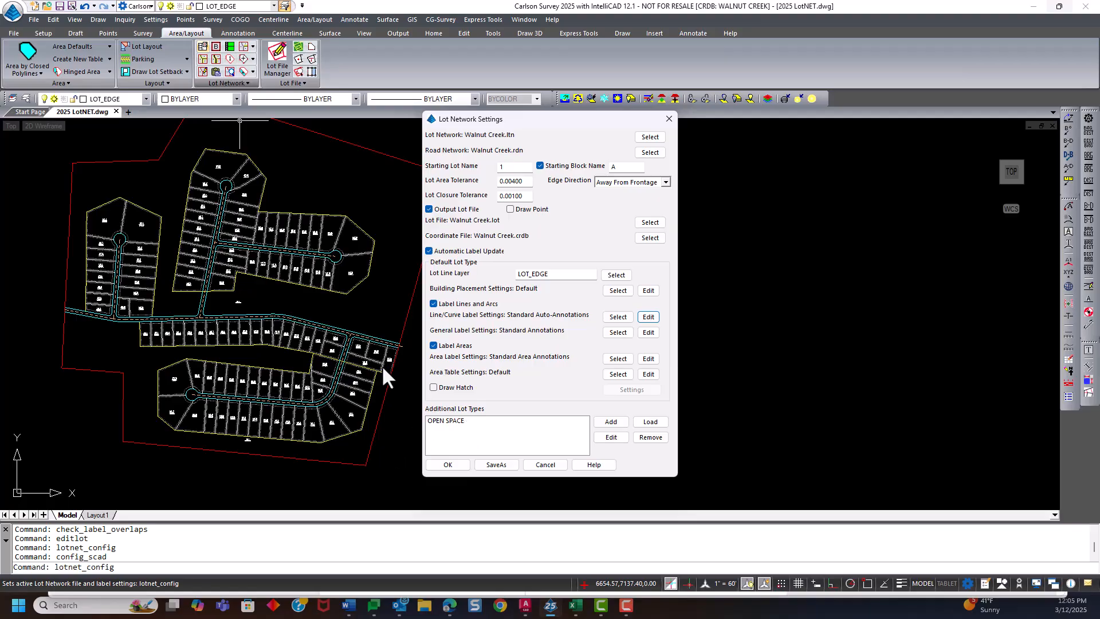
Enable line and arc labels for the OPEN SPACE lot type, check its line/curve label settings, and accept the lot network settings.
left_click(456, 422)
left_click(622, 436)
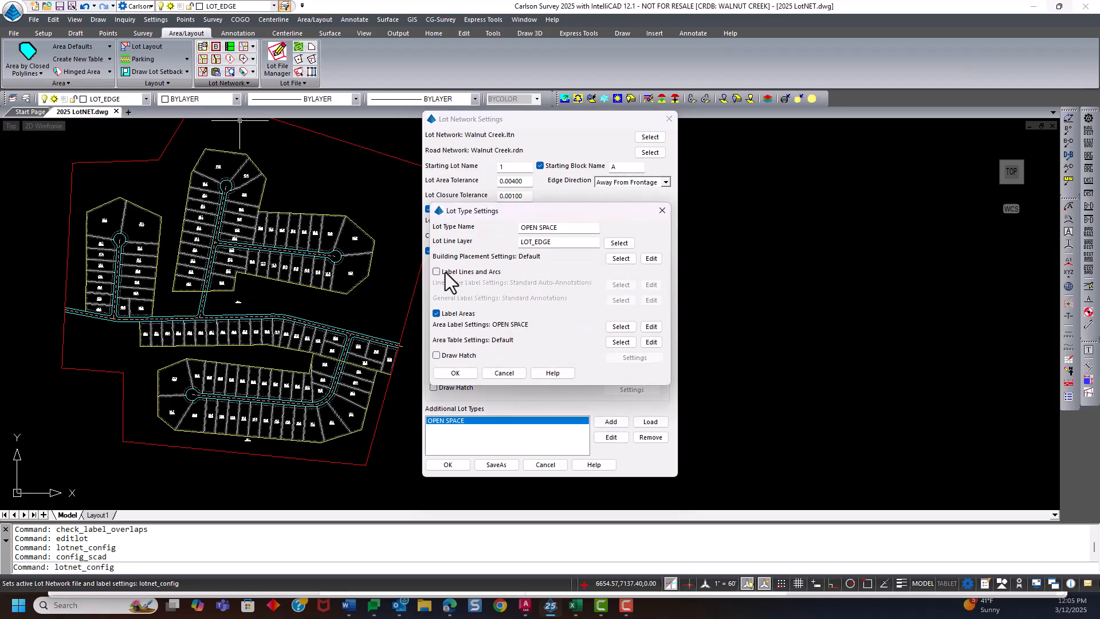
left_click(446, 272)
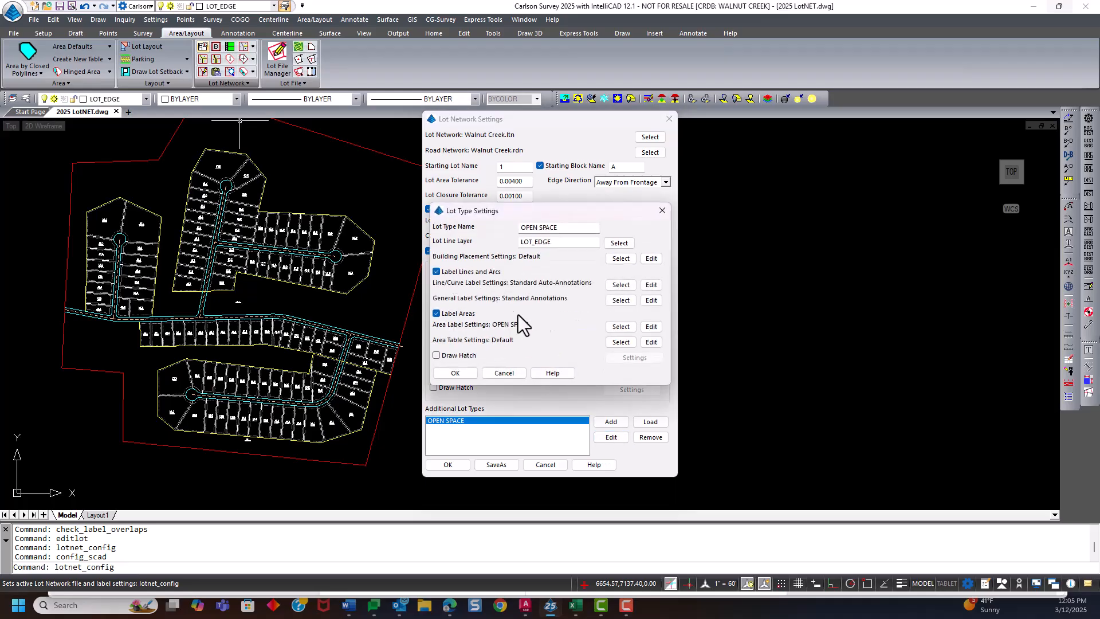
left_click(645, 290)
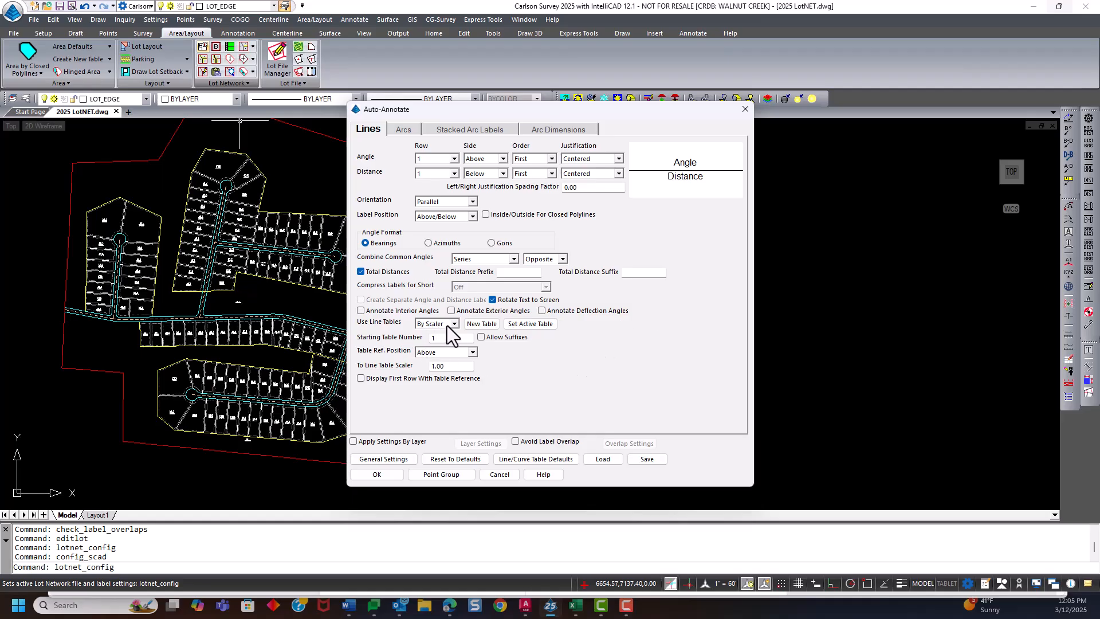
left_click(498, 475)
left_click_drag(561, 215, 764, 192)
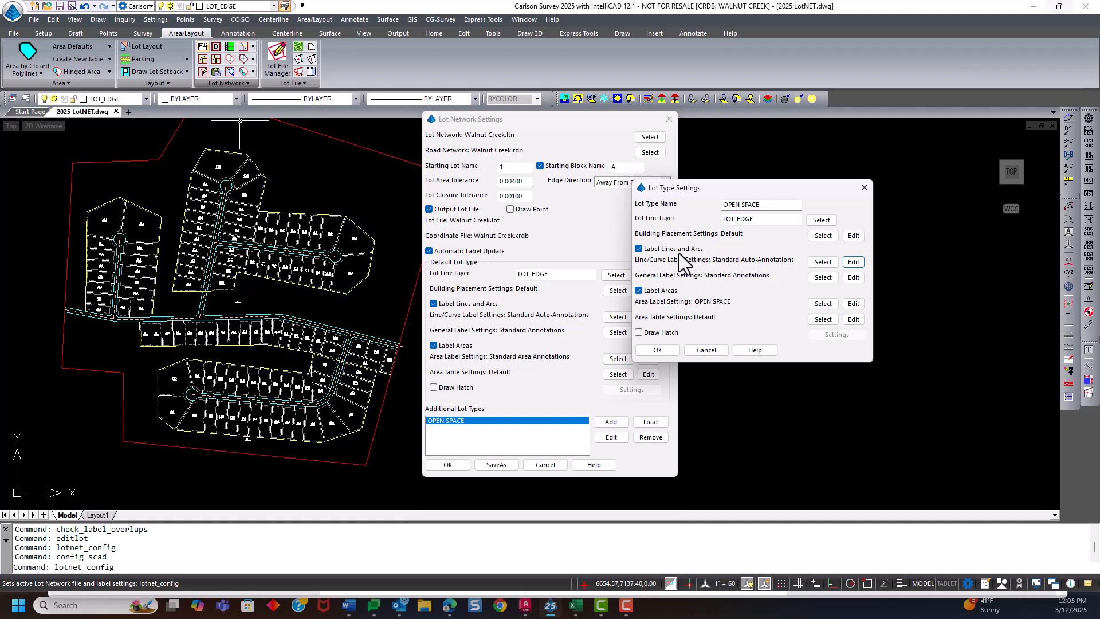
left_click_drag(764, 192, 732, 176)
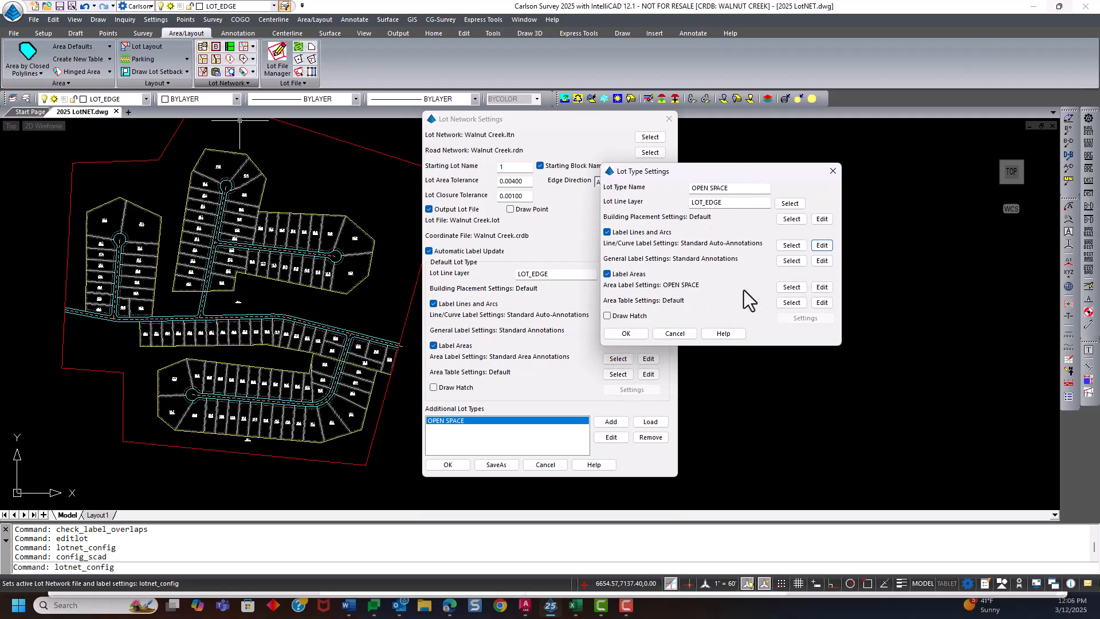
left_click(633, 334)
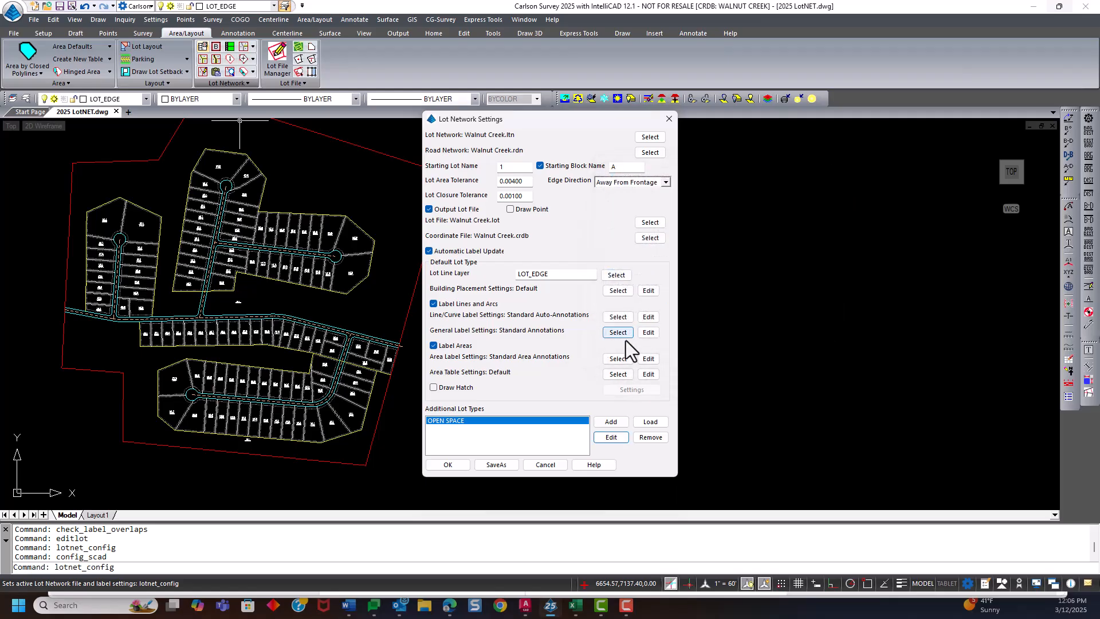
left_click(448, 465)
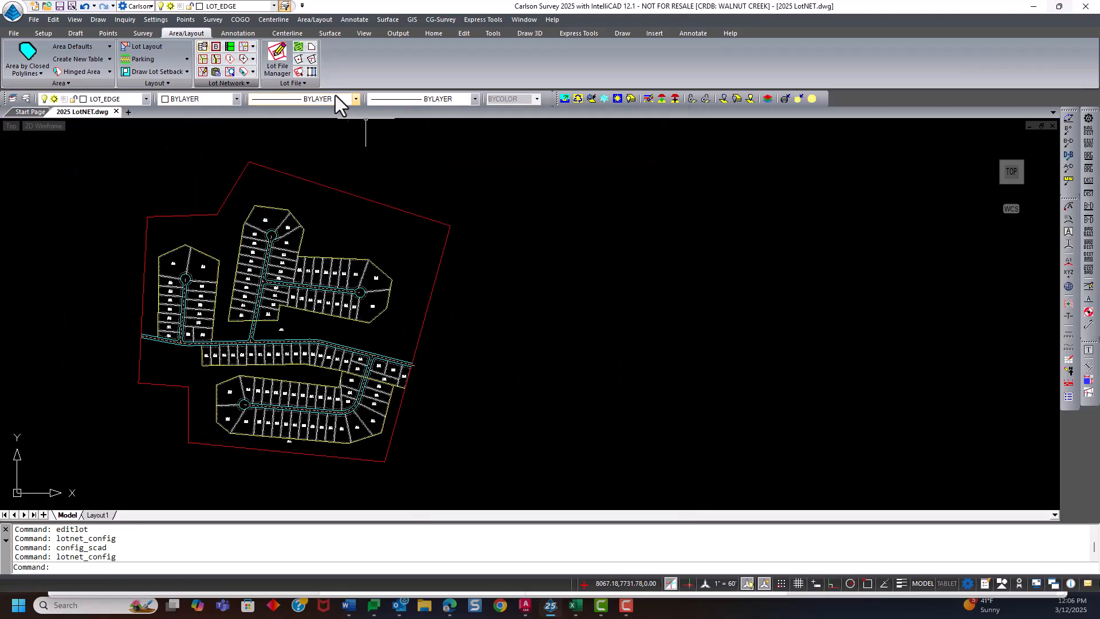
Redraw all lot network labels, placing the curve table east of the site boundary and the line table just beside it.
left_click(315, 19)
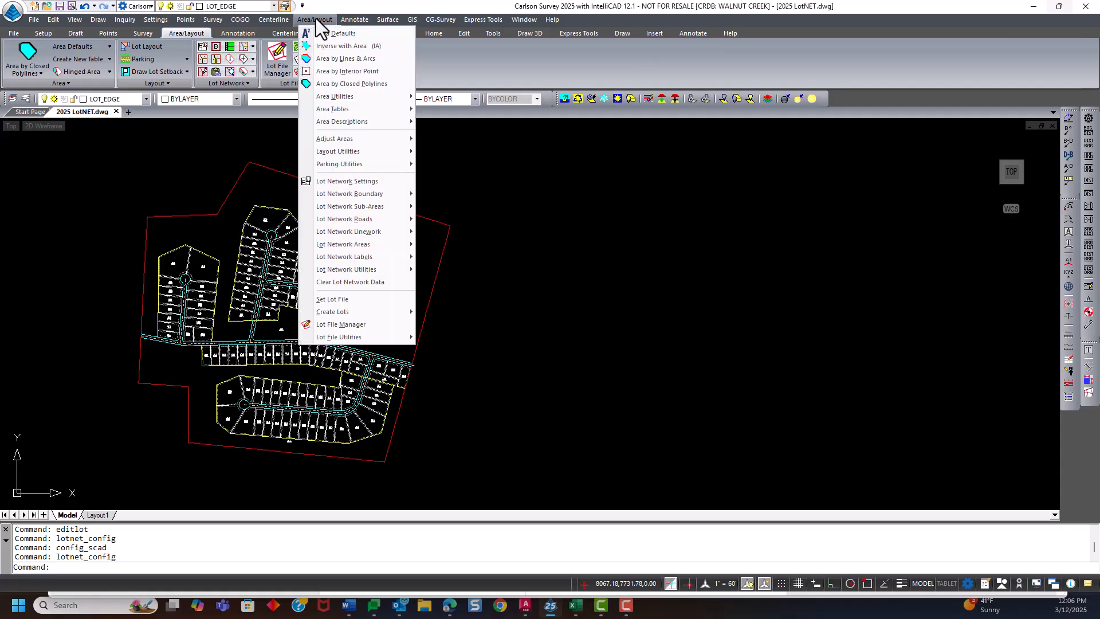
mouse_move(336, 257)
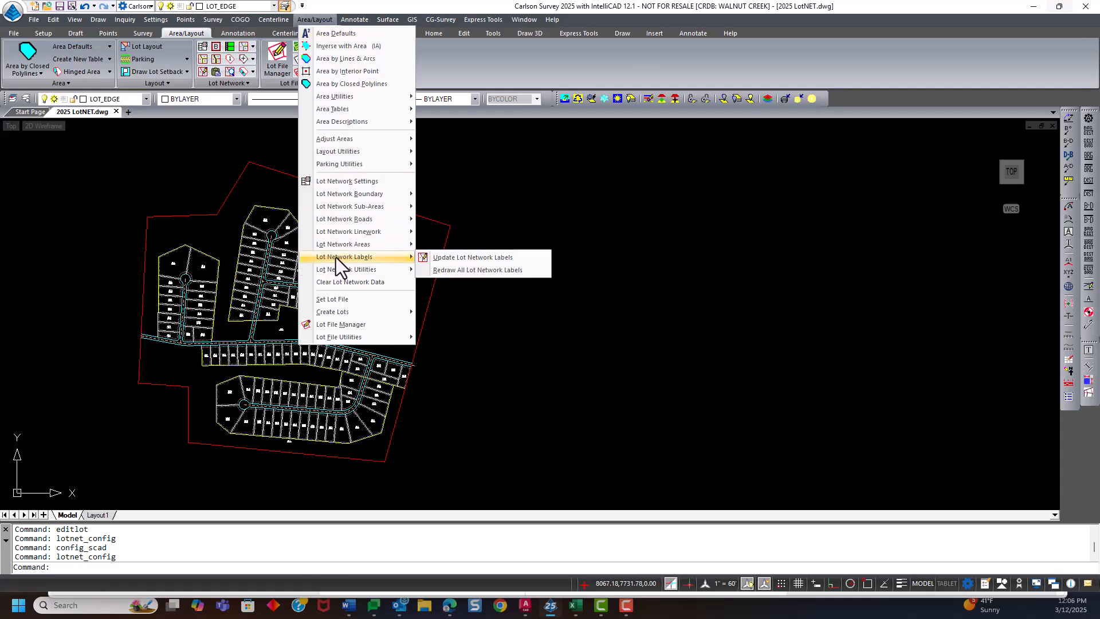
left_click(480, 269)
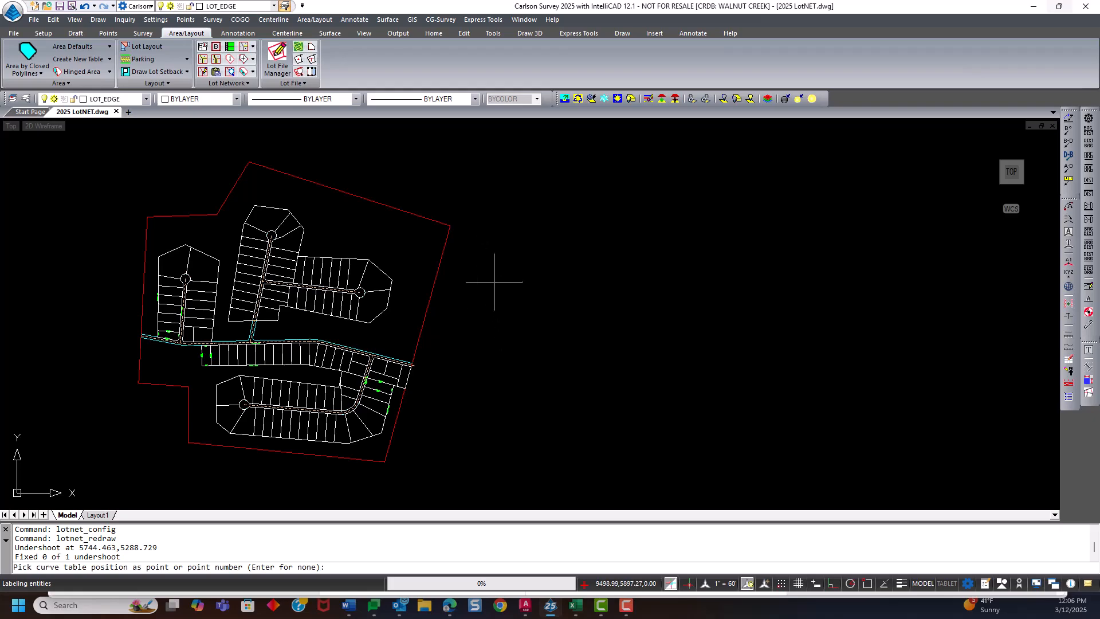
left_click(482, 262)
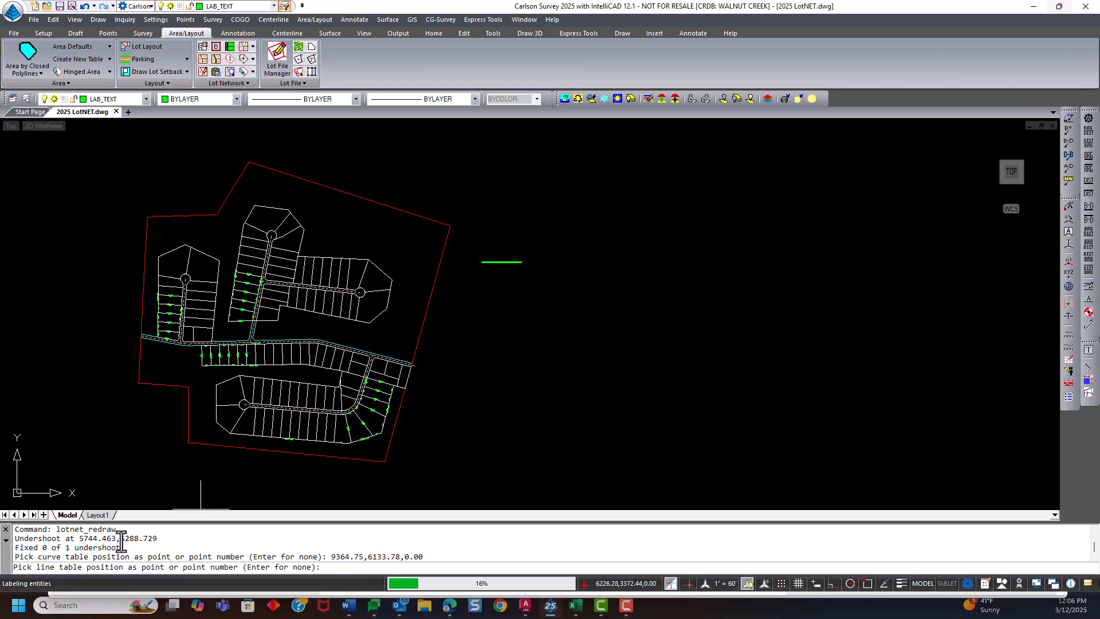
left_click(537, 262)
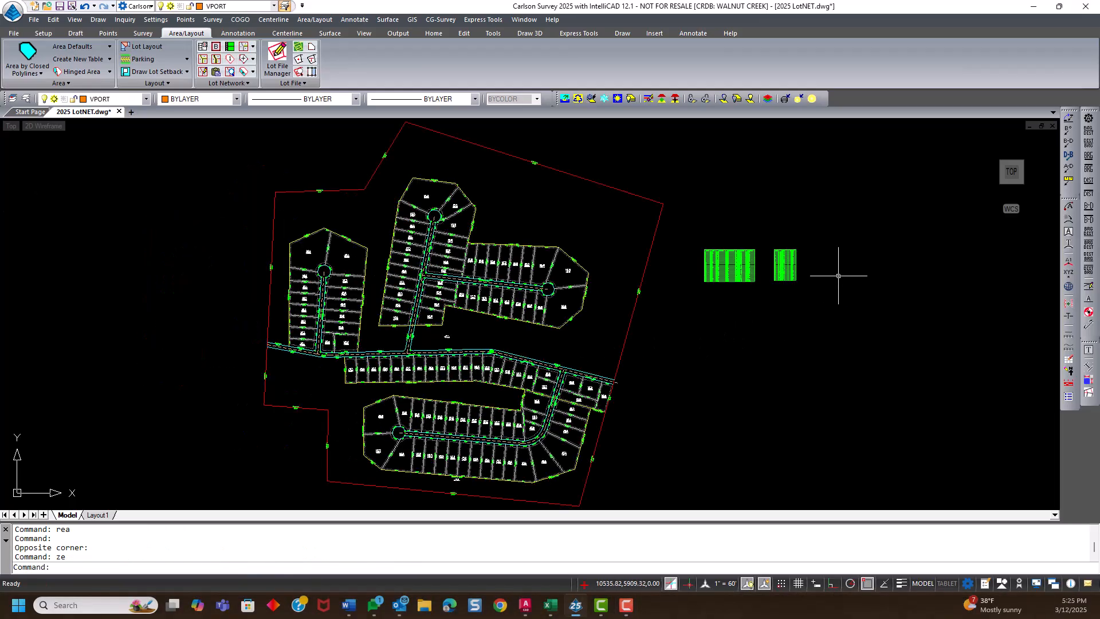
scroll(827, 270, "up", 4)
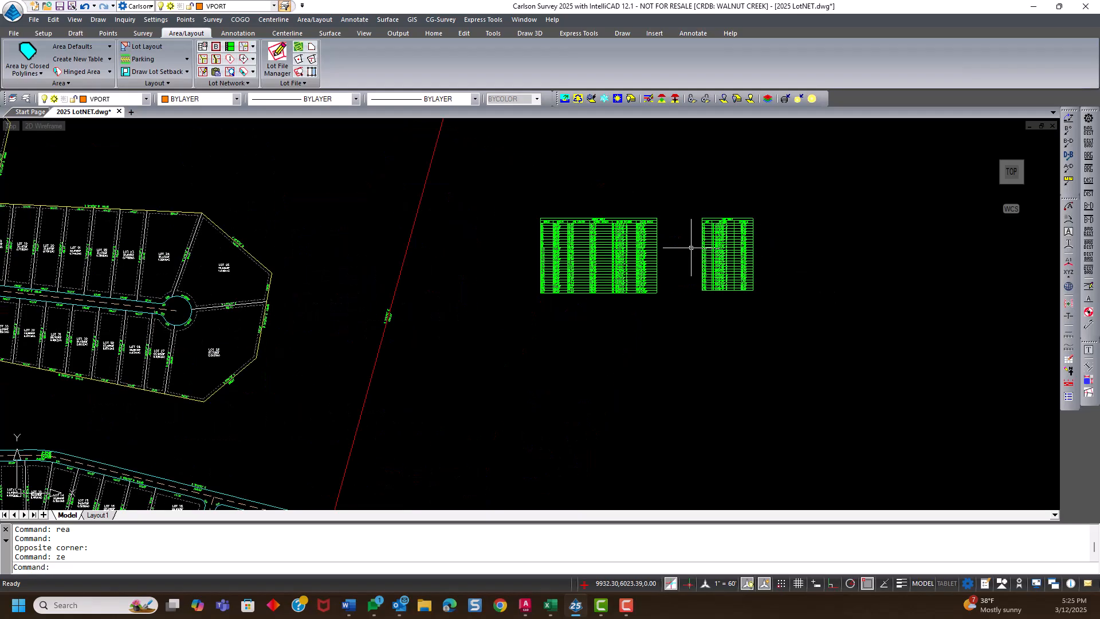
Examine the curve and line tables, along with the line and arc labels on the lots around the western cul-de-sac.
scroll(705, 252, "up", 5)
middle_click_drag(667, 253, 506, 289)
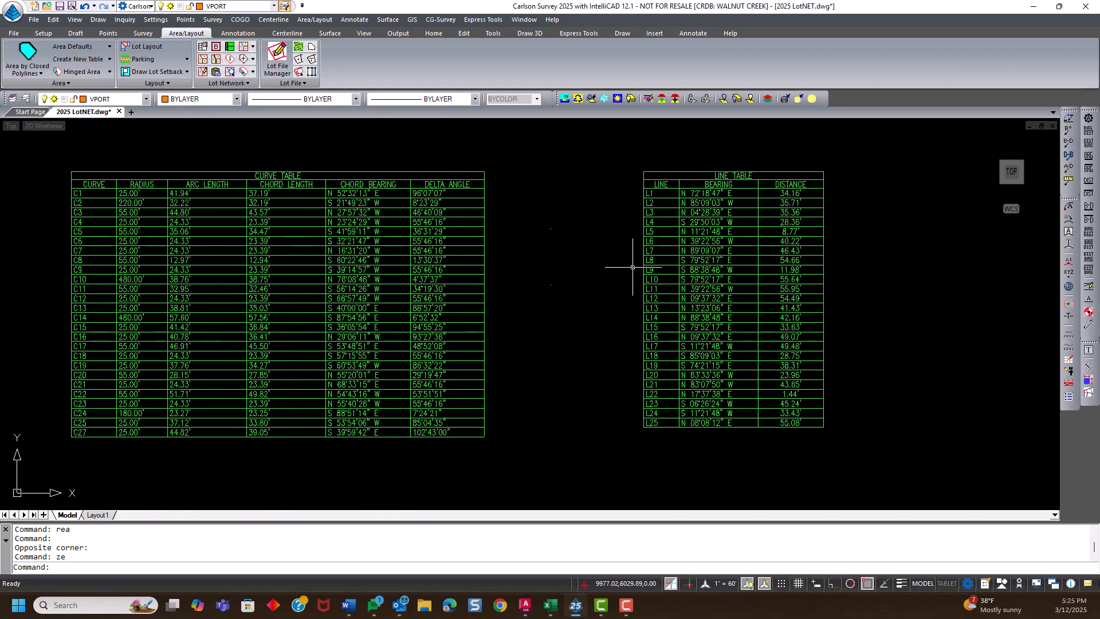
scroll(489, 248, "down", 6)
middle_click_drag(265, 332, 493, 338)
scroll(319, 322, "up", 5)
scroll(372, 223, "up", 4)
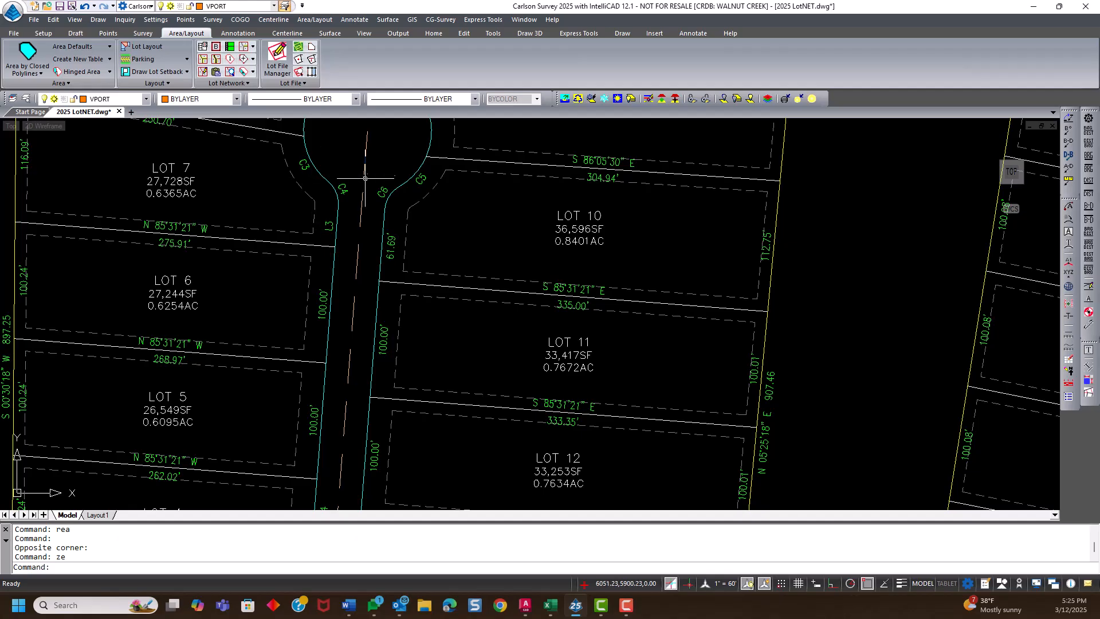
scroll(359, 219, "down", 2)
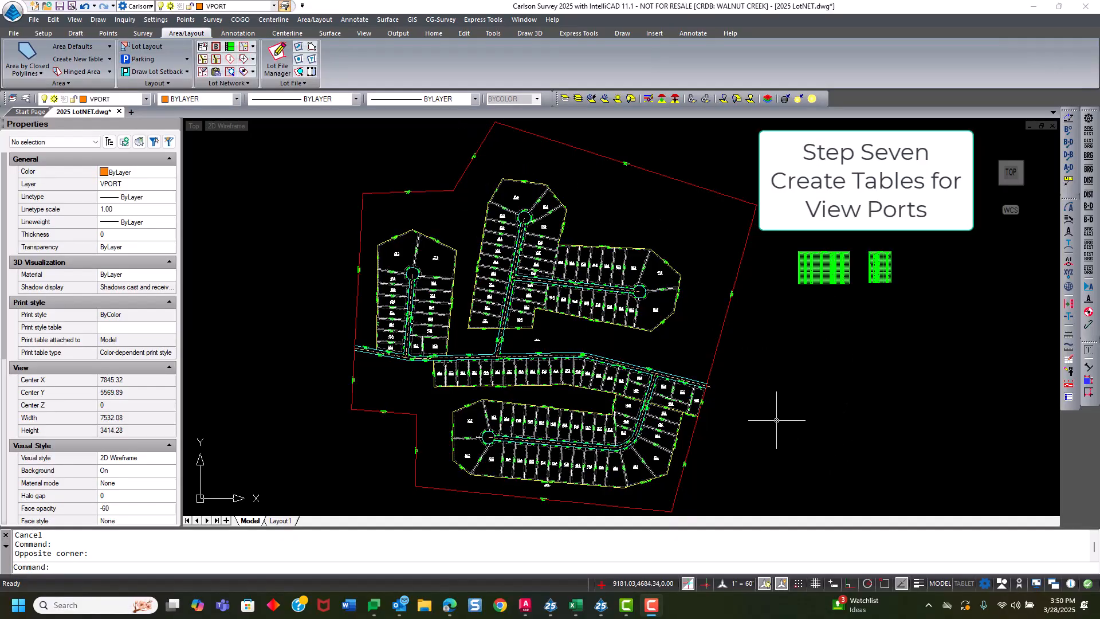
Review the full curve table beside the site and compare it with the overall lot layout.
middle_click_drag(771, 405, 732, 386)
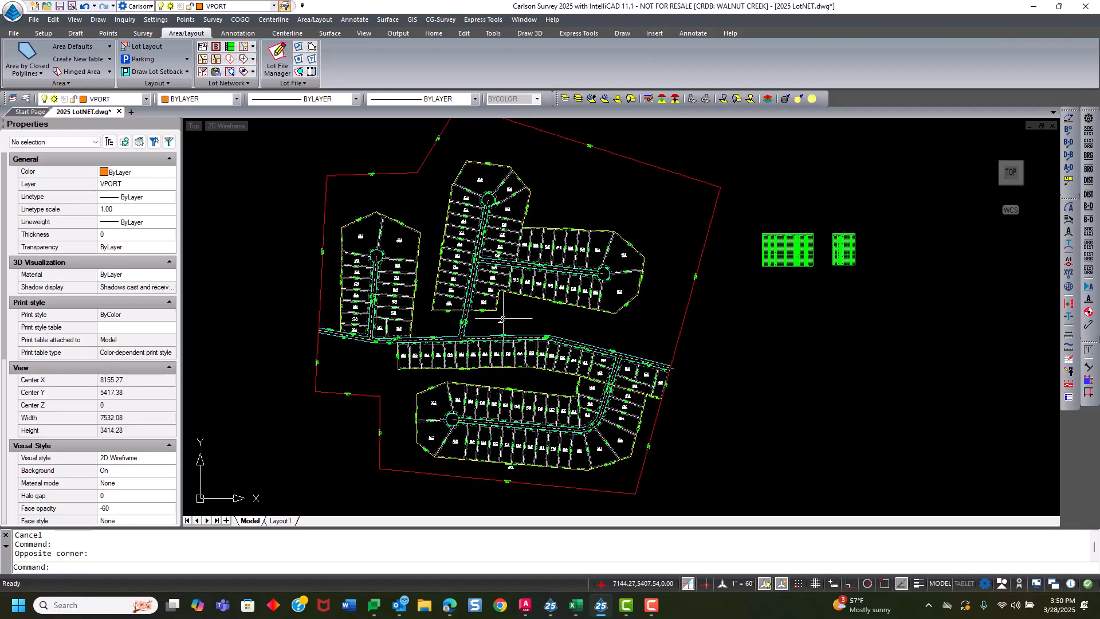
middle_click_drag(504, 318, 505, 335)
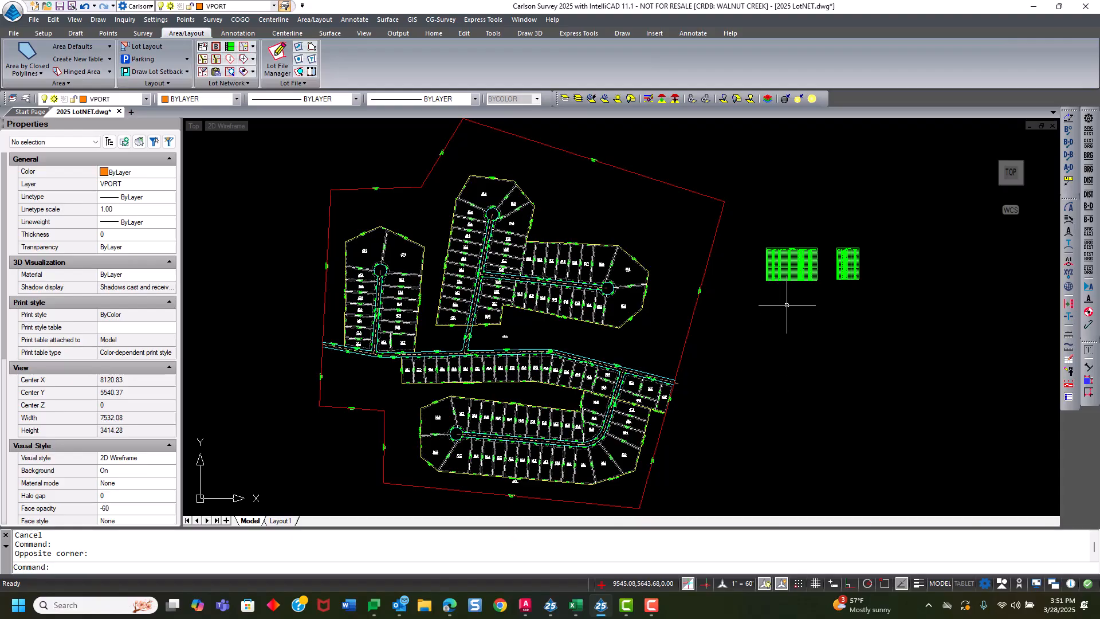
scroll(795, 286, "up", 8)
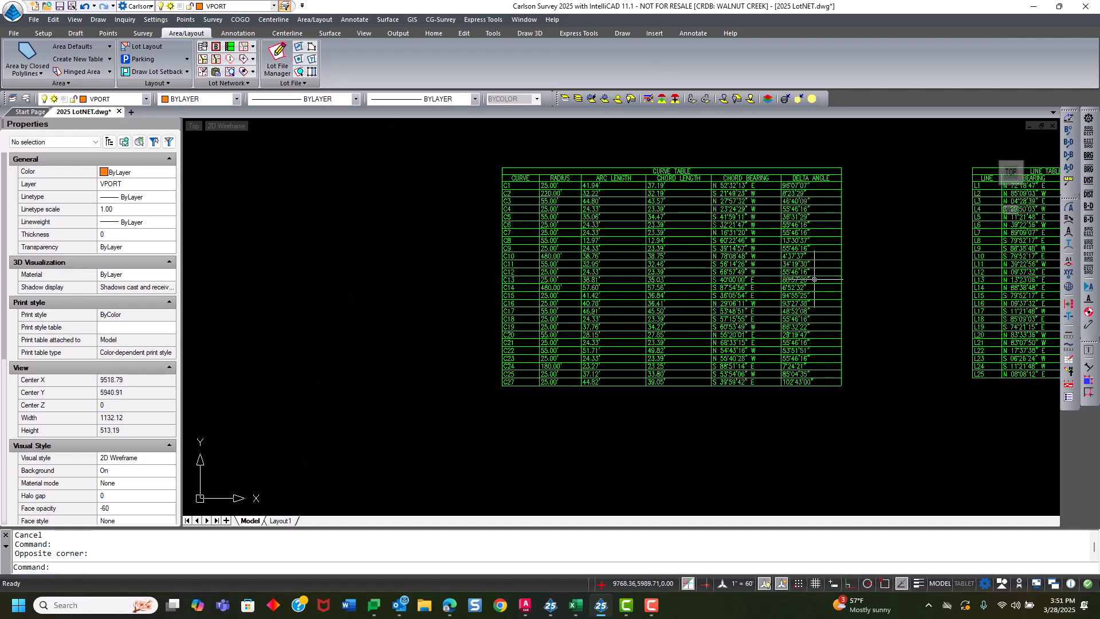
scroll(816, 279, "down", 3)
scroll(828, 282, "down", 2)
scroll(813, 287, "down", 2)
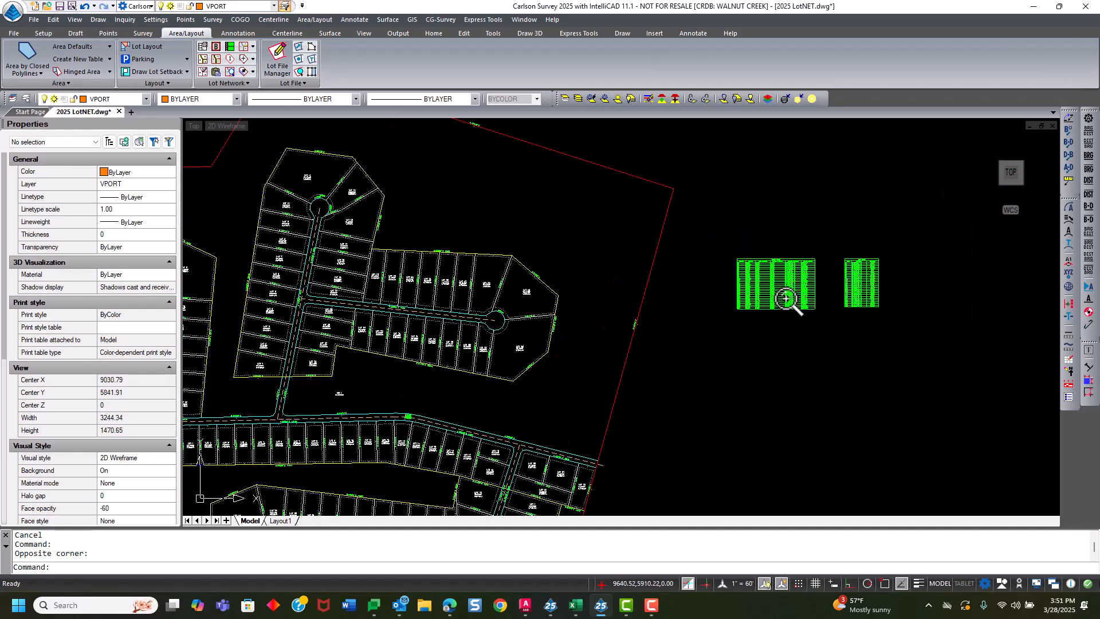
scroll(783, 300, "down", 1)
scroll(794, 304, "down", 1)
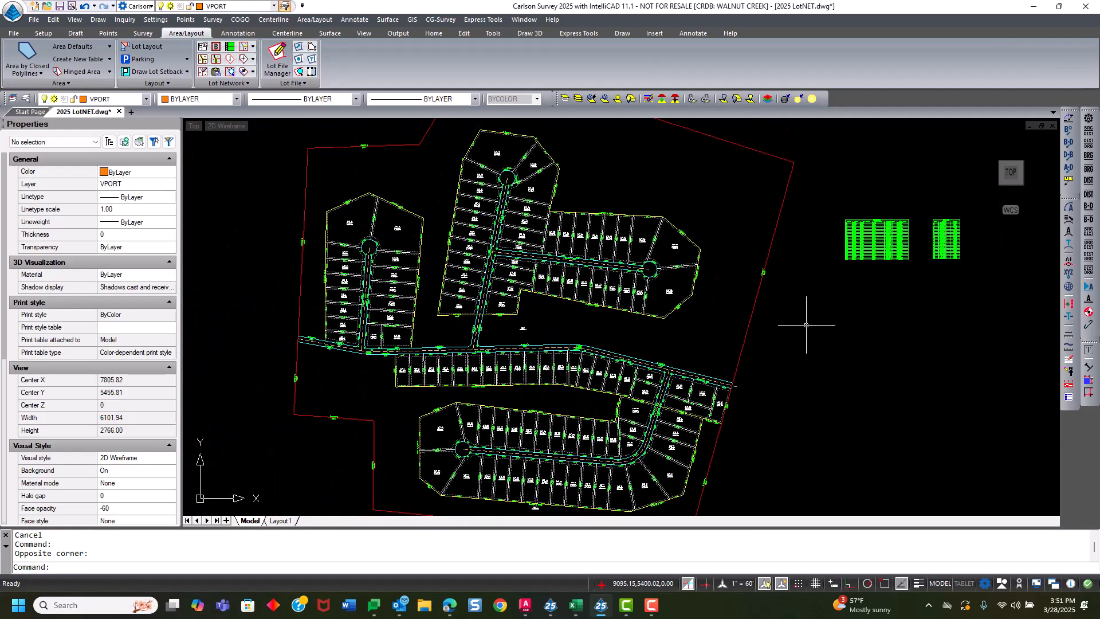
mouse_move(806, 302)
middle_mouse_down()
mouse_move(821, 299)
mouse_move(763, 229)
middle_mouse_up()
middle_click_drag(717, 284, 833, 355)
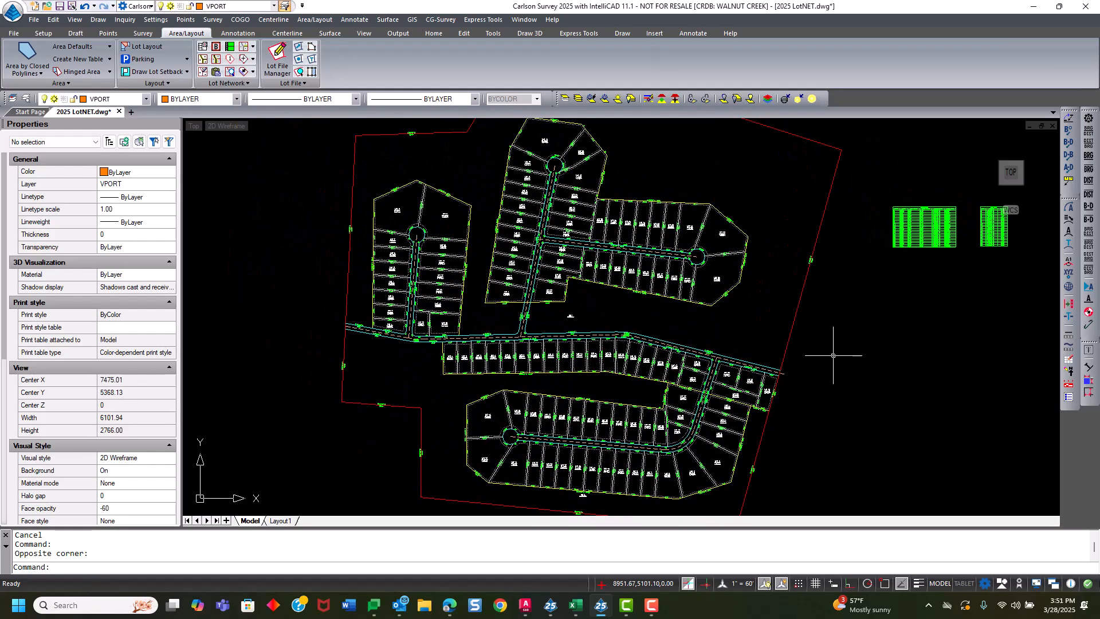
scroll(805, 331, "down", 2)
mouse_move(805, 331)
middle_mouse_down()
mouse_move(792, 329)
mouse_move(787, 343)
middle_mouse_up()
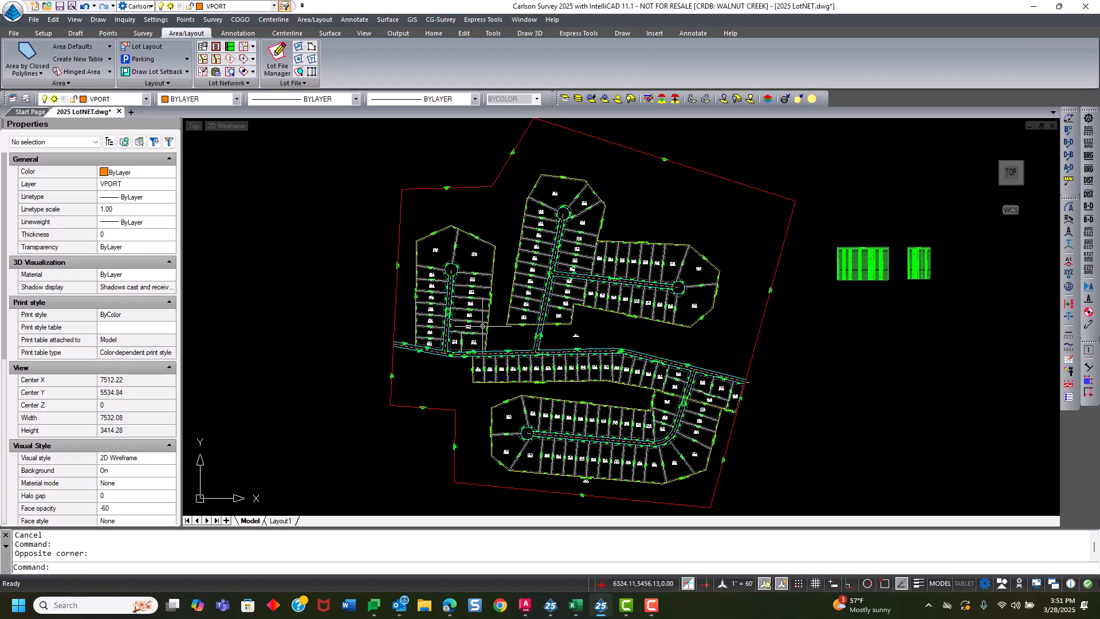
Copy a subset of the curve table west of the site boundary, limited to the selected labels of the westernmost lot block.
left_click(350, 21)
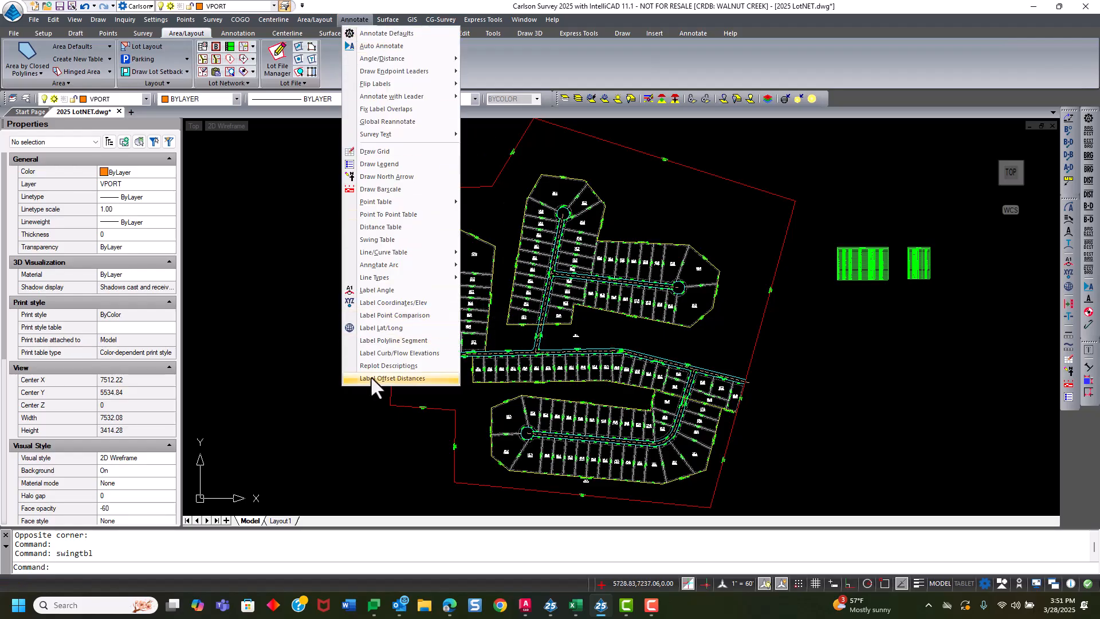
mouse_move(404, 253)
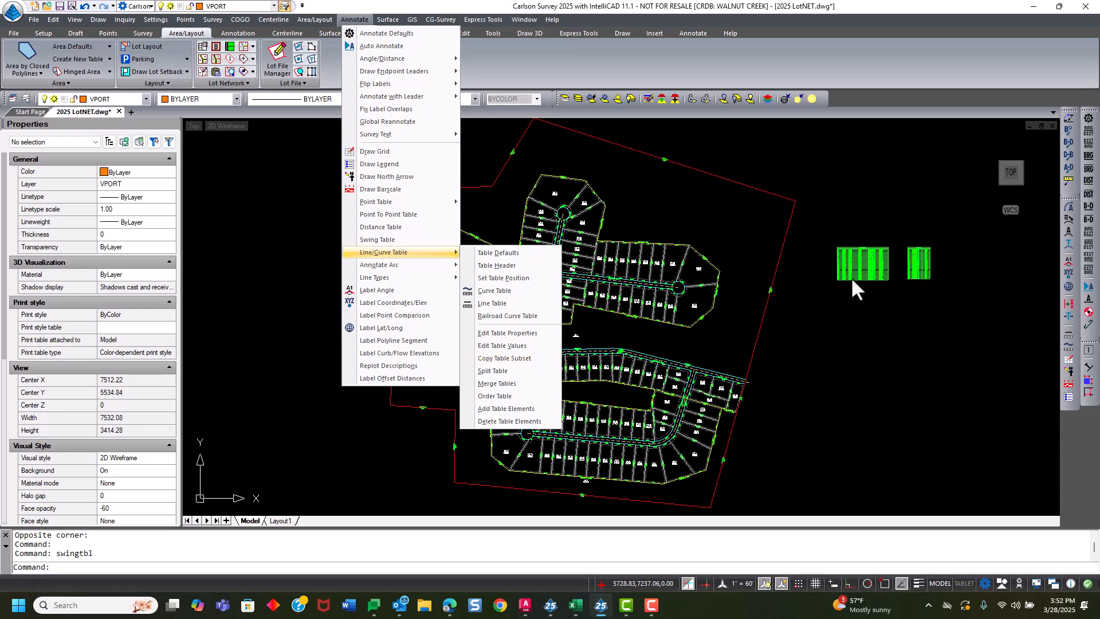
left_click(510, 358)
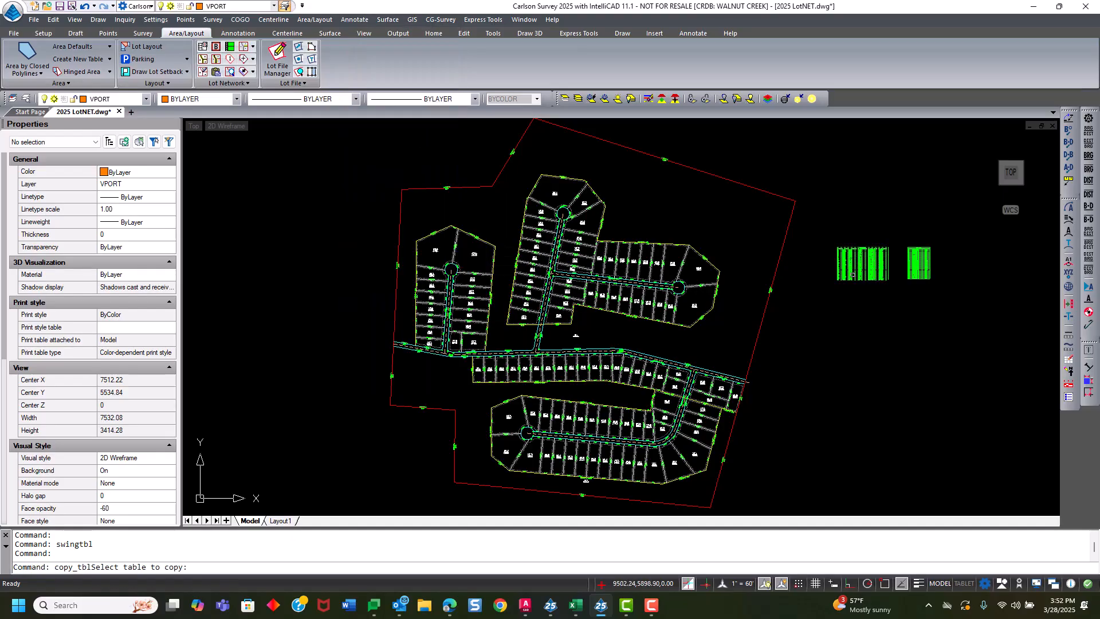
left_click(852, 274)
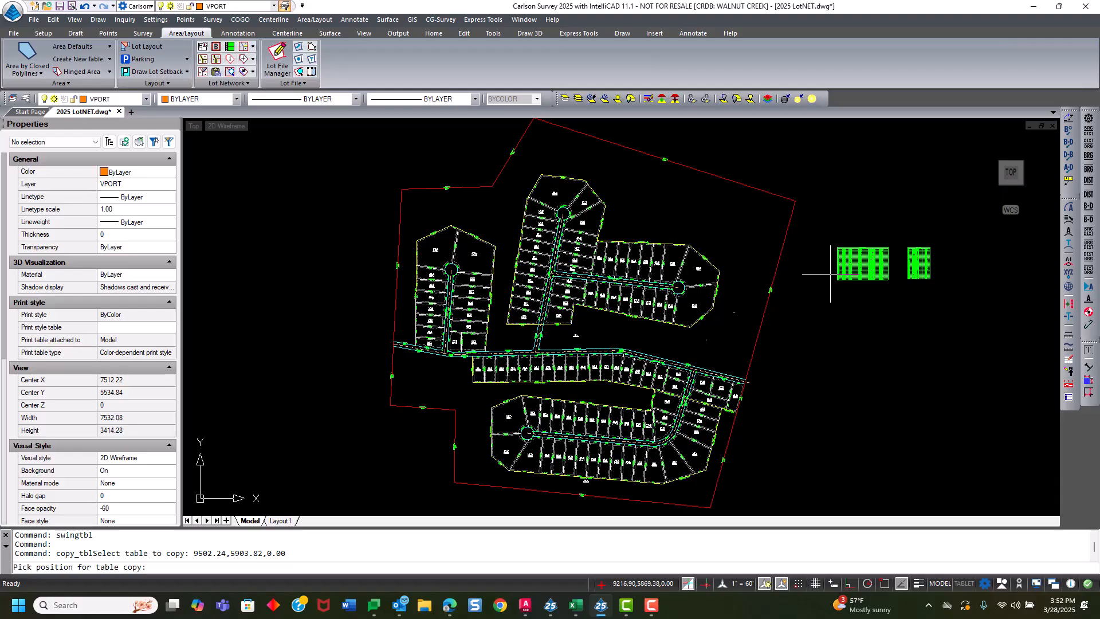
left_click(314, 265)
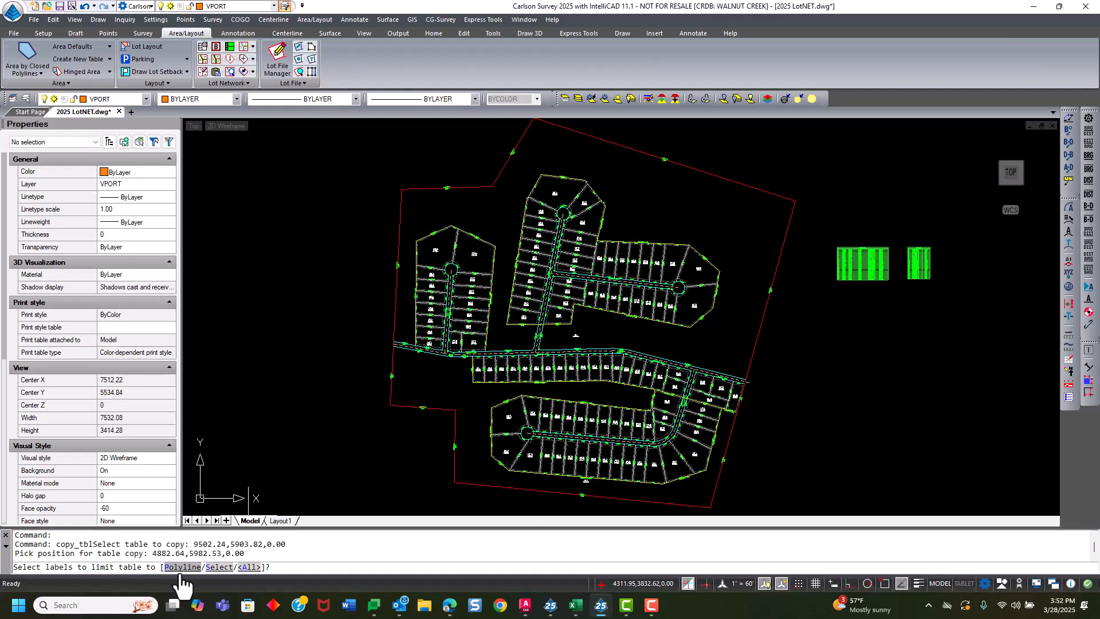
left_click(219, 570)
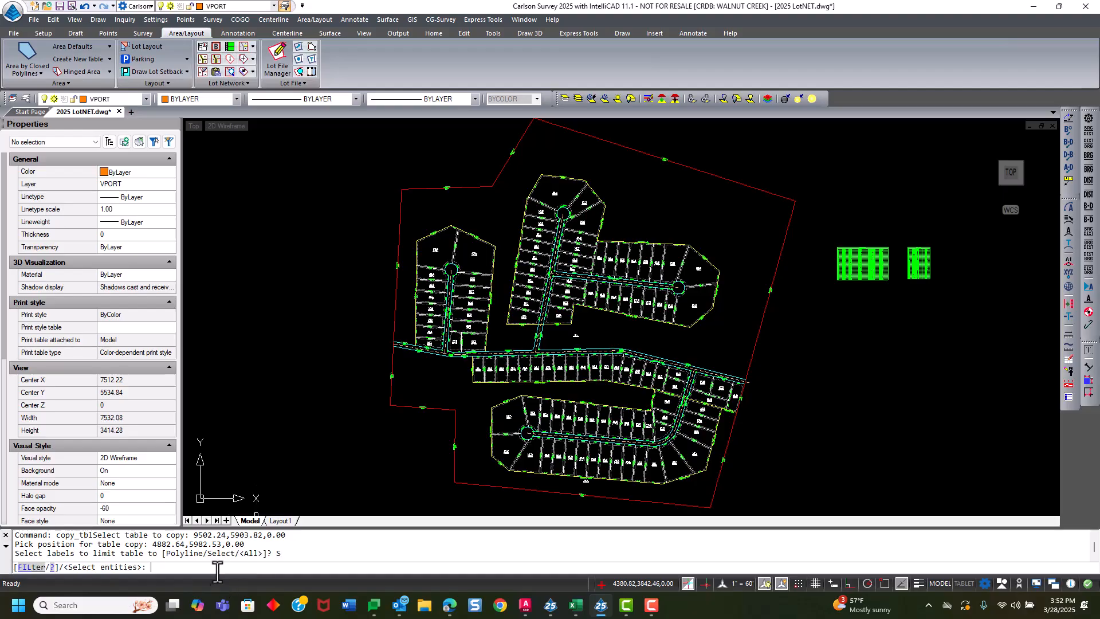
left_click_drag(360, 377, 542, 191)
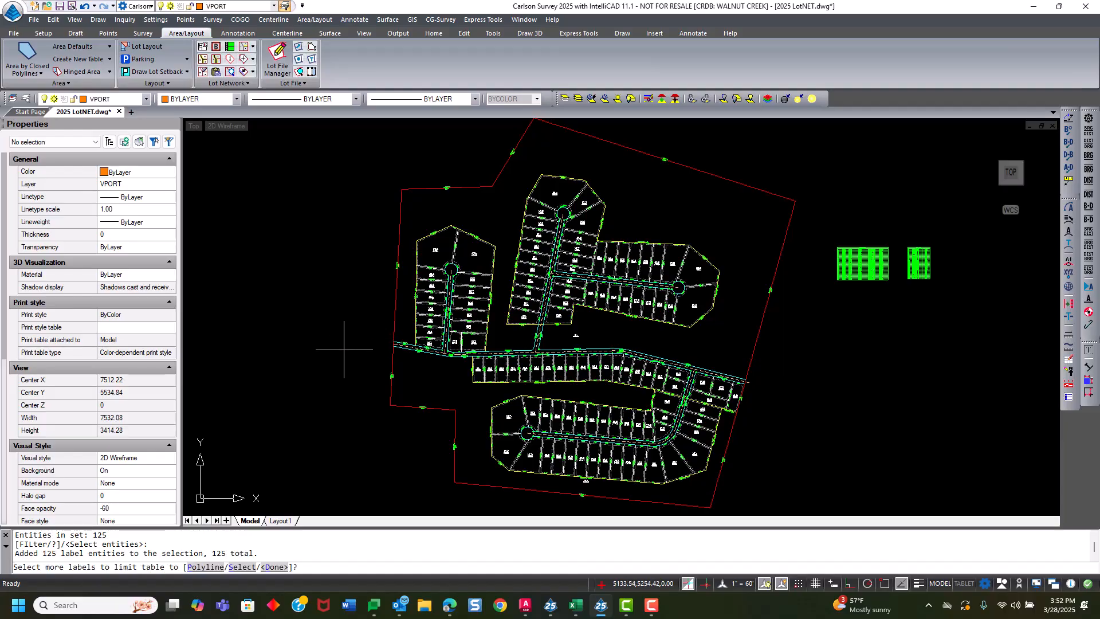
key("Return")
scroll(326, 273, "up", 10)
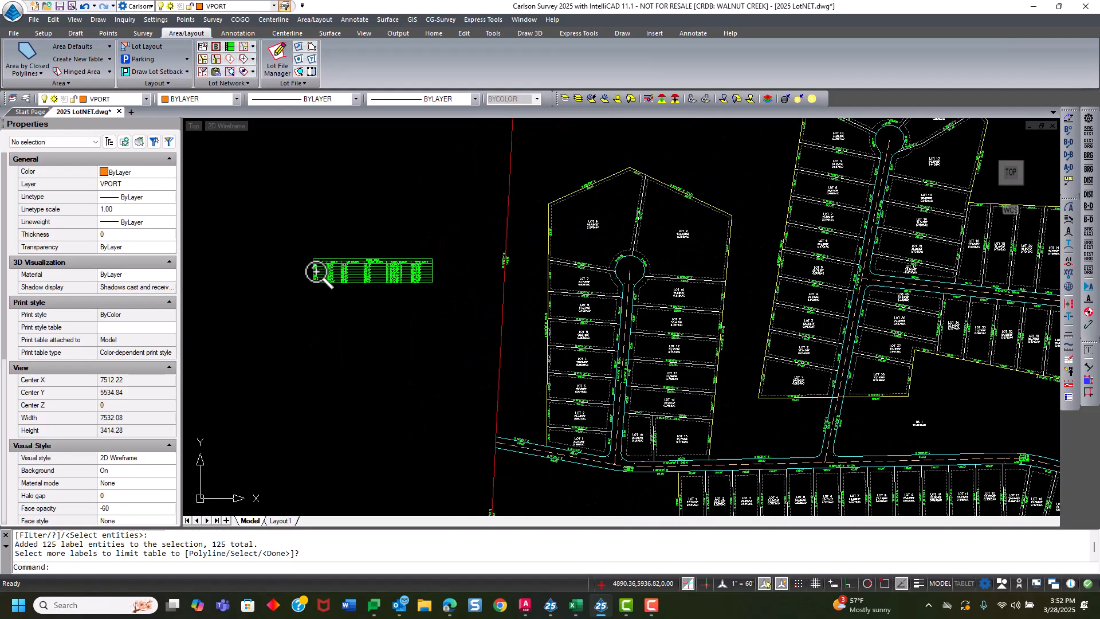
scroll(346, 302, "down", 6)
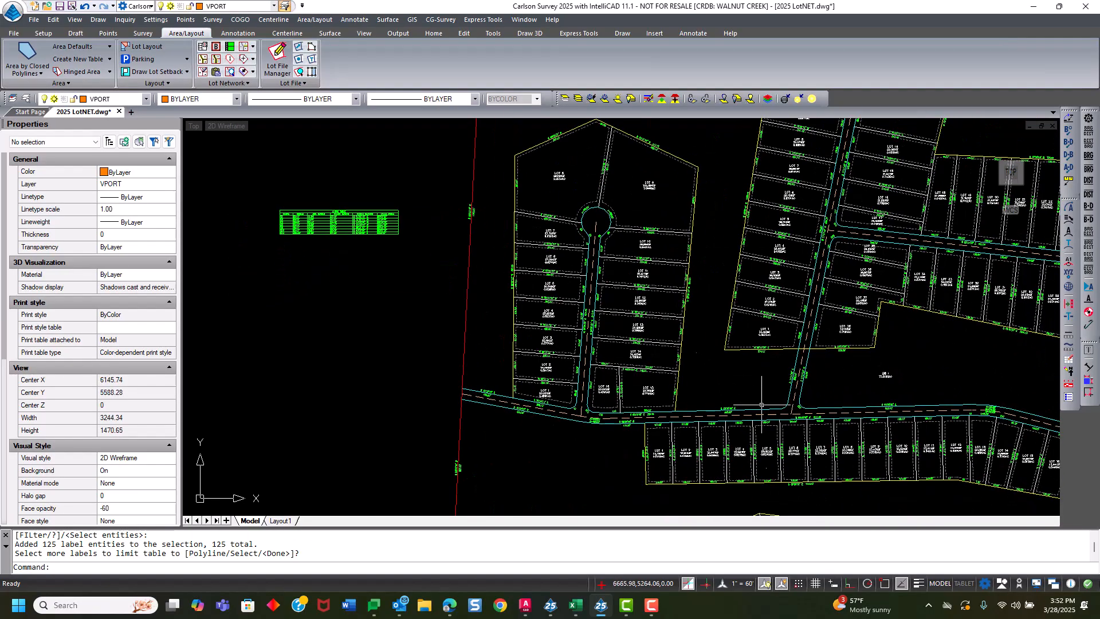
Erase the copied curve table subset west of the site boundary.
scroll(492, 372, "down", 4)
middle_click_drag(489, 368, 334, 361)
scroll(314, 336, "up", 3)
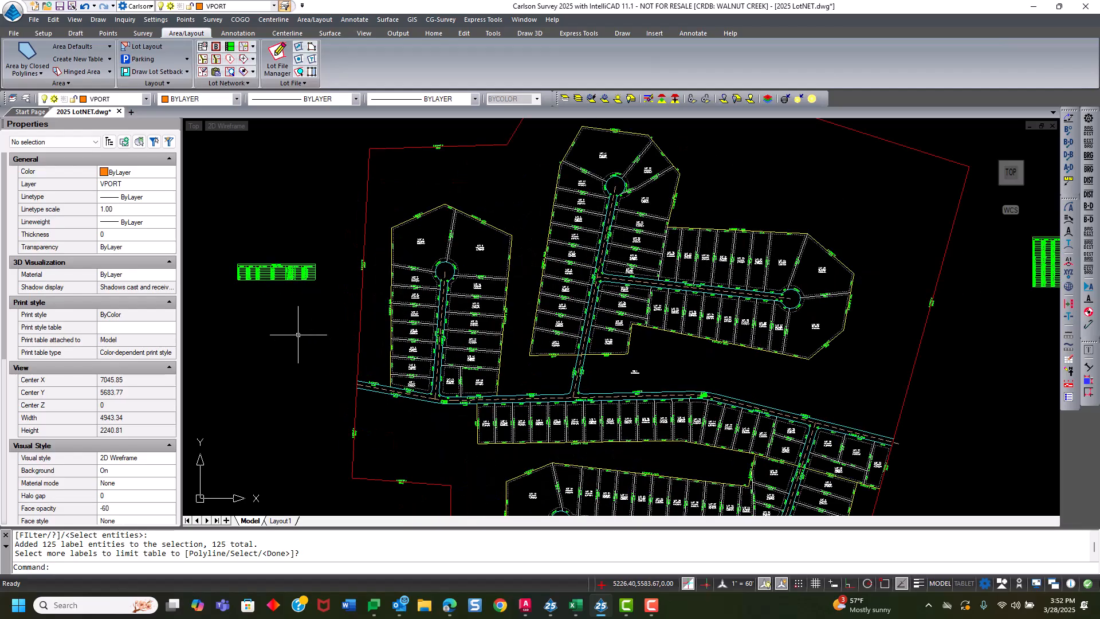
type("e")
key("Return")
left_click(269, 265)
key("Return")
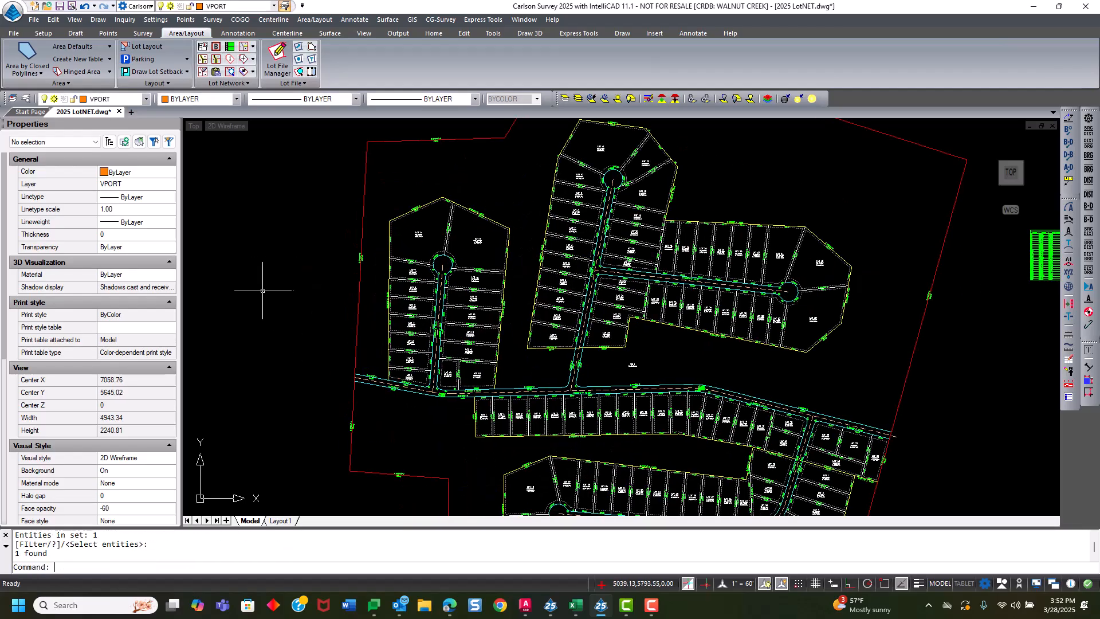
scroll(270, 293, "down", 3)
middle_click_drag(297, 317, 308, 327)
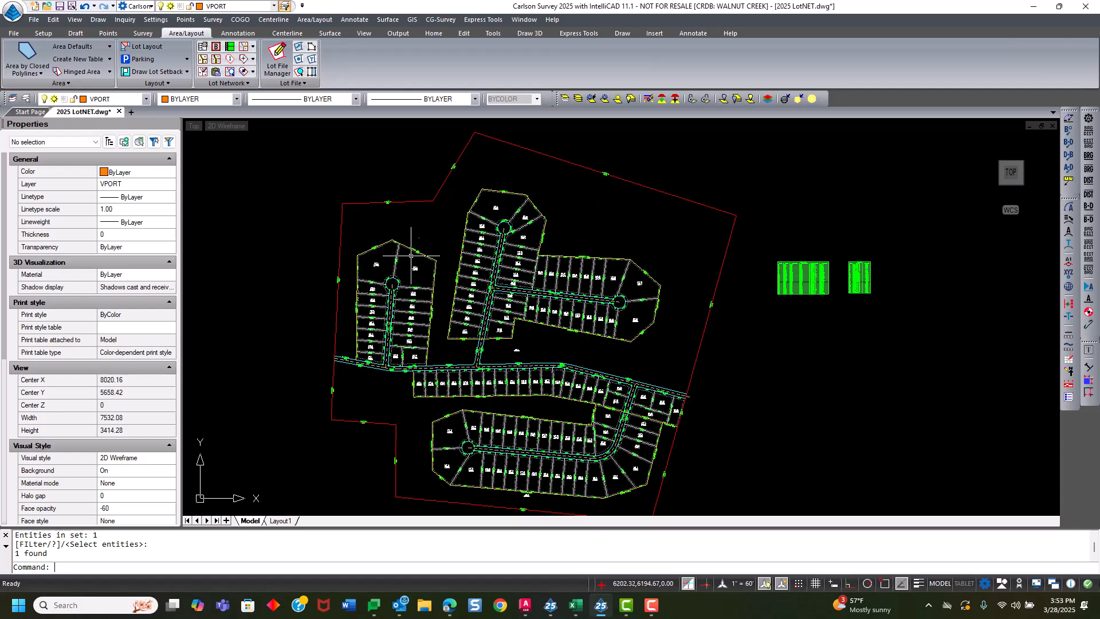
Open Layout1 and stretch the viewport to about 30 by 21.6 so it fills the sheet beside the title block.
middle_click_drag(397, 373, 377, 351)
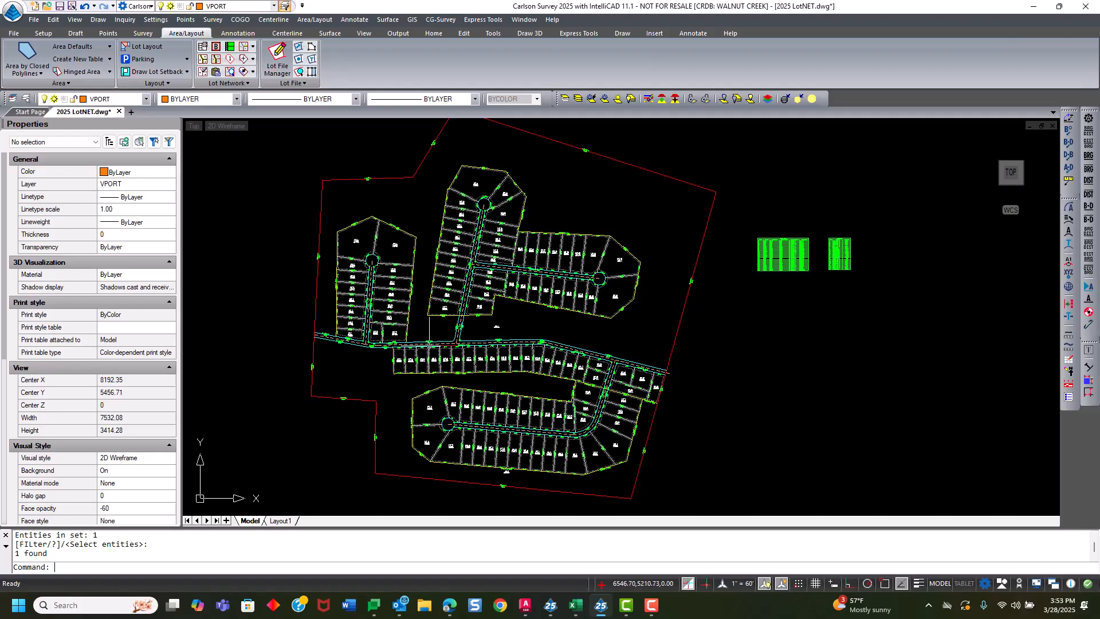
middle_click_drag(408, 361, 417, 366)
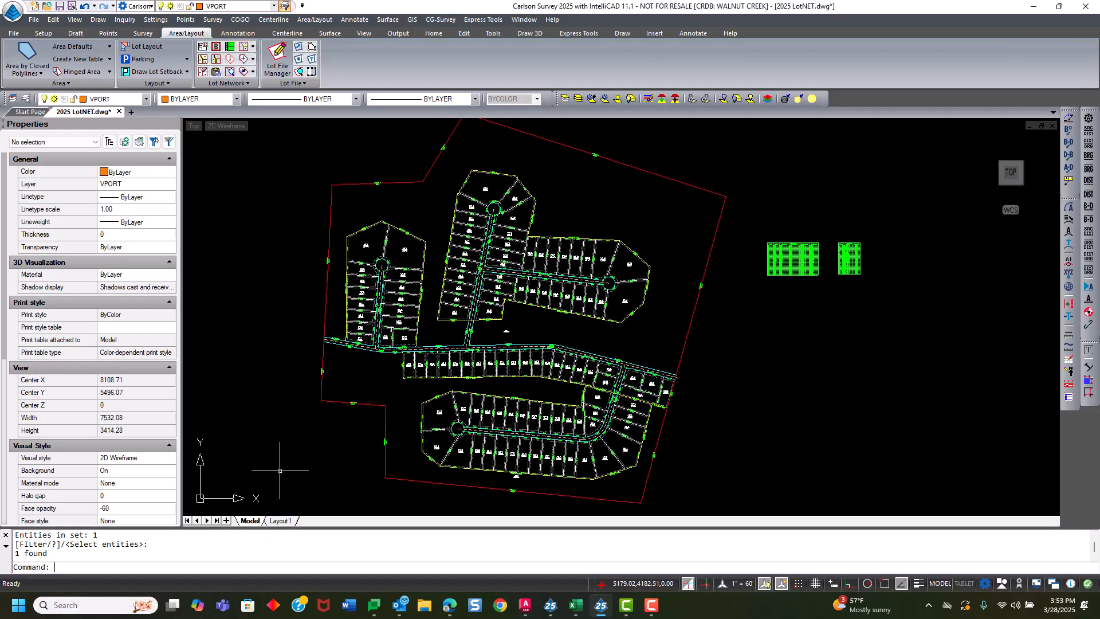
left_click(283, 522)
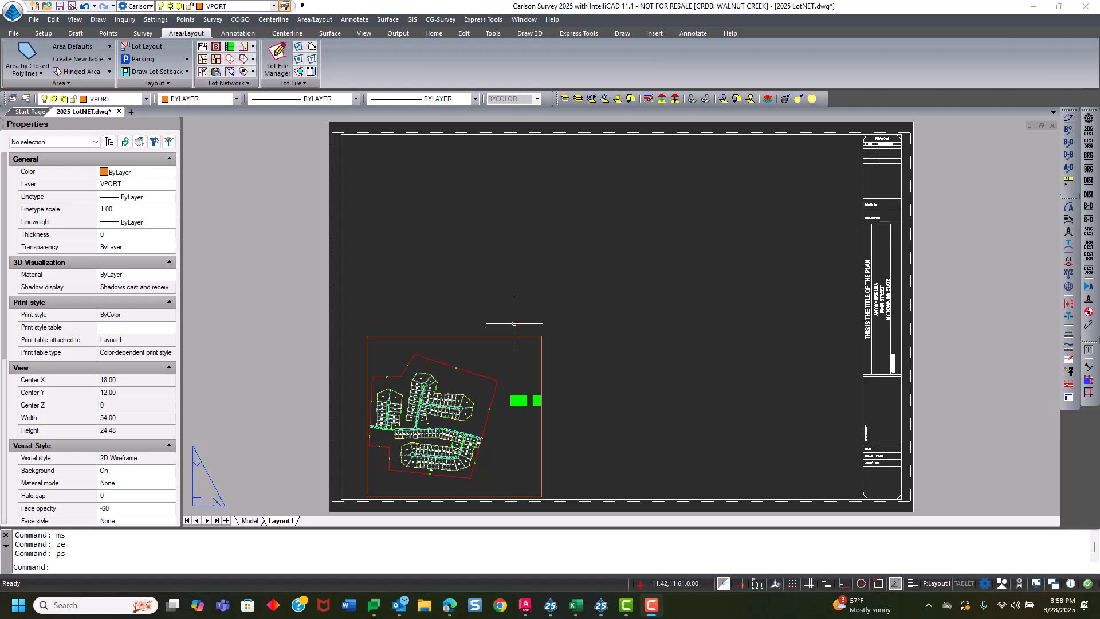
left_click_drag(508, 334, 511, 352)
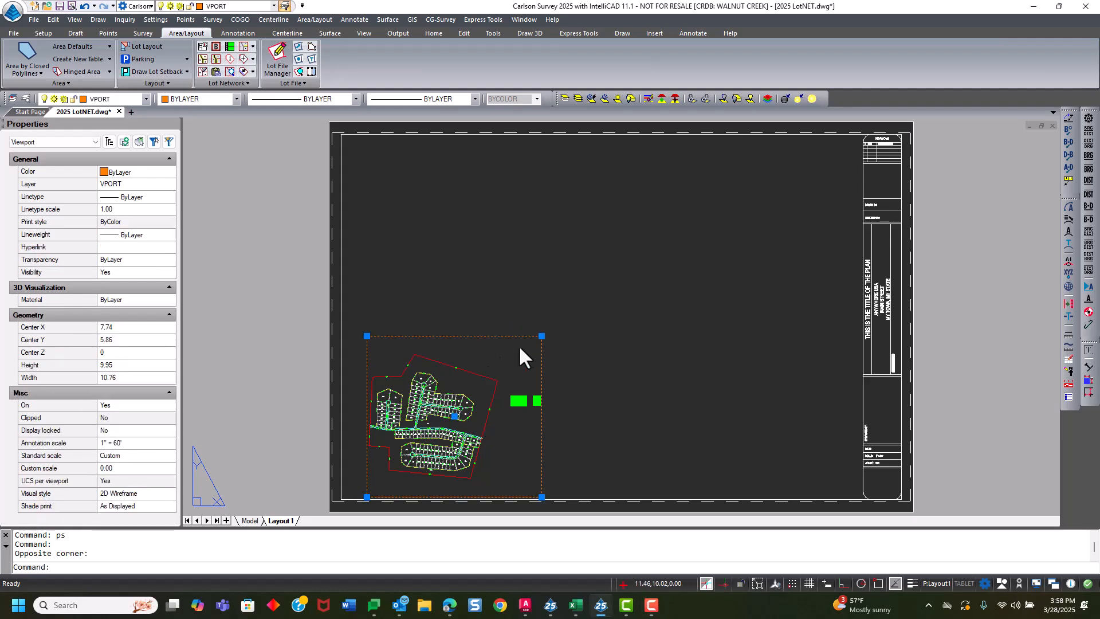
left_click(541, 336)
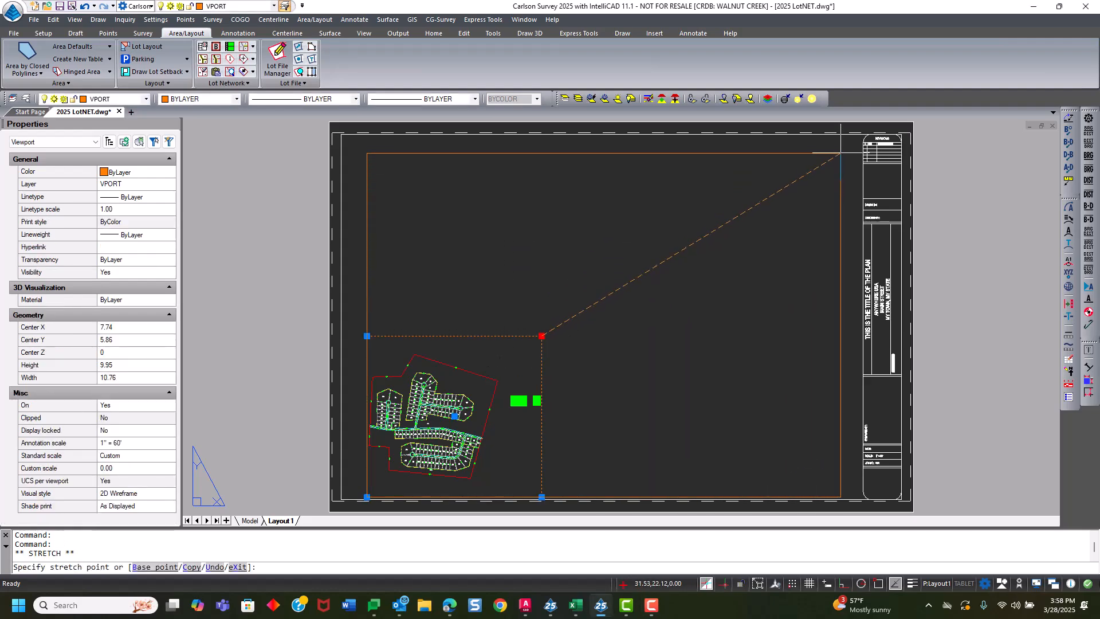
left_click(840, 148)
left_click(367, 148)
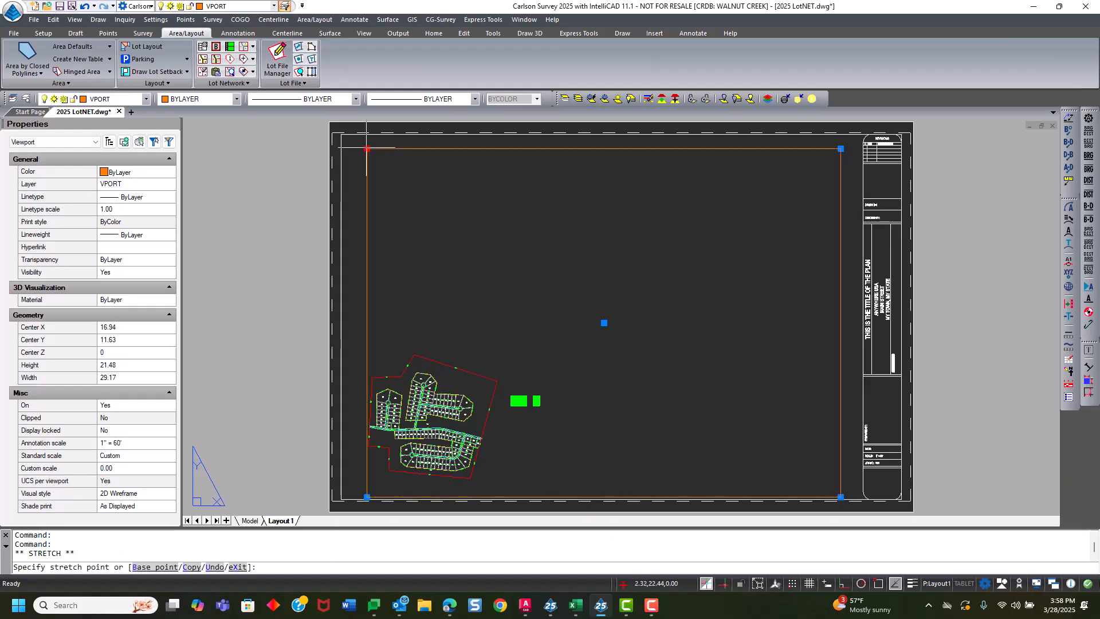
left_click(354, 147)
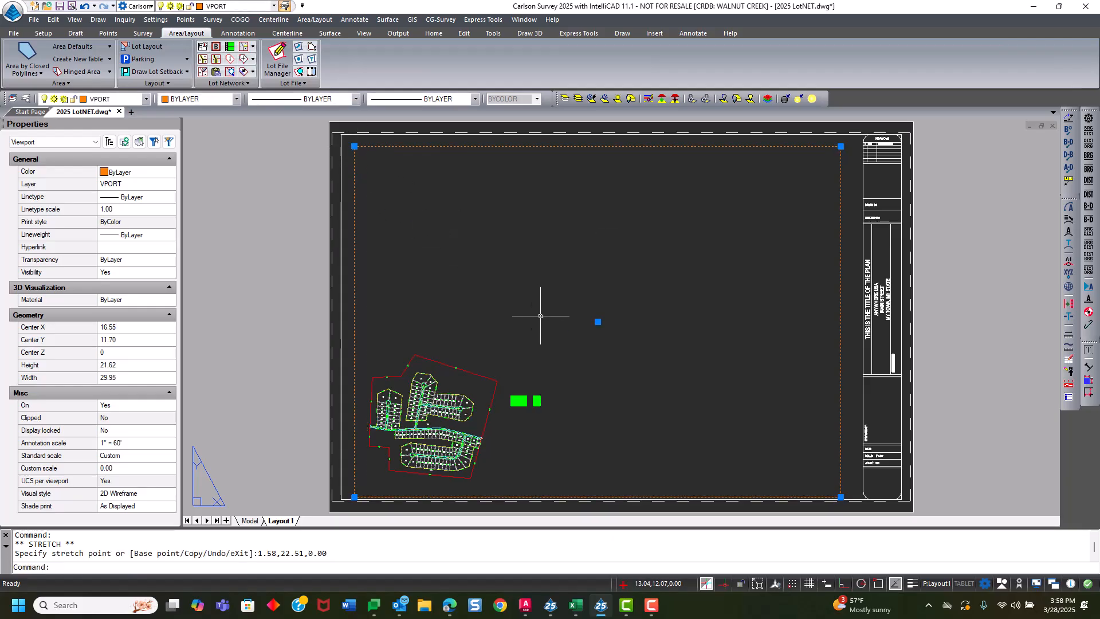
left_click_drag(540, 316, 556, 327)
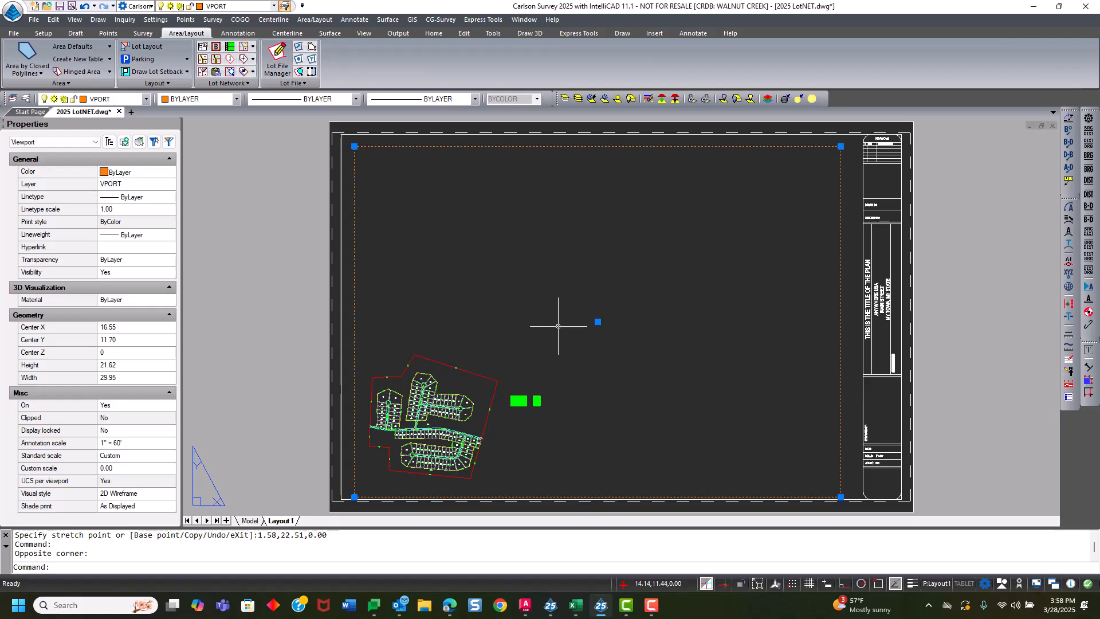
Activate model space inside the viewport and frame the westernmost lot block in it.
type("ms")
key("Return")
scroll(524, 350, "up", 8)
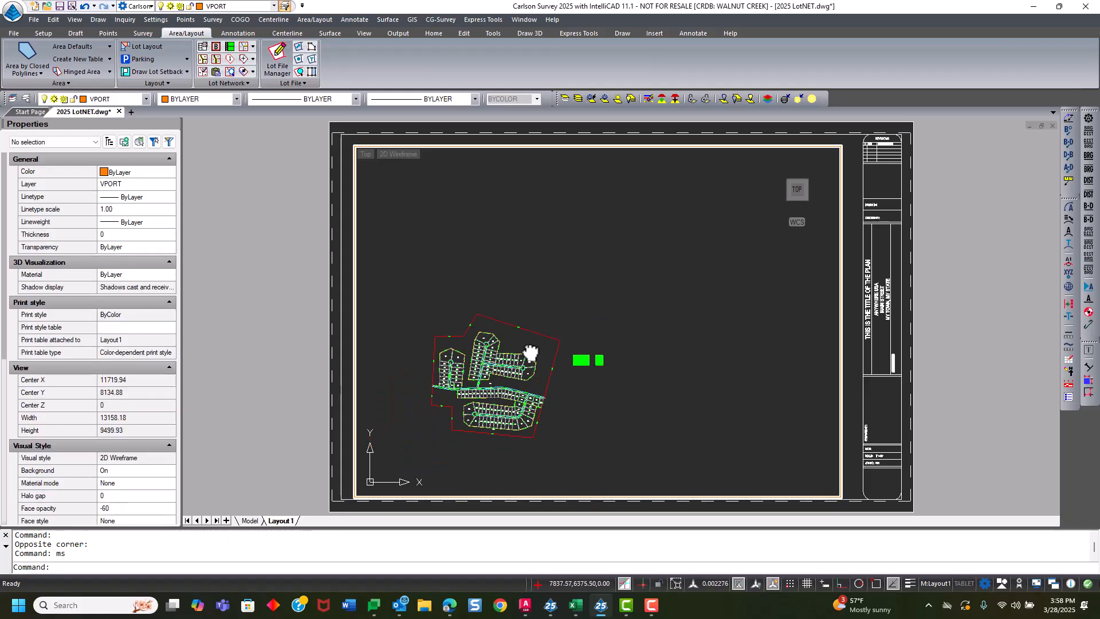
scroll(528, 342, "up", 1)
middle_click_drag(561, 342, 593, 317)
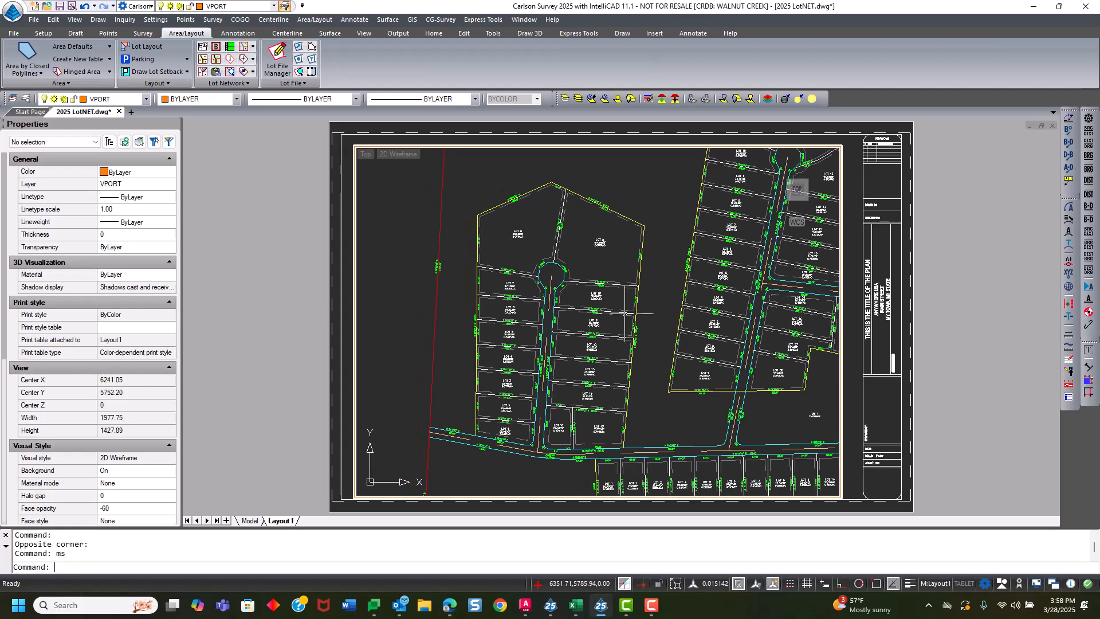
Return to paper space and set the viewport's standard scale to 1" = 60'.
key("Return")
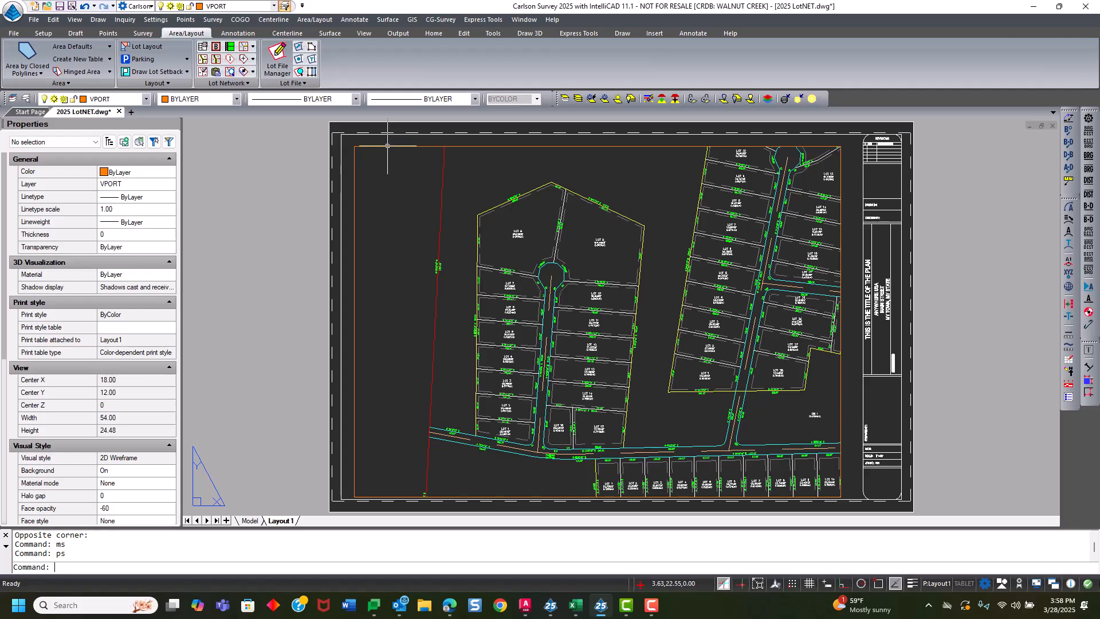
left_click(388, 146)
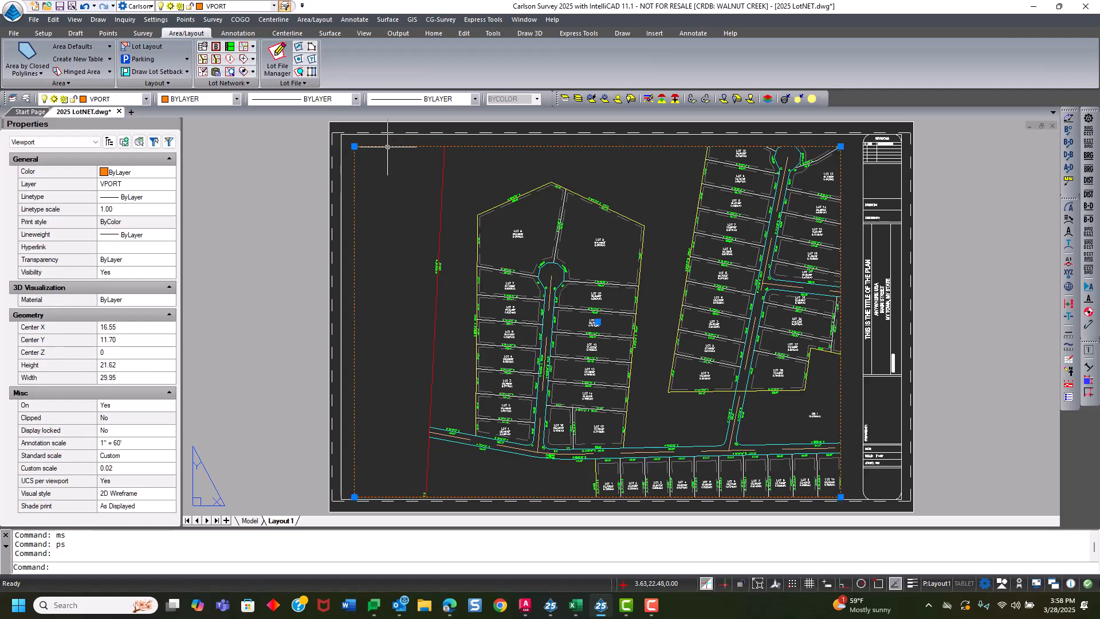
left_click(131, 454)
left_click(171, 456)
left_click(127, 495)
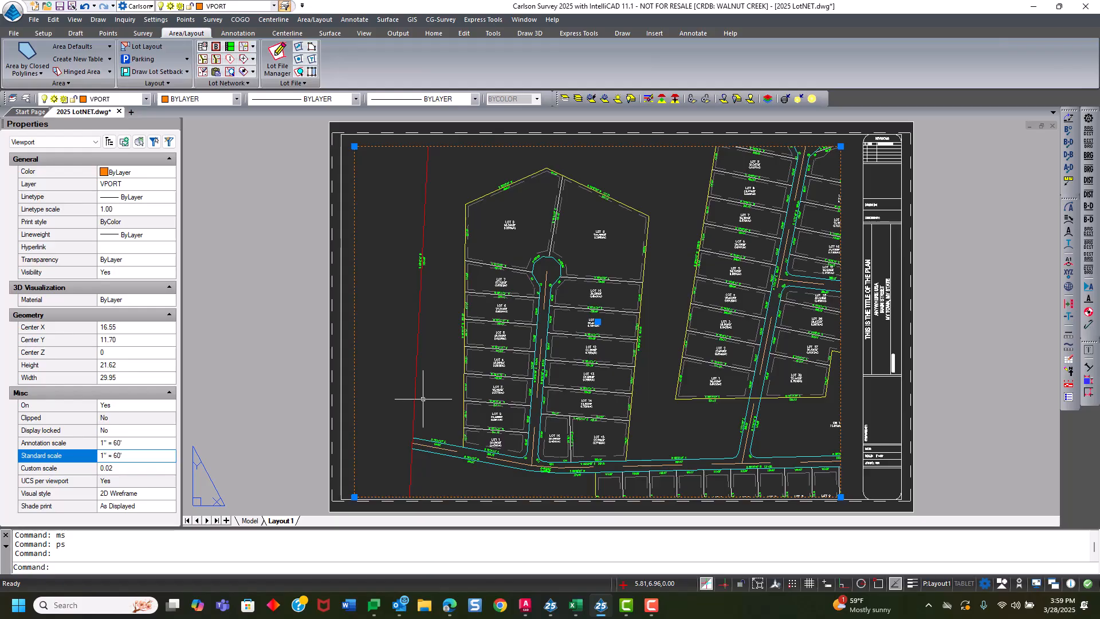
Lock the display of the viewport set to 1" = 60', deselect it and regenerate all views.
left_click(134, 430)
left_click(170, 430)
left_click(153, 442)
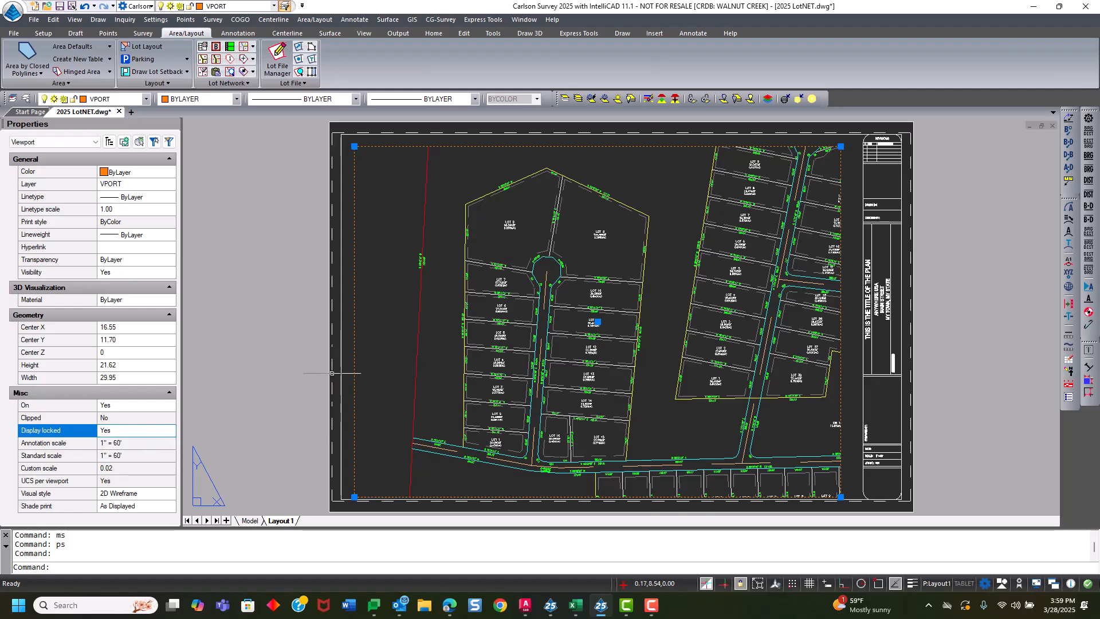
key("Escape")
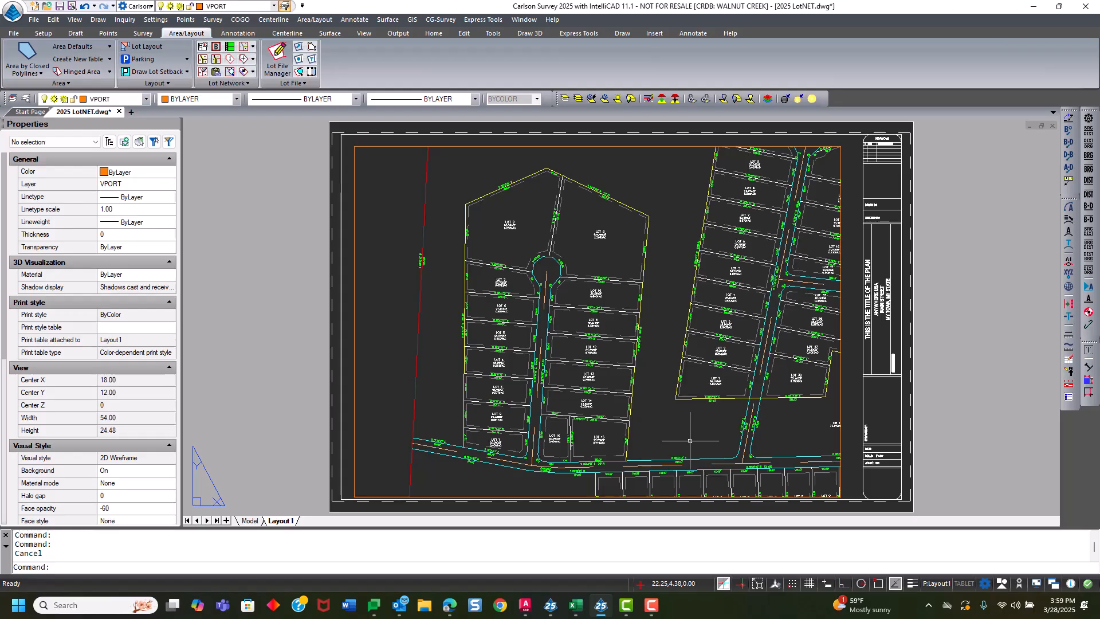
type("rea")
key("Return")
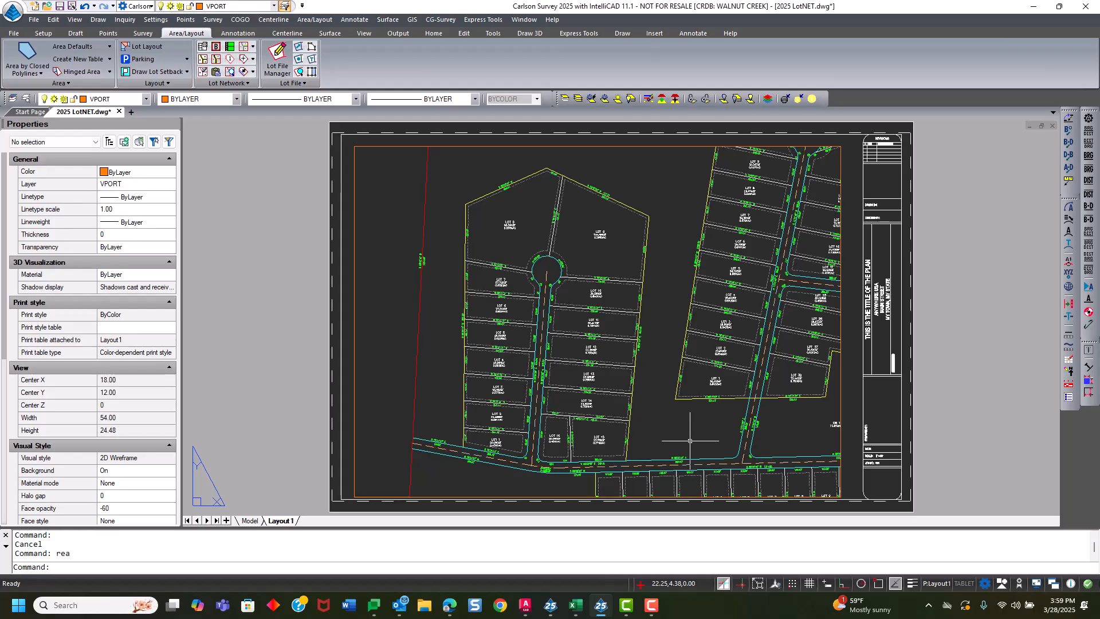
Draw a closed polyline about 19.8 by 20.7 around the westernmost lot block and its road frontage in paper space.
key("Return")
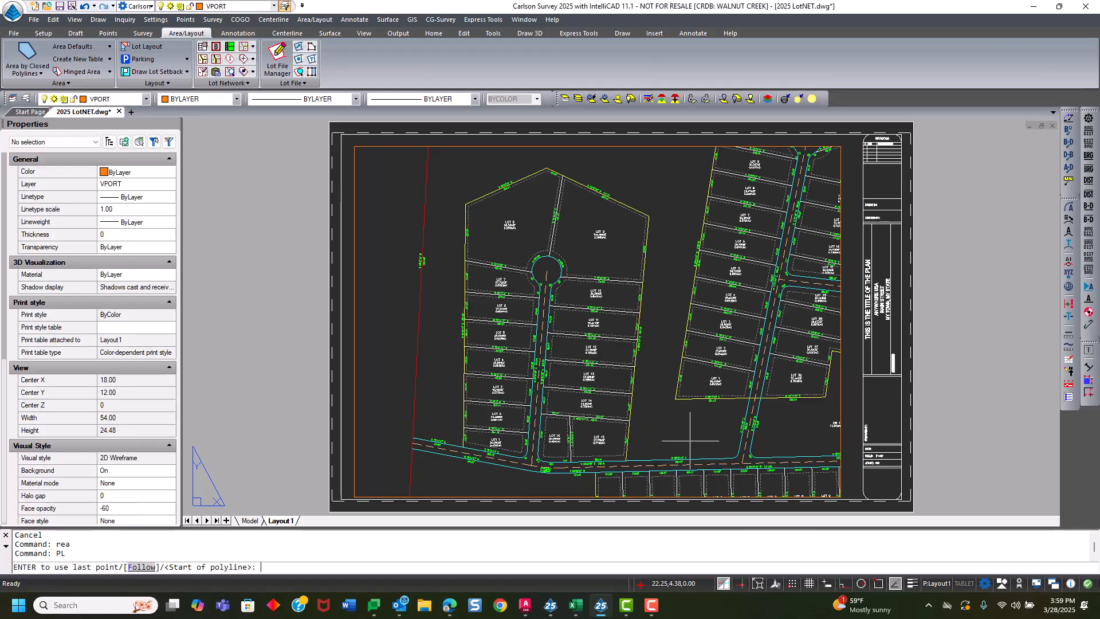
left_click(388, 470)
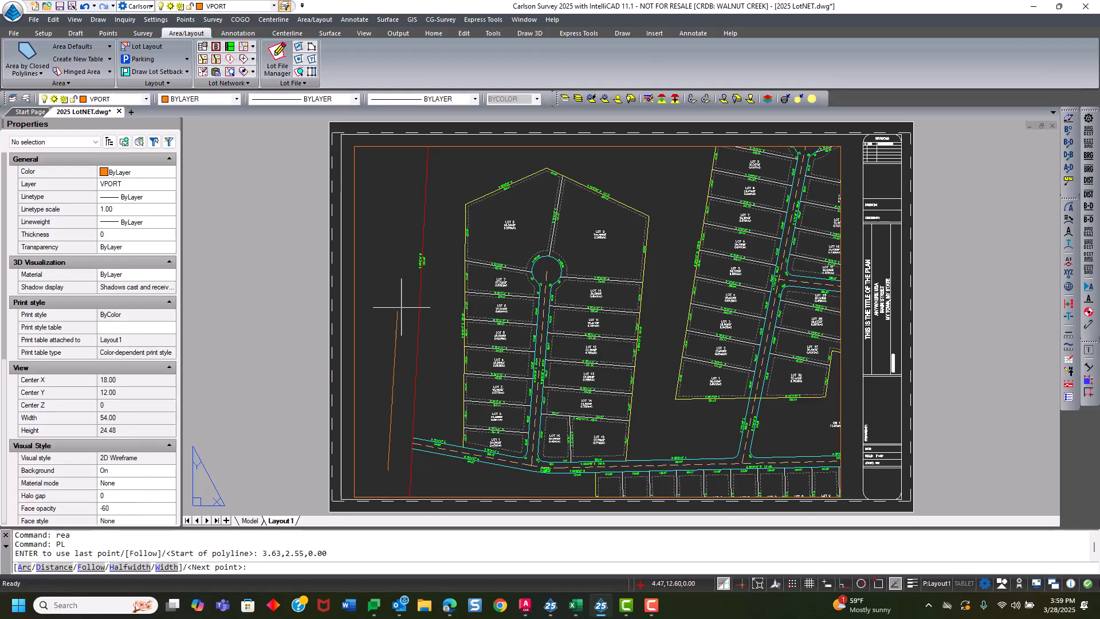
left_click(399, 176)
left_click(556, 152)
left_click(678, 201)
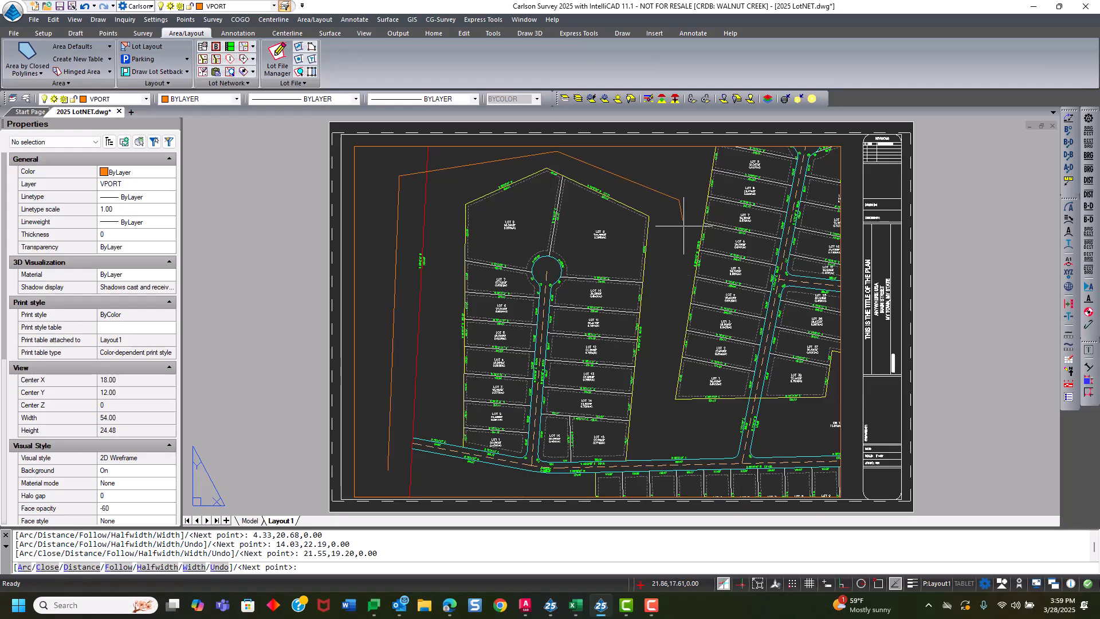
left_click(662, 442)
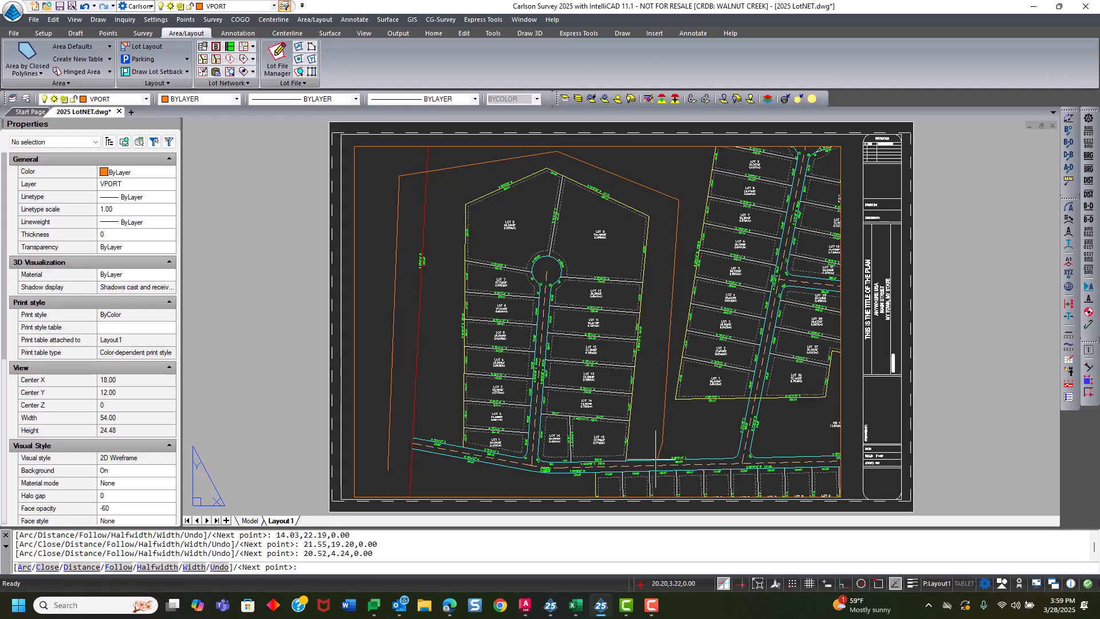
scroll(664, 447, "up", 5)
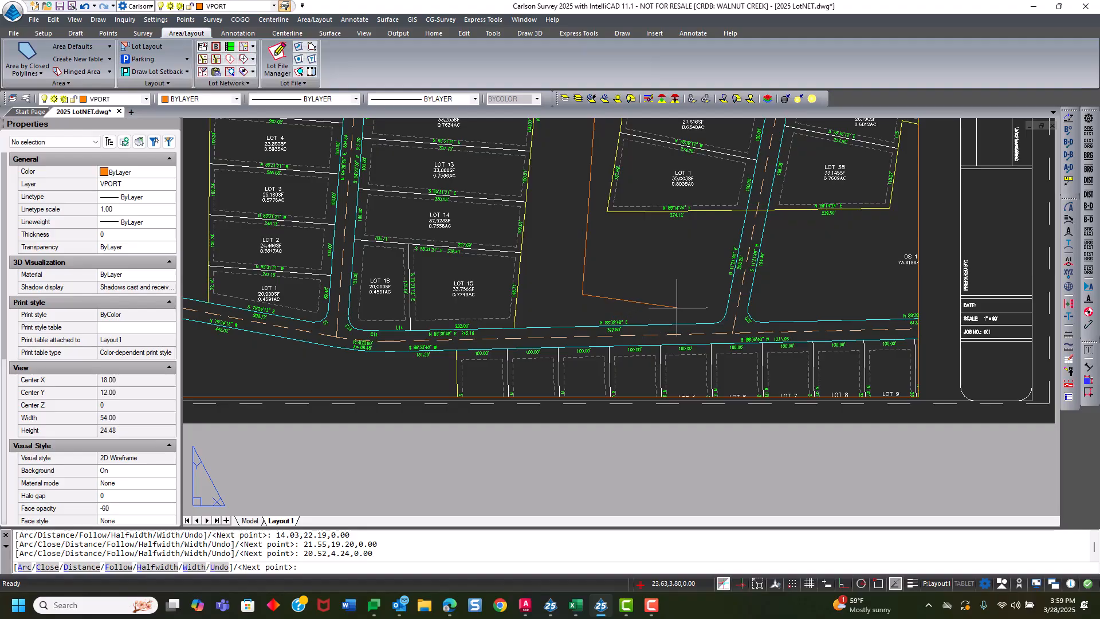
left_click(669, 304)
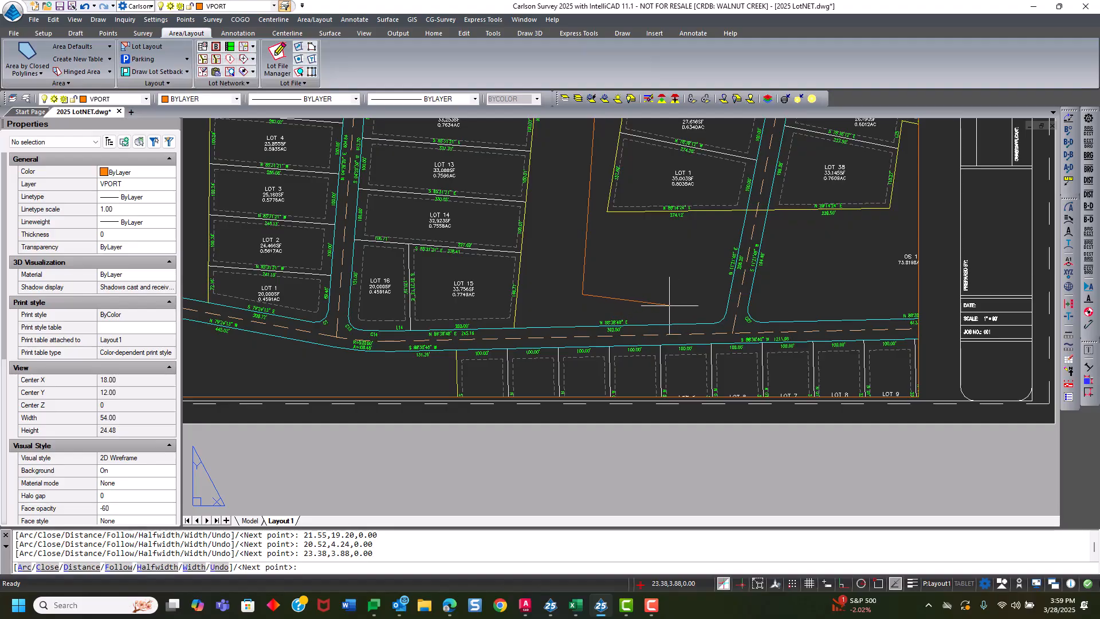
left_click(672, 361)
middle_click_drag(584, 389, 837, 394)
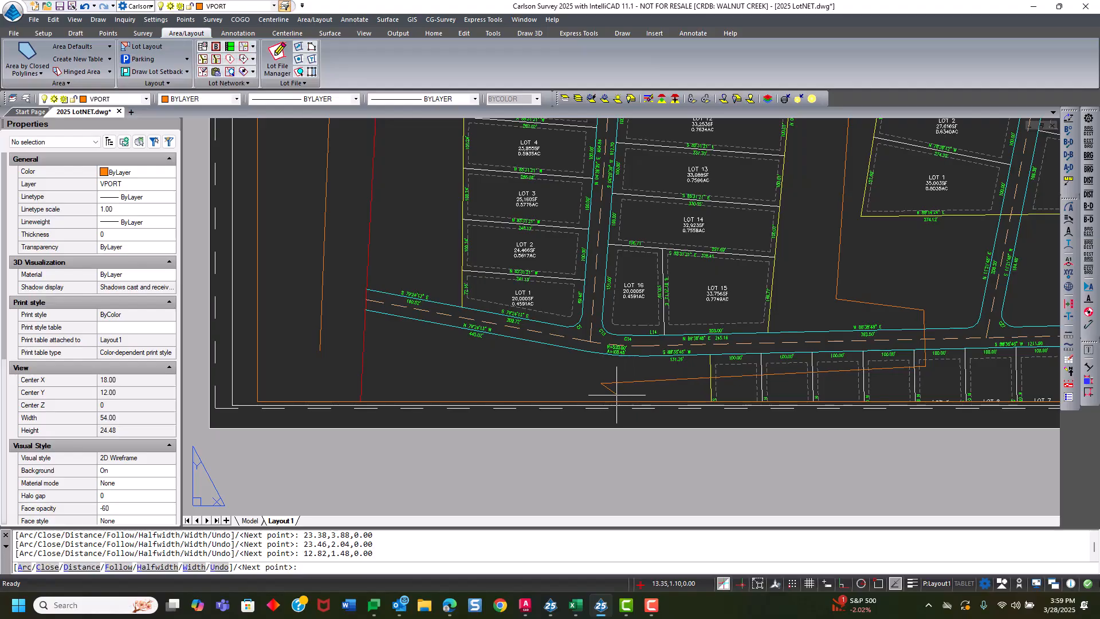
left_click(601, 383)
type("c")
key("Return")
scroll(520, 380, "down", 5)
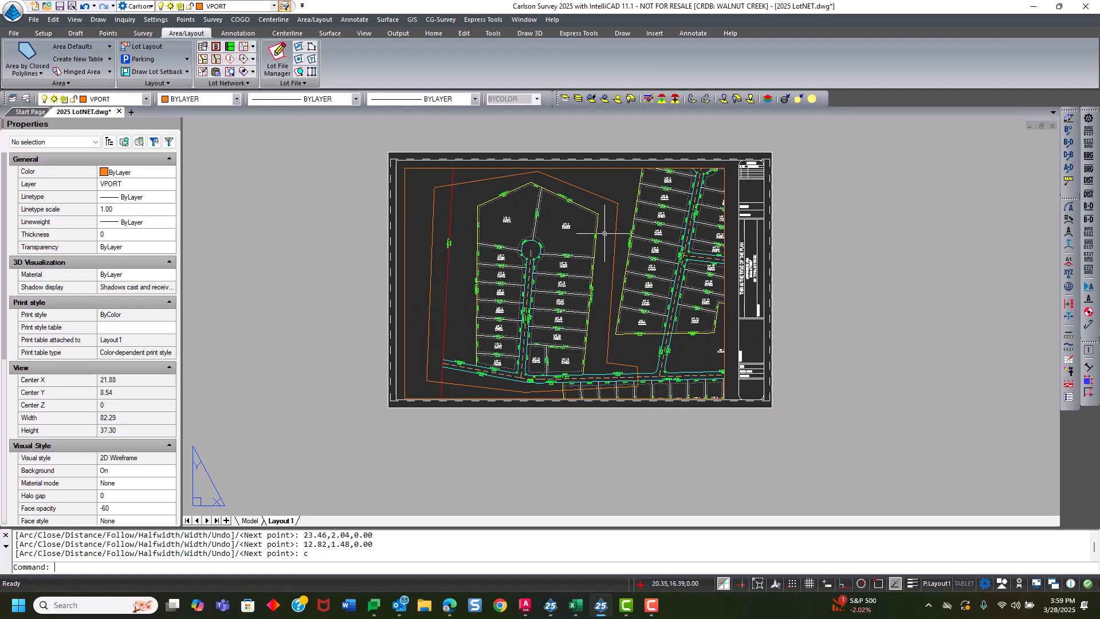
Clip the rectangular viewport with VPCLIP, using the closed polyline around the westernmost lot block as the clipping boundary.
scroll(605, 227, "up", 2)
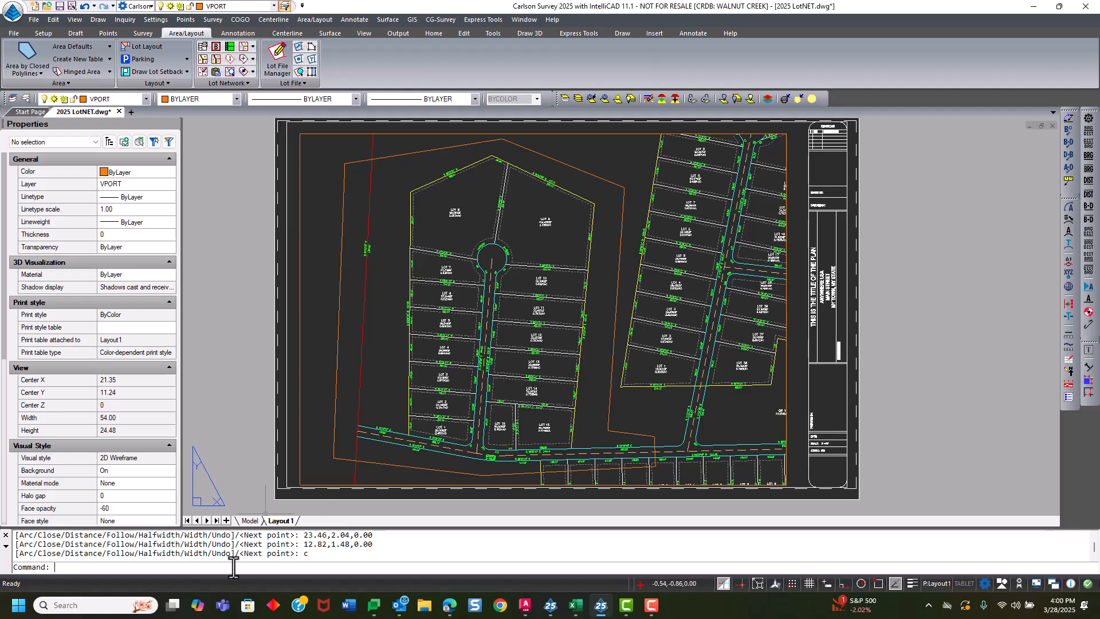
type("VP")
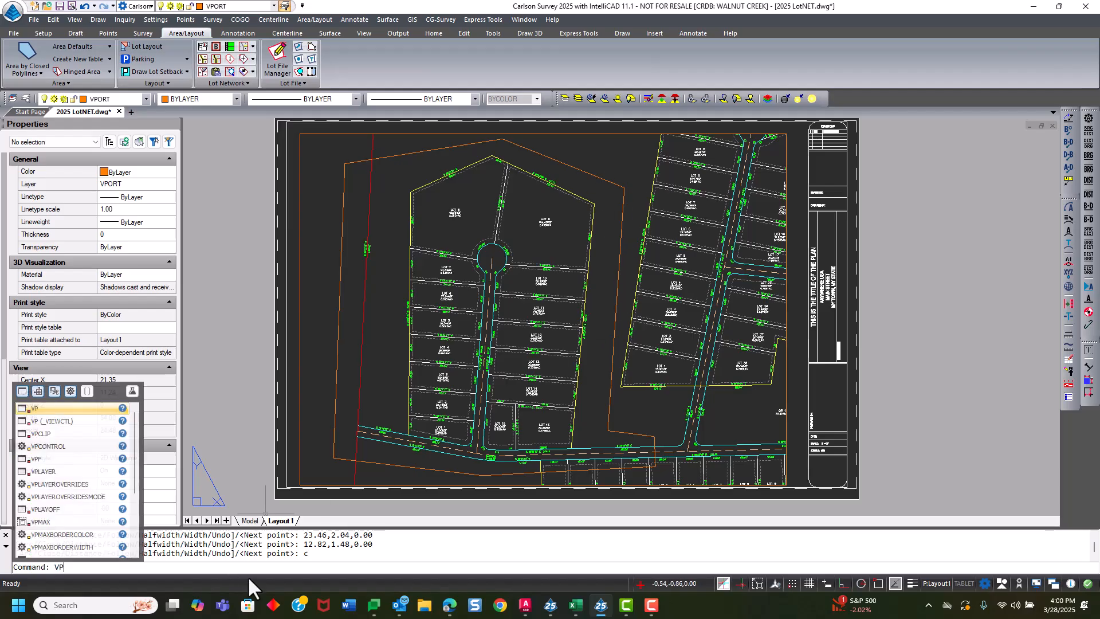
type("CLIP")
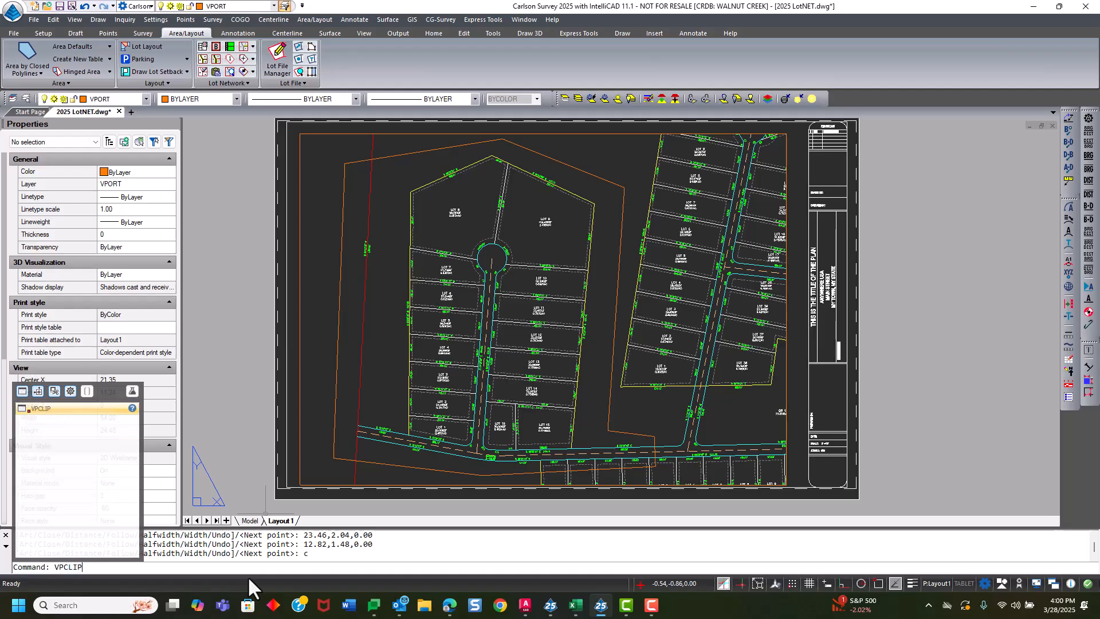
key("Return")
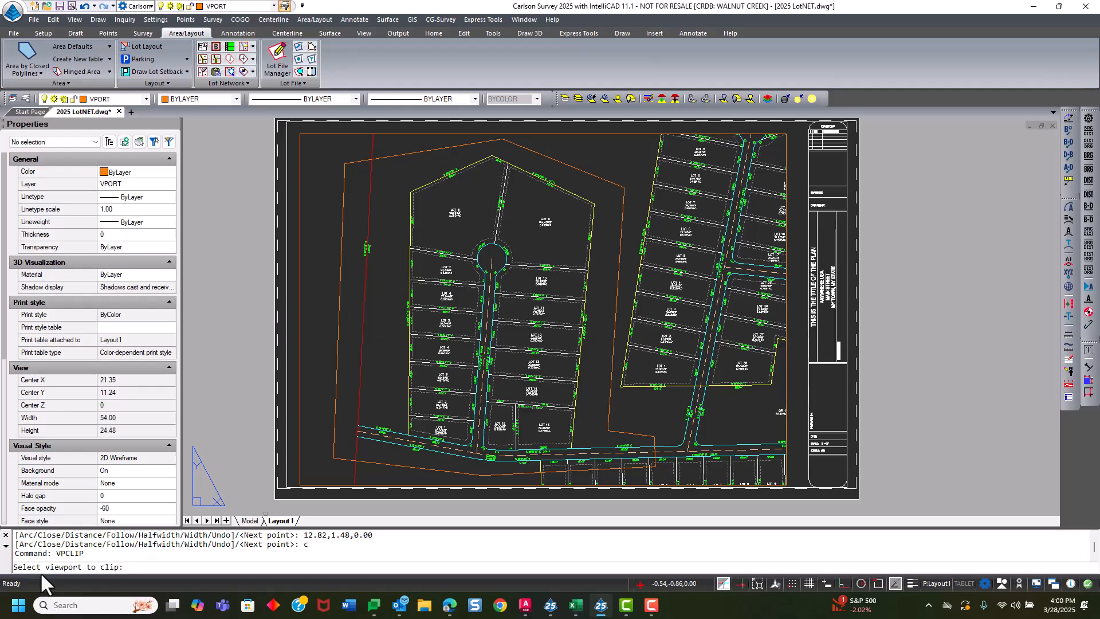
left_click(352, 134)
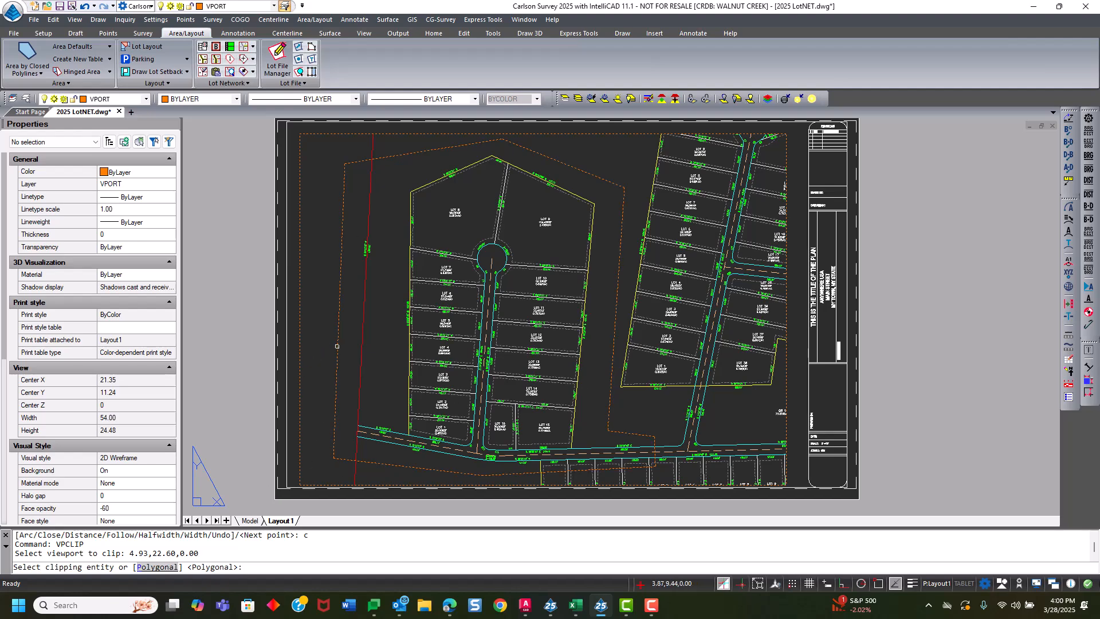
left_click(337, 346)
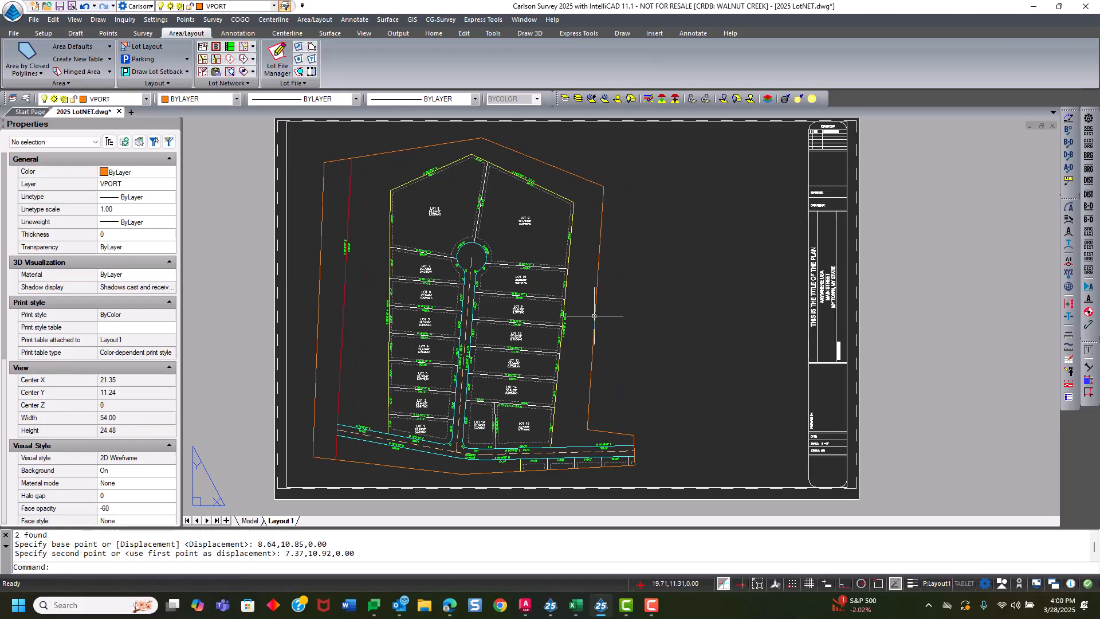
Select the clipped viewport with its boundary polyline and copy both in place on the sheet.
left_click(594, 316)
left_click(95, 142)
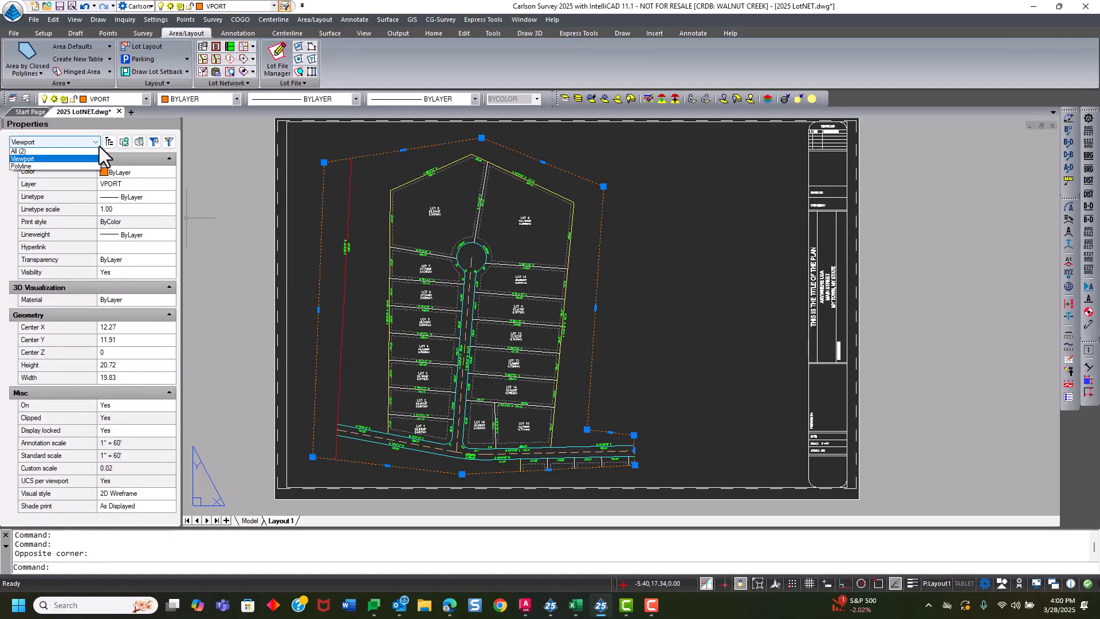
left_click(43, 168)
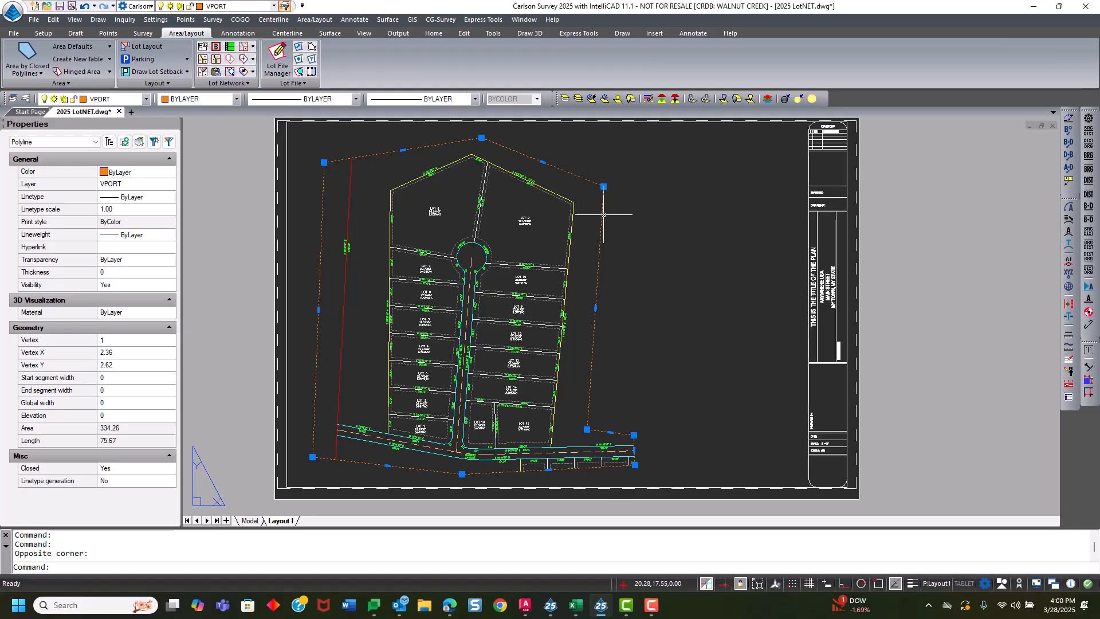
right_click(630, 252)
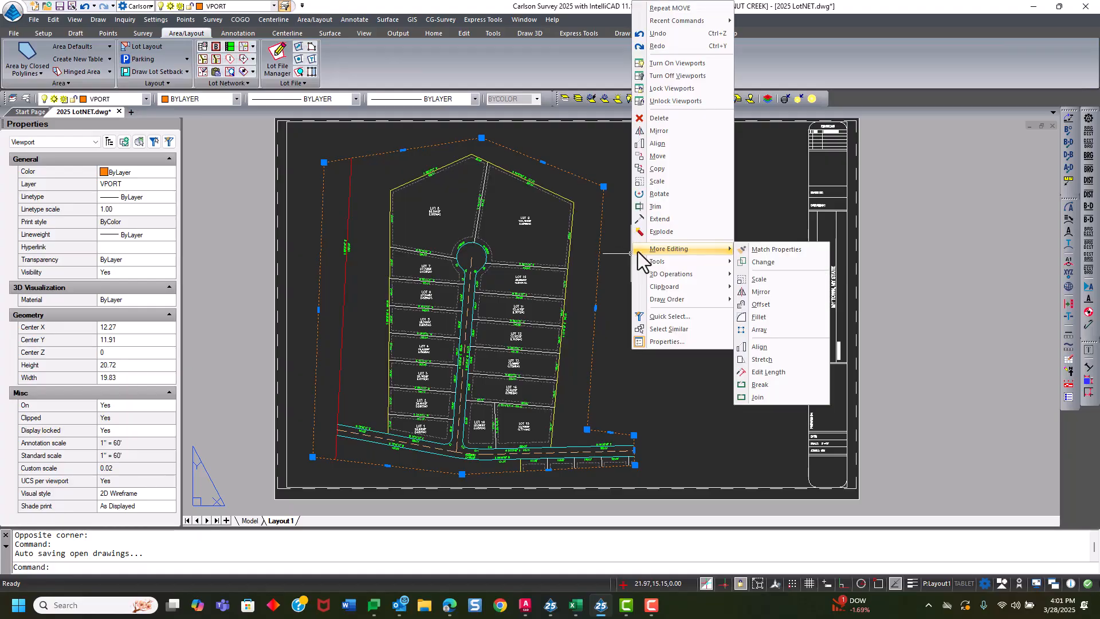
left_click(666, 172)
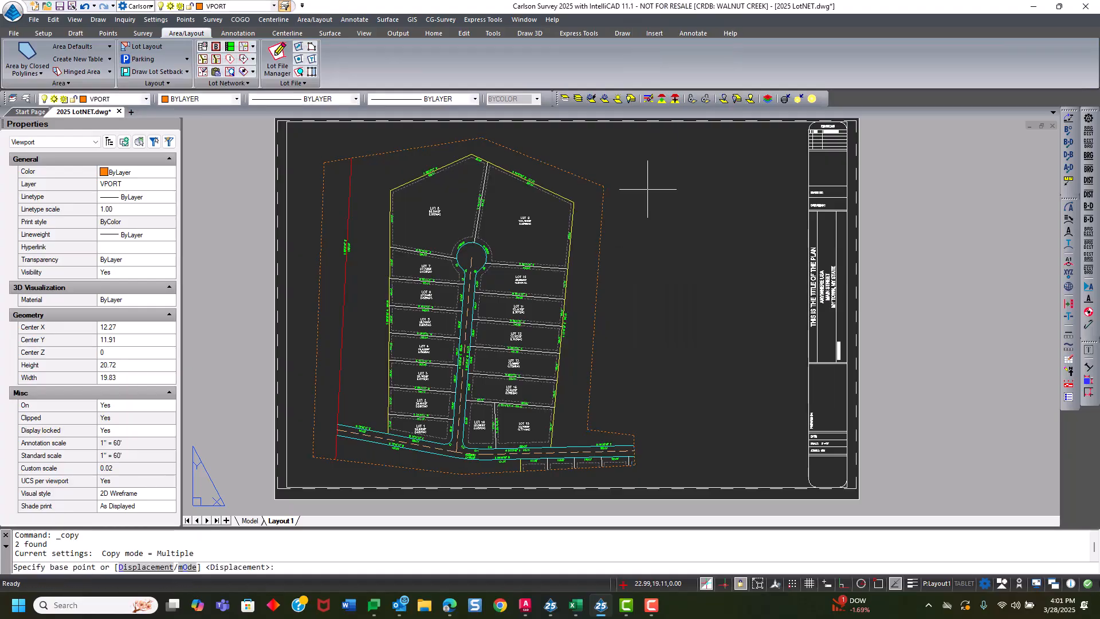
key("Escape")
key("Escape")
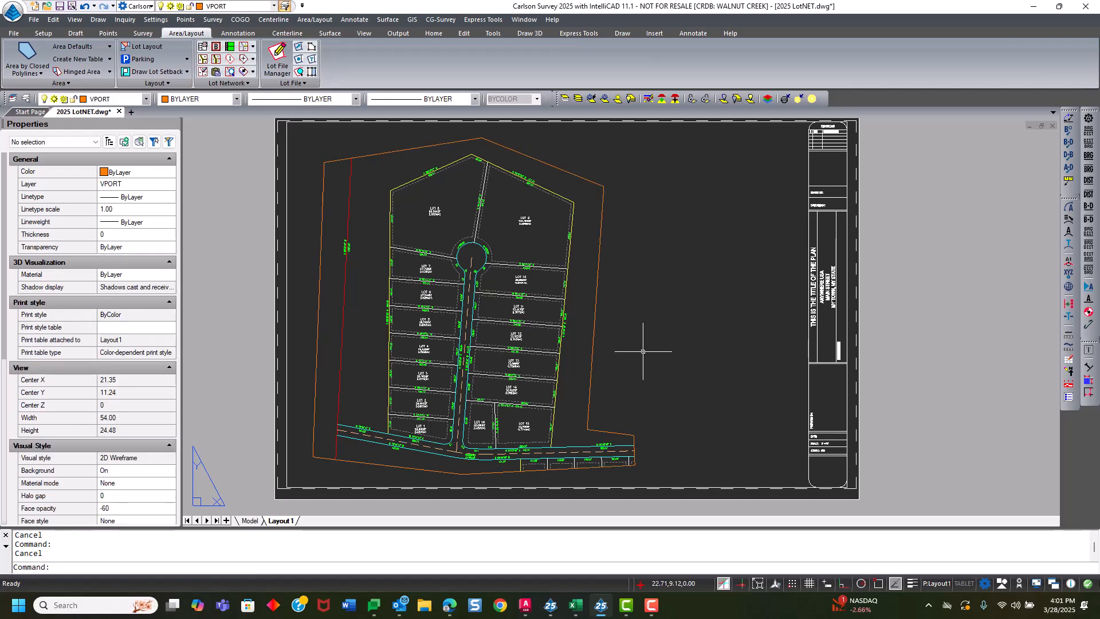
Select everything along the viewport's east edge with a crossing window and check which object types it contains.
left_click(603, 321)
left_click(590, 306)
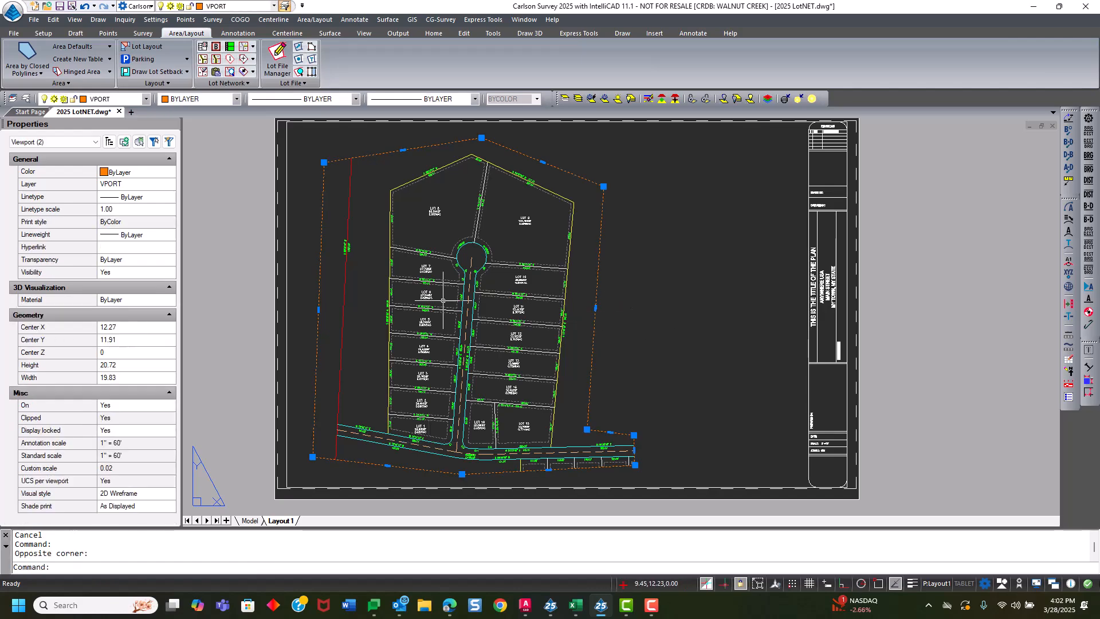
left_click(96, 143)
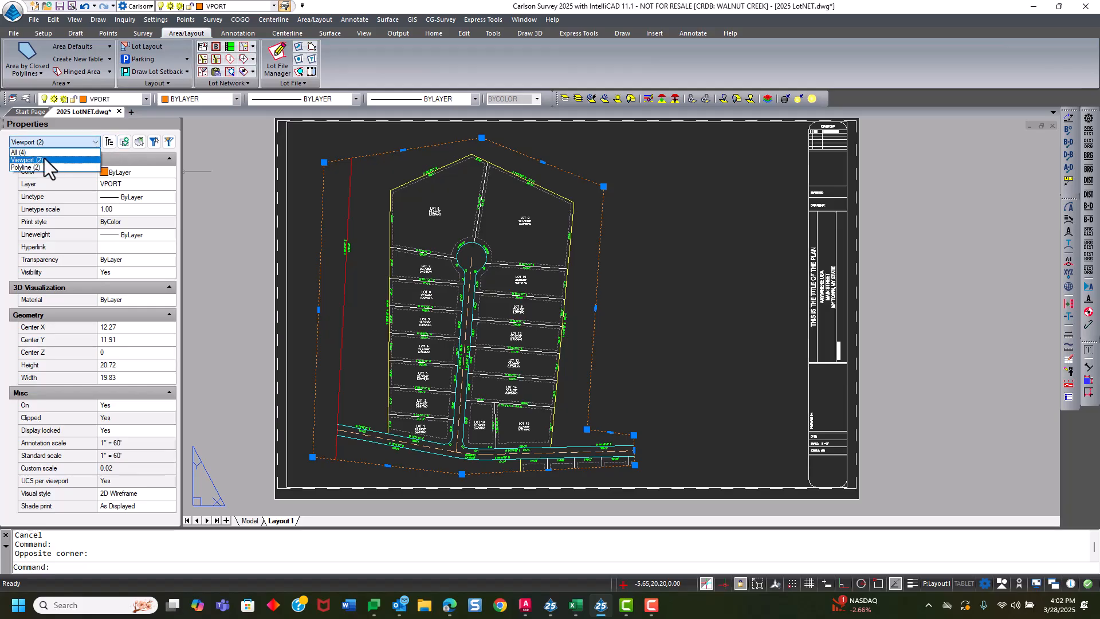
key("Escape")
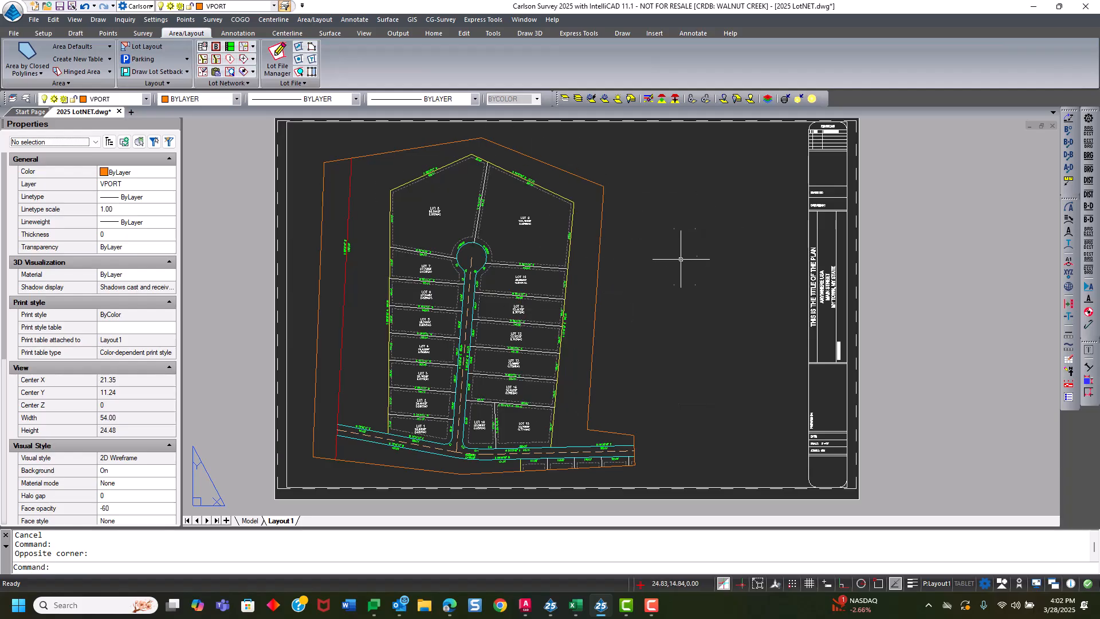
Move the last created viewport boundary from paper space to model space with CHSPACE, using the clipped viewport as target.
mouse_move(651, 299)
middle_mouse_down()
mouse_move(608, 319)
mouse_move(647, 318)
middle_mouse_up()
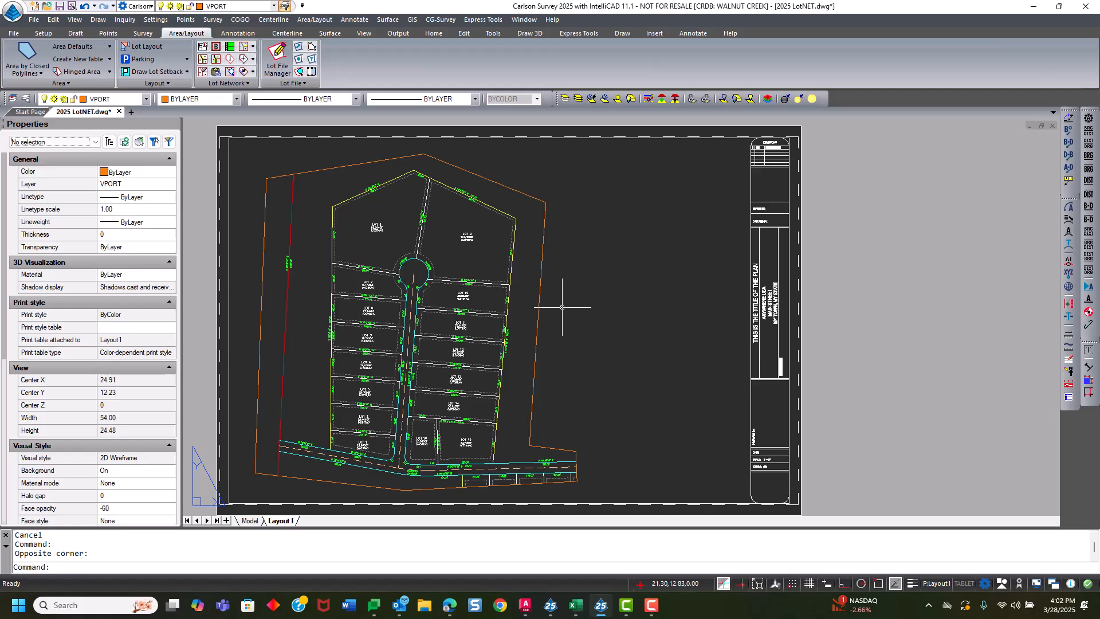
left_click(307, 565)
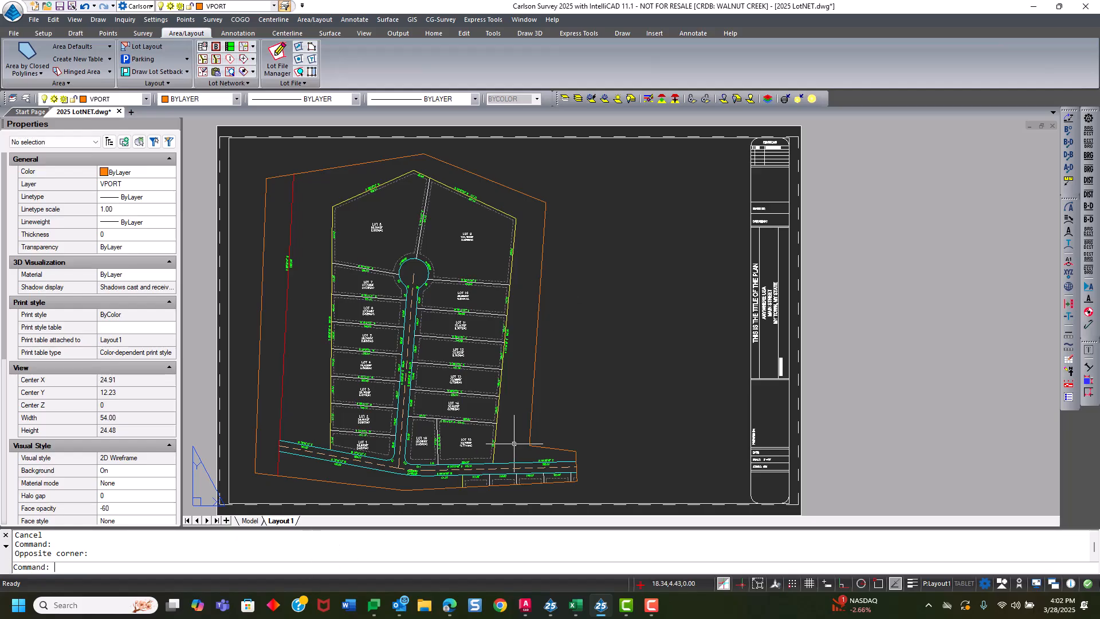
type("chsp")
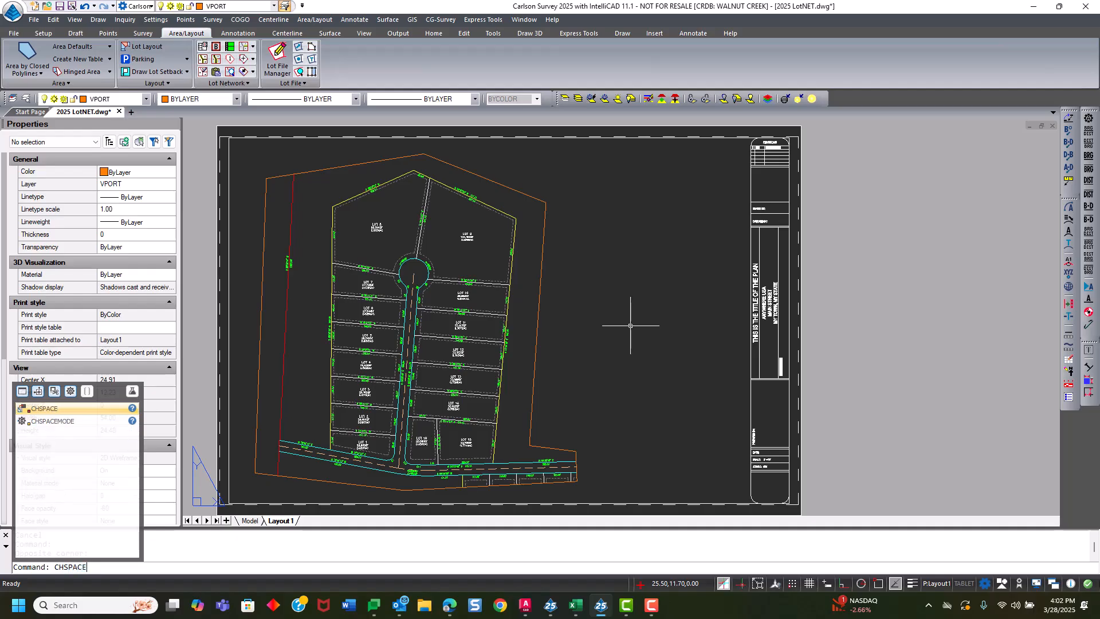
key("Return")
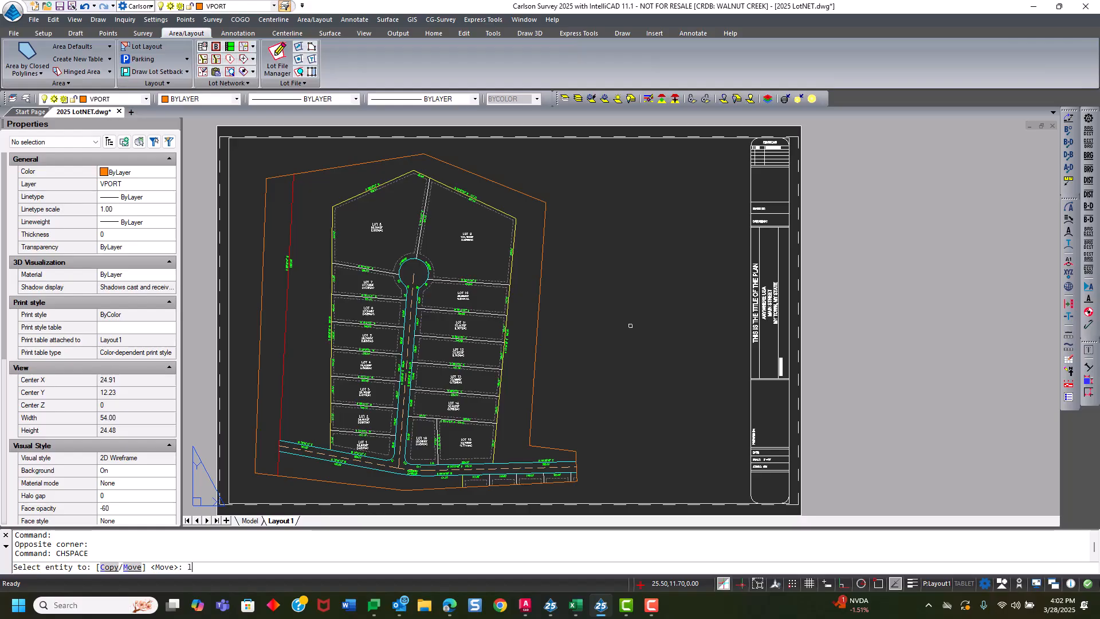
type("l")
key("Return")
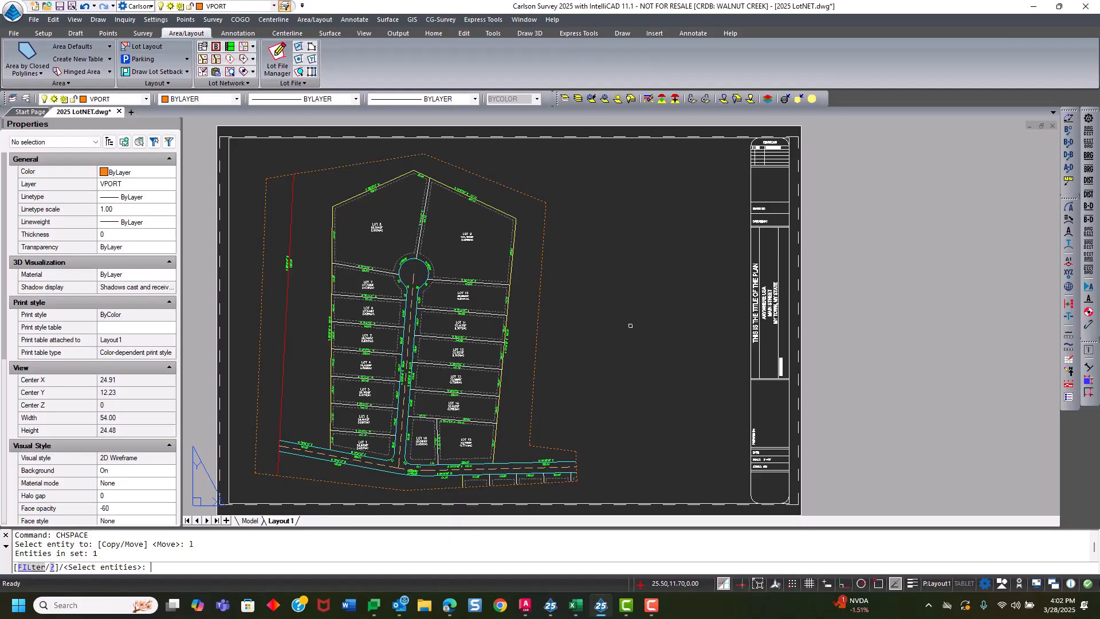
key("Return")
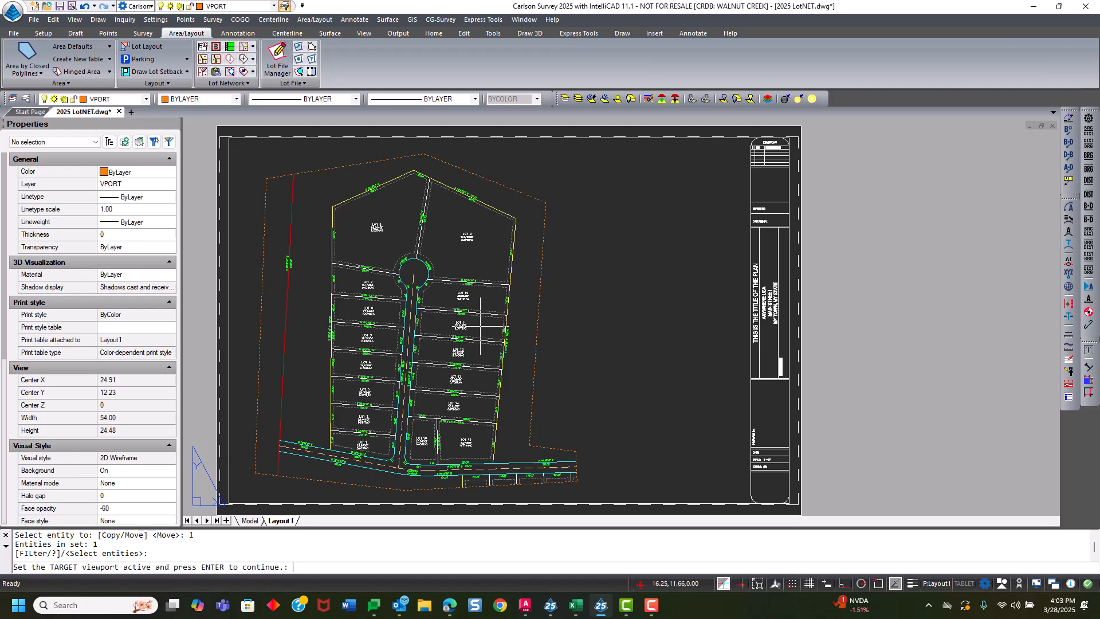
key("Return")
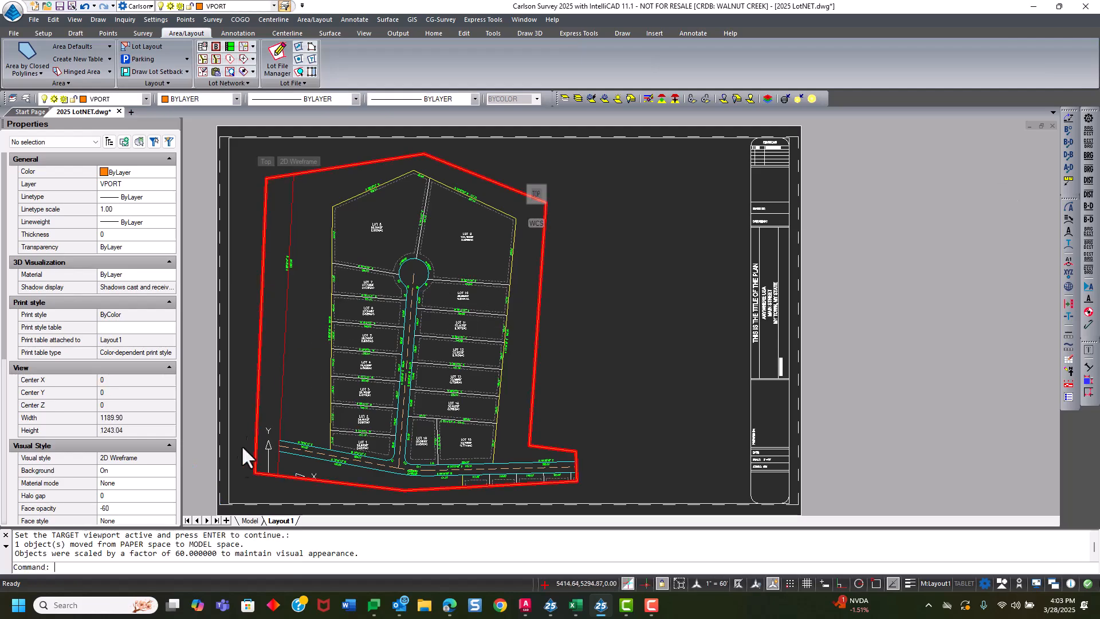
Open model space and select the transferred boundary around the westernmost lot block to check its properties.
left_click(249, 522)
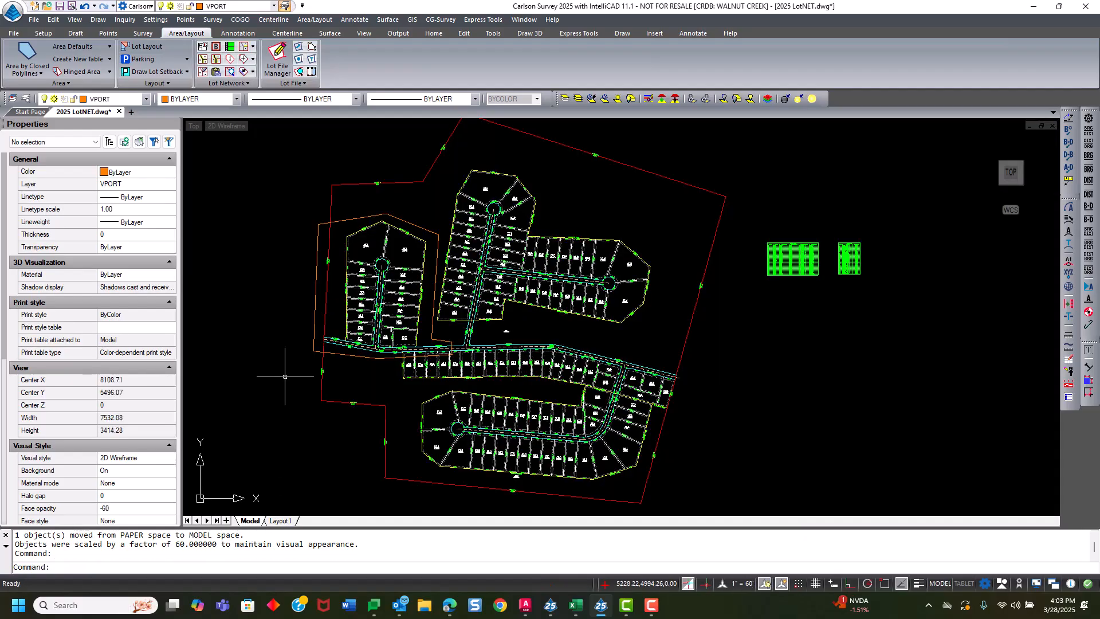
scroll(419, 272, "up", 2)
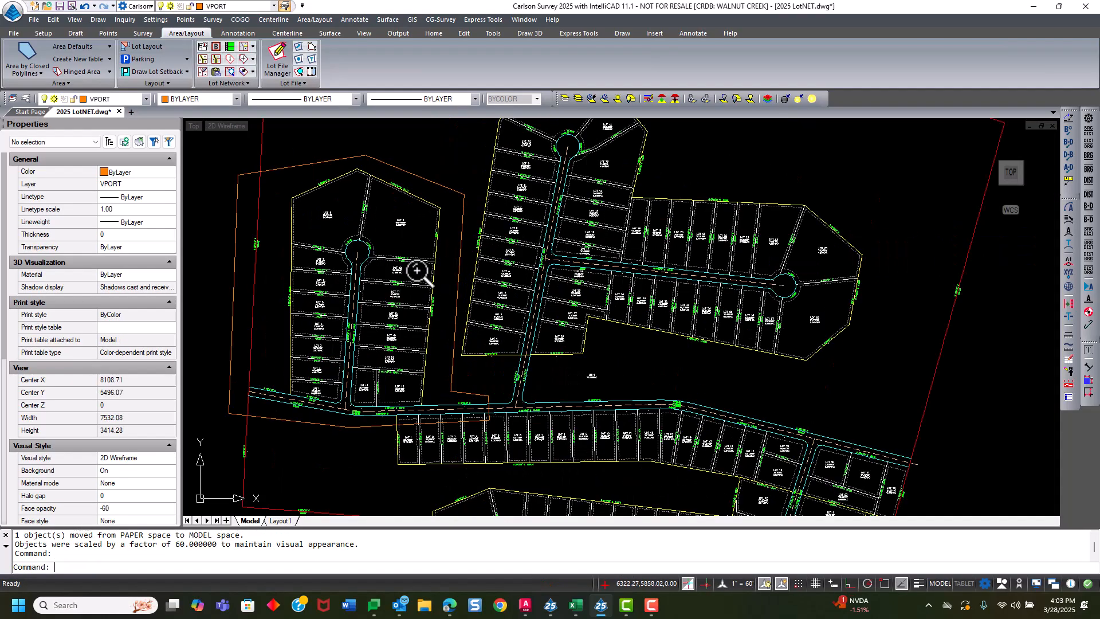
left_click(459, 271)
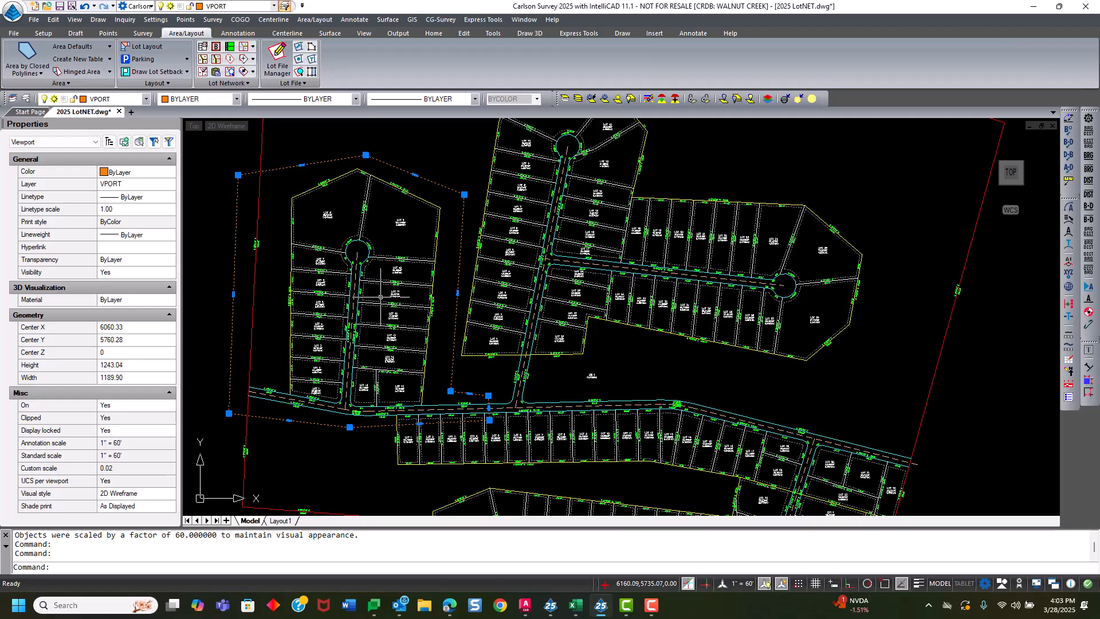
middle_click_drag(424, 347, 474, 345)
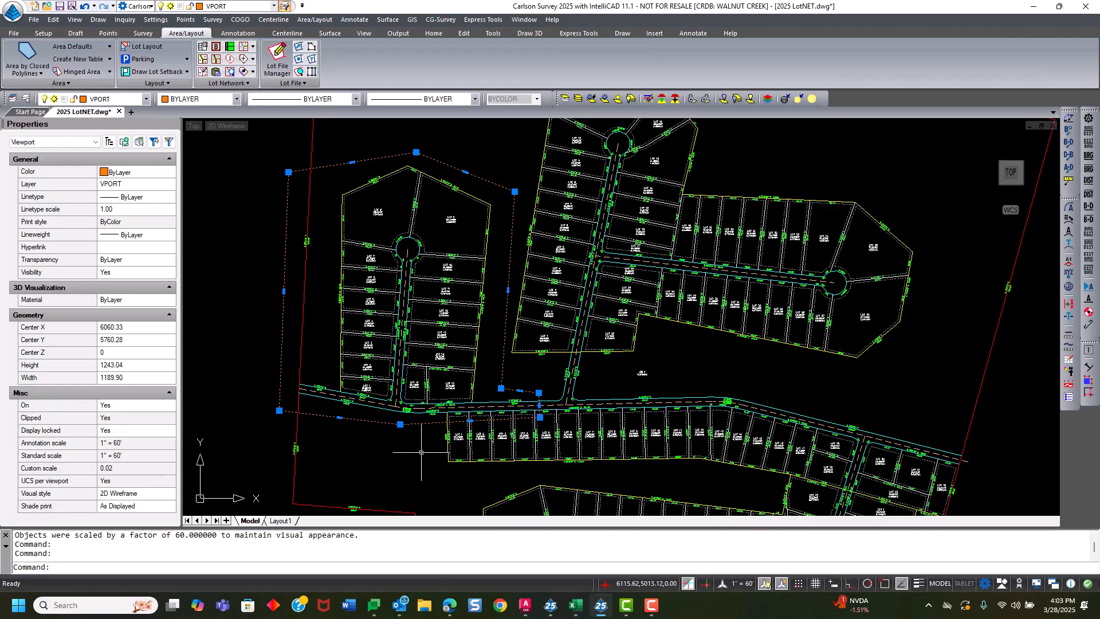
key("Escape")
scroll(343, 361, "down", 2)
mouse_move(343, 361)
middle_mouse_down()
mouse_move(346, 381)
mouse_move(378, 353)
mouse_move(390, 382)
middle_mouse_up()
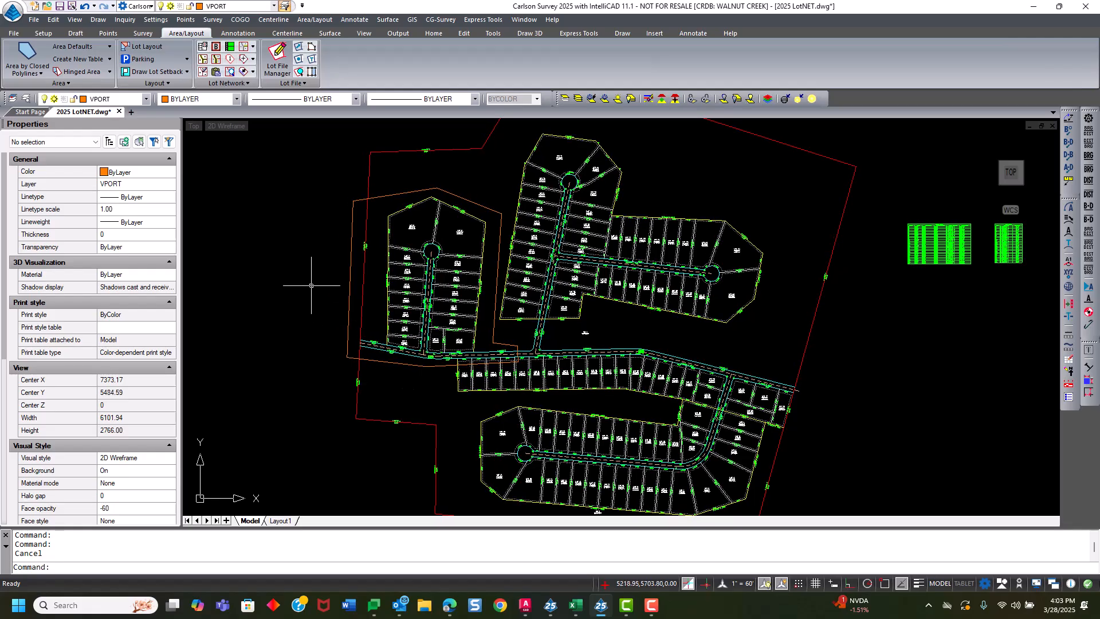
left_click(350, 298)
key("Escape")
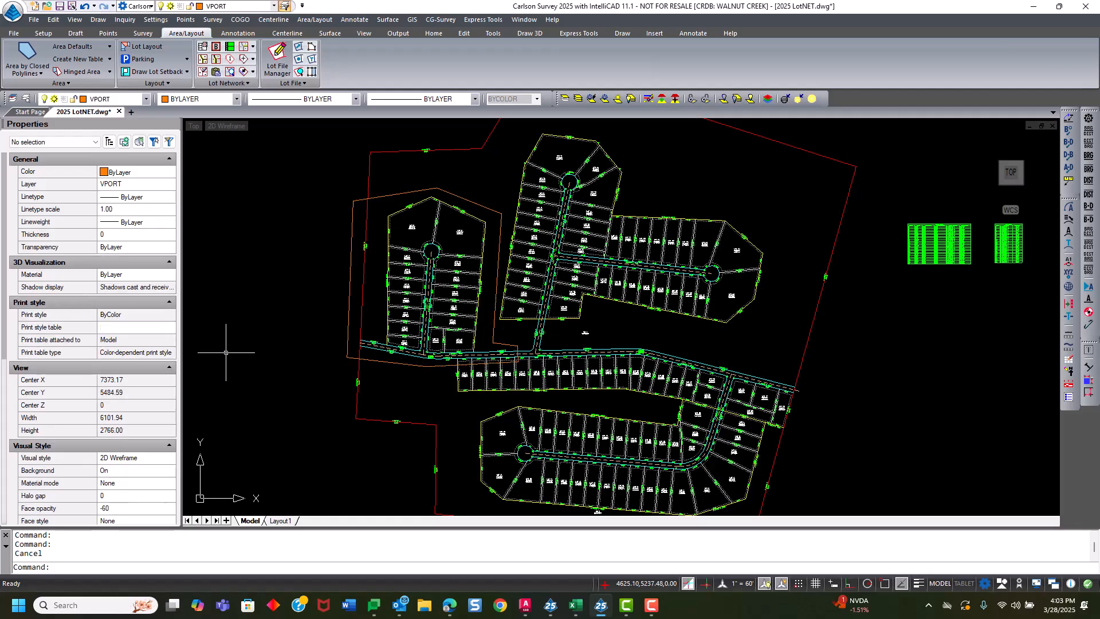
Copy a subset of the curve table to the blank area west of the lots, limited to labels inside the transferred viewport boundary polyline.
left_click(354, 20)
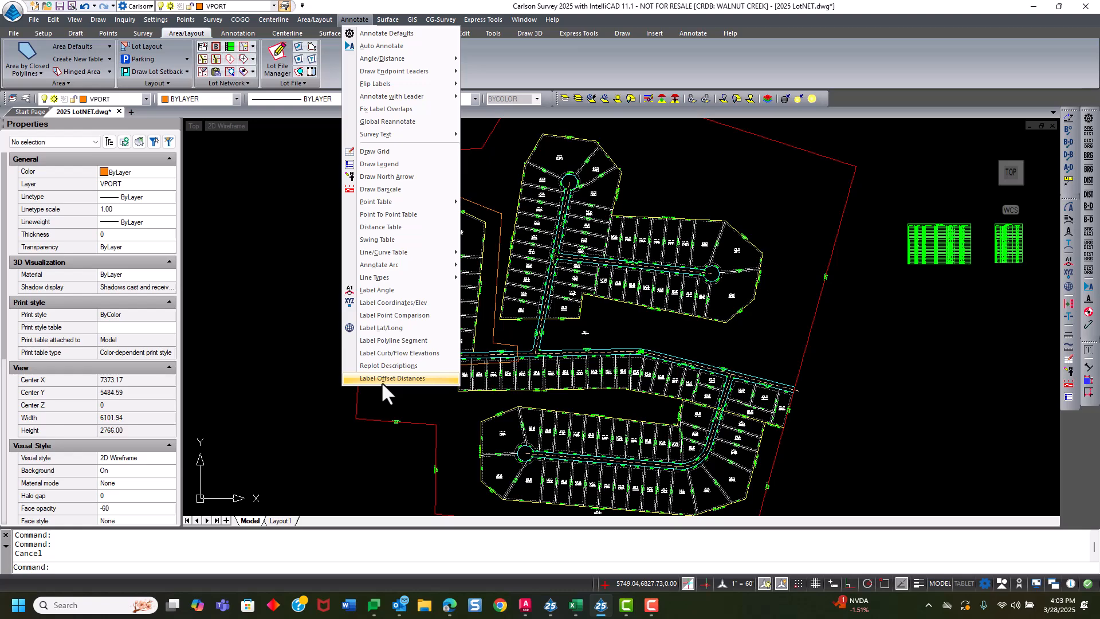
mouse_move(401, 256)
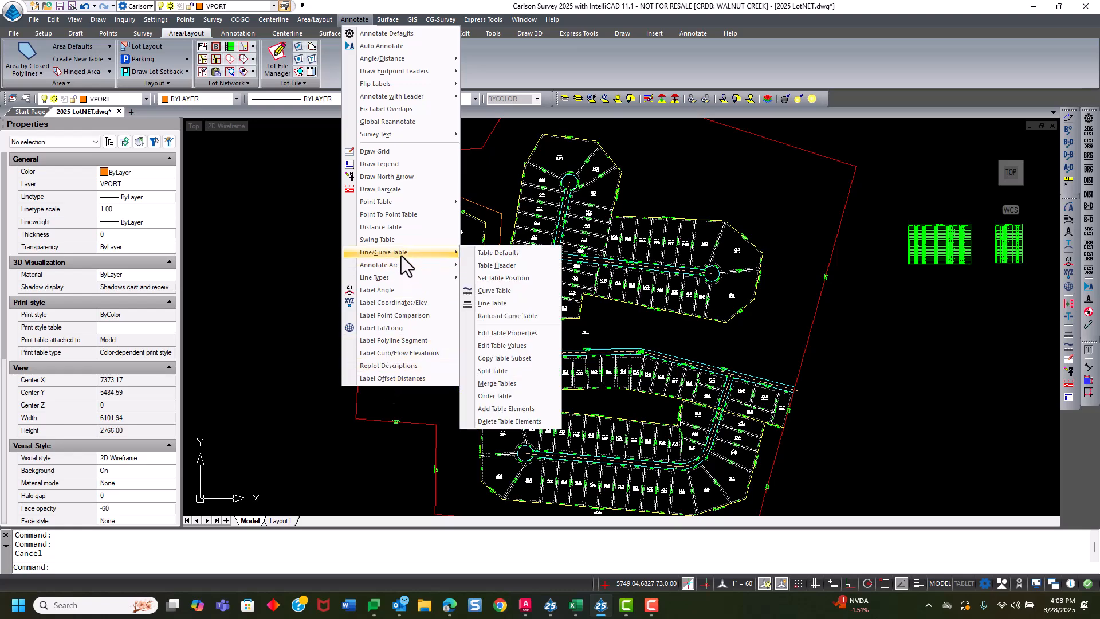
left_click(504, 358)
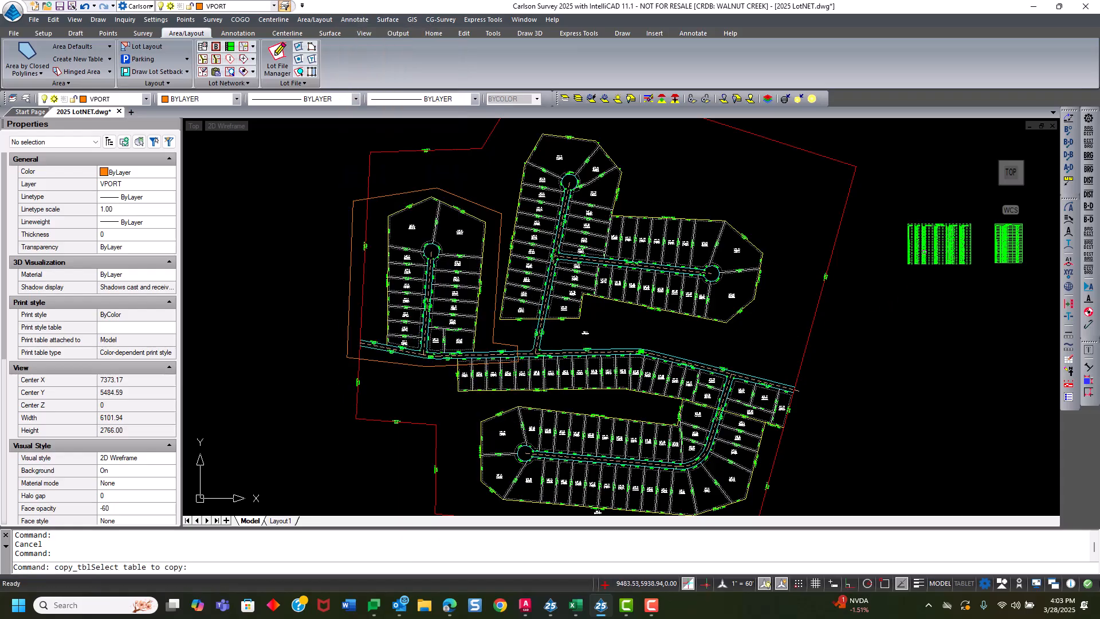
left_click(924, 251)
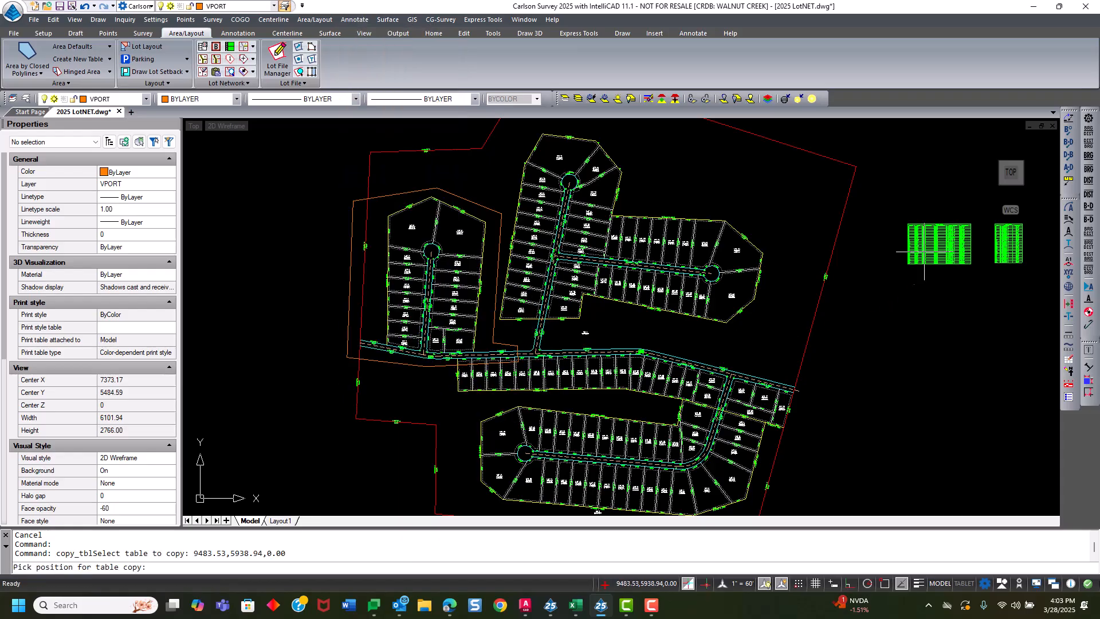
left_click(265, 236)
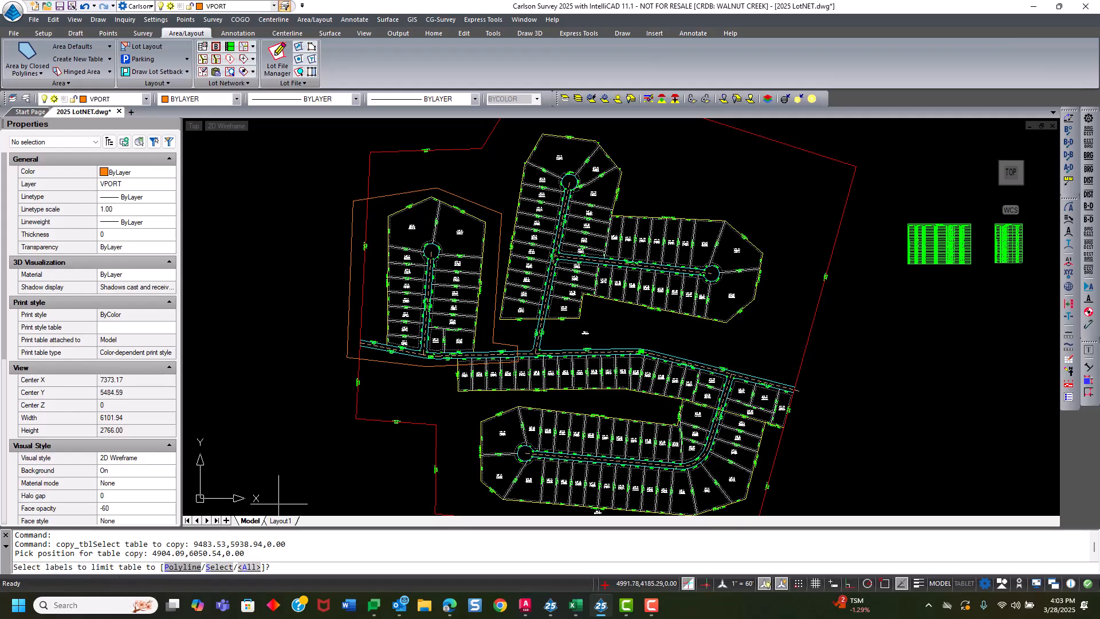
left_click(174, 568)
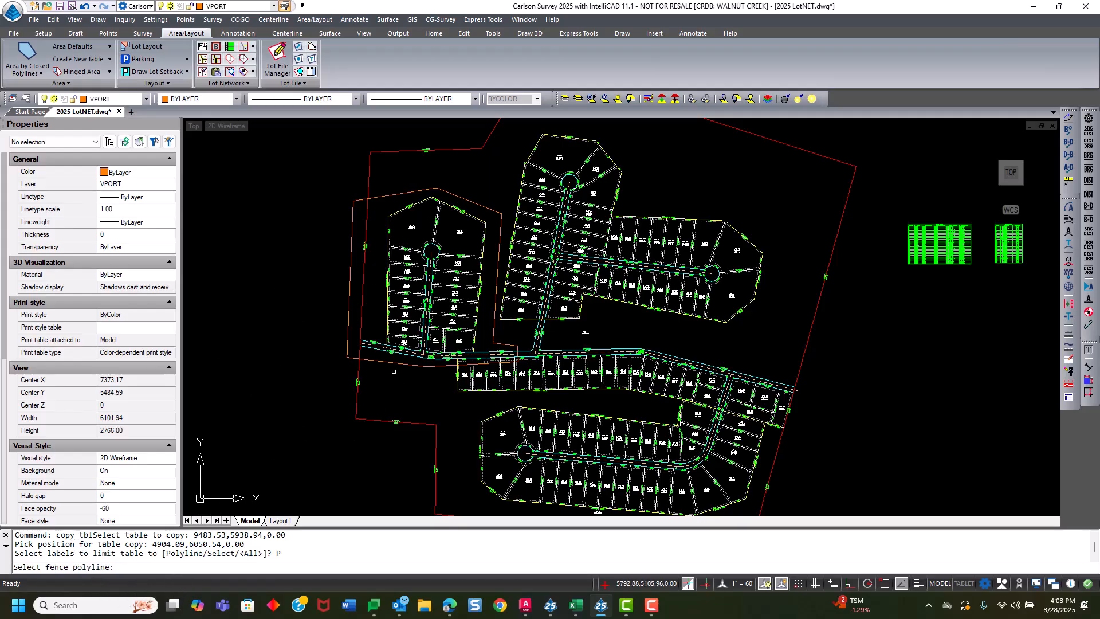
left_click(395, 363)
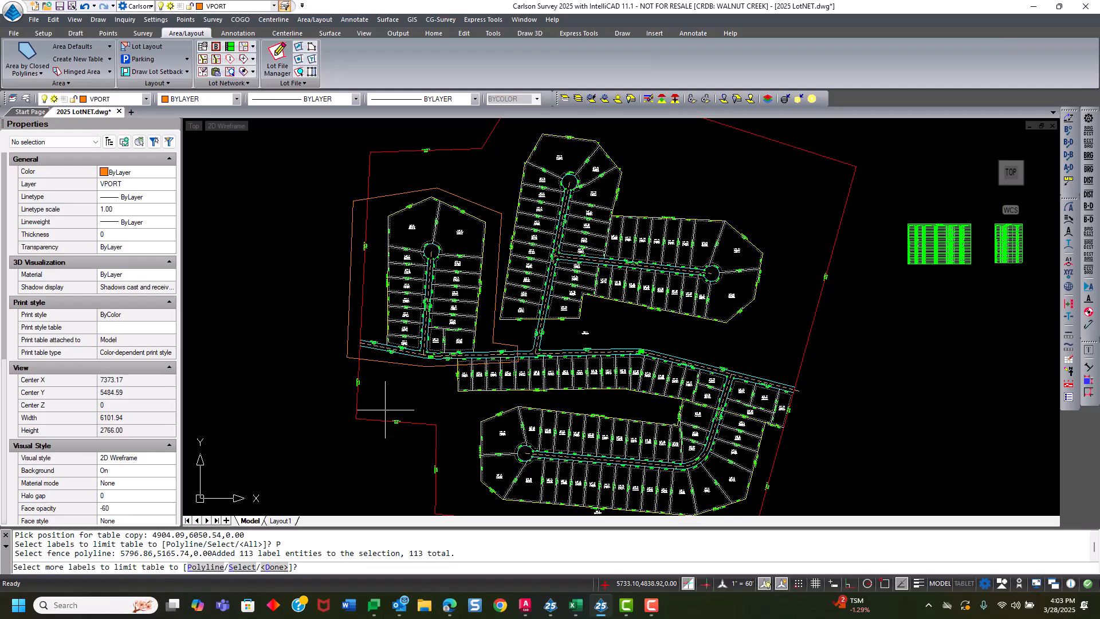
key("Return")
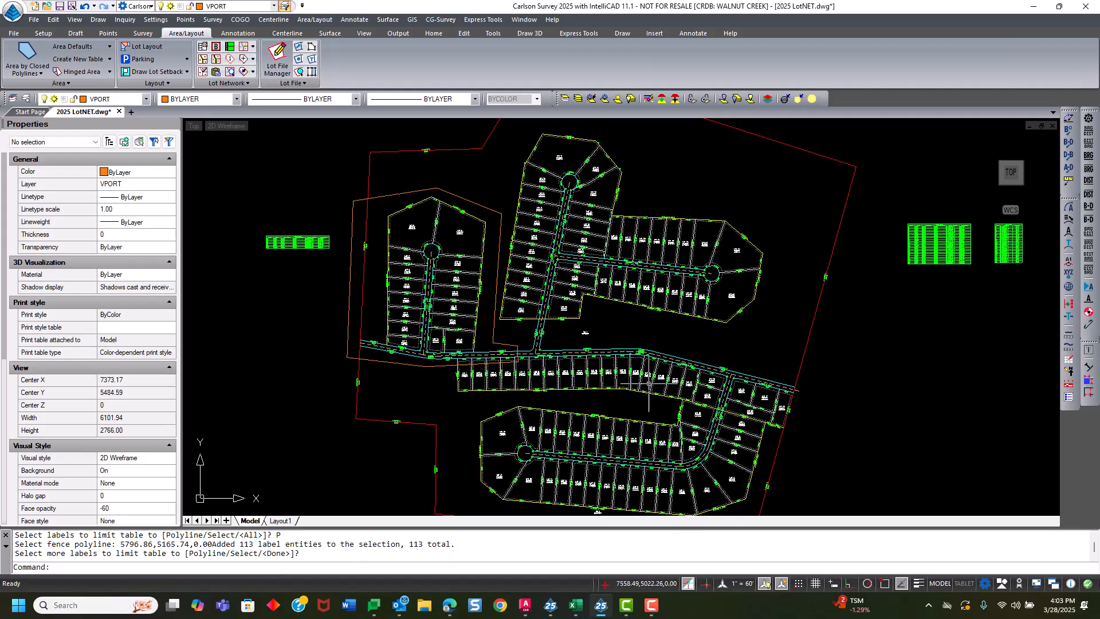
Copy a line table subset just below the copied curve table, limited by the same boundary polyline, and inspect both copies.
key("Return")
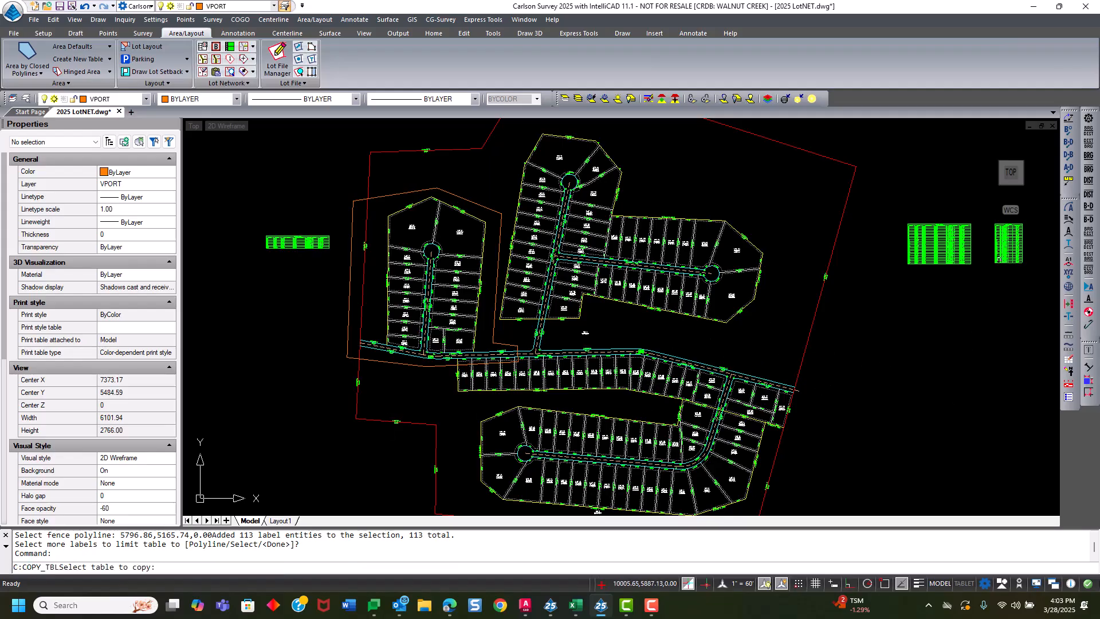
left_click(1002, 258)
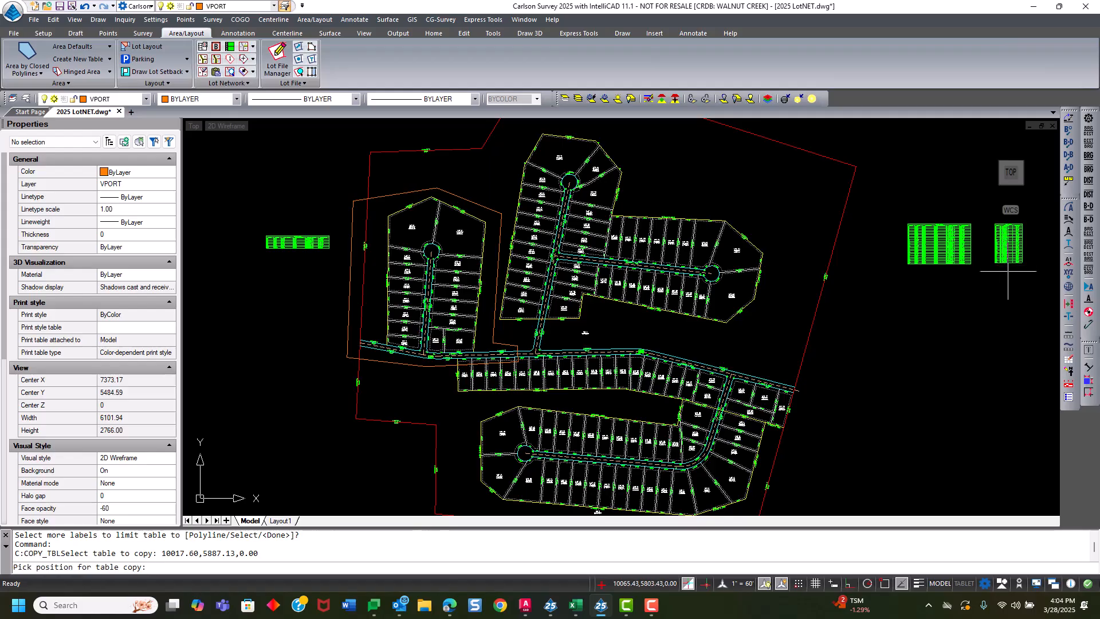
left_click(268, 256)
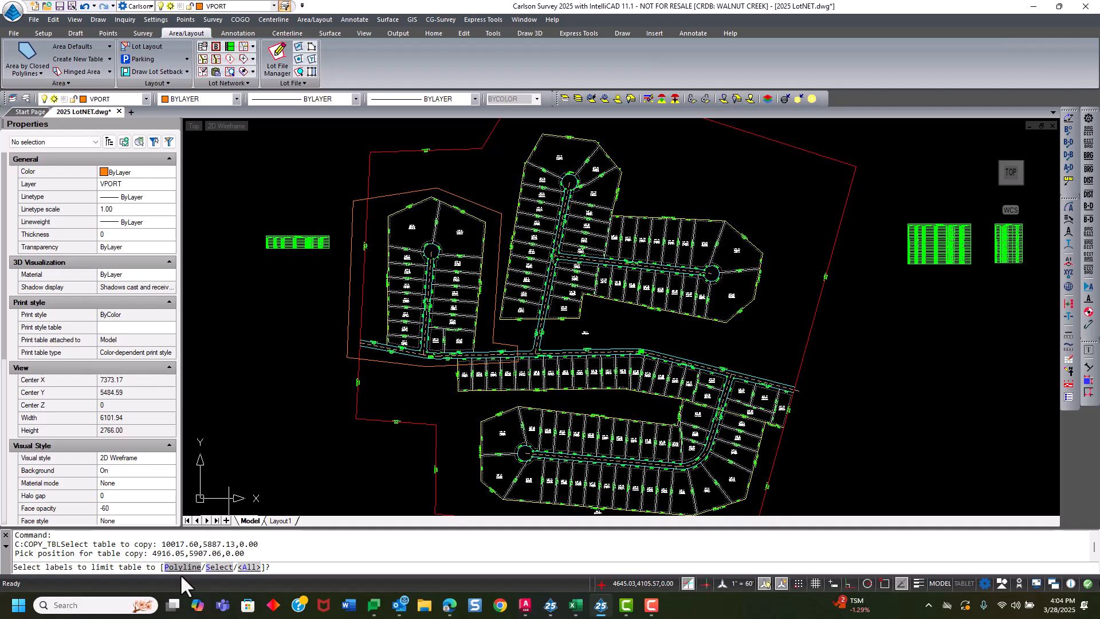
left_click(182, 567)
left_click(348, 347)
key("Return")
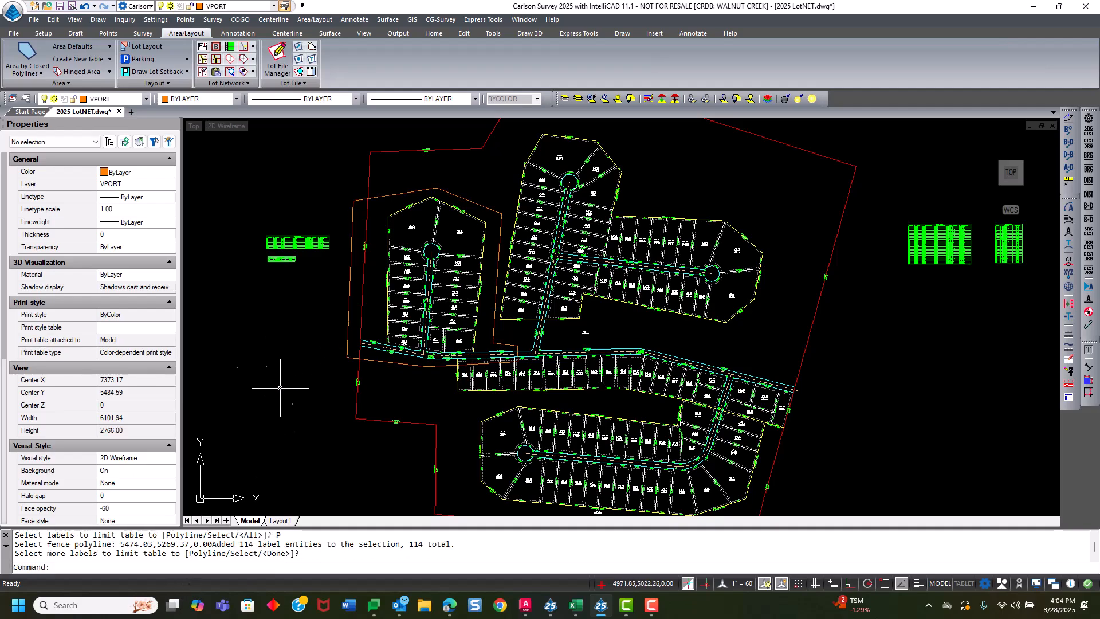
scroll(266, 255, "up", 10)
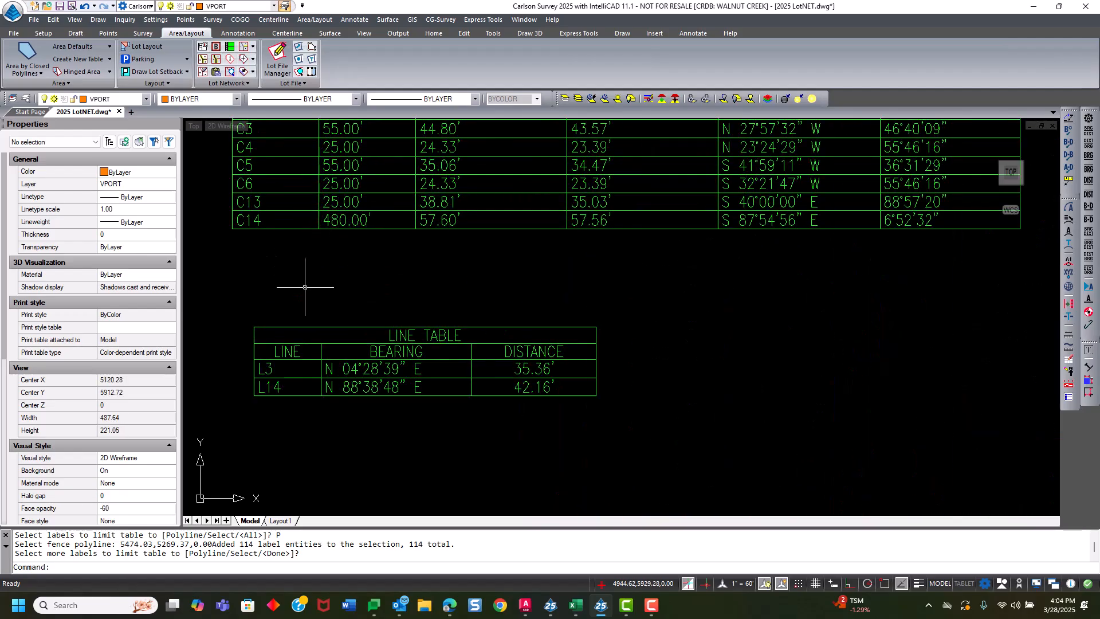
scroll(315, 280, "down", 3)
scroll(246, 366, "up", 2)
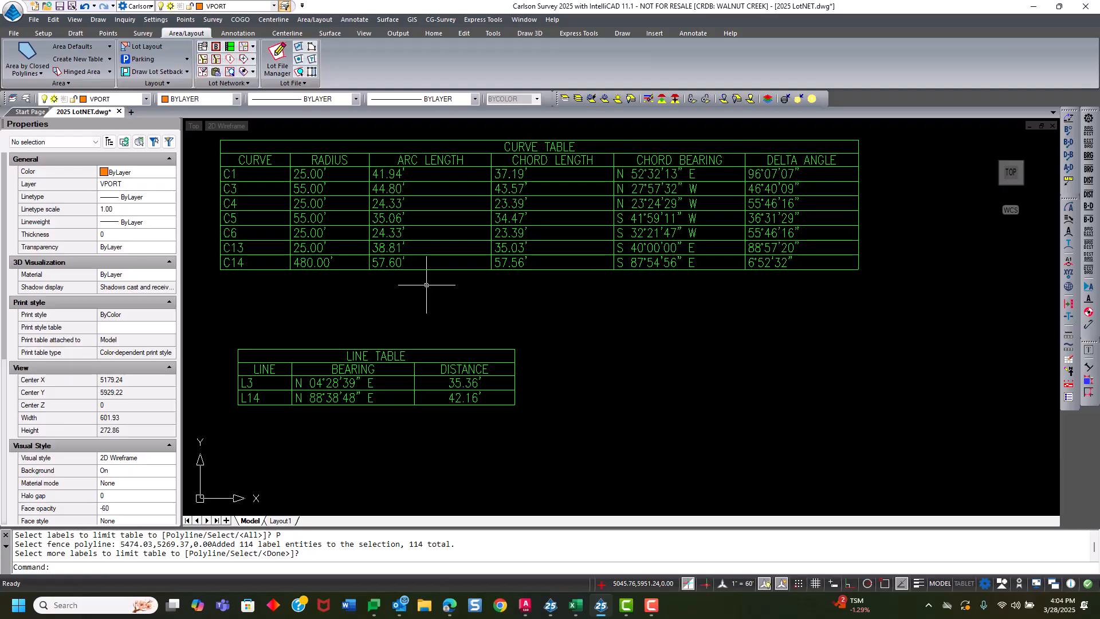
scroll(426, 285, "down", 6)
middle_click_drag(491, 296, 330, 255)
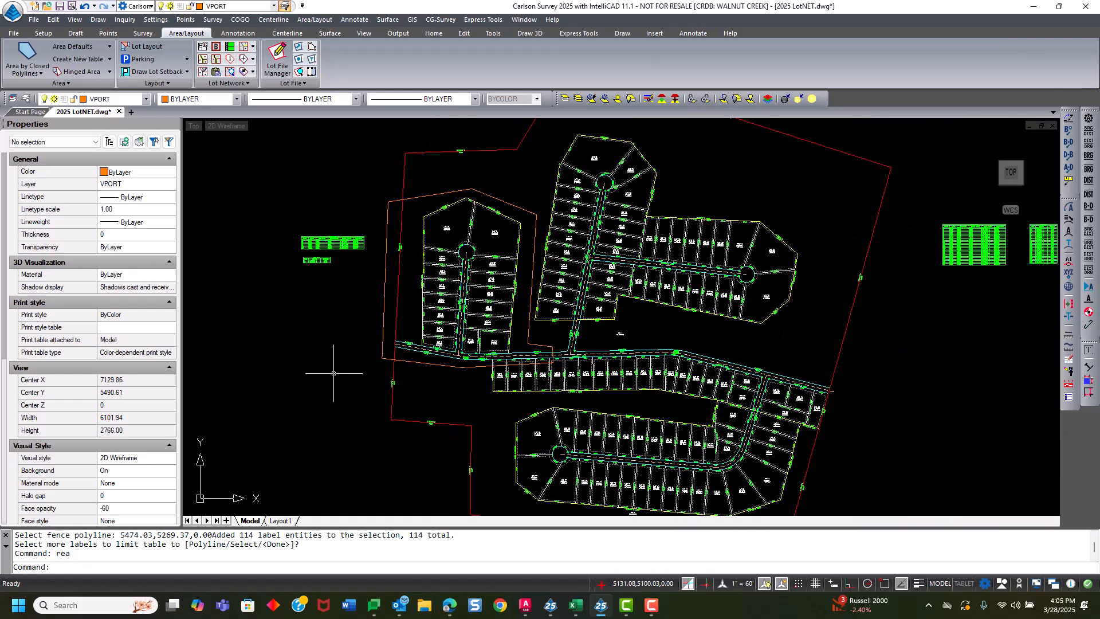
In paper space of Layout1, create a rectangular MVIEW viewport about 7.62 by 4.34 in the blank area east of the lot viewport.
left_click(280, 521)
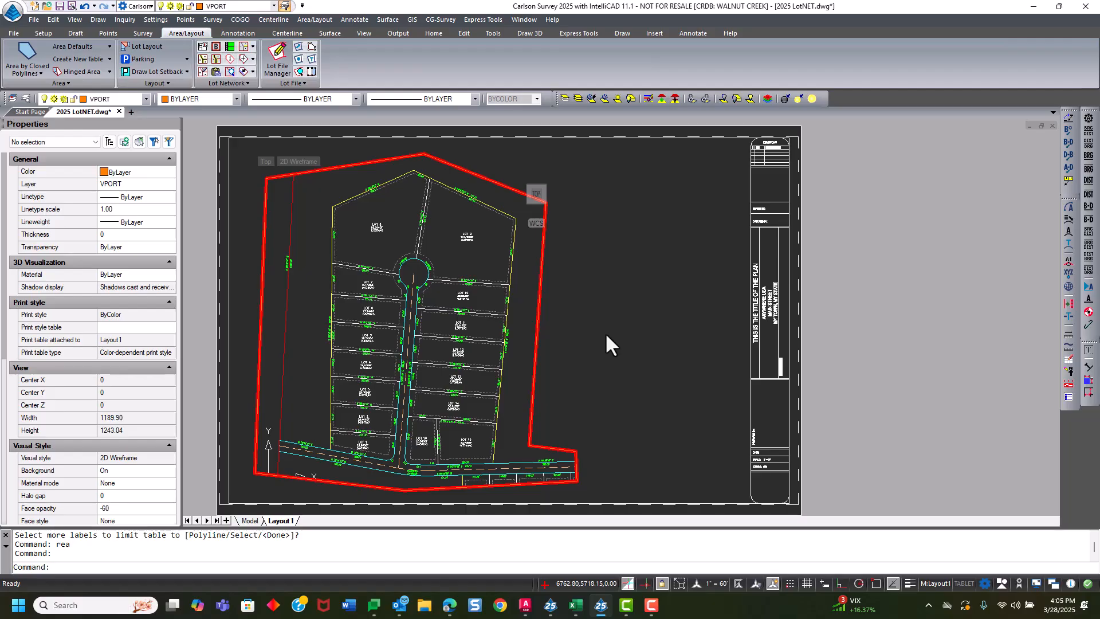
type("ps")
key("Return")
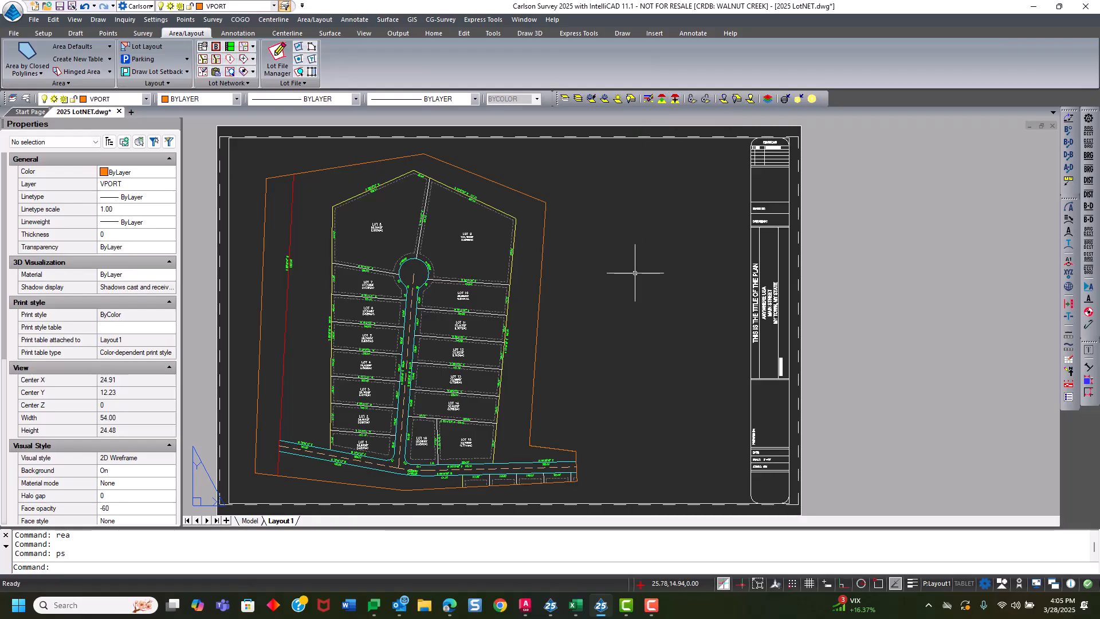
type("vie")
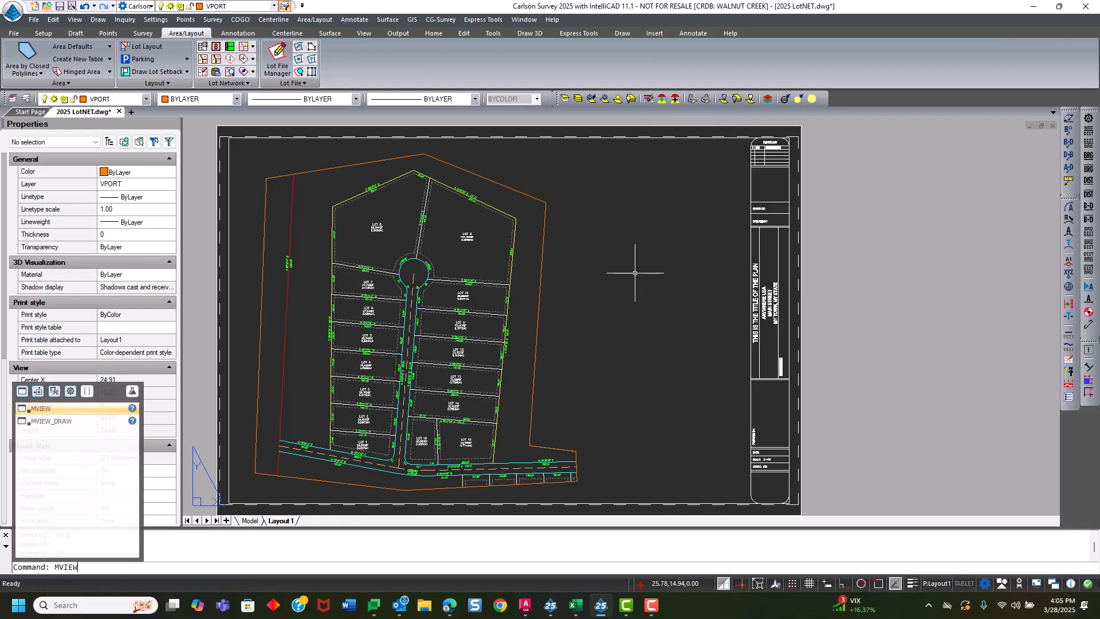
key("Return")
left_click(580, 199)
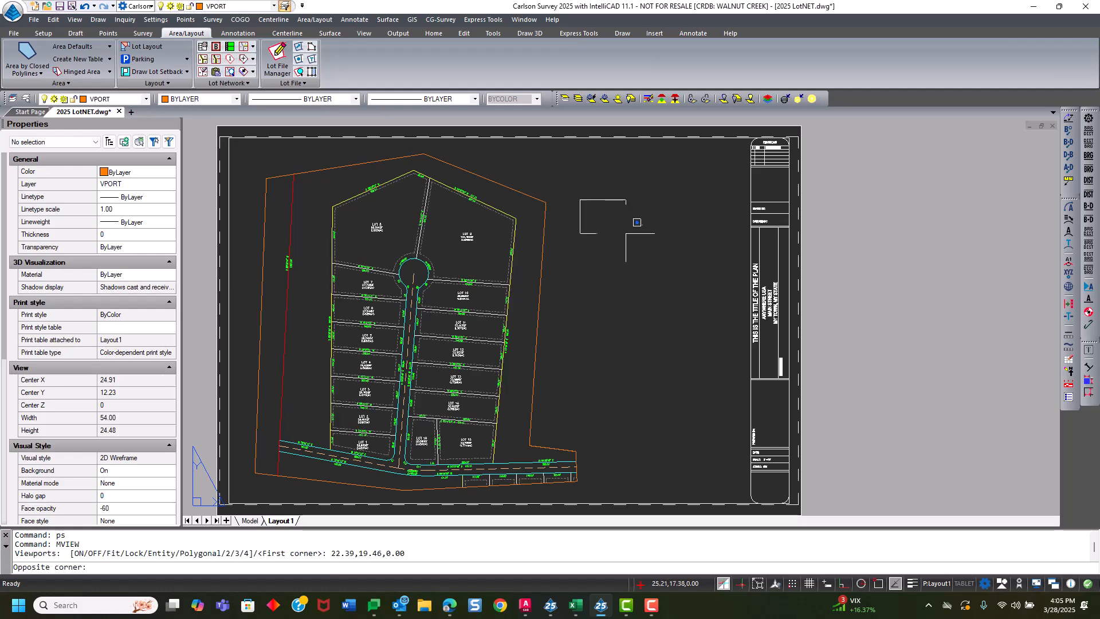
left_click(704, 269)
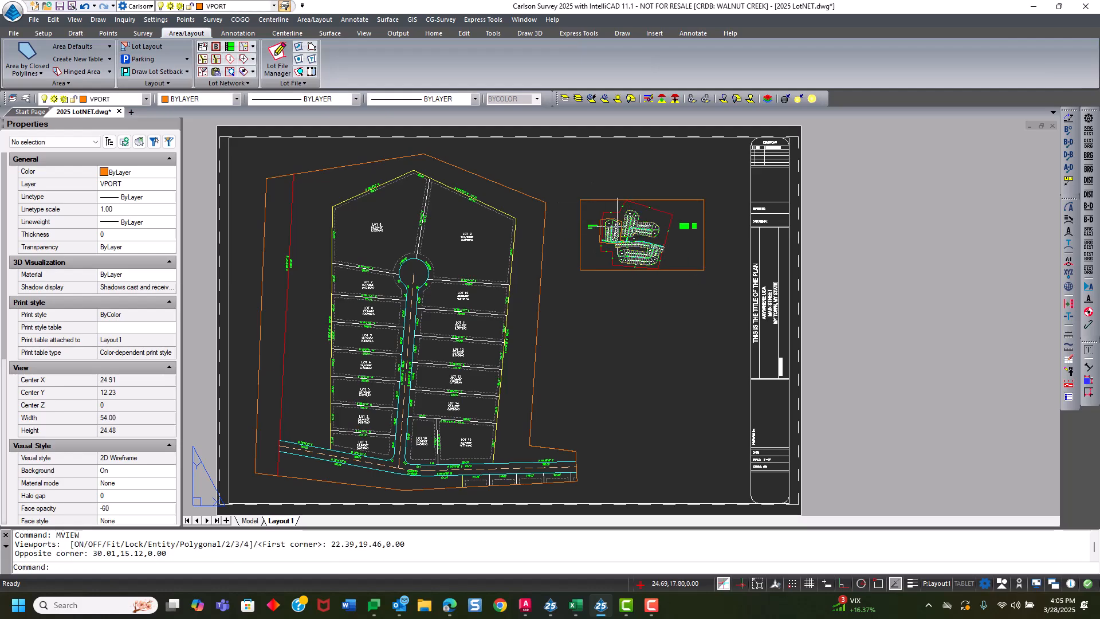
Zoom the new viewport's model view in on the copied curve and line tables, and return to paper space.
type("ms")
key("Return")
scroll(618, 223, "up", 5)
scroll(622, 223, "up", 6)
type("p")
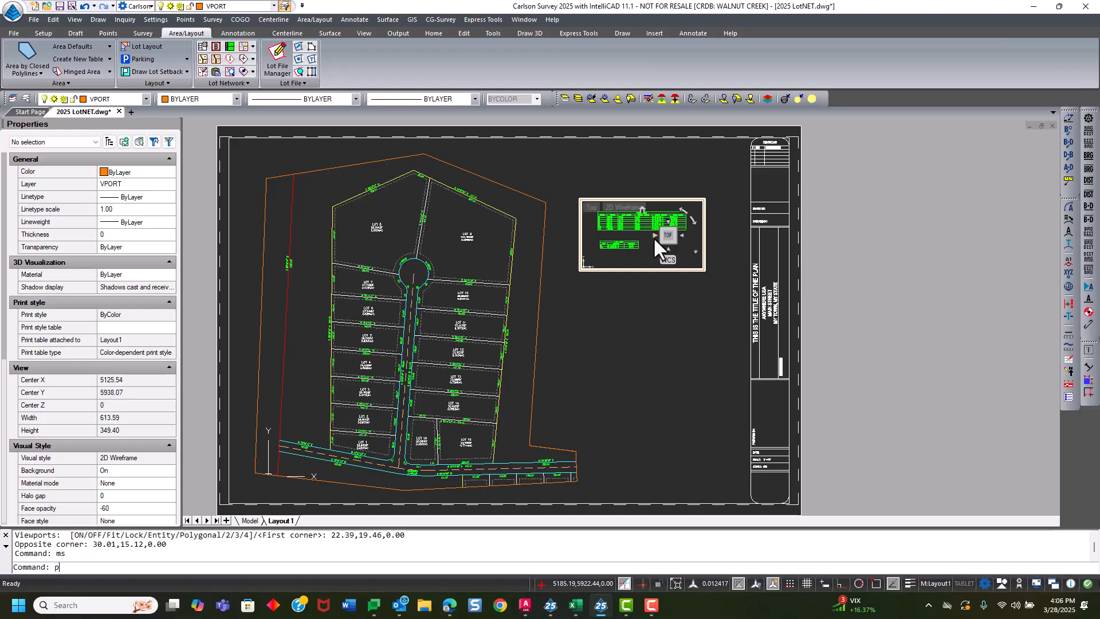
type("s")
key("Return")
Set the table viewport's standard scale to 1" = 60'.
left_click(674, 310)
left_click(673, 265)
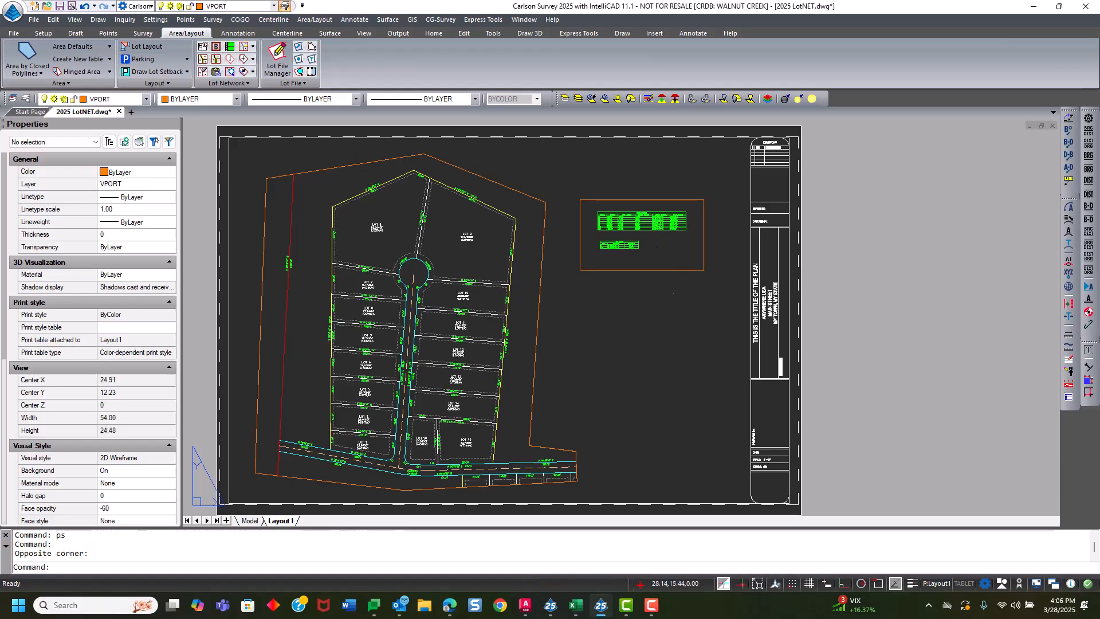
left_click(674, 269)
left_click(137, 456)
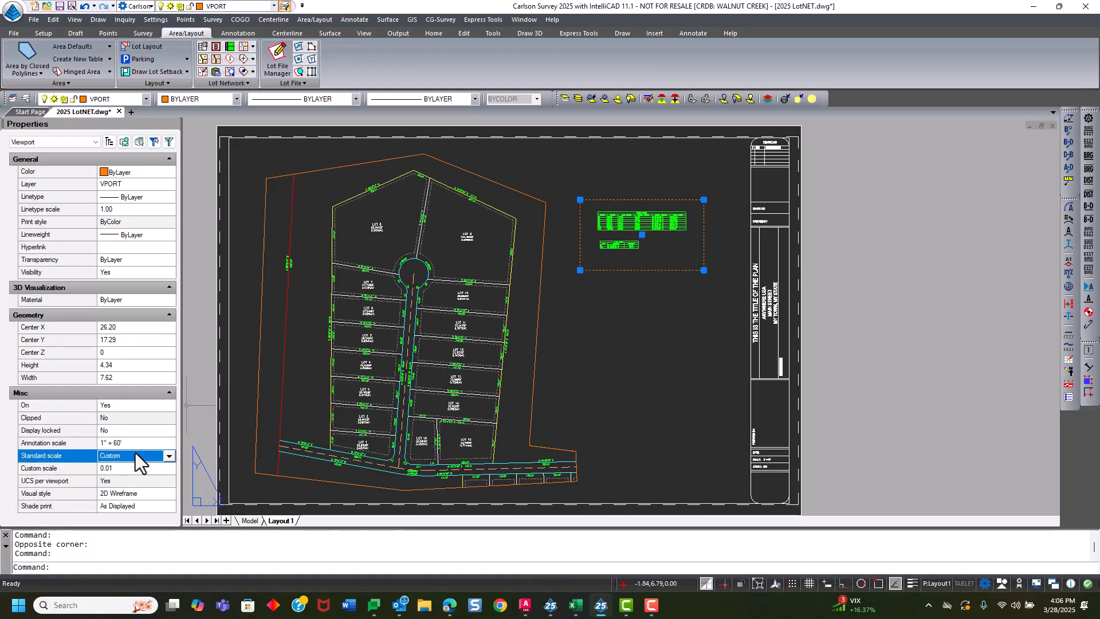
left_click(168, 455)
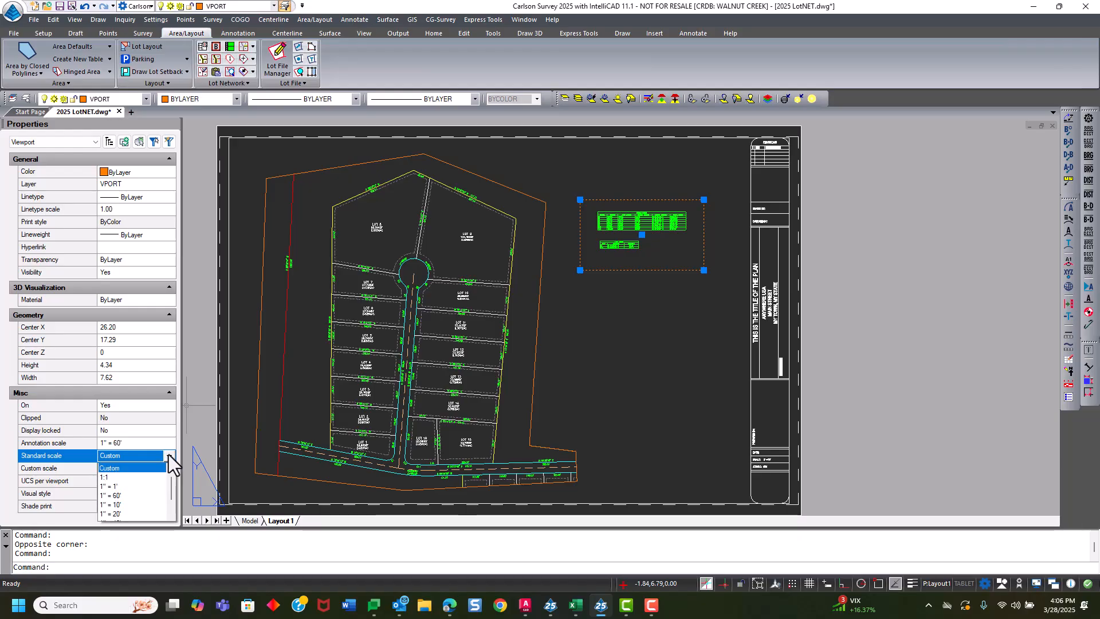
left_click(128, 496)
Stretch the table viewport's upper-left corner outward to about 8.32 by 4.76, and move the viewport about 9 units down the sheet.
left_click(580, 200)
left_click(568, 193)
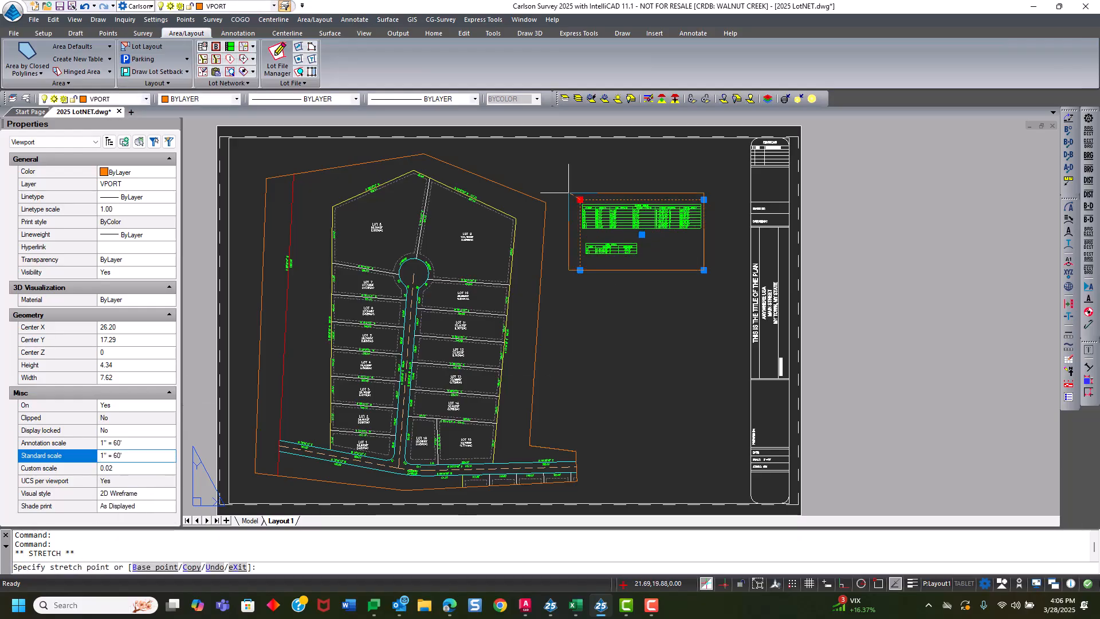
type("m")
key("Return")
left_click(653, 228)
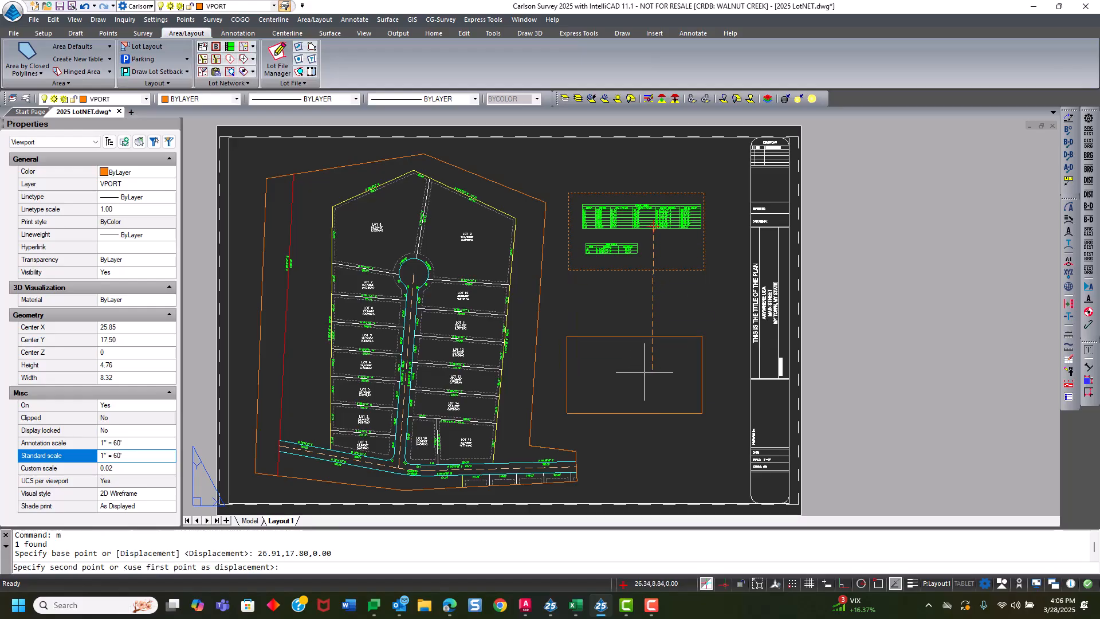
left_click(644, 373)
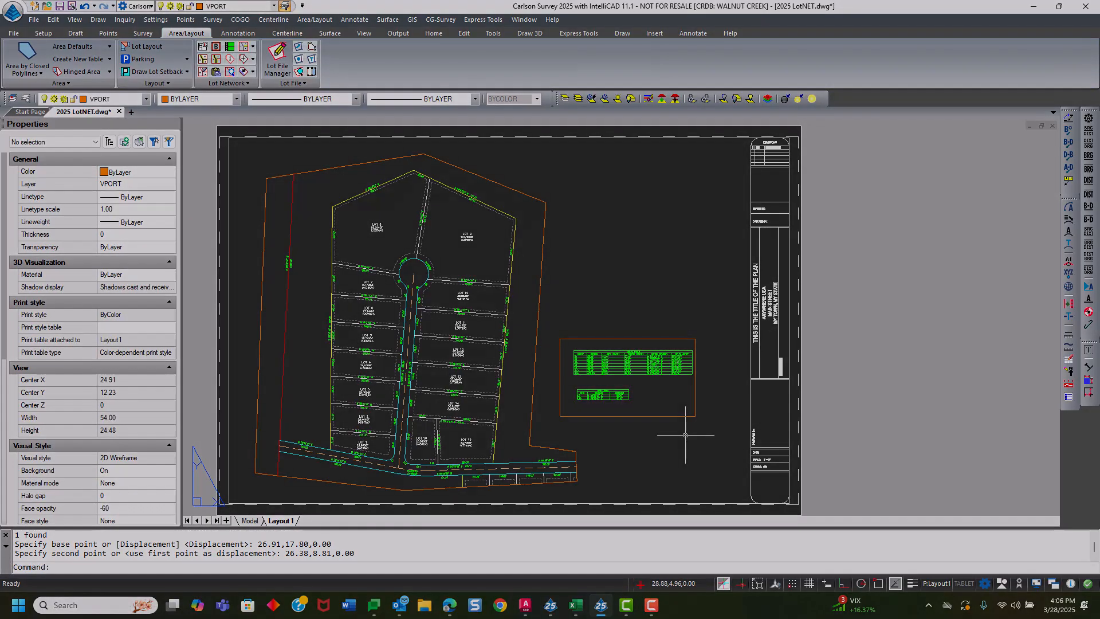